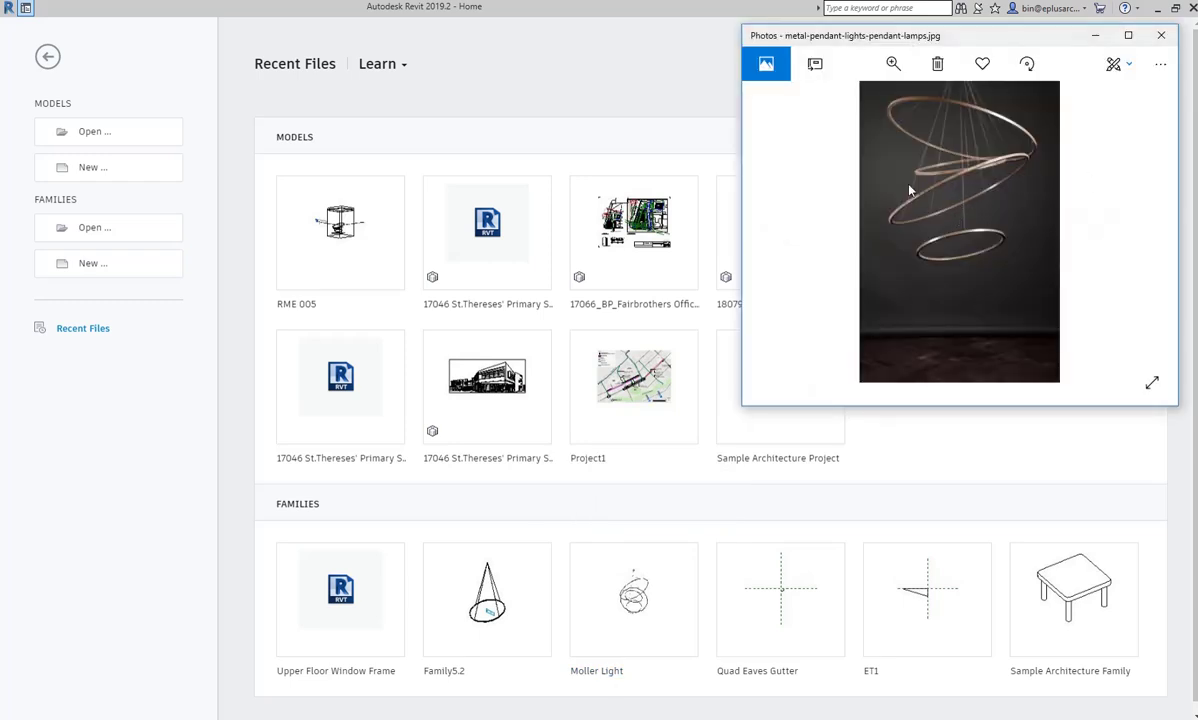
- Open the RME 005 project and orbit its 3D view around the stacked-ring pendant light
click(350, 222)
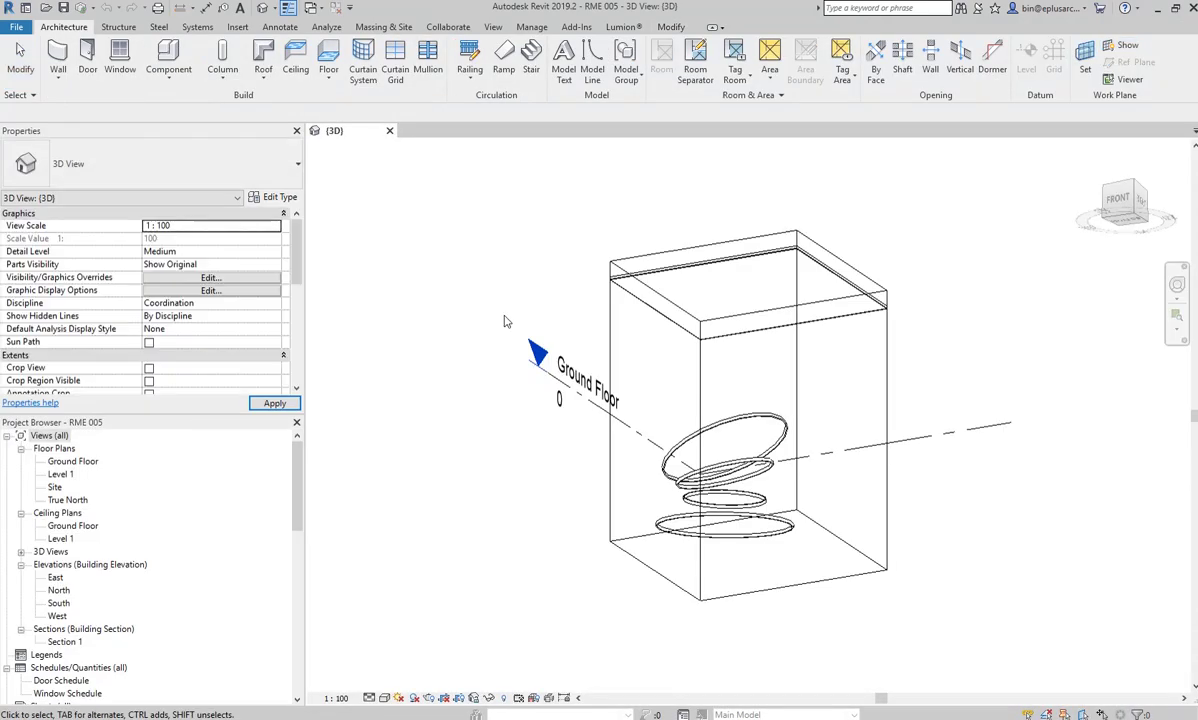
mouse_move(700, 410)
shift+middle_down()
mouse_move(757, 414)
mouse_move(676, 386)
shift+middle_up()
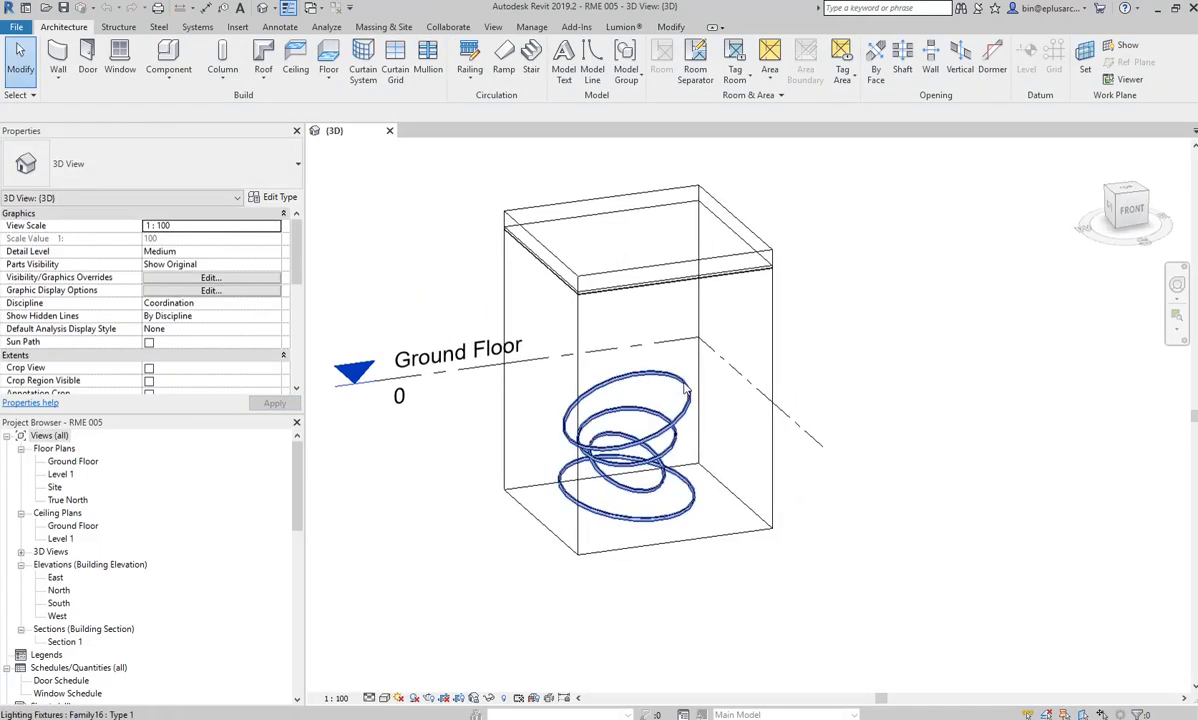
mouse_move(640, 240)
shift+middle_down()
mouse_move(775, 203)
mouse_move(687, 470)
shift+middle_up()
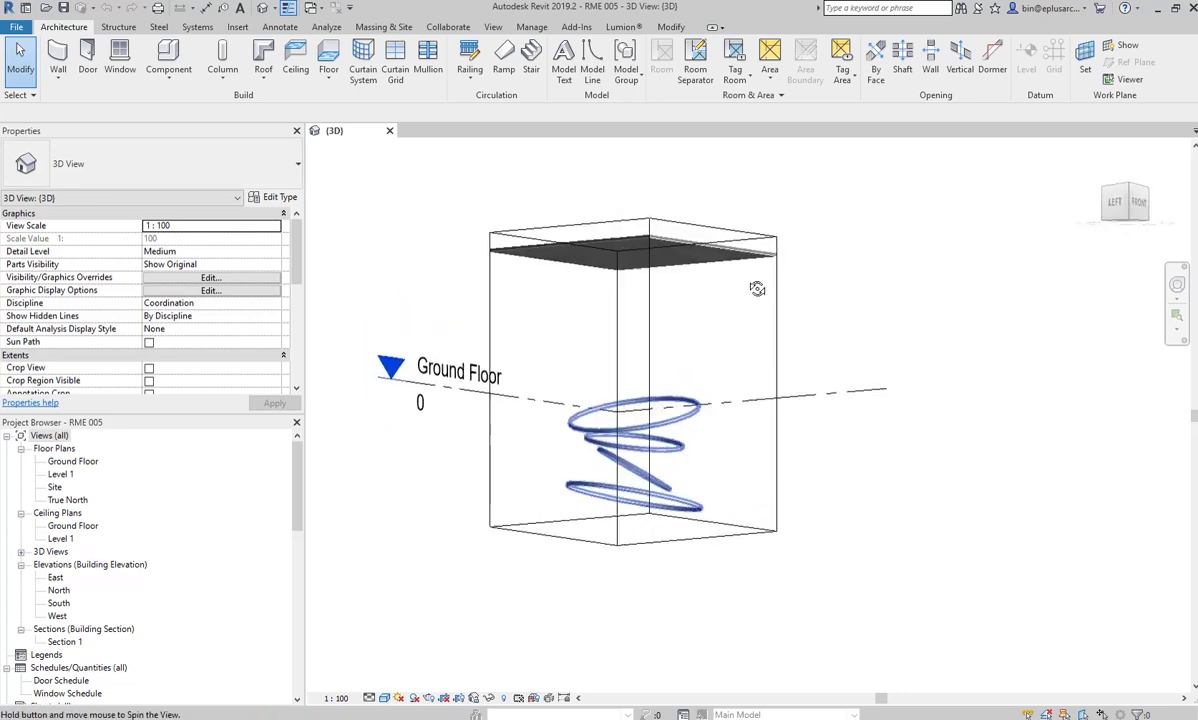
scroll(687, 470, up, 3)
click(695, 385)
shift+middle_drag(695, 385, 521, 237)
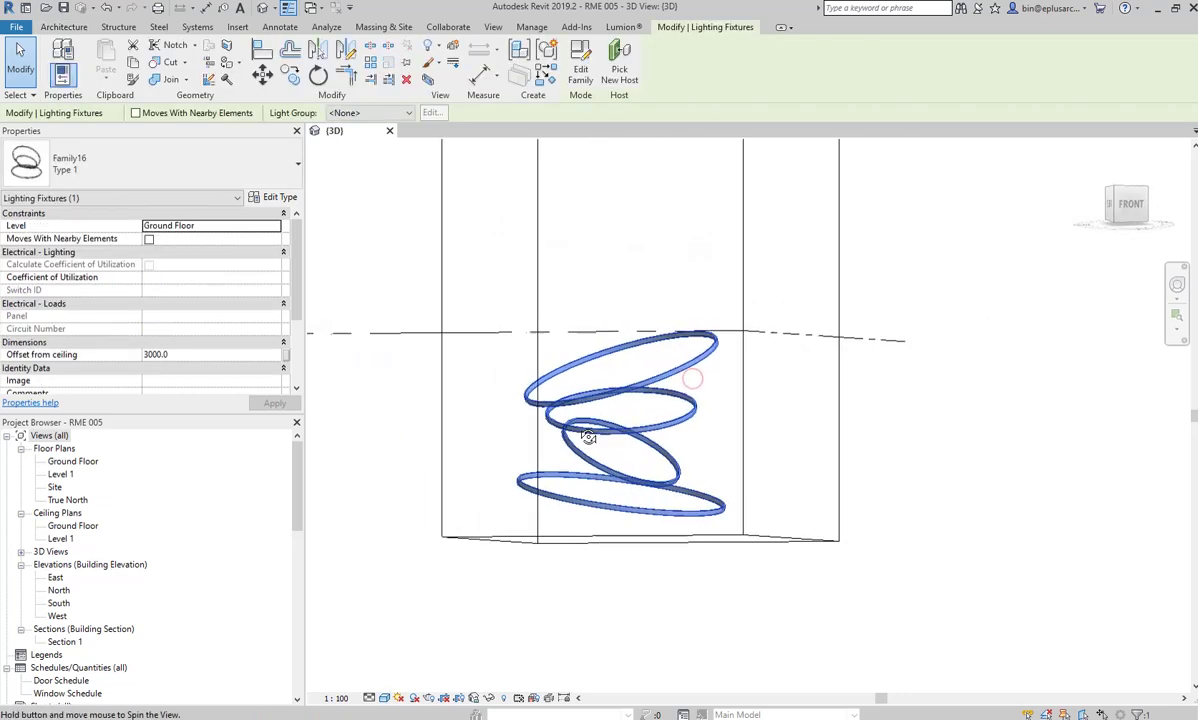
- Edit the pendant light family and select each nested ring, ending on the tilted top ring
click(580, 65)
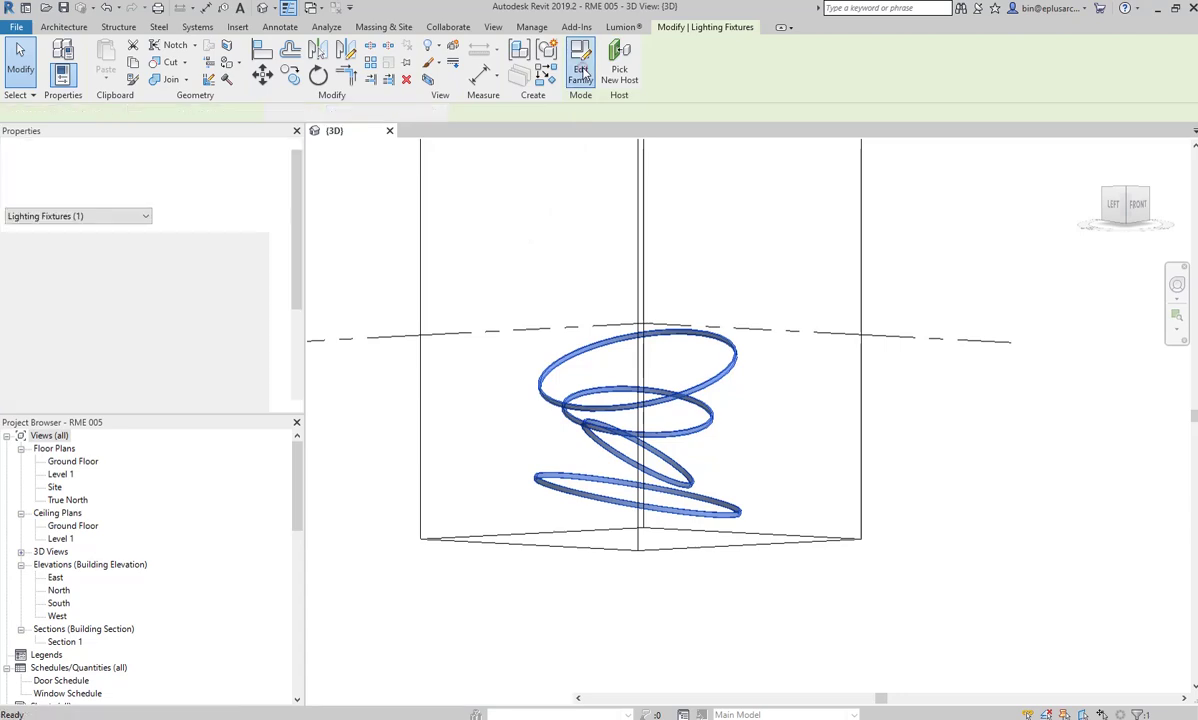
click(758, 385)
shift+middle_drag(758, 385, 800, 410)
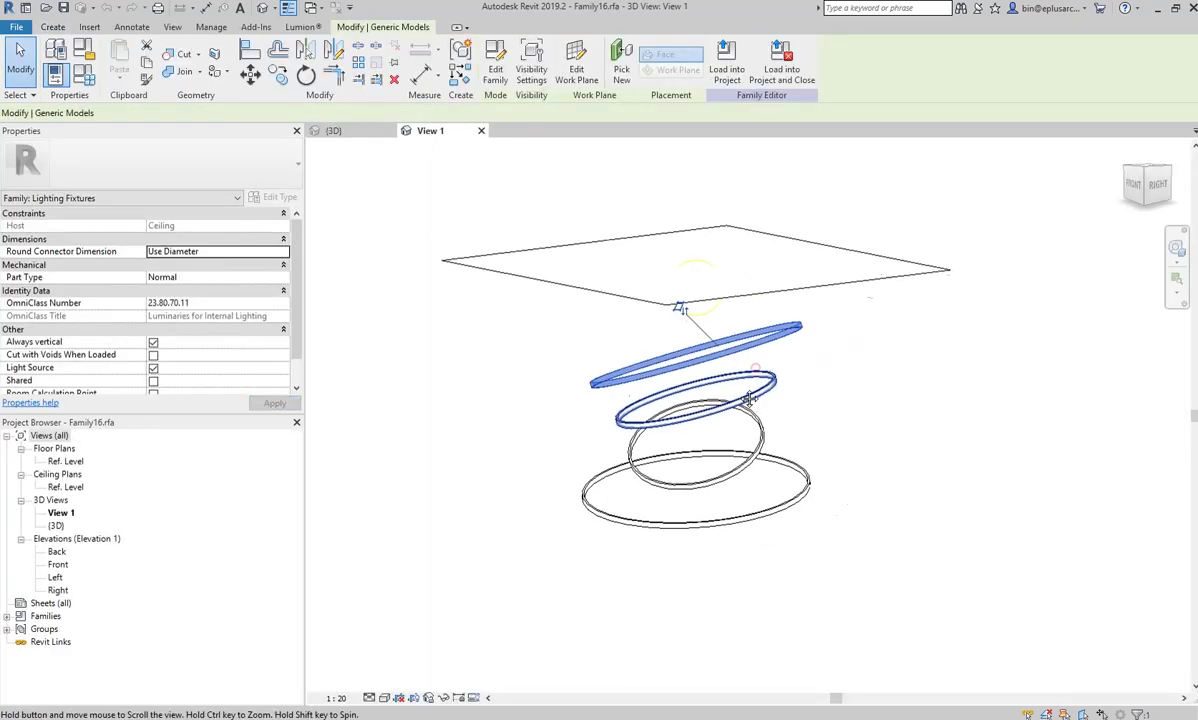
click(700, 392)
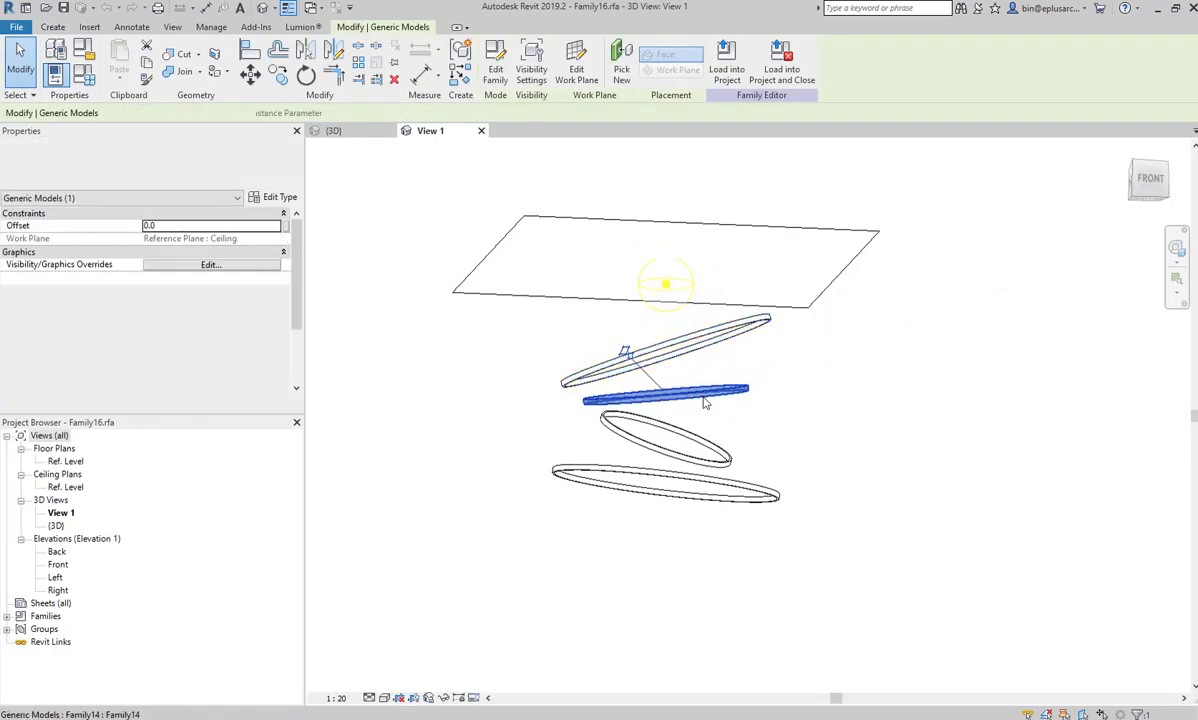
click(715, 455)
click(700, 500)
shift+middle_drag(700, 500, 680, 470)
click(690, 318)
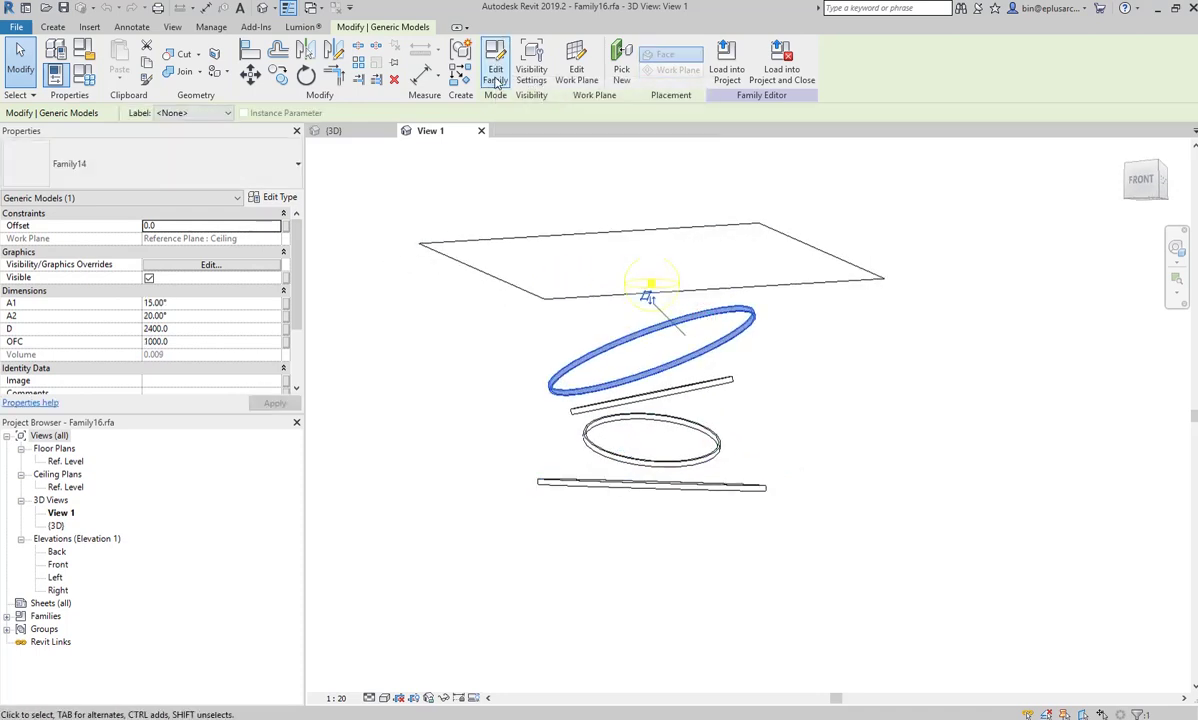
- Compare the tilted ring against the reference photo, then edit the ring's own family
key(alt+Tab)
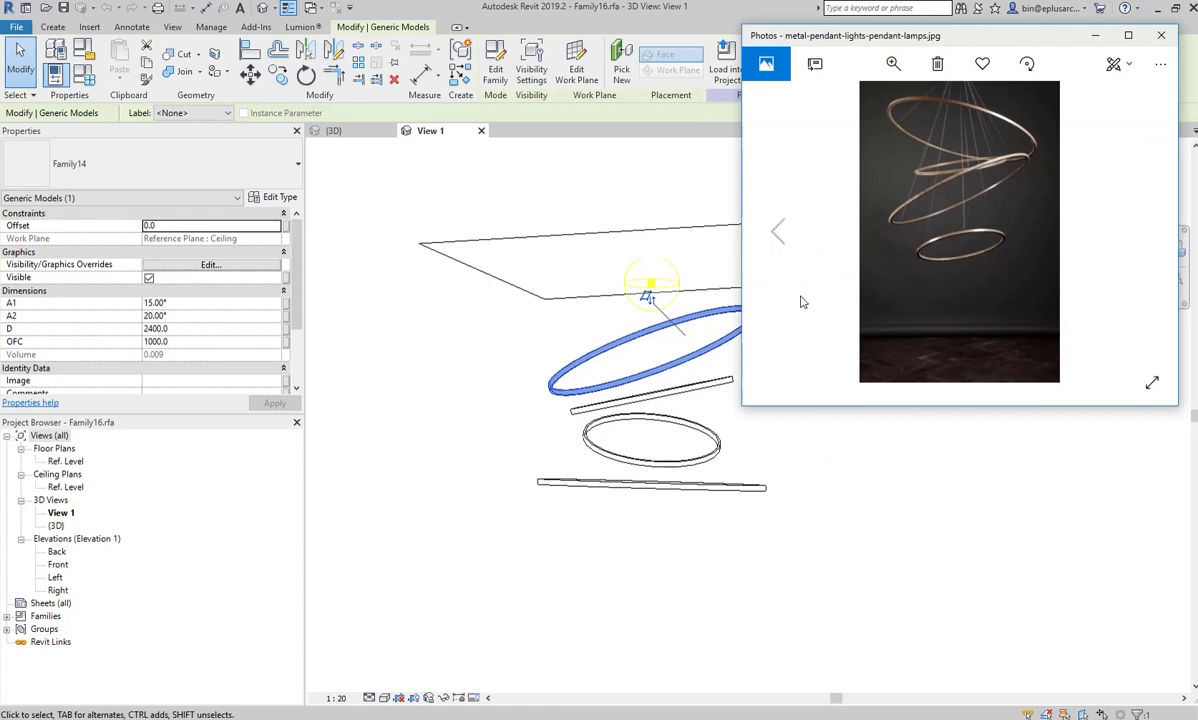
key(alt+Tab)
middle_drag(717, 340, 684, 350)
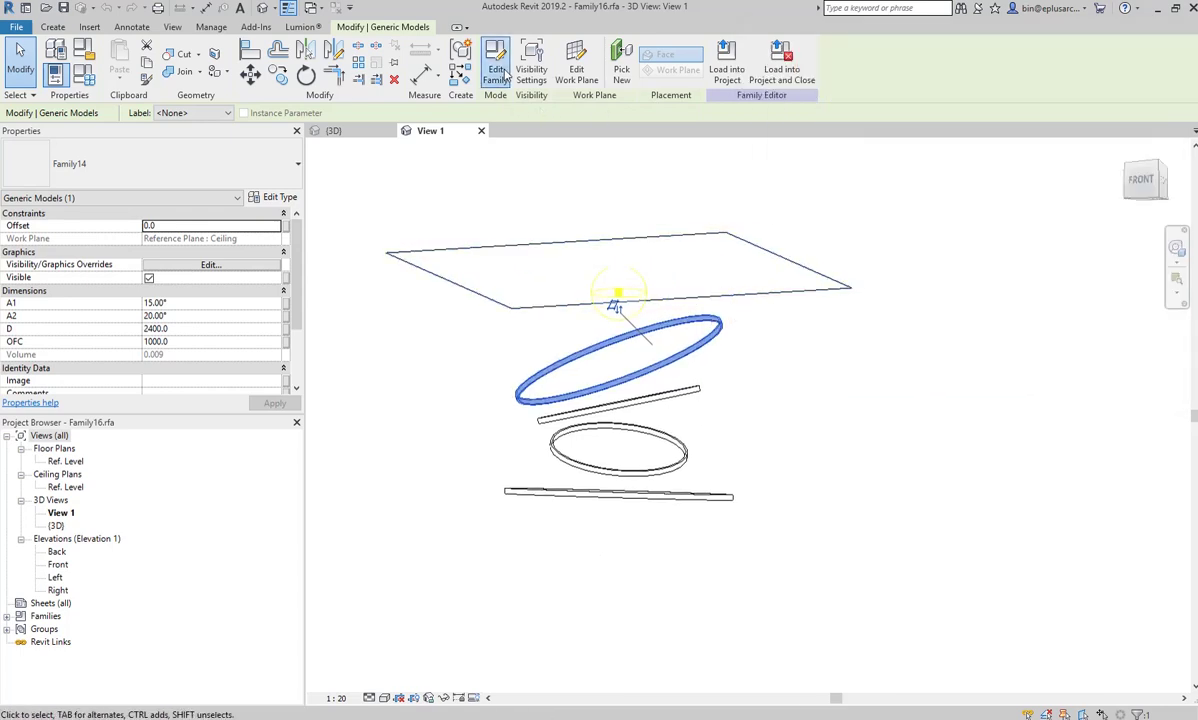
click(507, 76)
- Orbit Family14's view to inspect the single ring and its A2 = 15.00° tilt
mouse_move(791, 382)
shift+middle_down()
mouse_move(797, 420)
mouse_move(861, 447)
mouse_move(778, 481)
mouse_move(767, 463)
mouse_move(754, 468)
mouse_move(790, 437)
shift+middle_up()
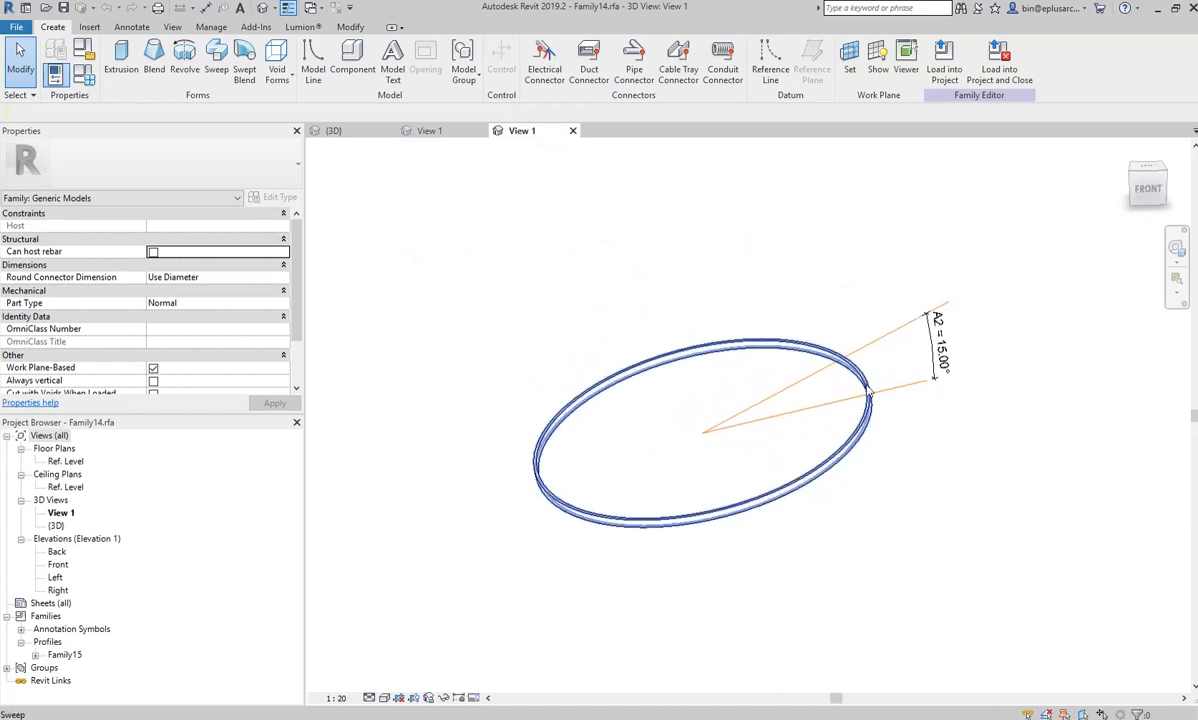
shift+middle_drag(855, 367, 797, 350)
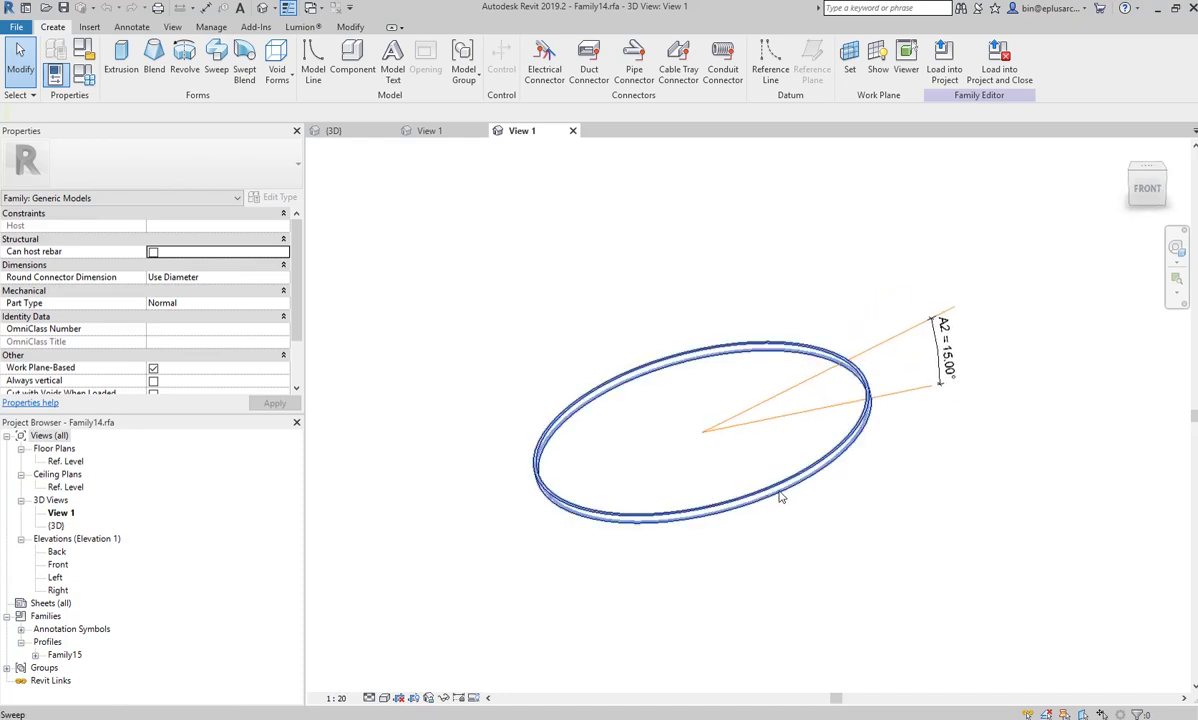
shift+middle_drag(762, 463, 864, 500)
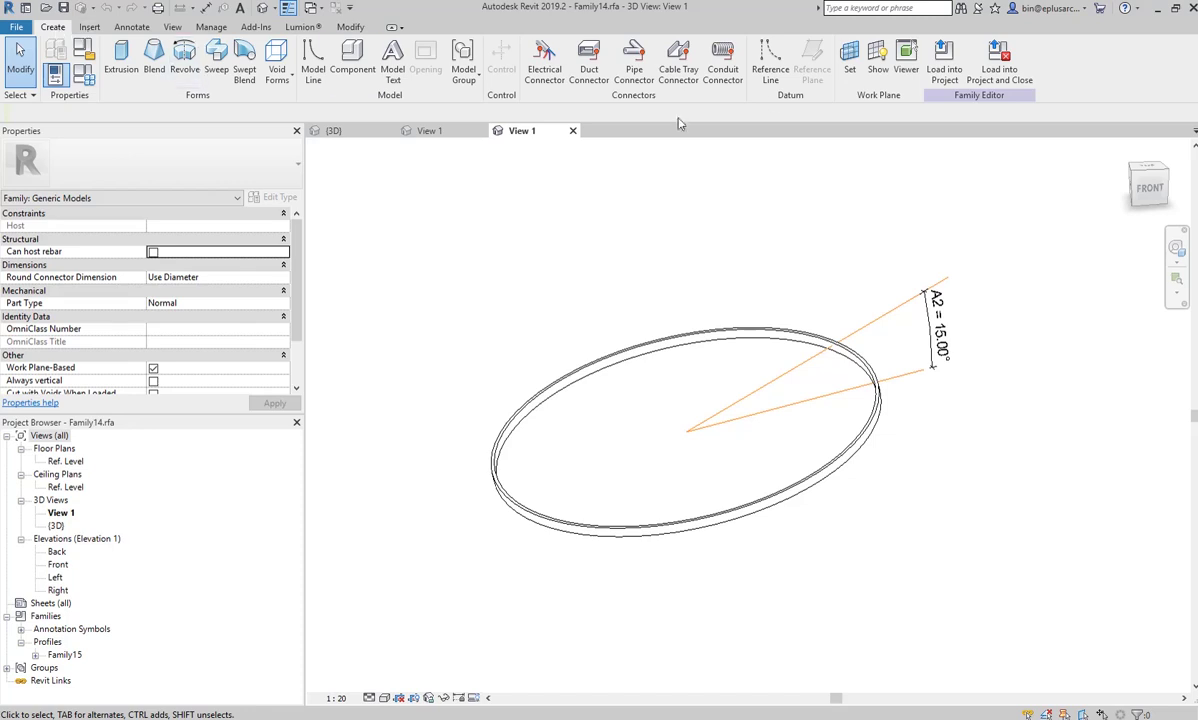
- Show the work plane and set it to the vertical plane through the angled reference line
click(877, 62)
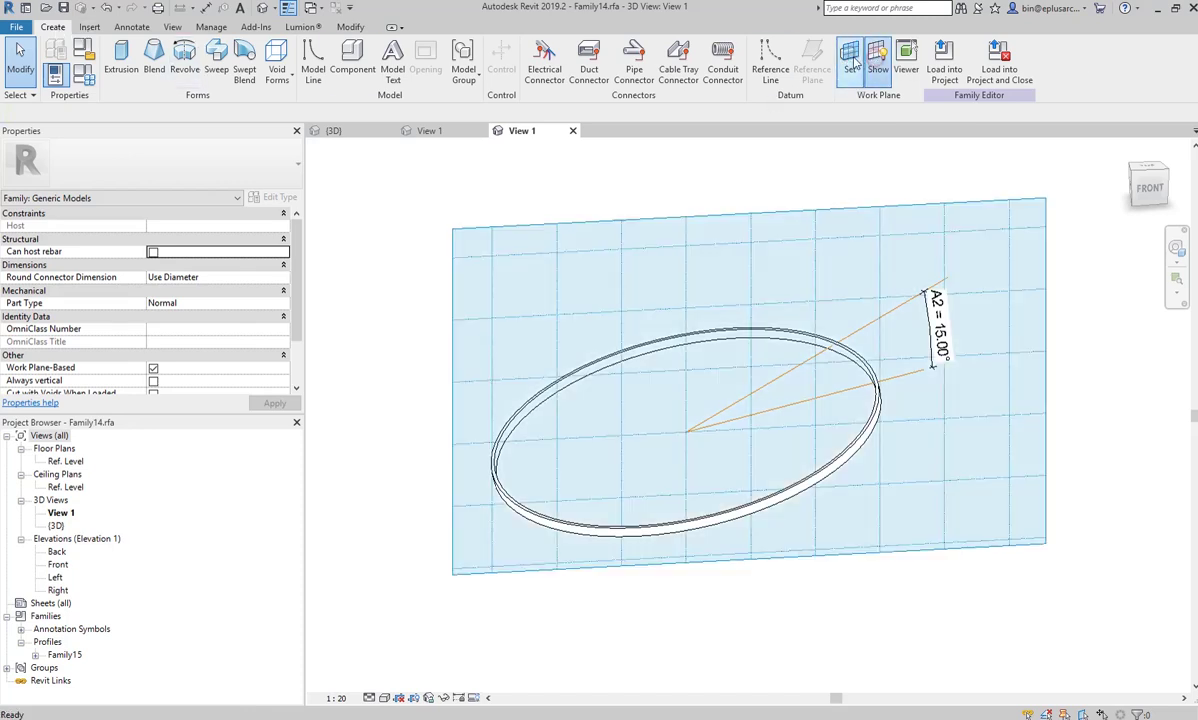
click(851, 61)
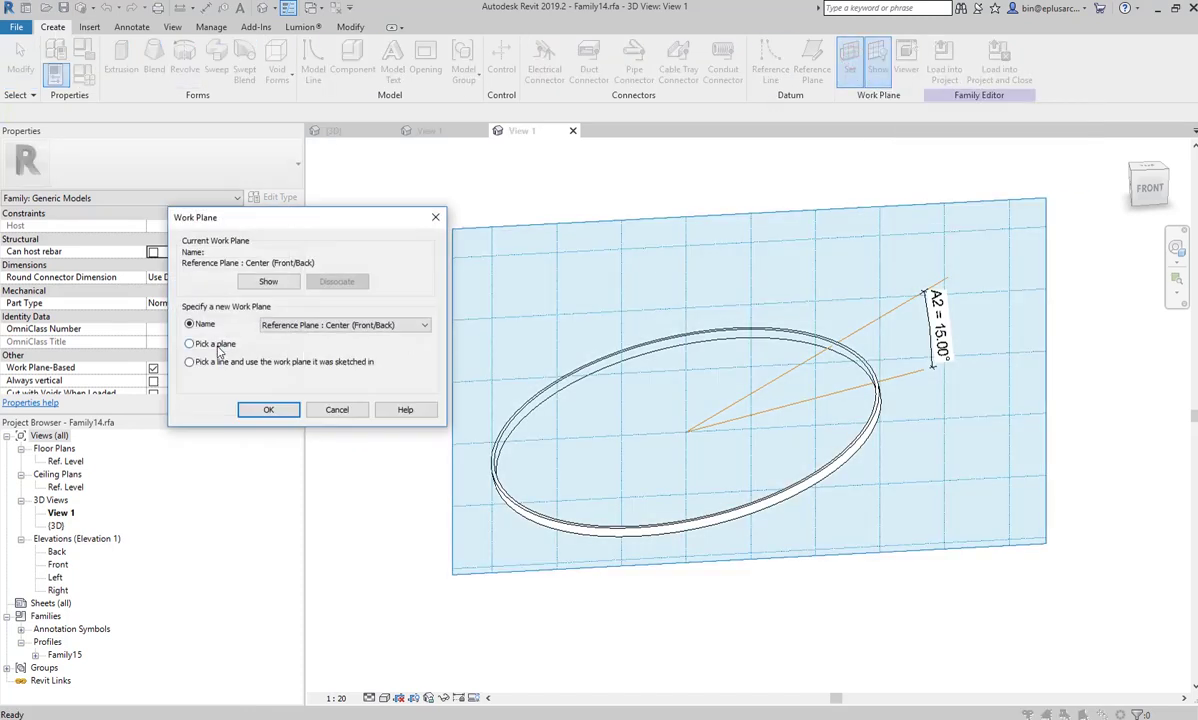
click(268, 409)
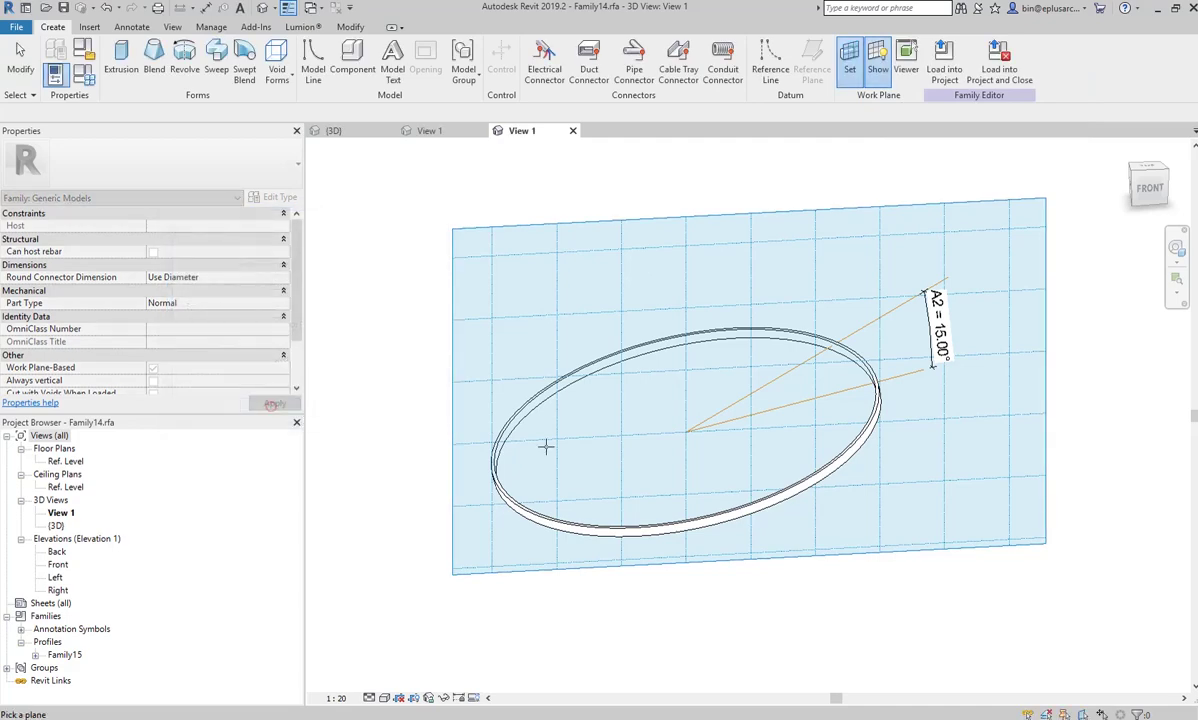
key(Tab)
click(913, 374)
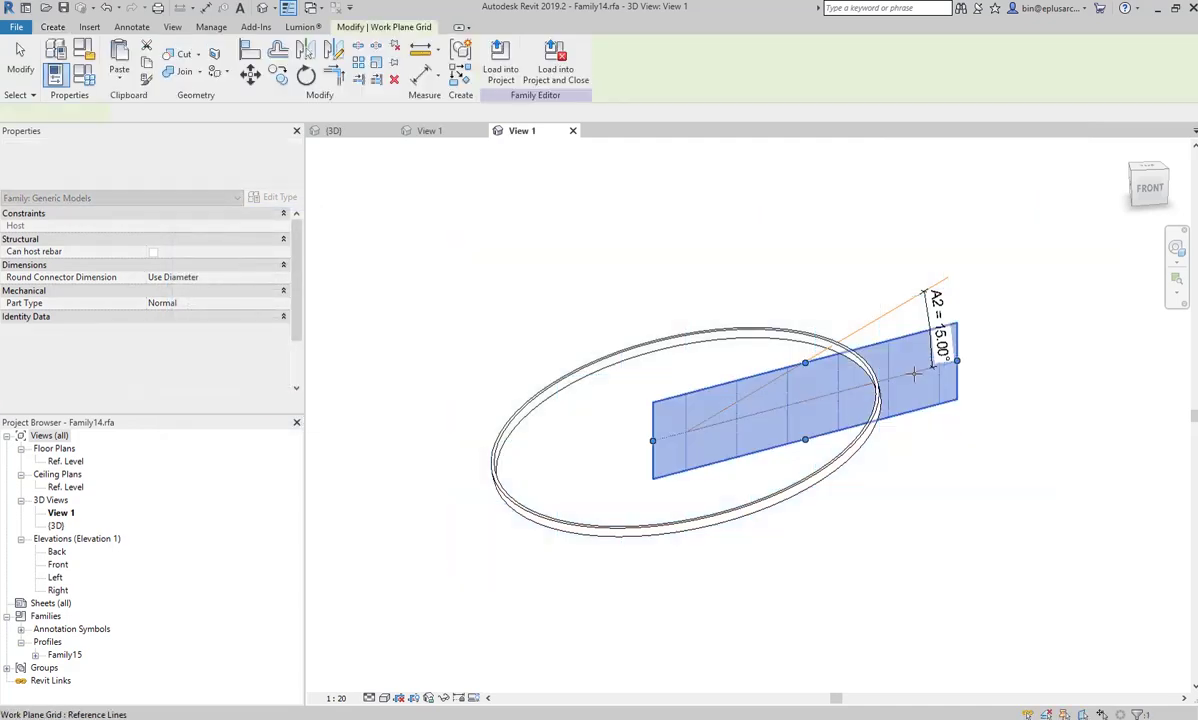
mouse_move(909, 374)
shift+middle_down()
mouse_move(979, 414)
mouse_move(816, 398)
mouse_move(773, 374)
mouse_move(801, 441)
mouse_move(527, 273)
shift+middle_up()
- Draw a vertical reference line above the ring centre and a horizontal reference line near its top
click(54, 27)
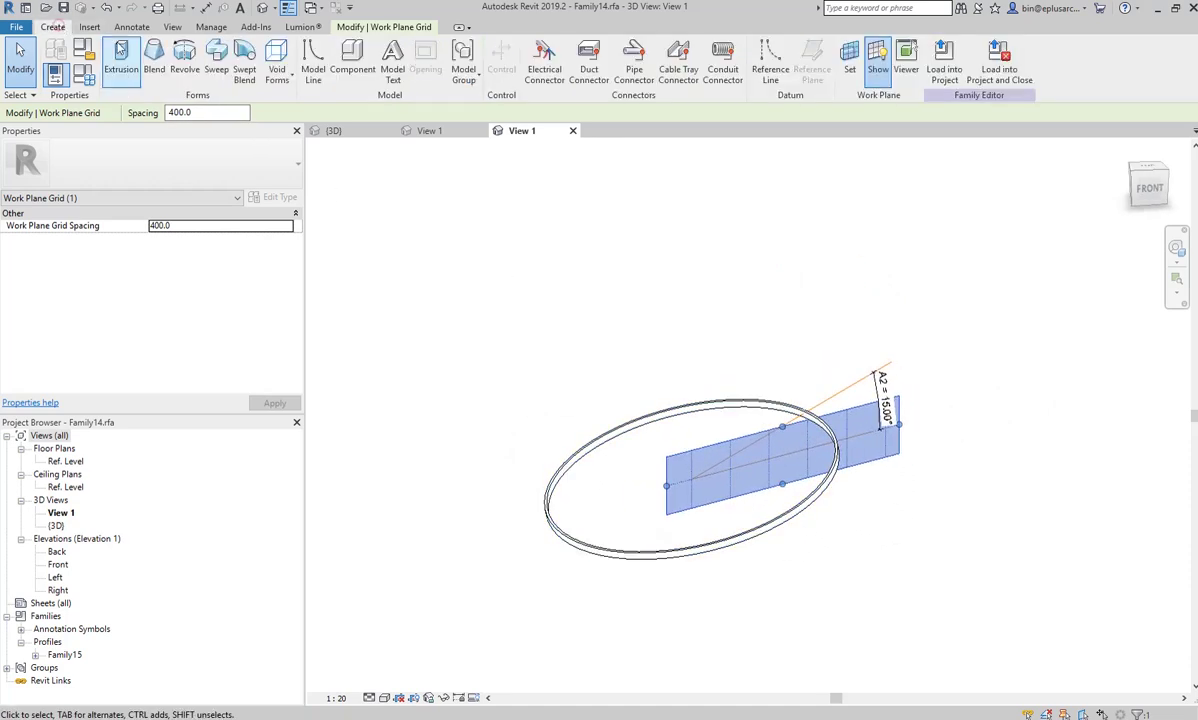
click(770, 60)
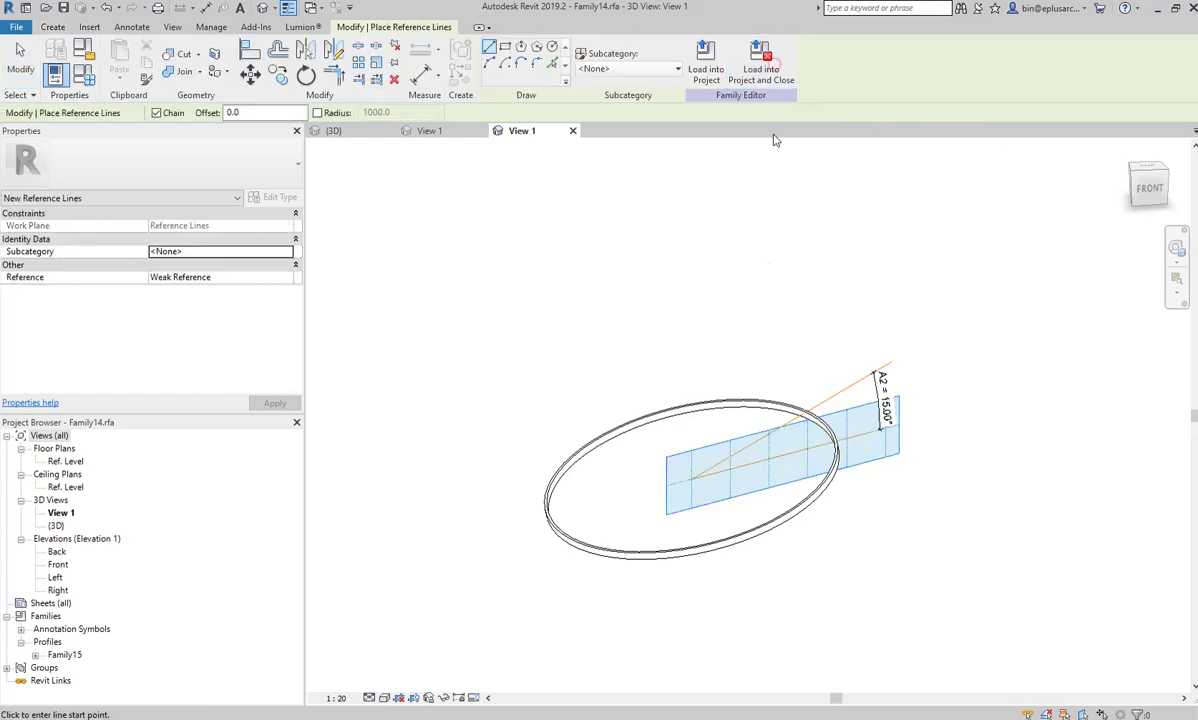
click(692, 479)
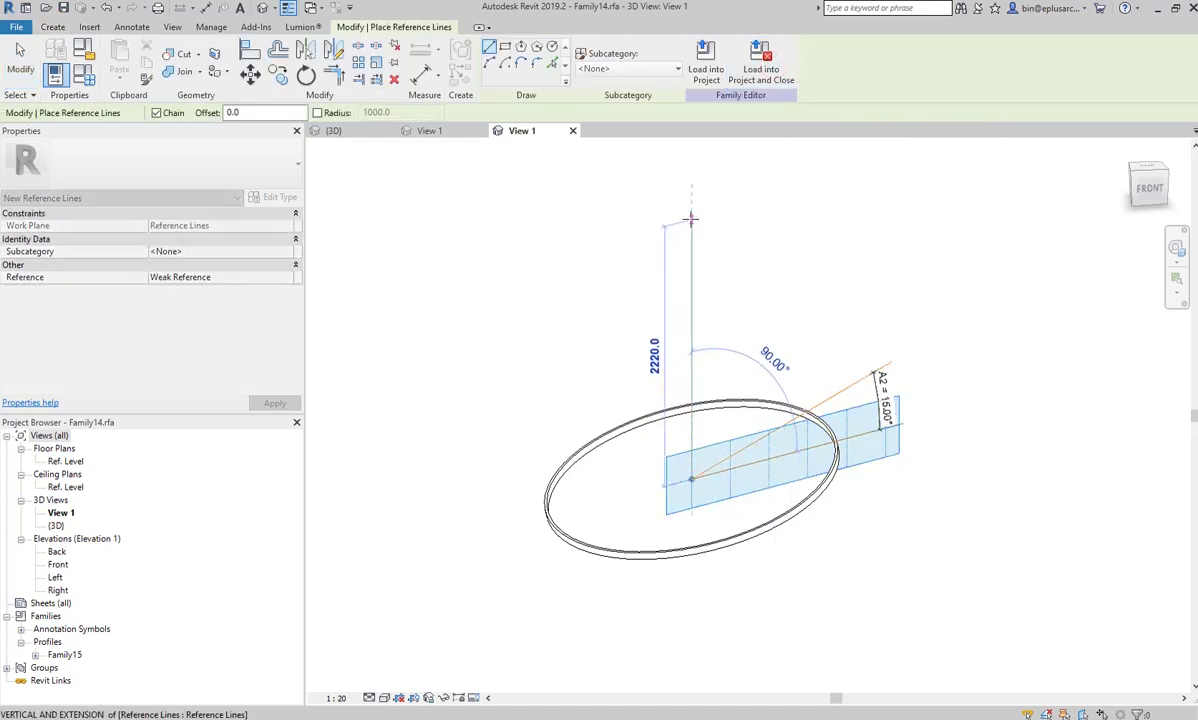
click(692, 216)
key(Escape)
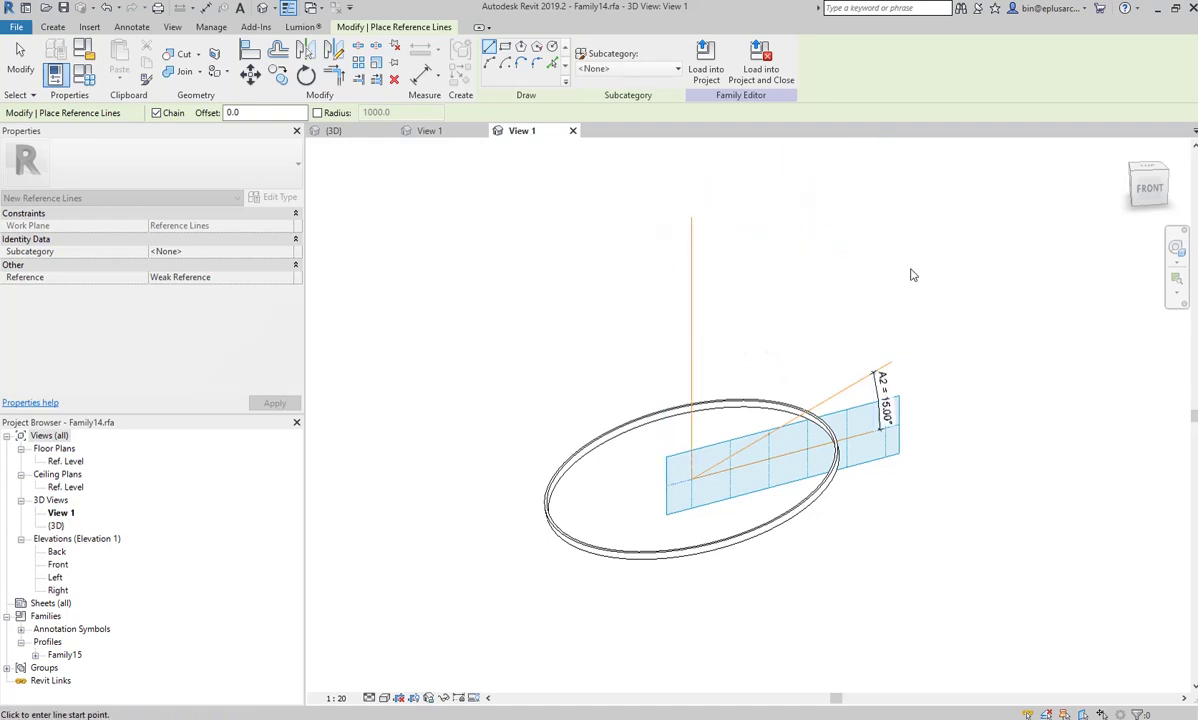
click(617, 288)
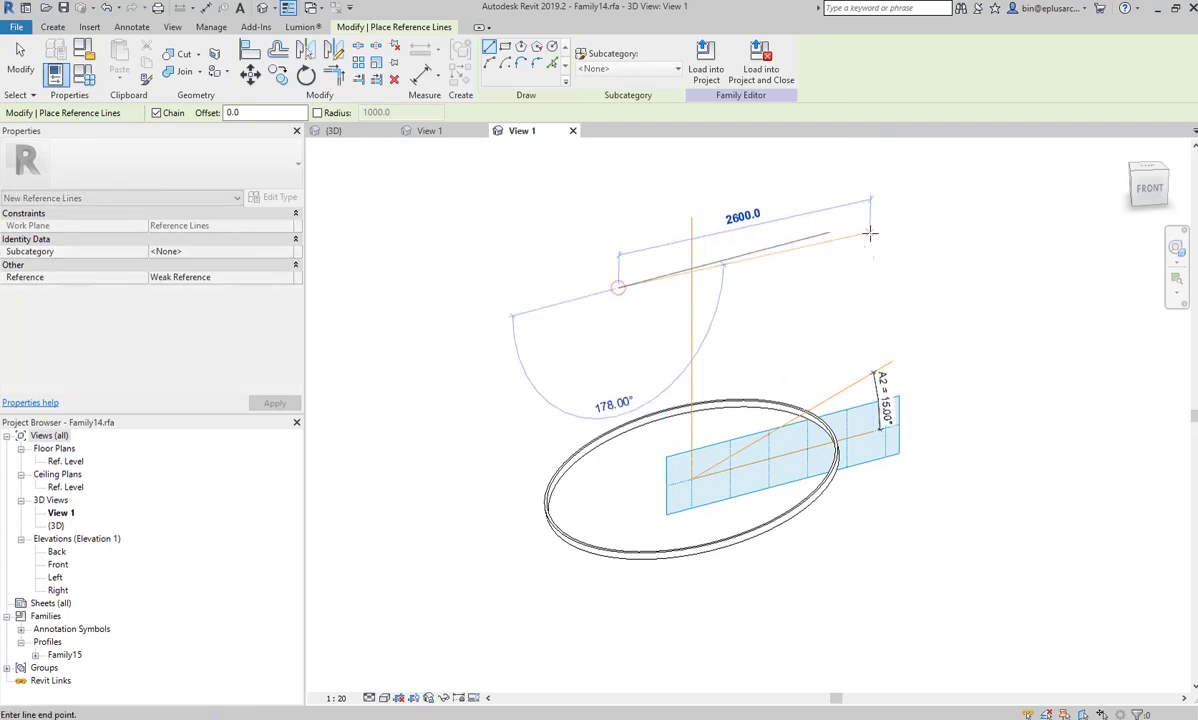
click(880, 219)
key(Escape)
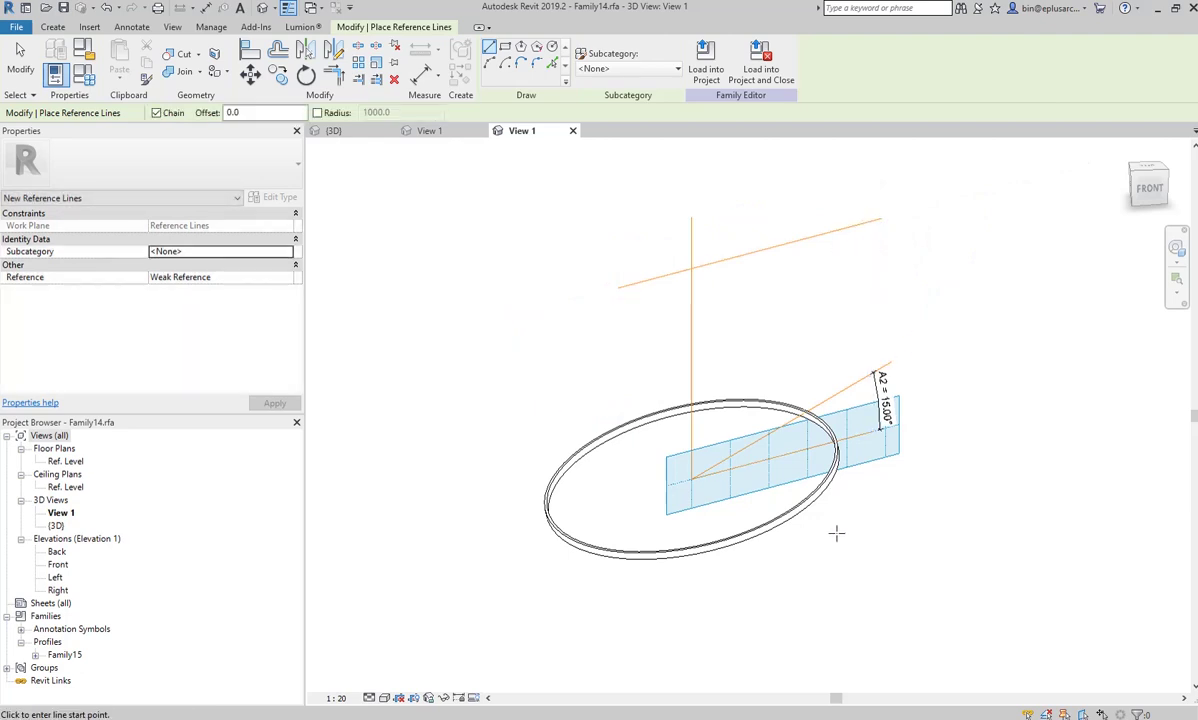
- Add a second vertical reference line rising from below the ring edge
click(803, 543)
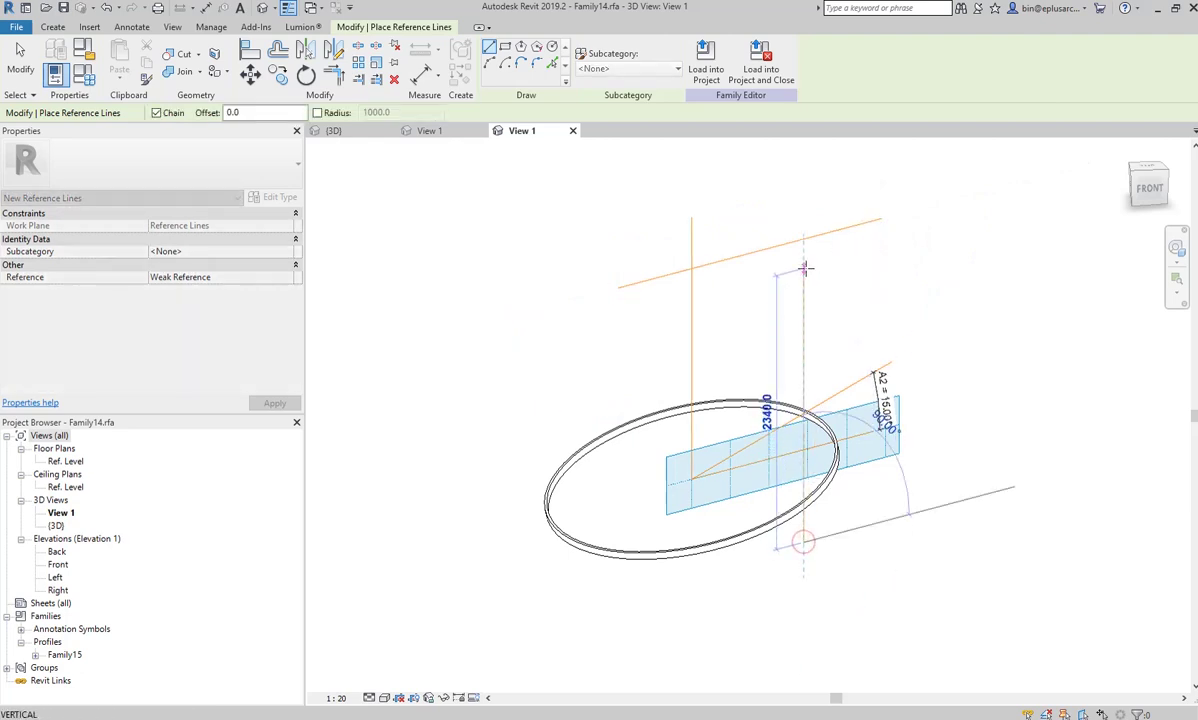
click(803, 279)
key(Escape)
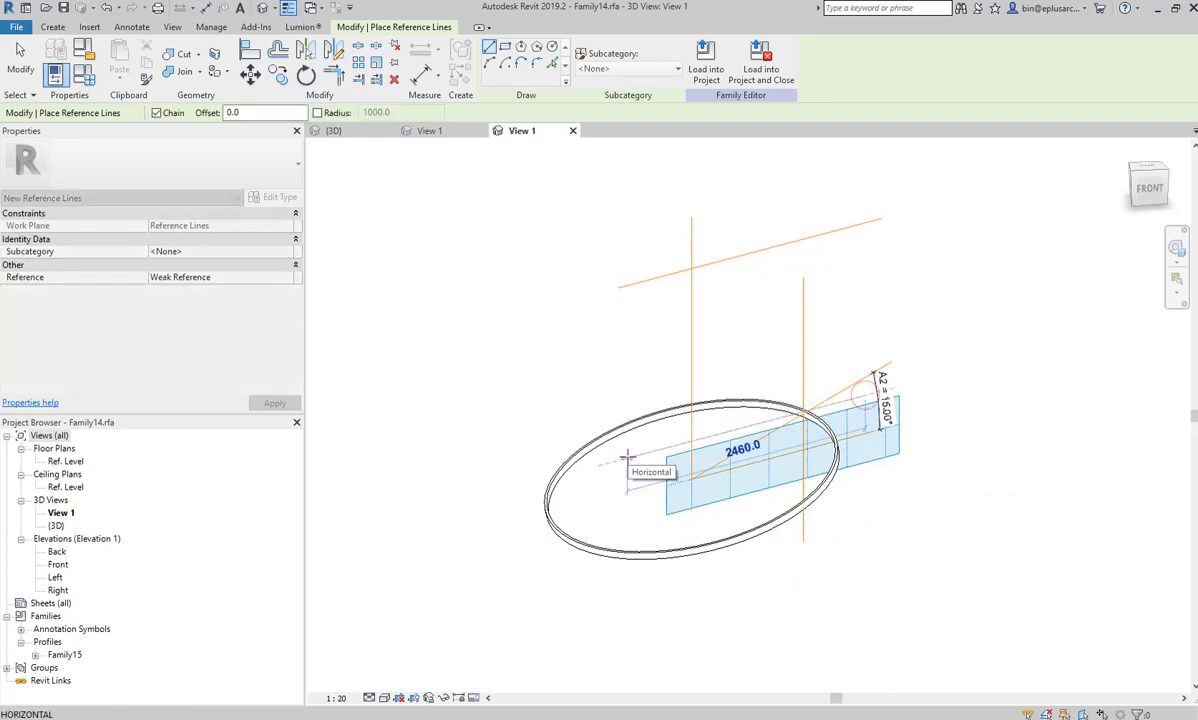
key(Escape)
mouse_move(676, 474)
shift+middle_down()
mouse_move(807, 381)
mouse_move(765, 473)
shift+middle_up()
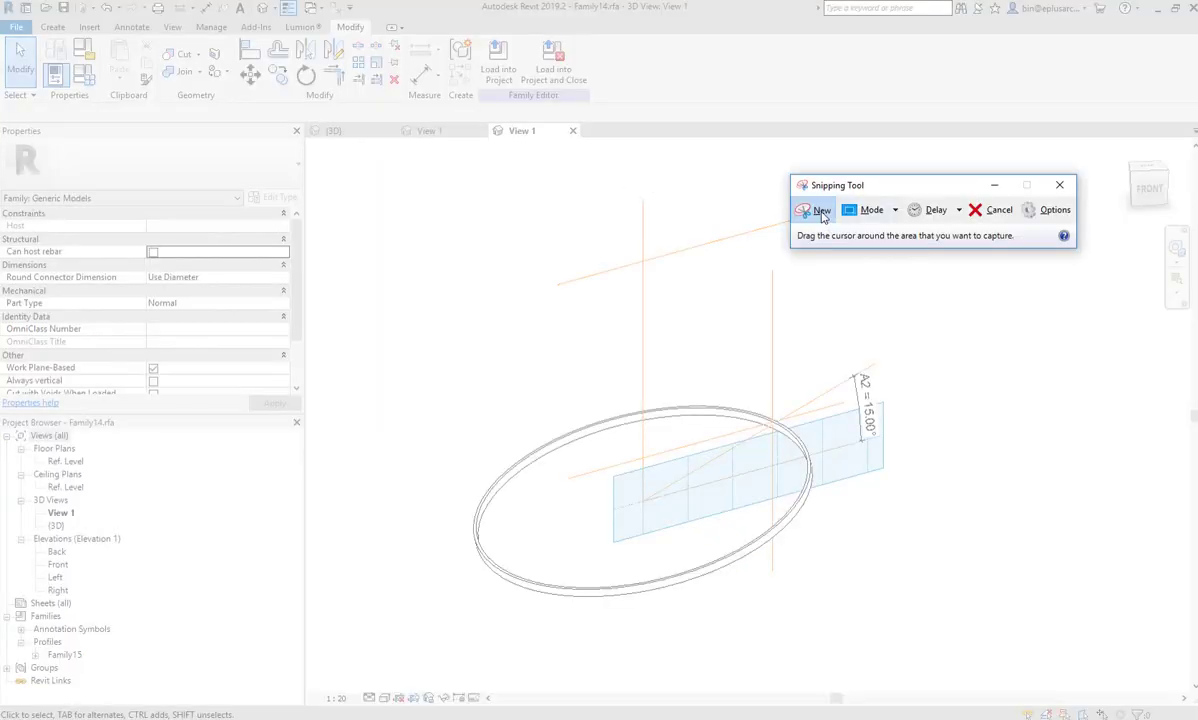
- Snip the ring and reference lines, then sketch the red half-diameter triangle on the capture
drag(386, 206, 1011, 634)
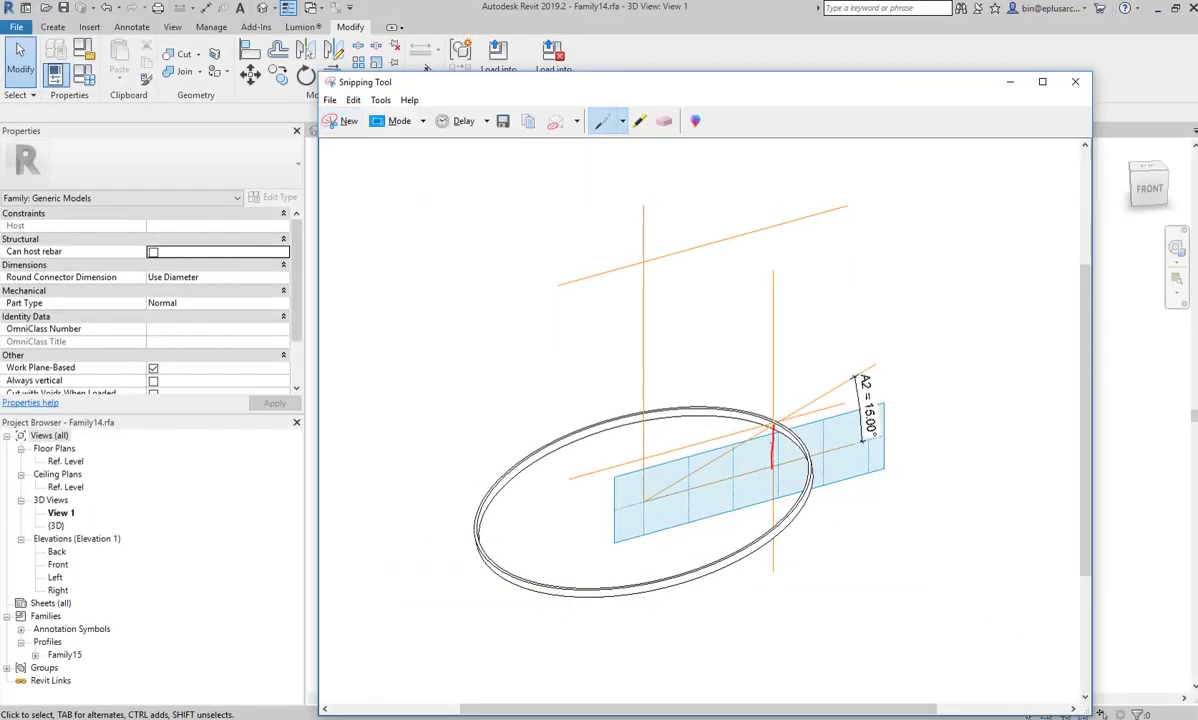
drag(722, 447, 665, 483)
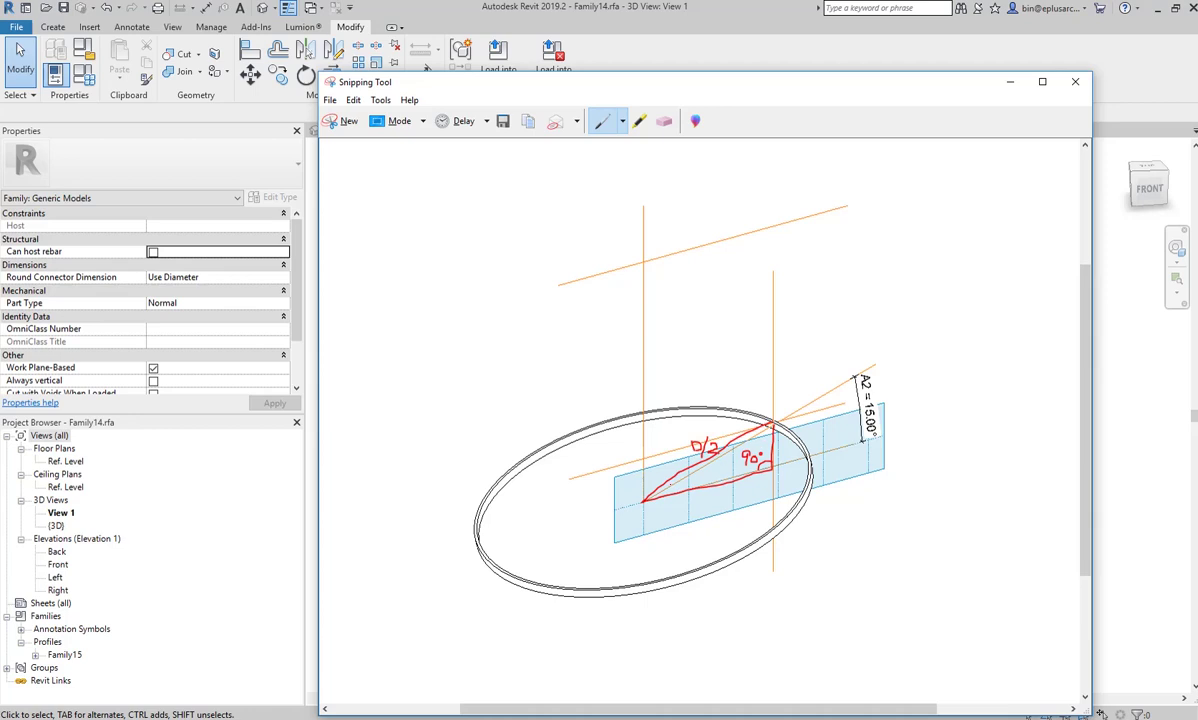
drag(662, 484, 662, 480)
drag(783, 438, 796, 452)
drag(781, 89, 773, 36)
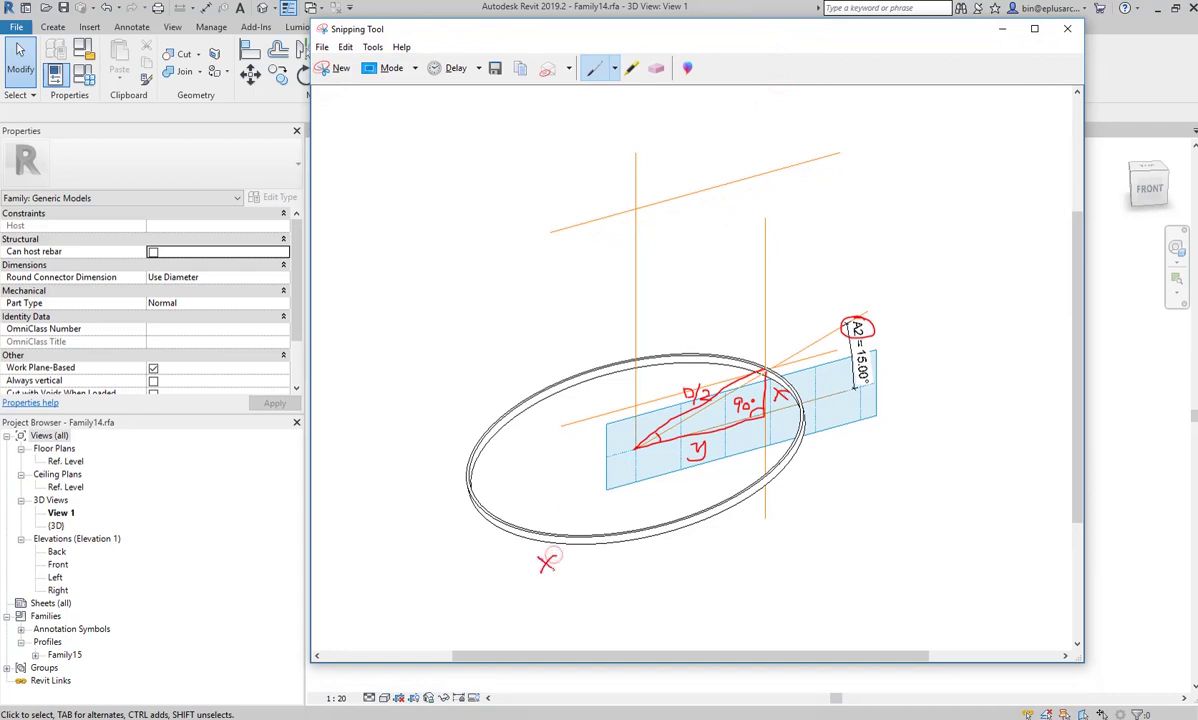
- Handwrite x = D/2 × sin A2 below the ring
drag(565, 558, 583, 564)
mouse_move(615, 552)
mouse_down()
mouse_move(614, 567)
mouse_move(646, 565)
mouse_up()
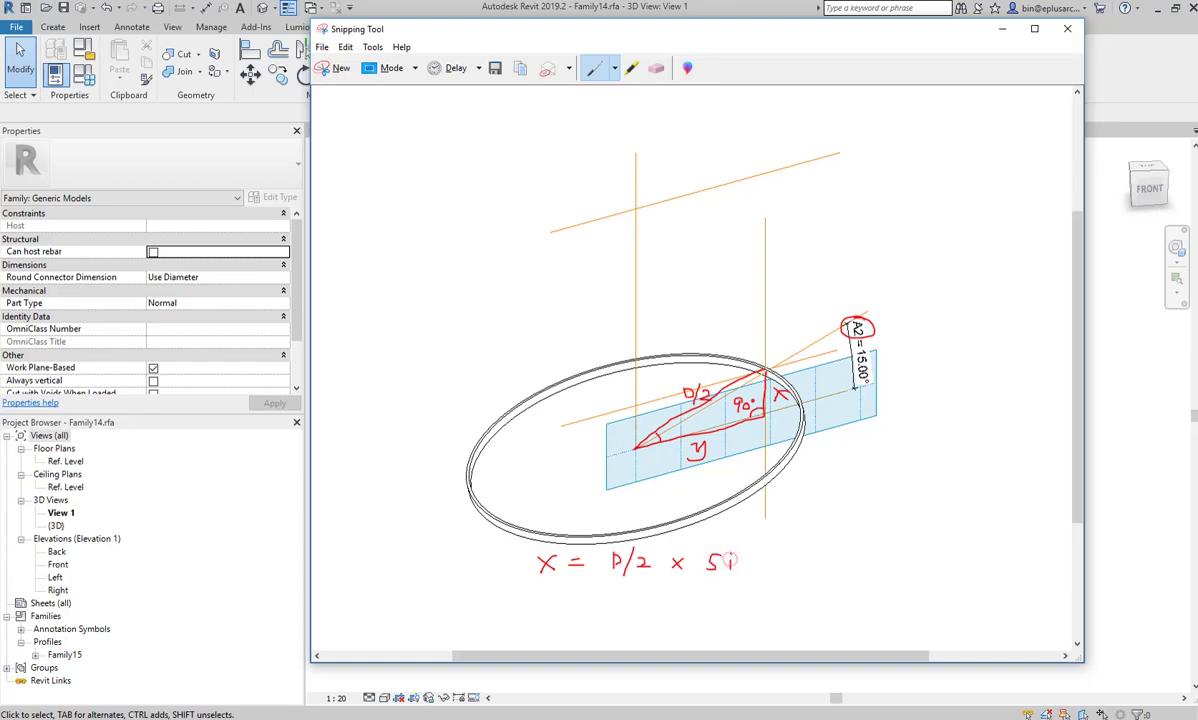
drag(730, 557, 730, 568)
drag(735, 568, 744, 568)
drag(775, 550, 789, 566)
- Handwrite y = D/2 × cos A2 and circle both formulas
mouse_move(549, 593)
mouse_down()
mouse_move(552, 618)
mouse_move(589, 608)
mouse_up()
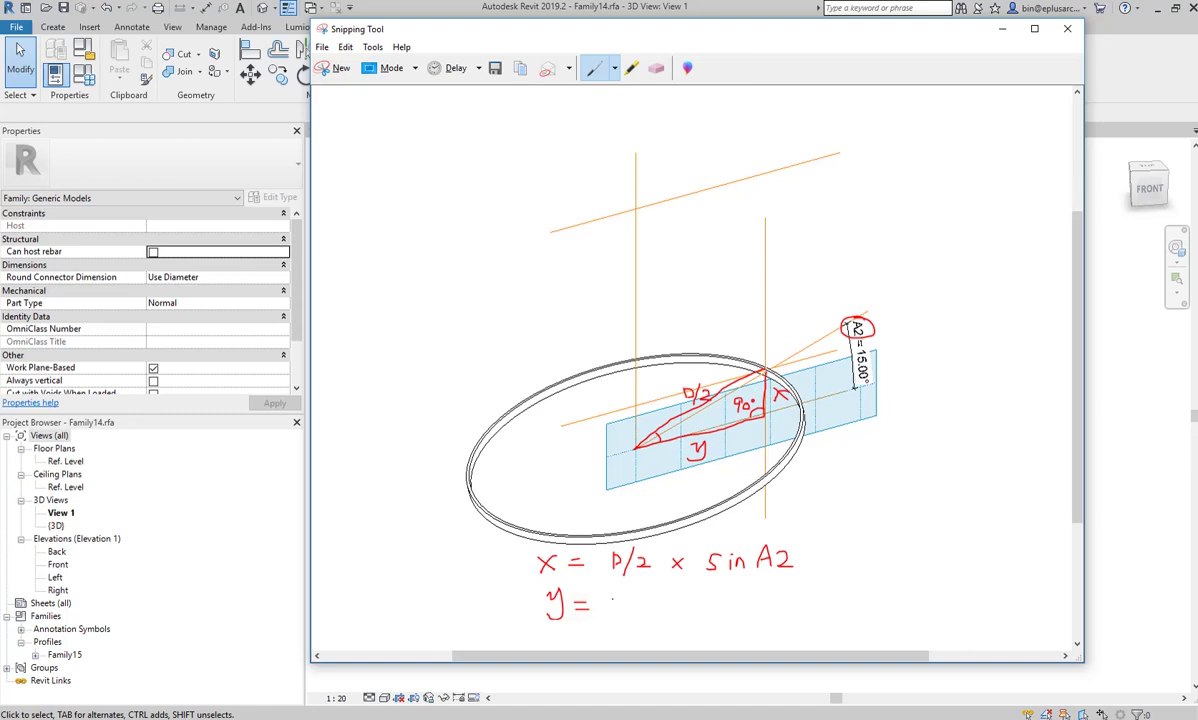
drag(636, 588, 631, 605)
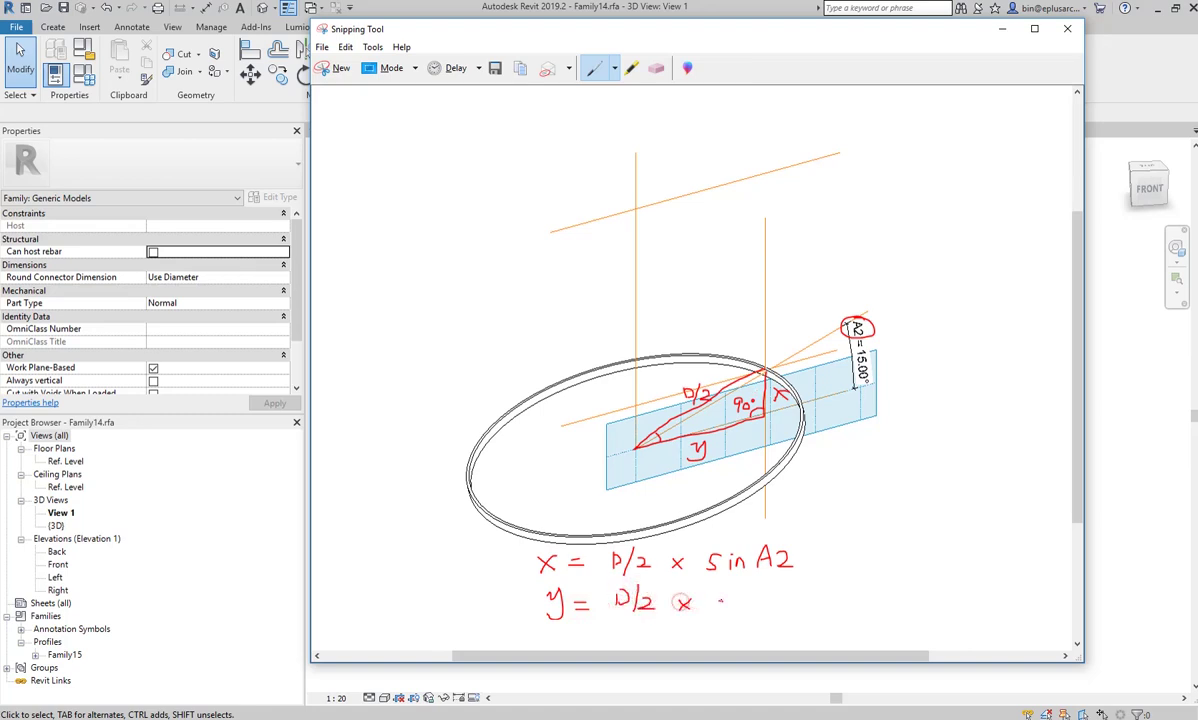
drag(721, 600, 806, 613)
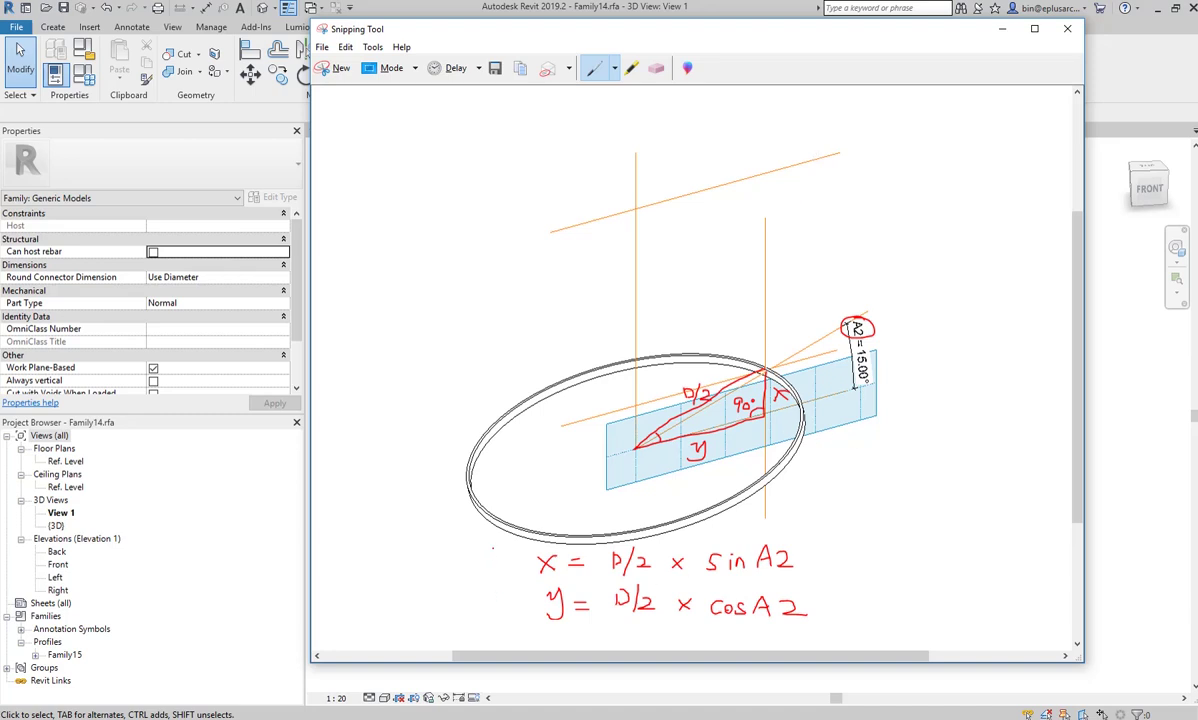
drag(596, 517, 576, 524)
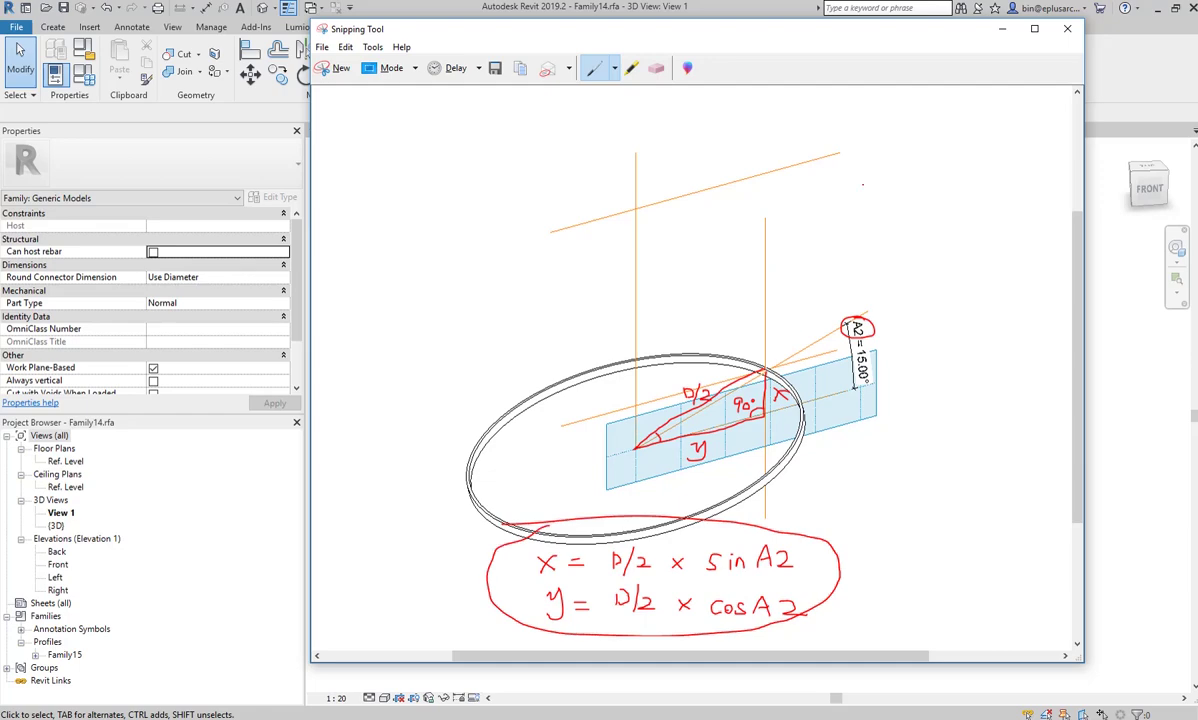
- Place aligned dimensions of 325 for the rise and 1156 for the horizontal run
click(1001, 28)
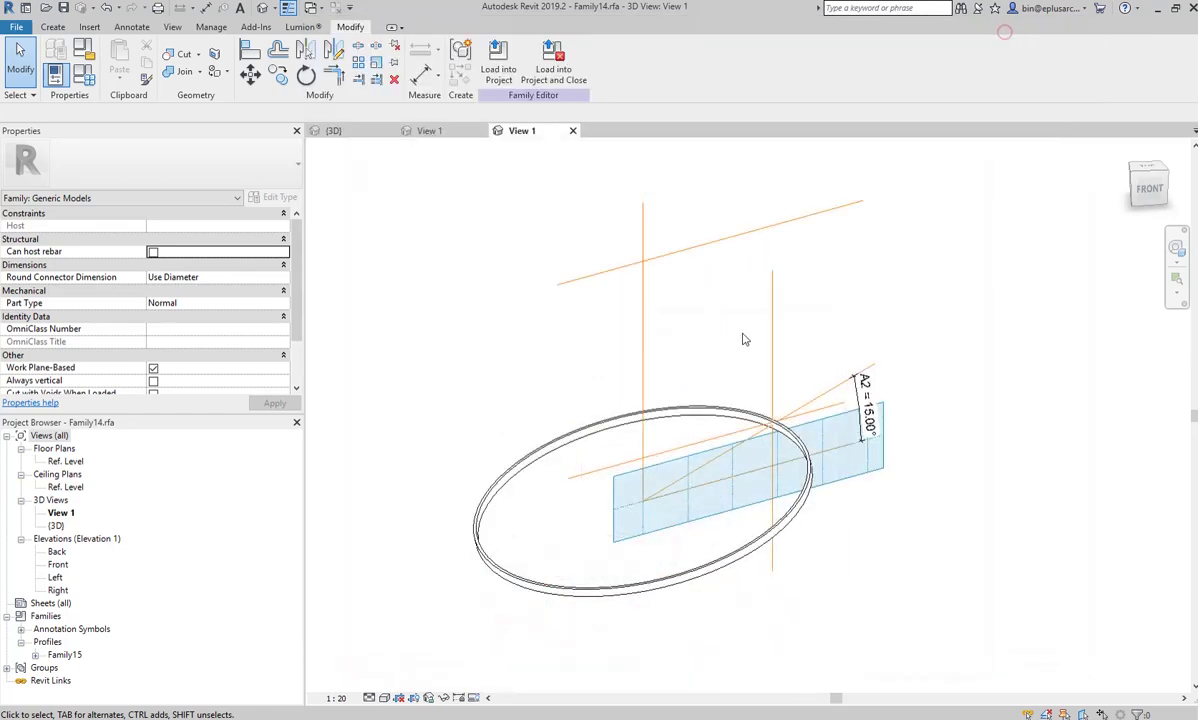
mouse_move(743, 337)
shift+middle_down()
mouse_move(660, 498)
mouse_move(354, 220)
shift+middle_up()
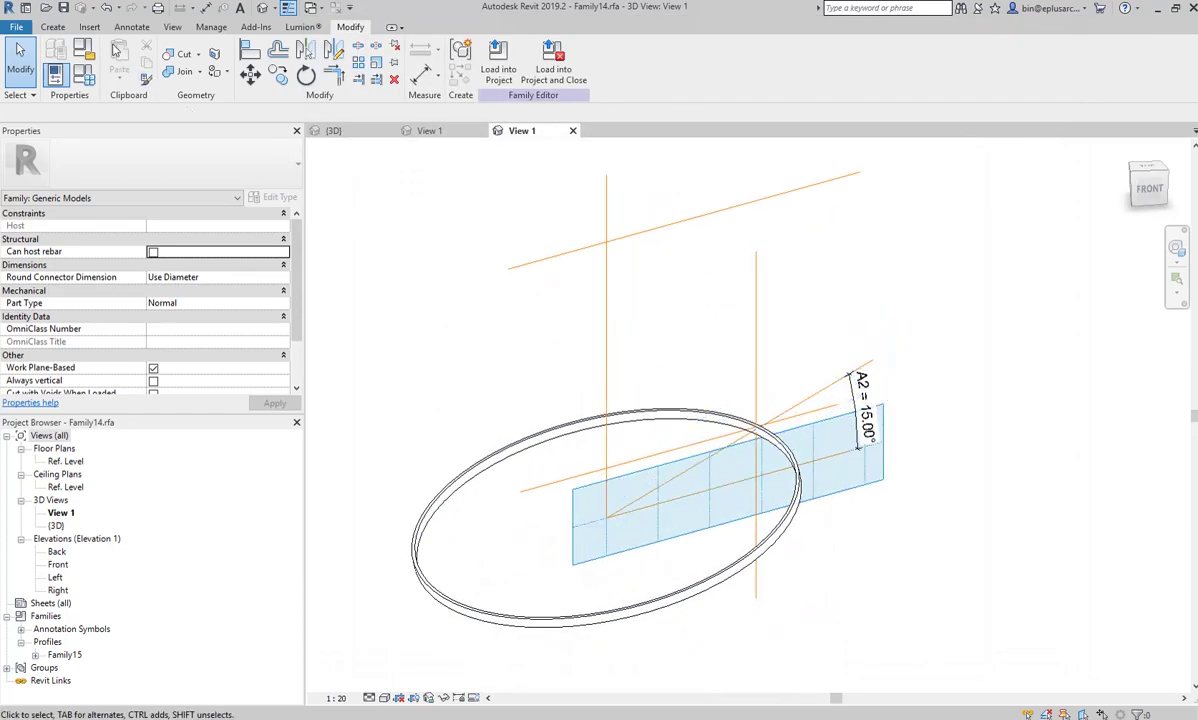
click(131, 27)
click(62, 58)
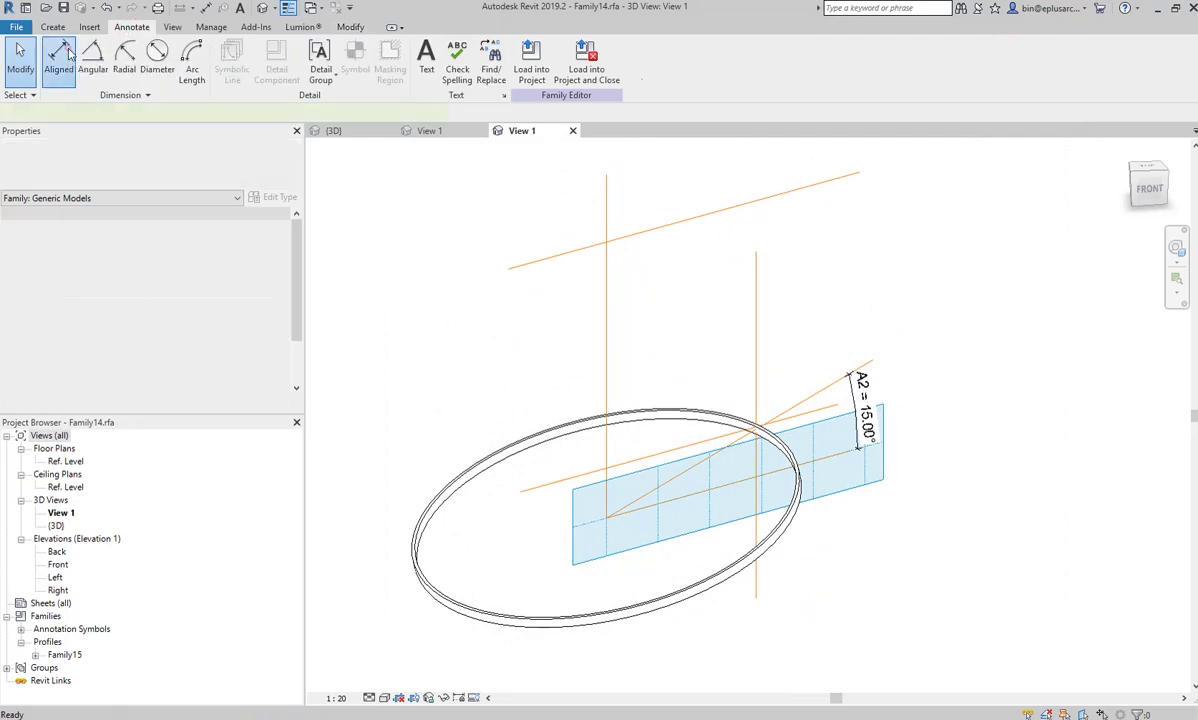
click(790, 415)
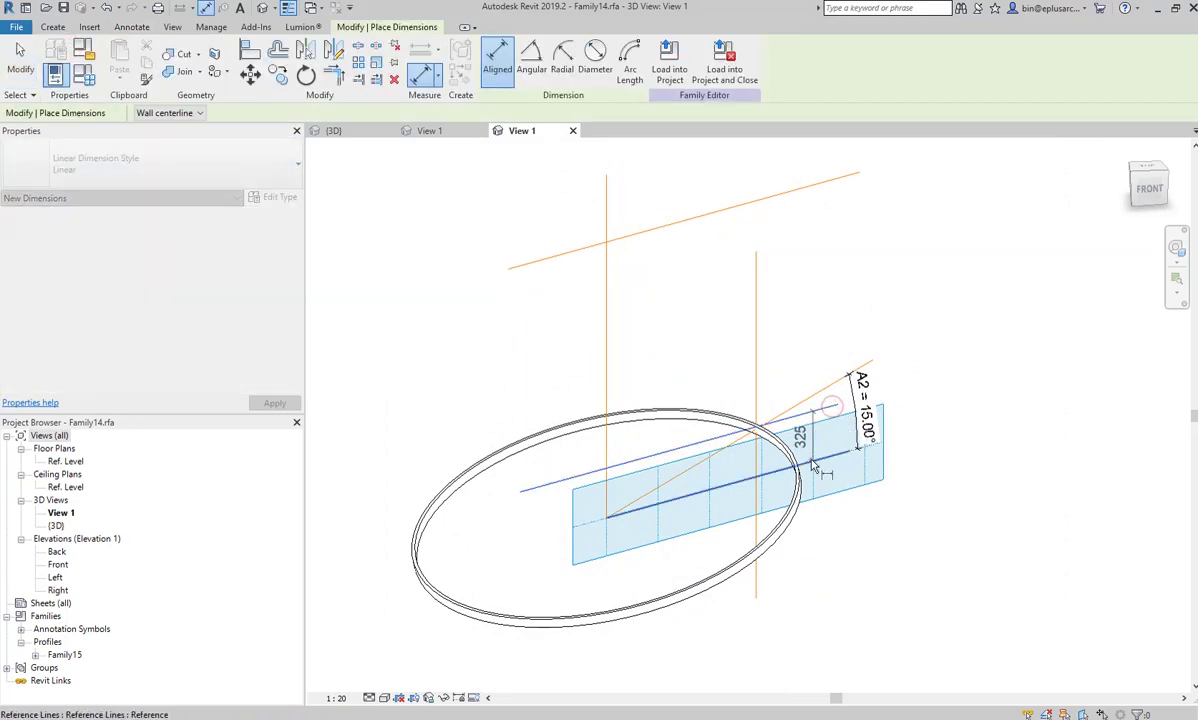
click(945, 425)
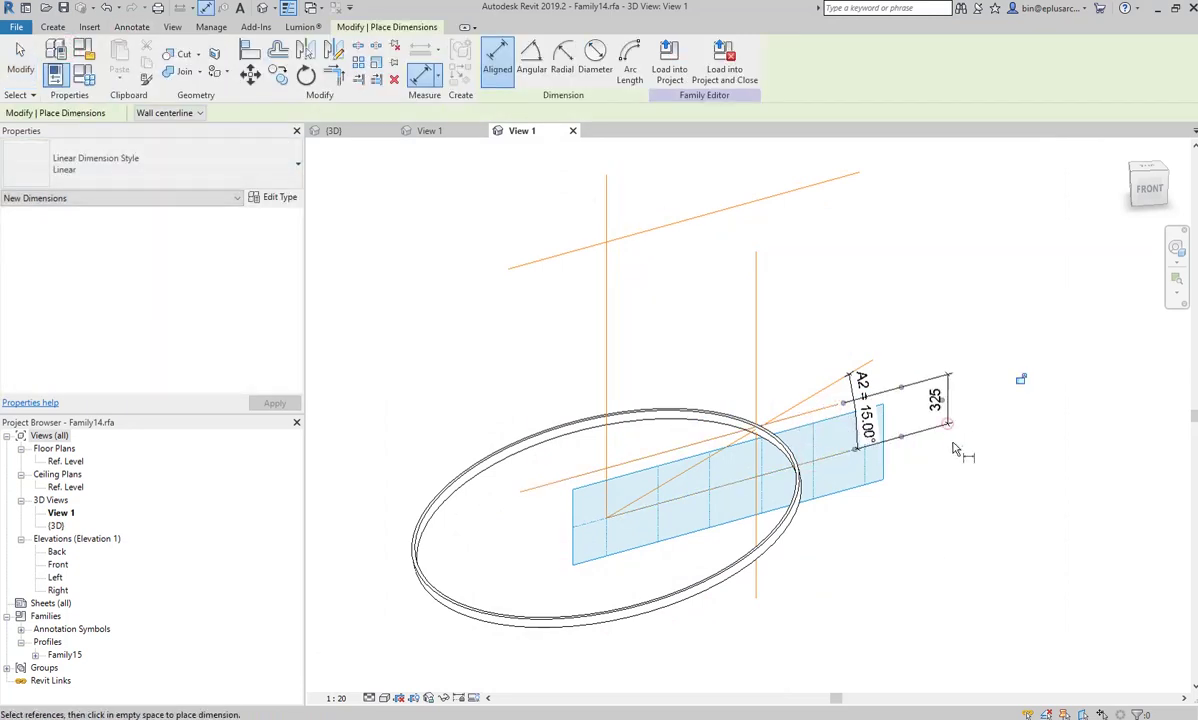
click(606, 456)
click(752, 350)
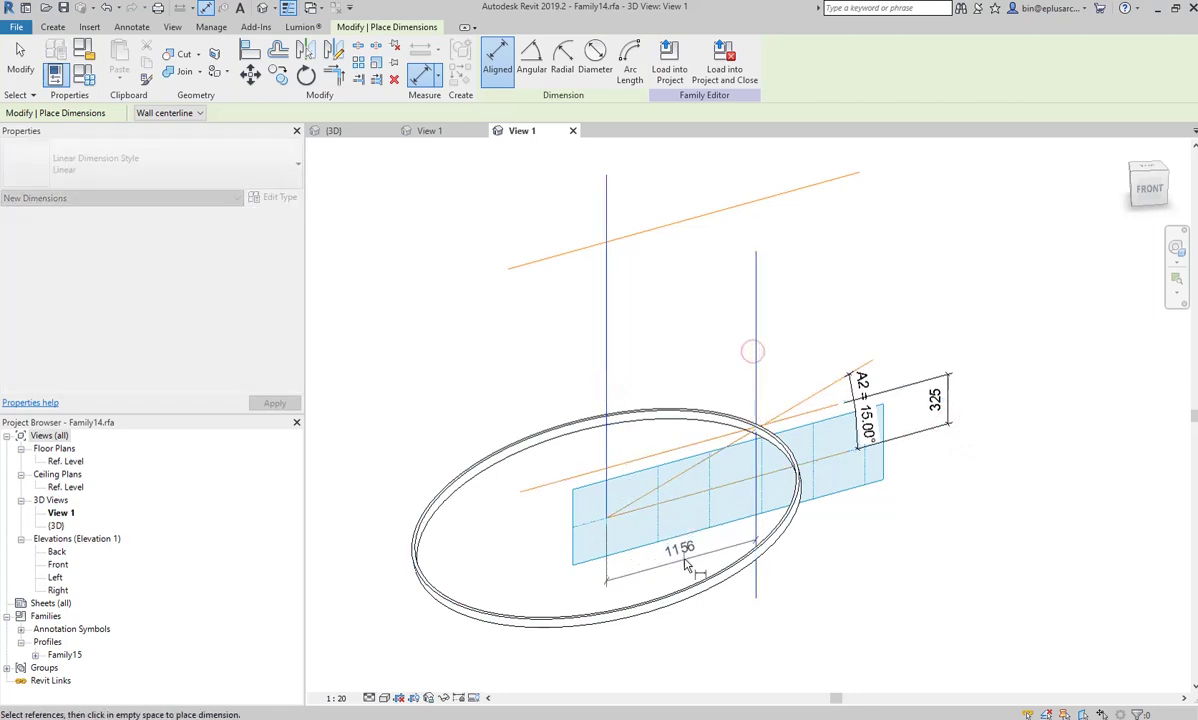
click(686, 565)
key(Escape)
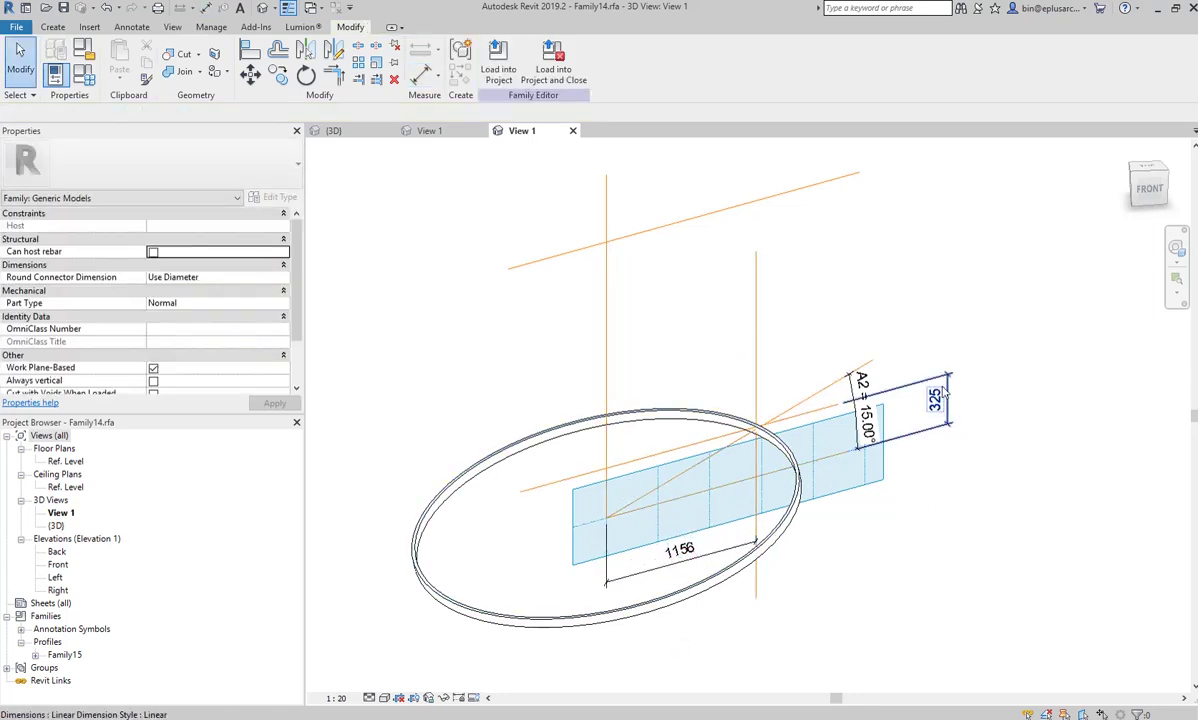
- Label the 325 dimension with a new instance parameter X
click(942, 393)
click(628, 62)
text(X)
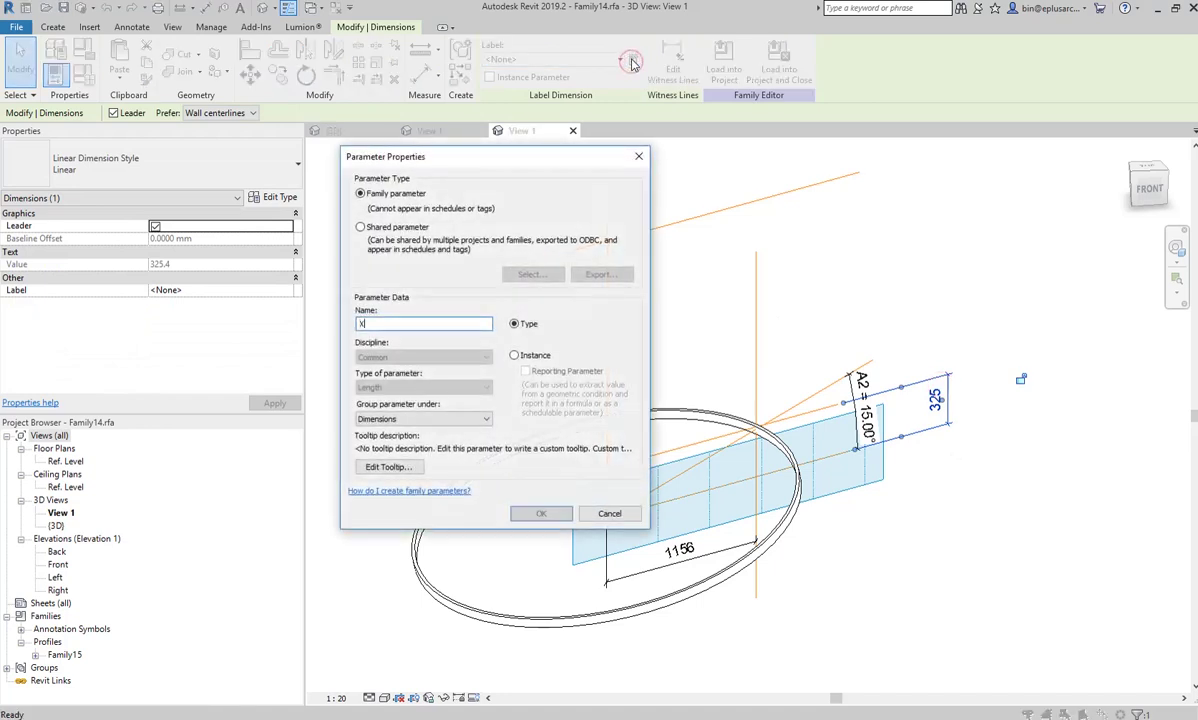
click(514, 355)
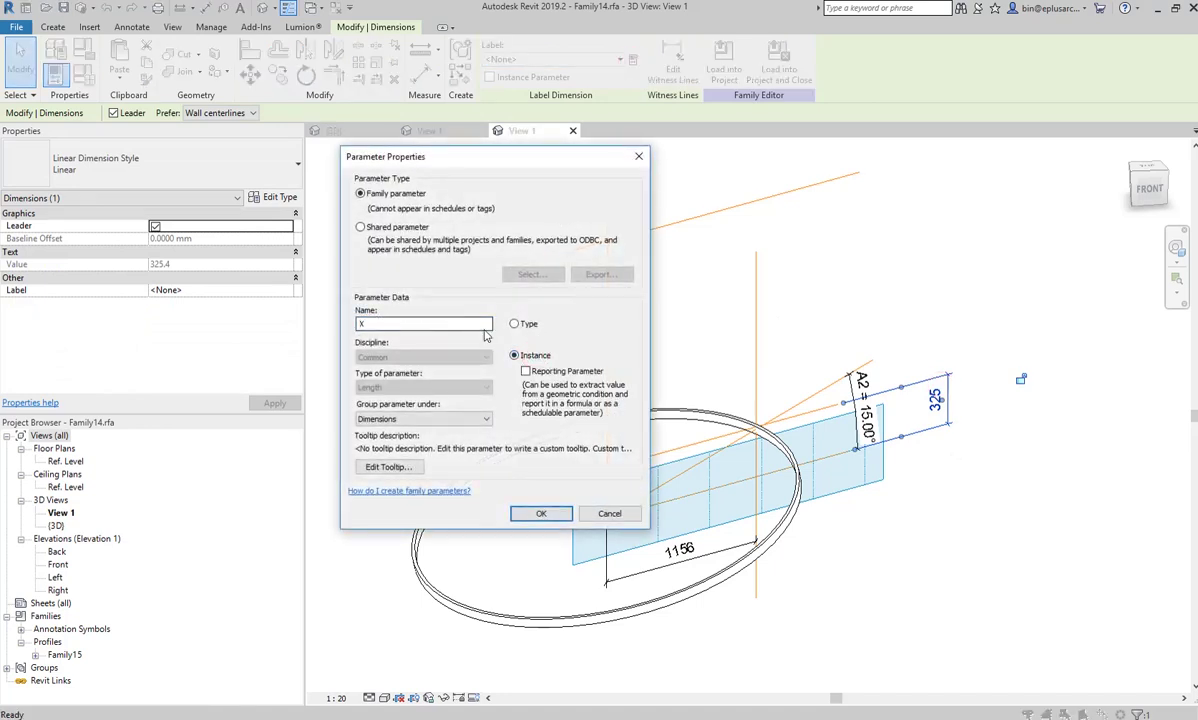
click(541, 513)
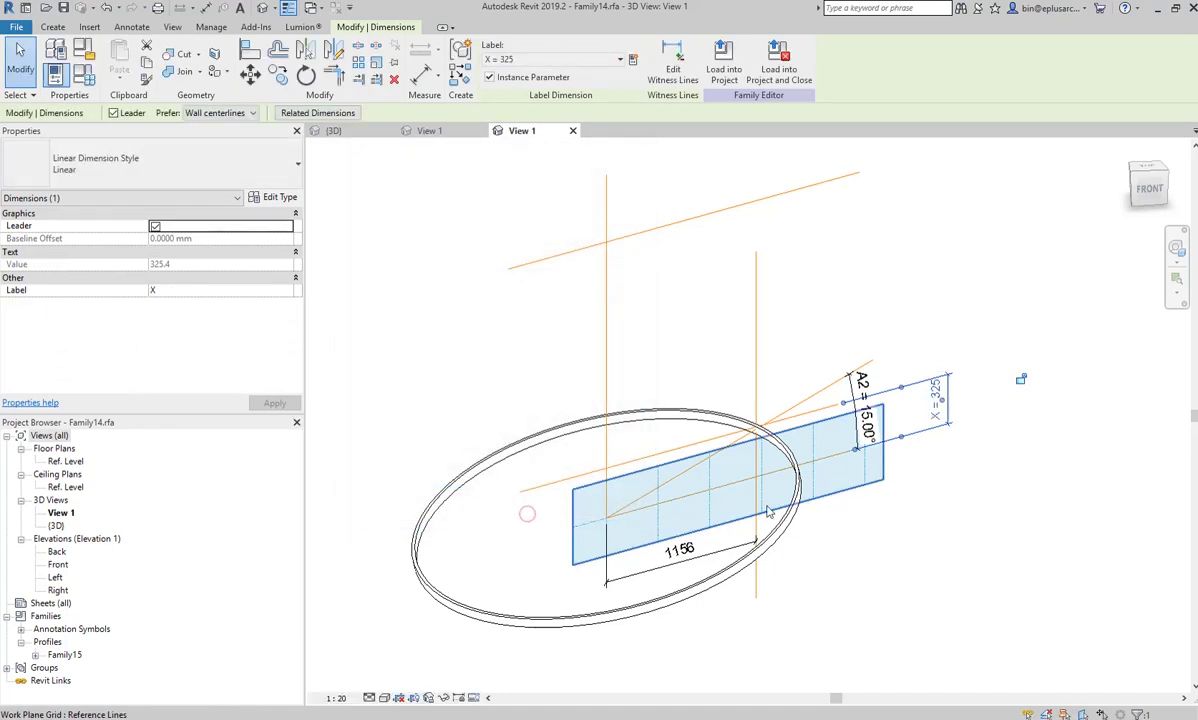
- Label the 1156 dimension with a new instance parameter Y
click(718, 555)
click(632, 62)
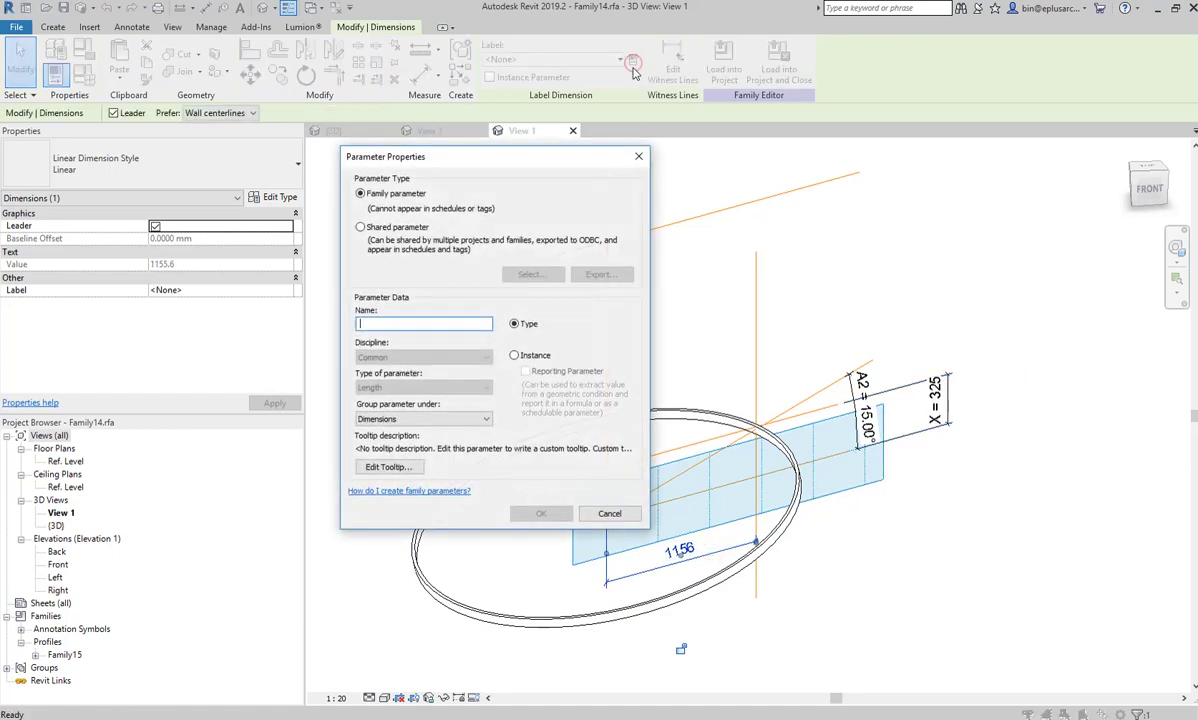
text(Y)
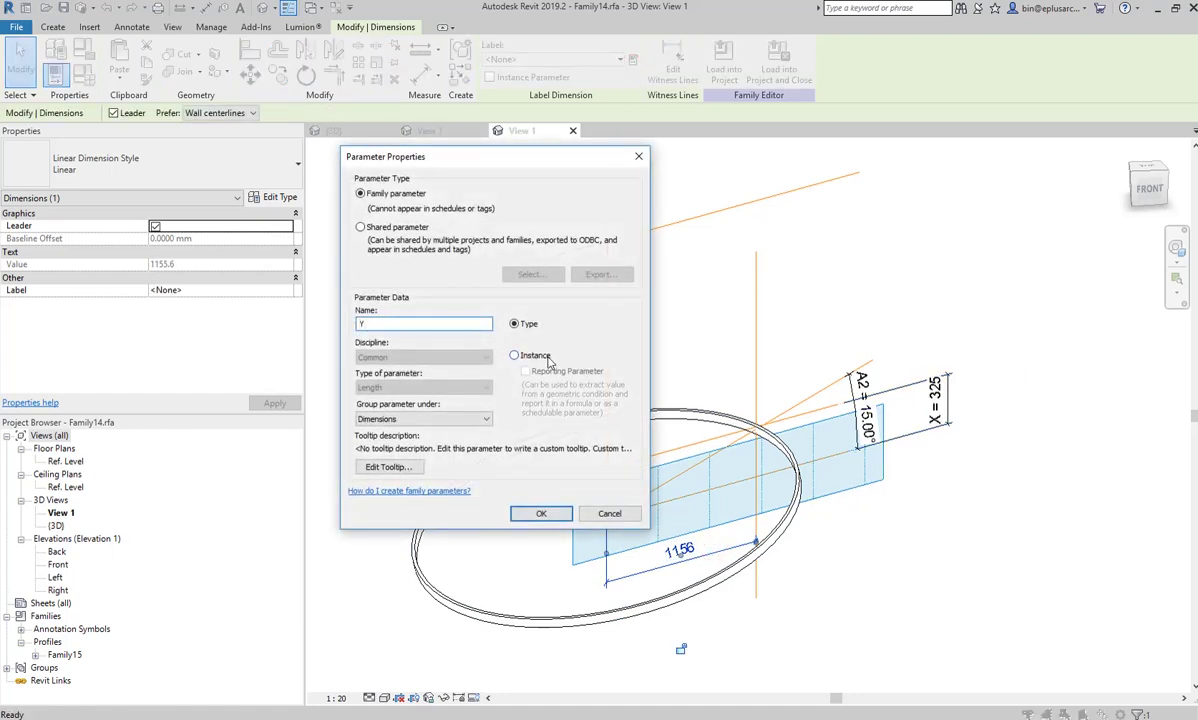
click(547, 357)
click(540, 513)
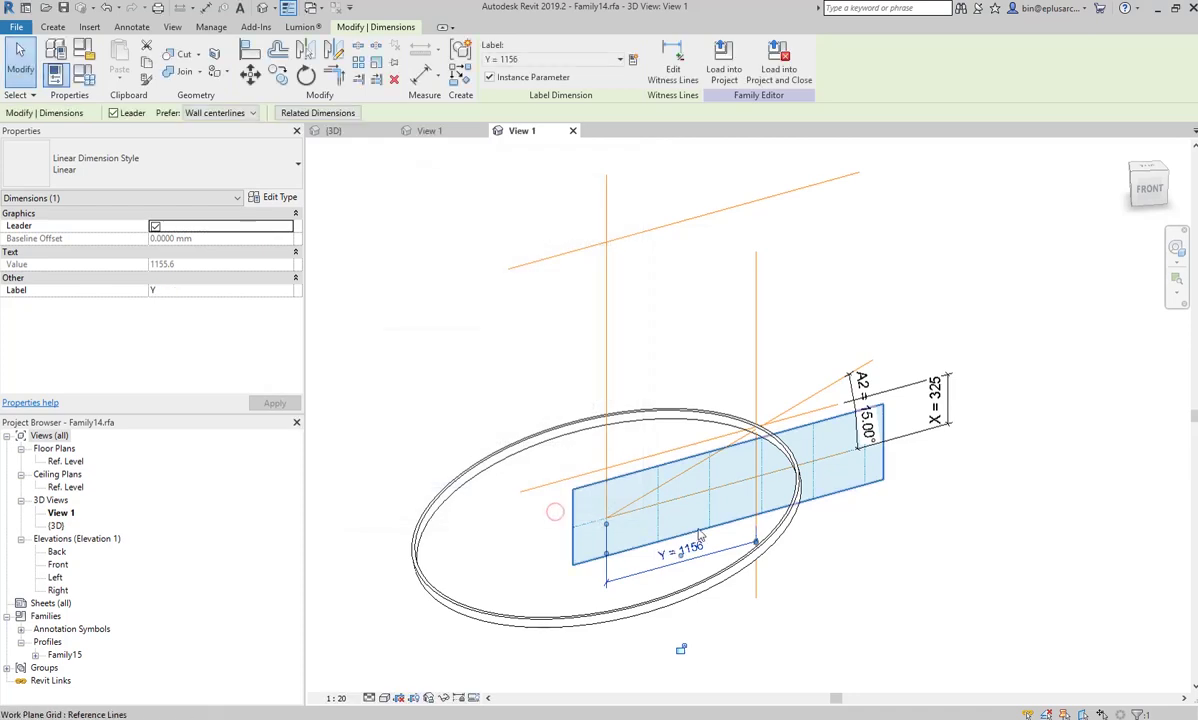
key(Escape)
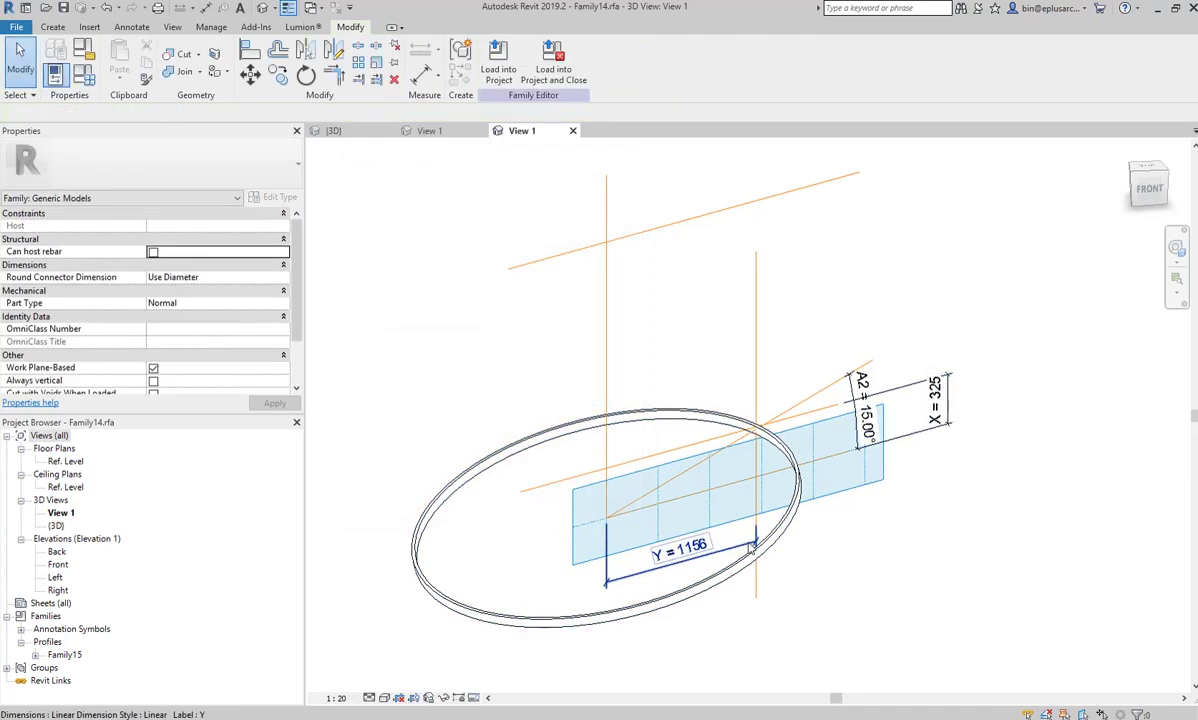
middle_drag(783, 543, 791, 535)
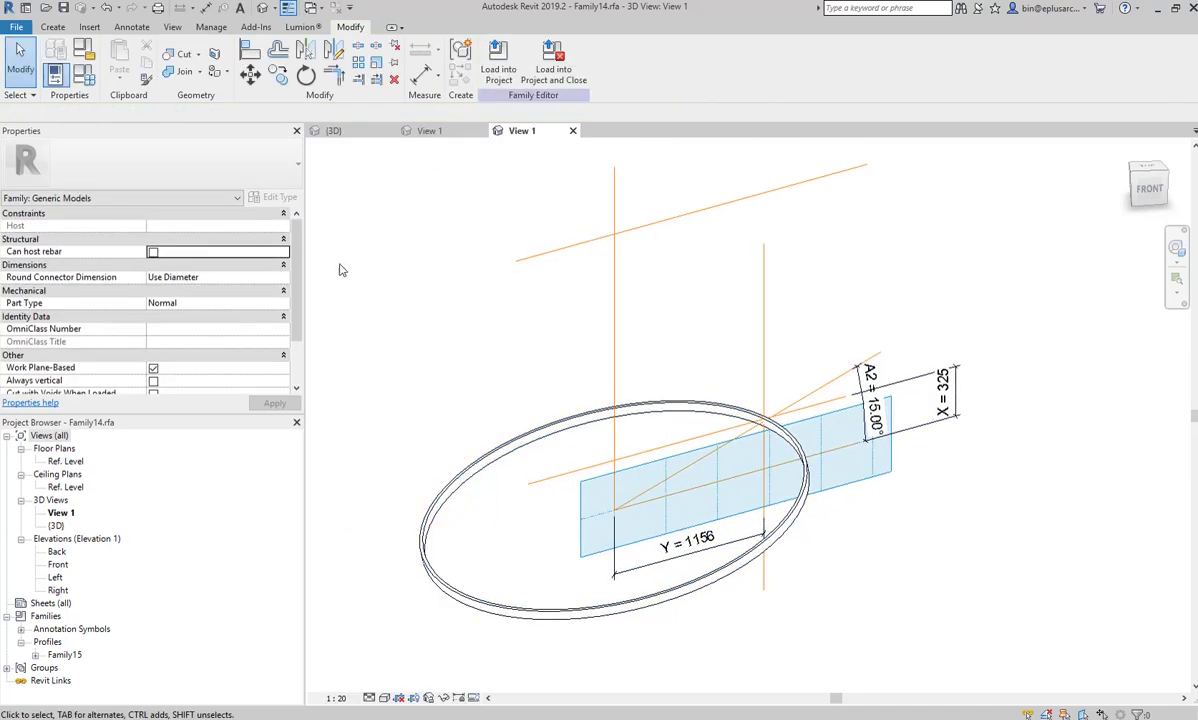
- In Family Types, give X the formula (D/2)*sin(A2) and apply it
click(89, 80)
drag(88, 305, 53, 330)
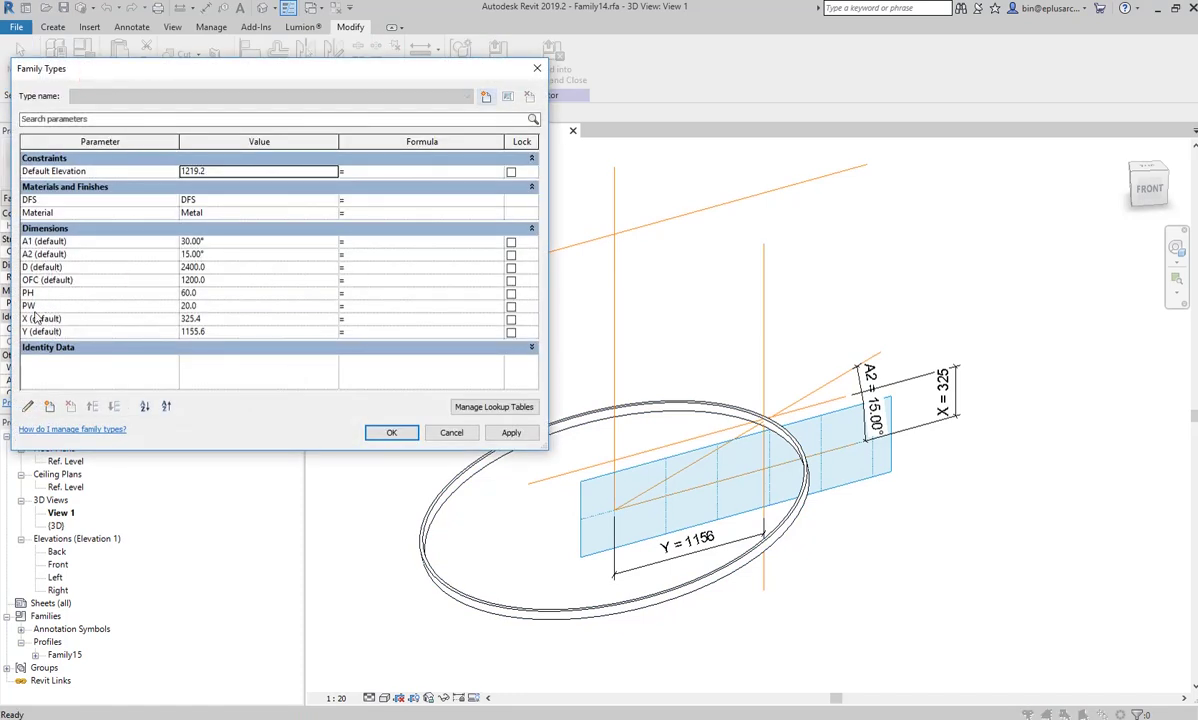
click(391, 319)
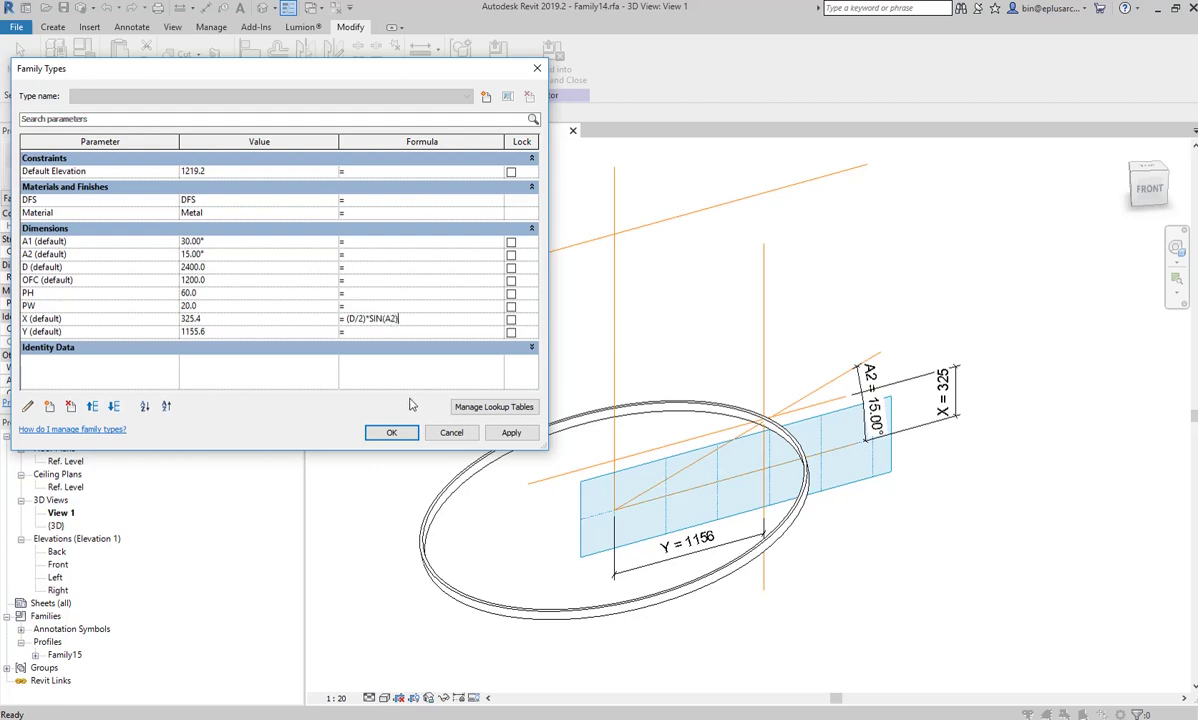
click(515, 434)
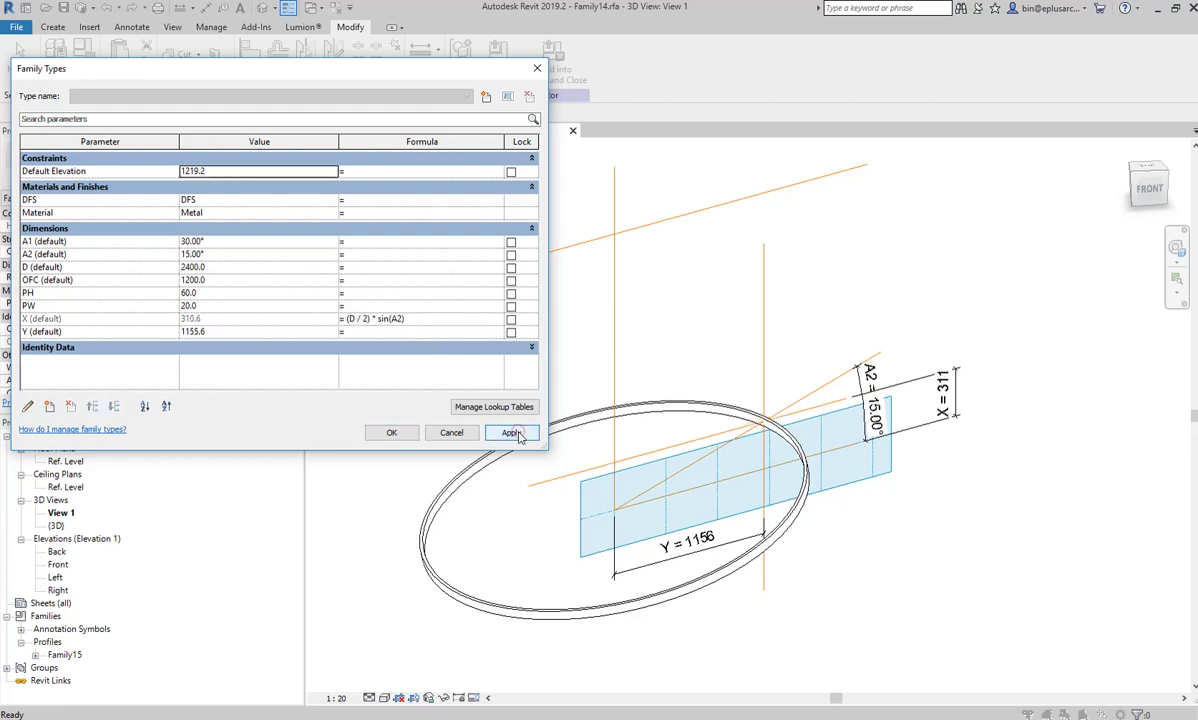
- Reuse the formula for Y as (D/2)*cos(A2) and accept, giving X = 311, Y = 1159
click(441, 320)
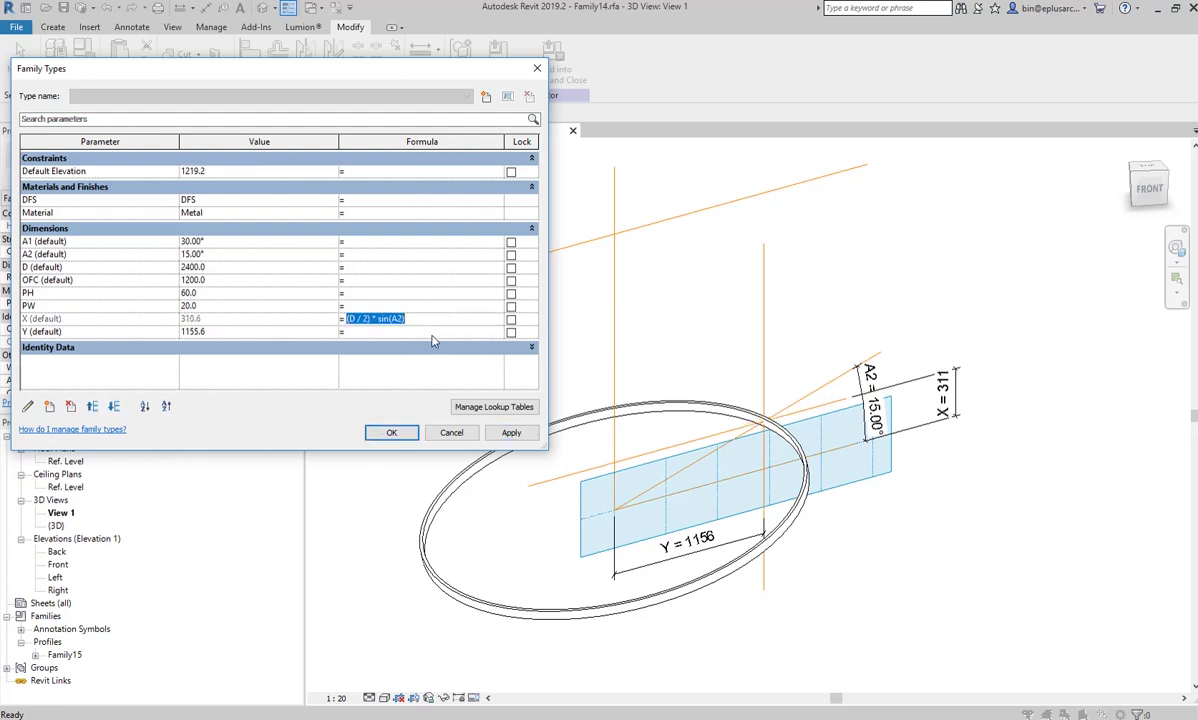
key(ctrl+c)
click(431, 333)
key(ctrl+v)
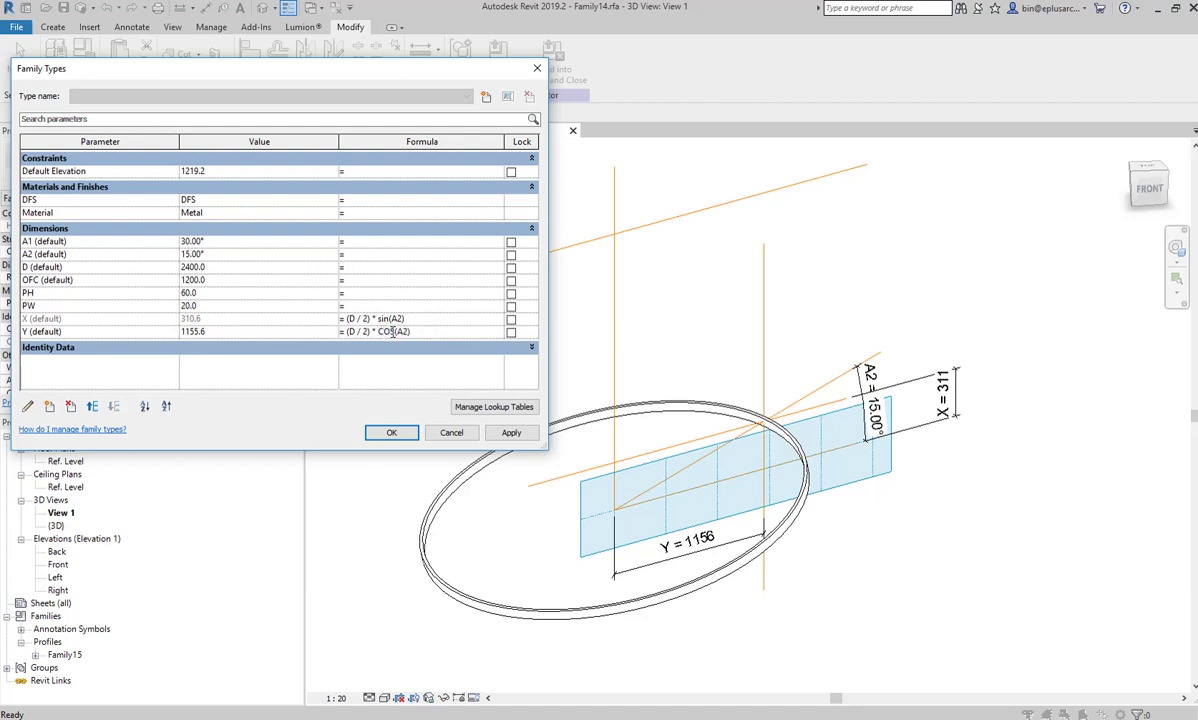
click(424, 319)
click(407, 432)
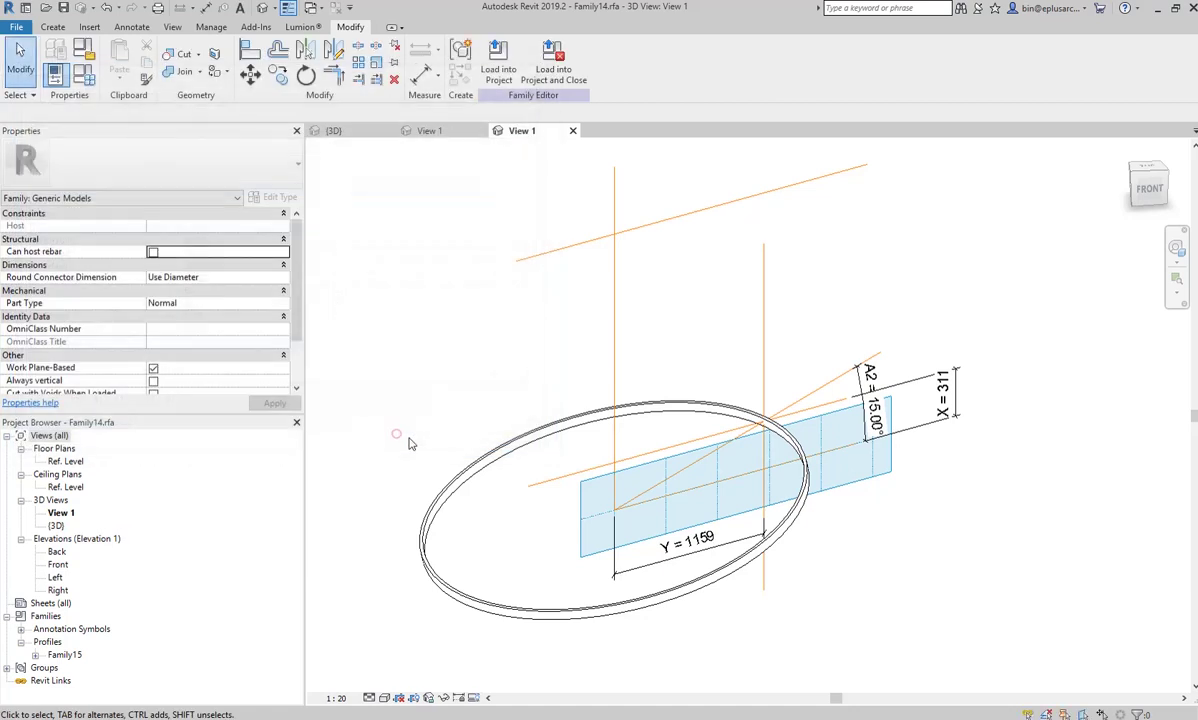
- Temporarily hide the ring sweep to inspect the reference lines, then restore it
mouse_move(775, 530)
shift+middle_down()
mouse_move(714, 481)
mouse_move(727, 460)
shift+middle_up()
scroll(760, 430, up, 4)
scroll(757, 420, up, 1)
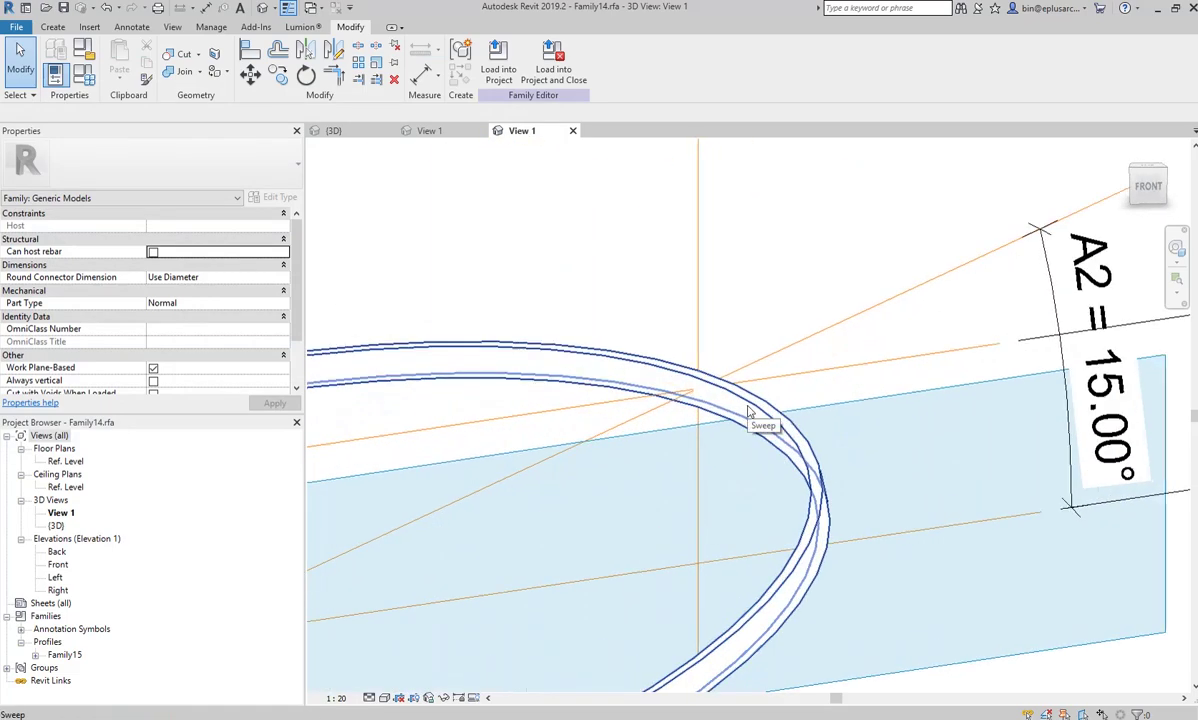
click(748, 410)
key(h)
key(h)
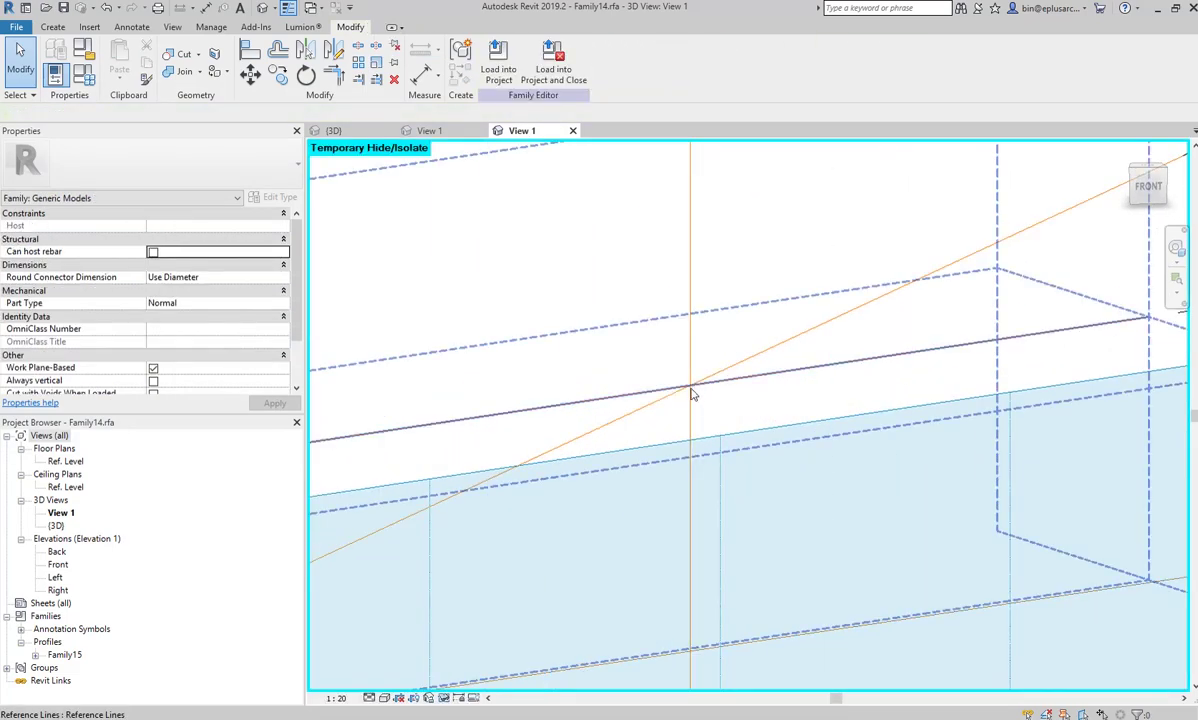
scroll(700, 467, down, 3)
key(h)
key(r)
shift+middle_drag(700, 467, 738, 476)
scroll(727, 468, up, 2)
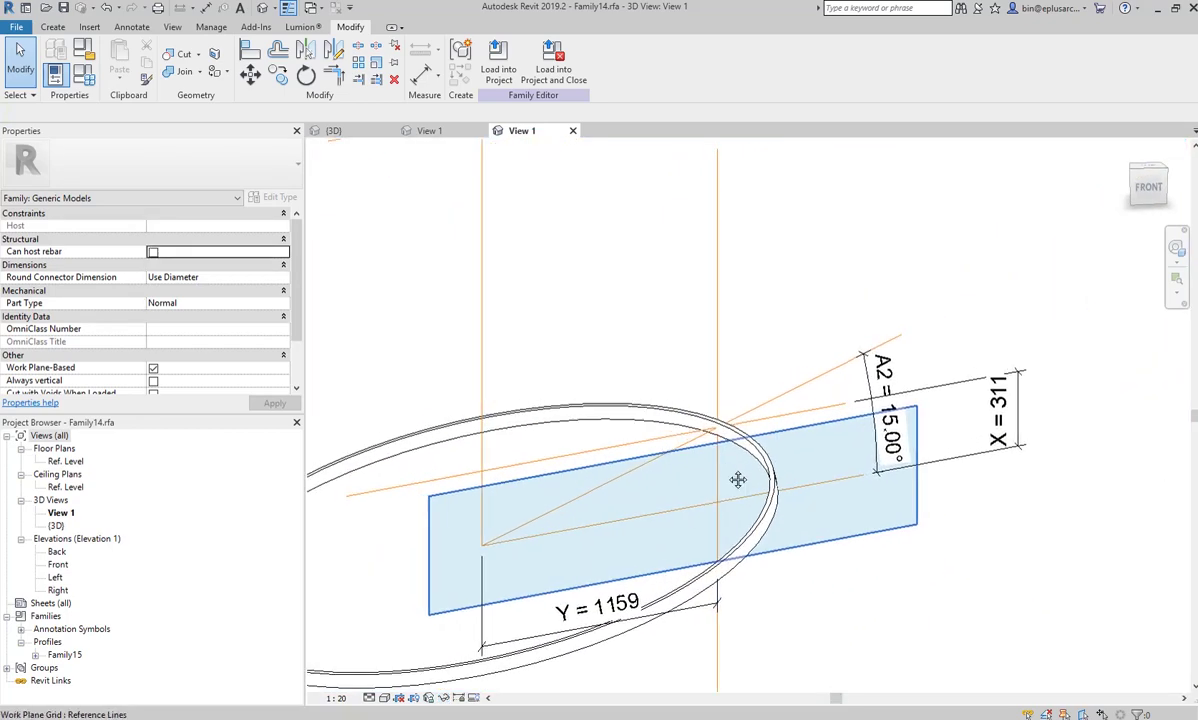
- Trim/extend two cable reference lines so they meet at a clean corner
click(336, 83)
scroll(640, 300, down, 1)
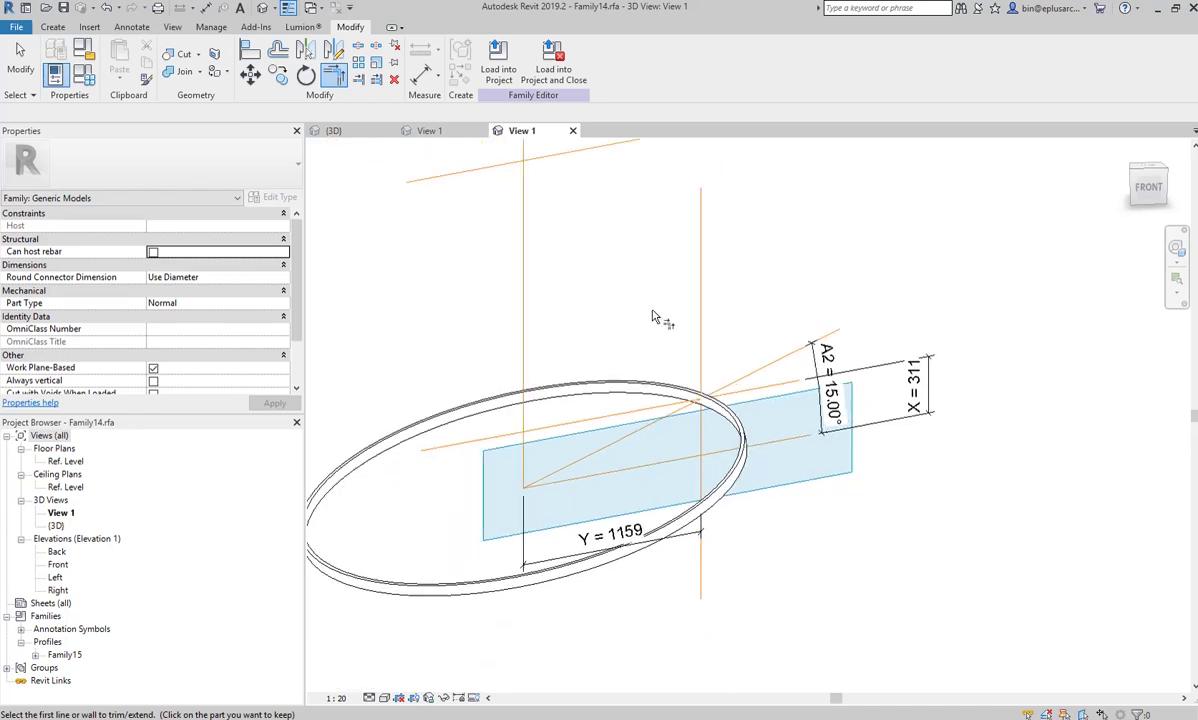
scroll(660, 315, down, 1)
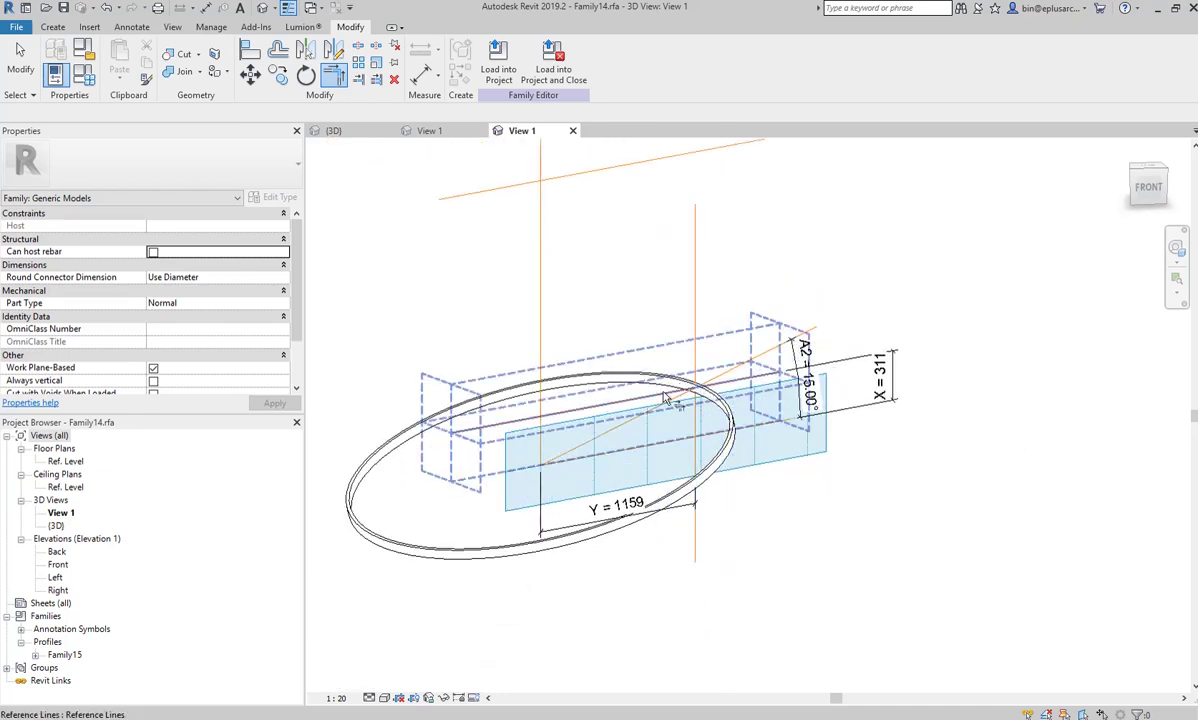
click(623, 406)
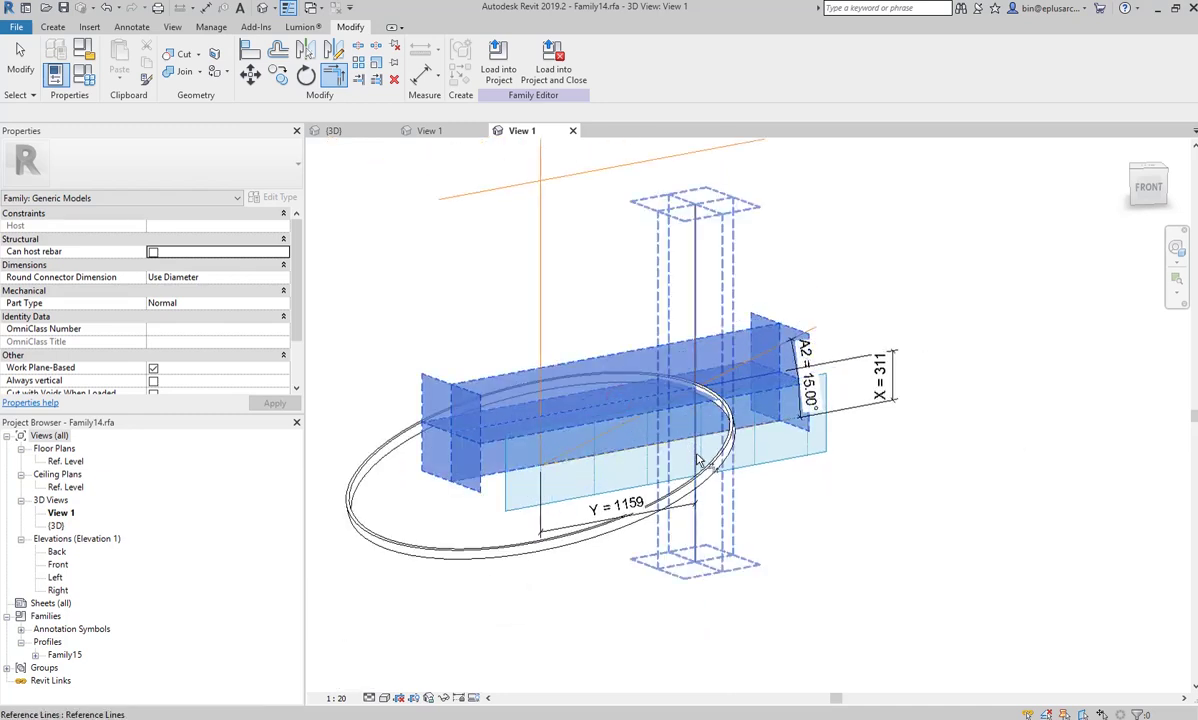
click(668, 436)
middle_drag(790, 420, 792, 483)
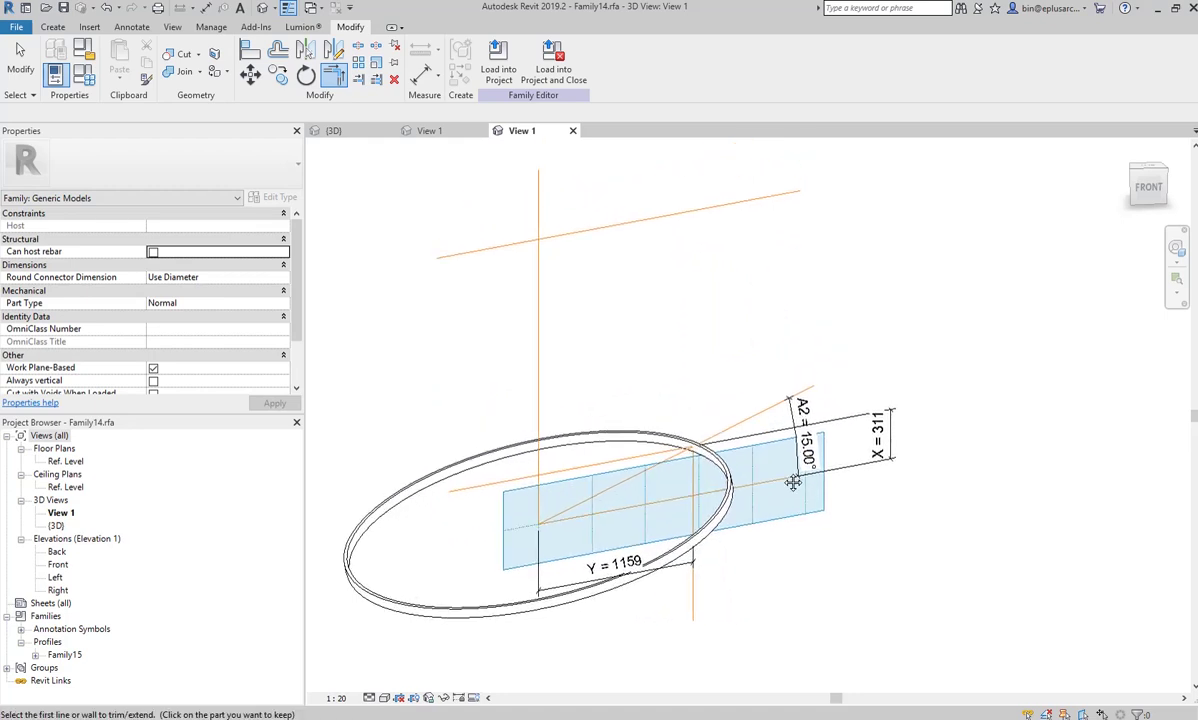
middle_drag(675, 372, 673, 385)
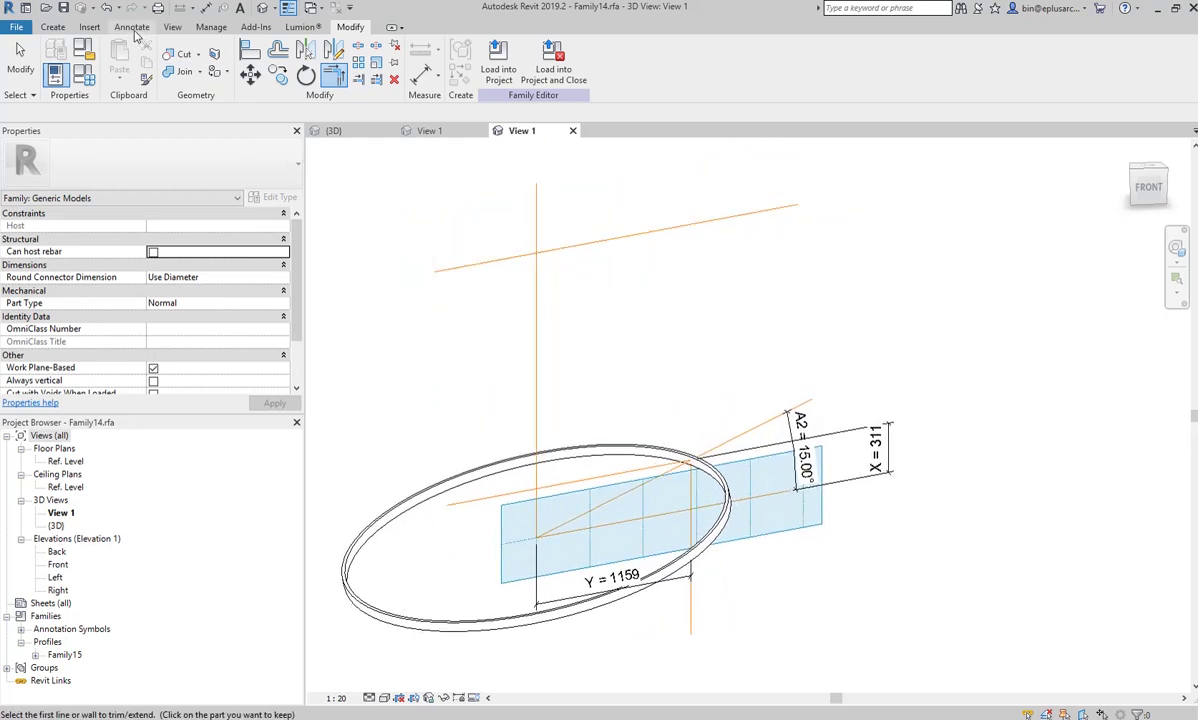
click(131, 27)
- Dimension the drop between the base and top reference lines and label it OFC, reading 1200
click(56, 52)
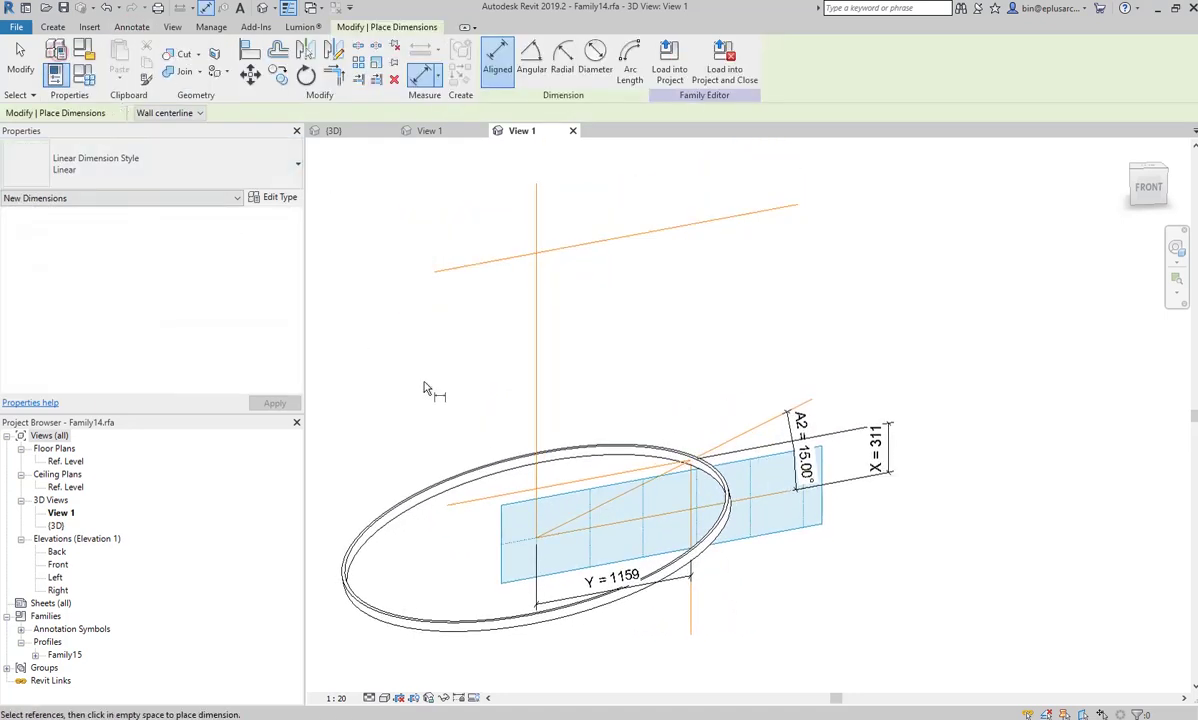
click(767, 494)
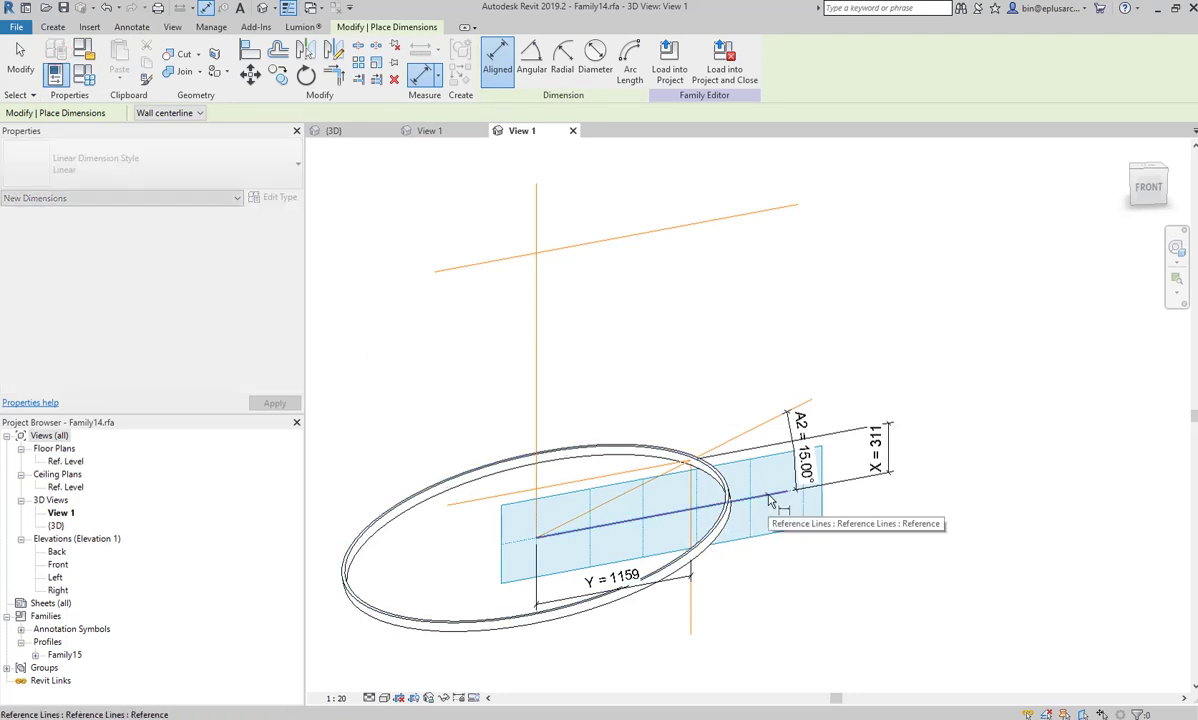
click(462, 265)
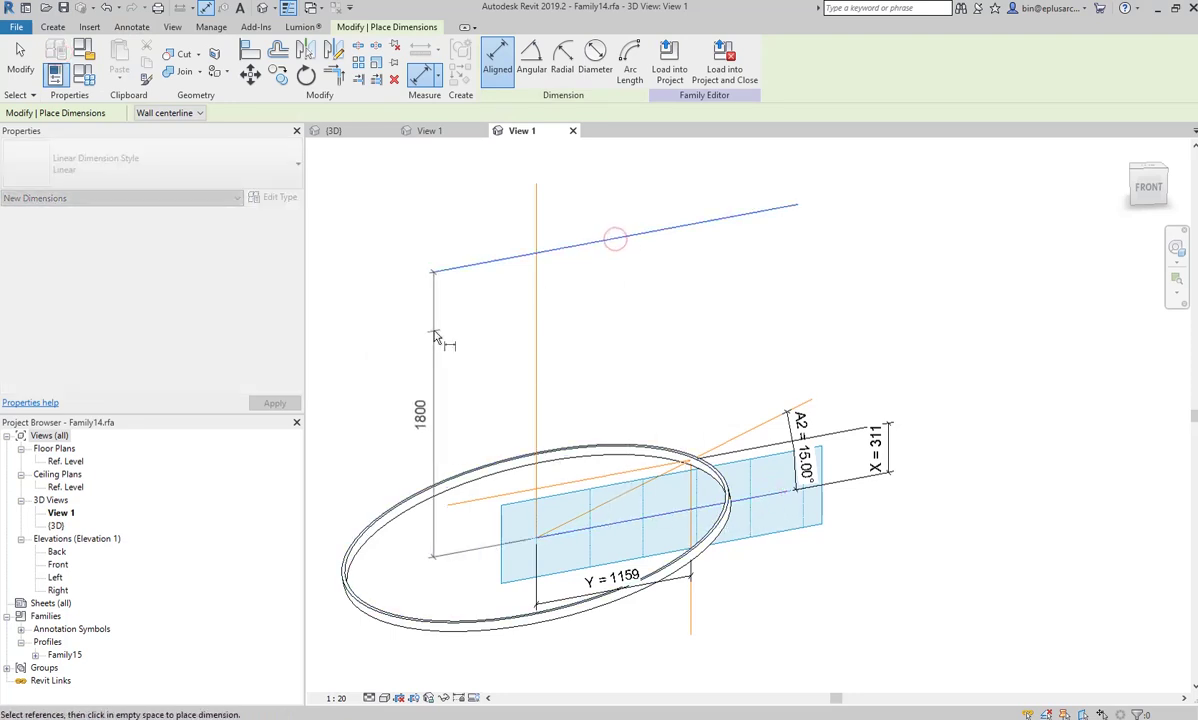
click(440, 337)
key(Escape)
key(Escape)
click(433, 318)
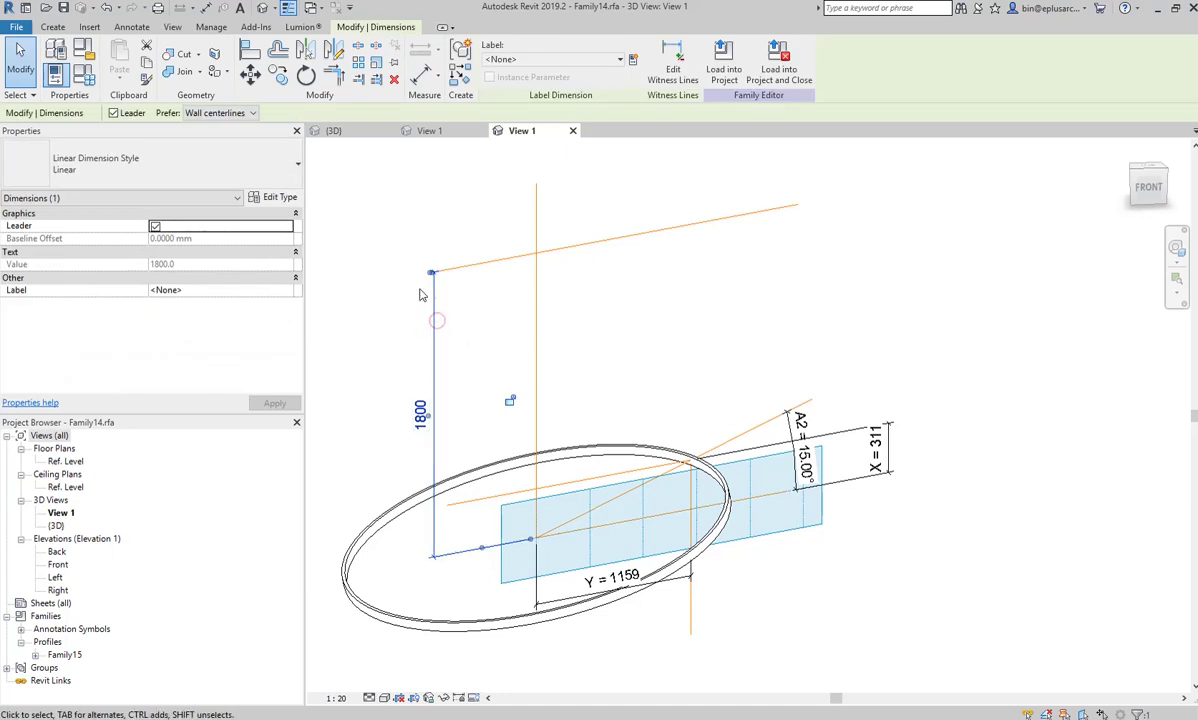
click(573, 60)
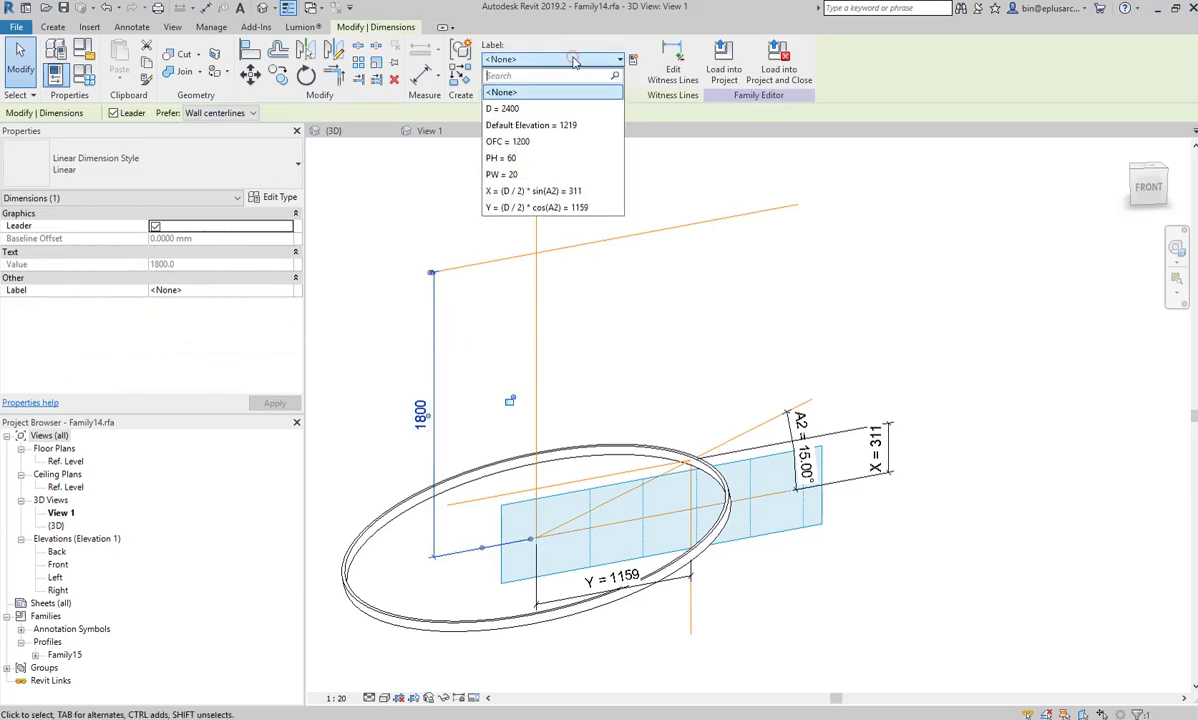
click(529, 143)
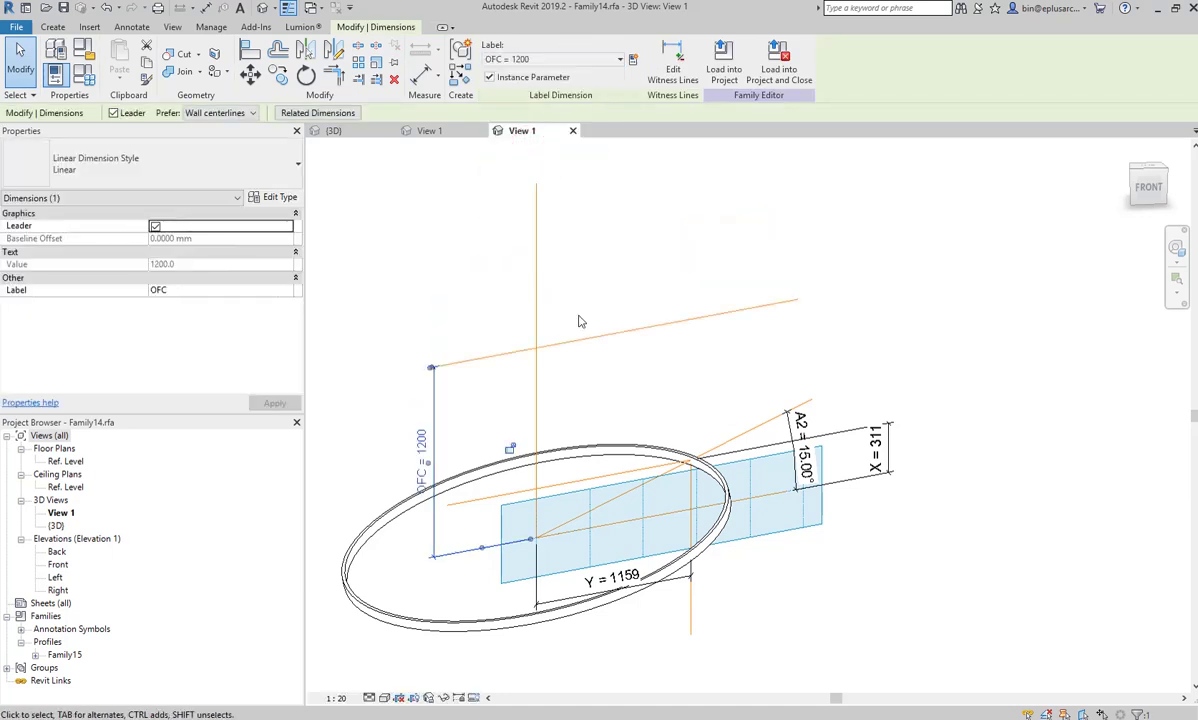
middle_drag(581, 321, 589, 278)
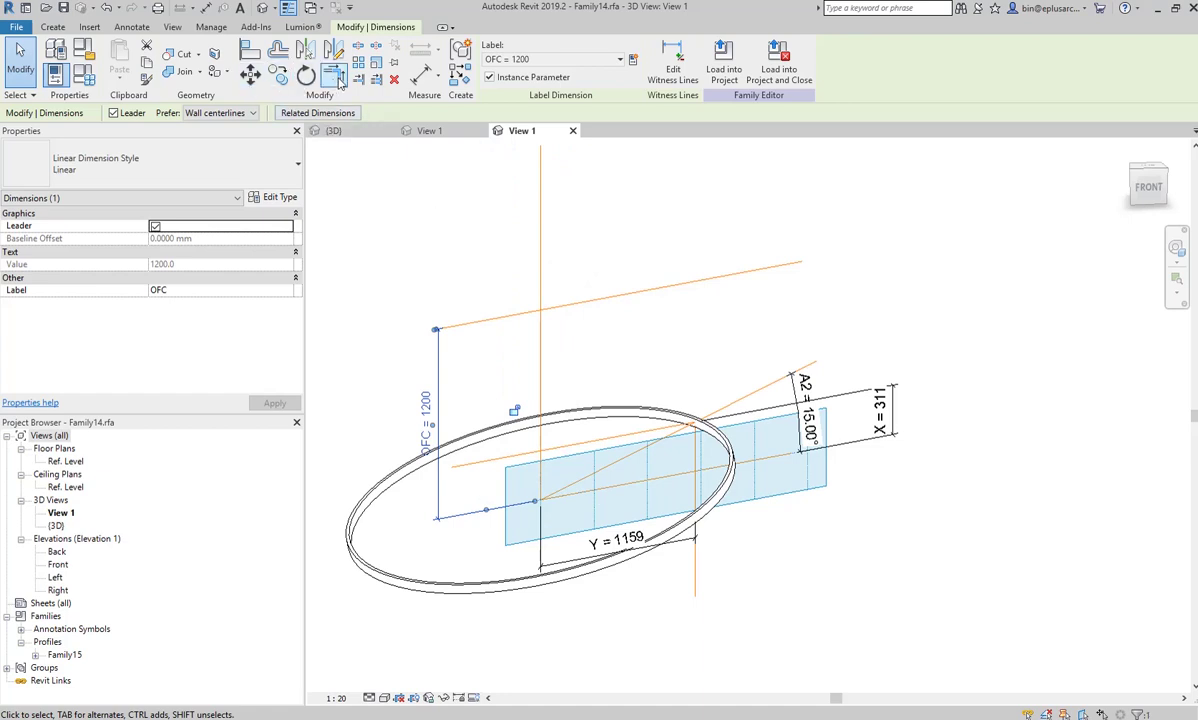
- Trim the vertical reference line to meet the top cable line at a corner
click(331, 75)
click(540, 331)
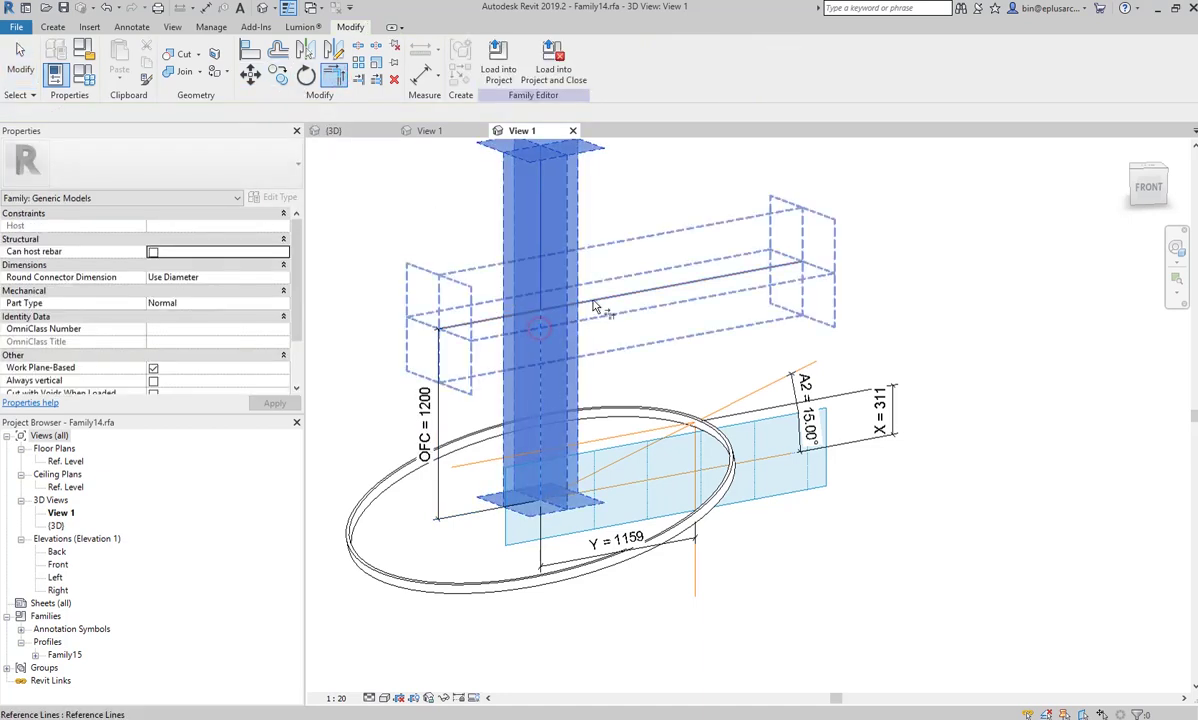
click(592, 300)
key(Escape)
middle_drag(687, 314, 655, 280)
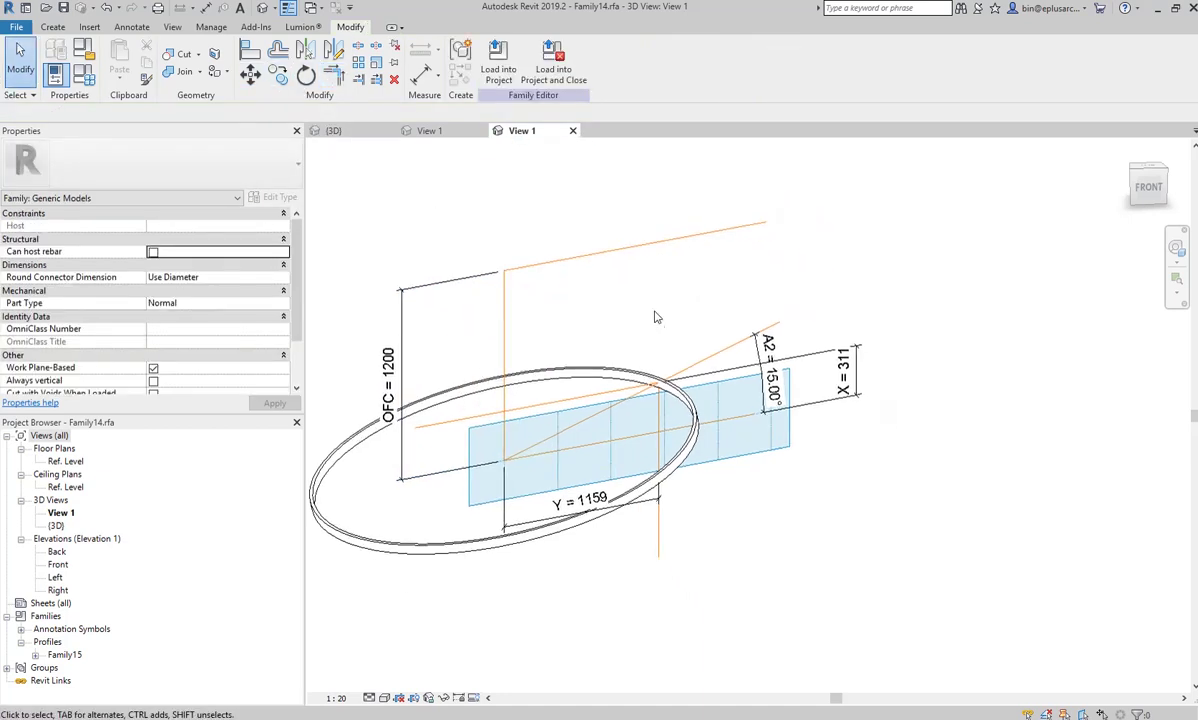
- Draw a diagonal reference line from the top corner down to the ring's edge point
click(52, 27)
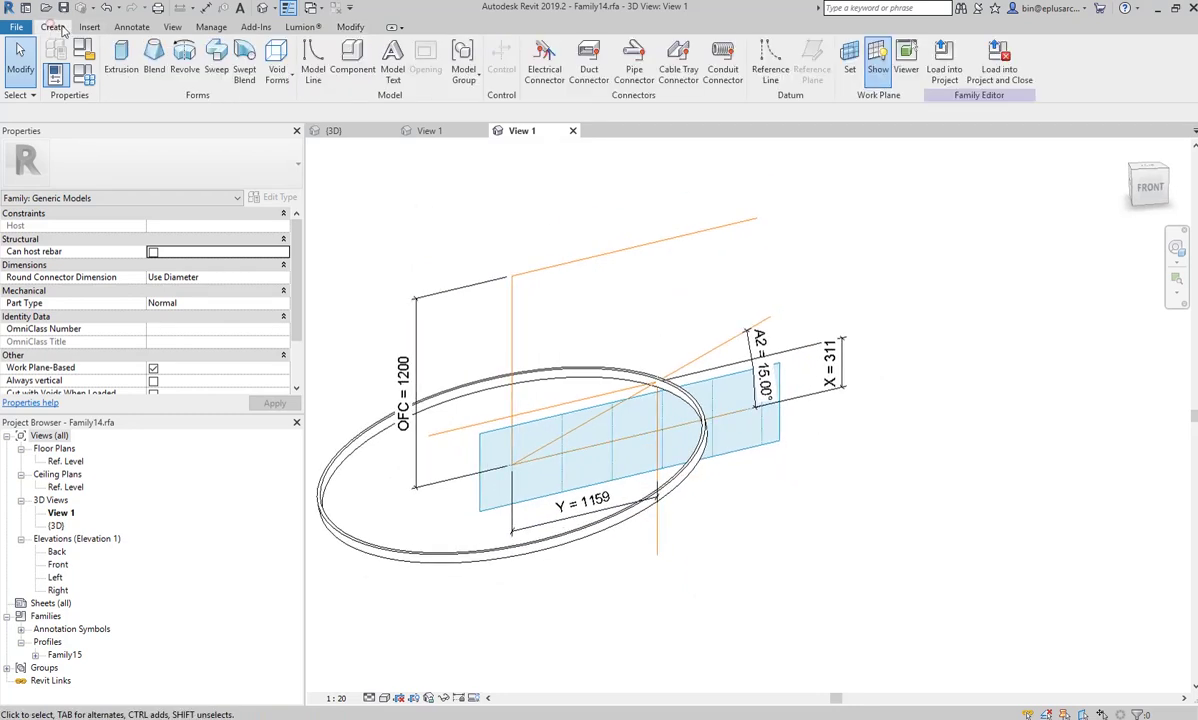
click(770, 62)
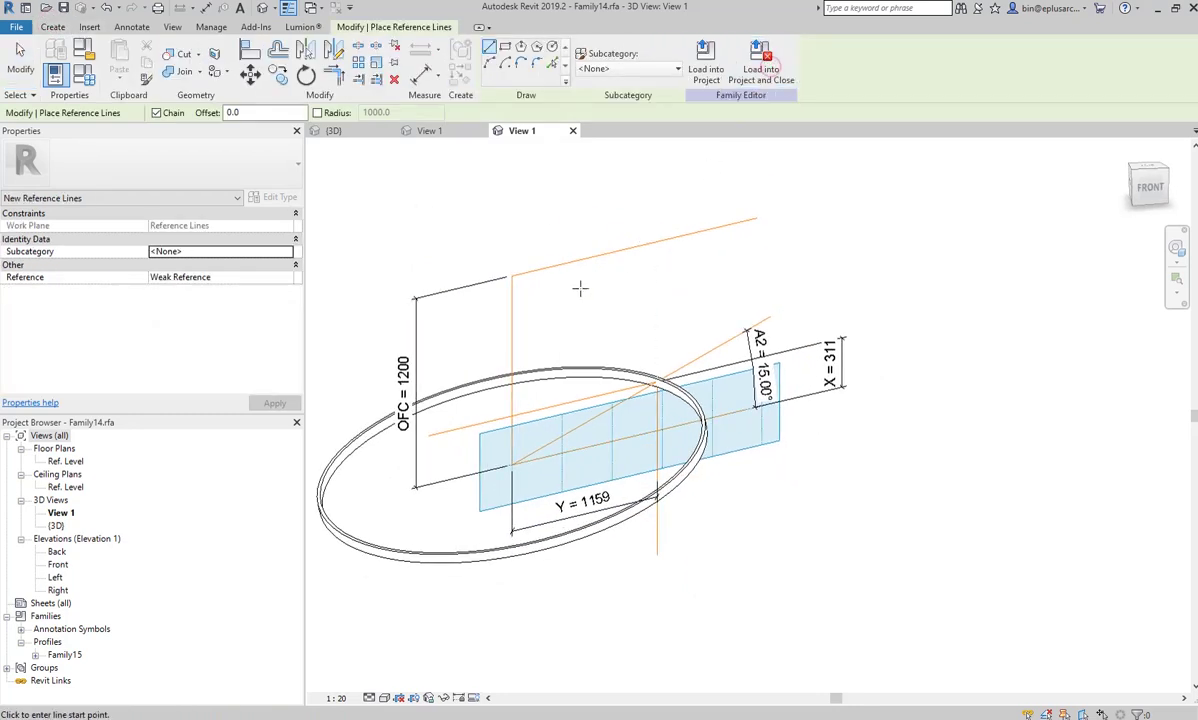
click(512, 276)
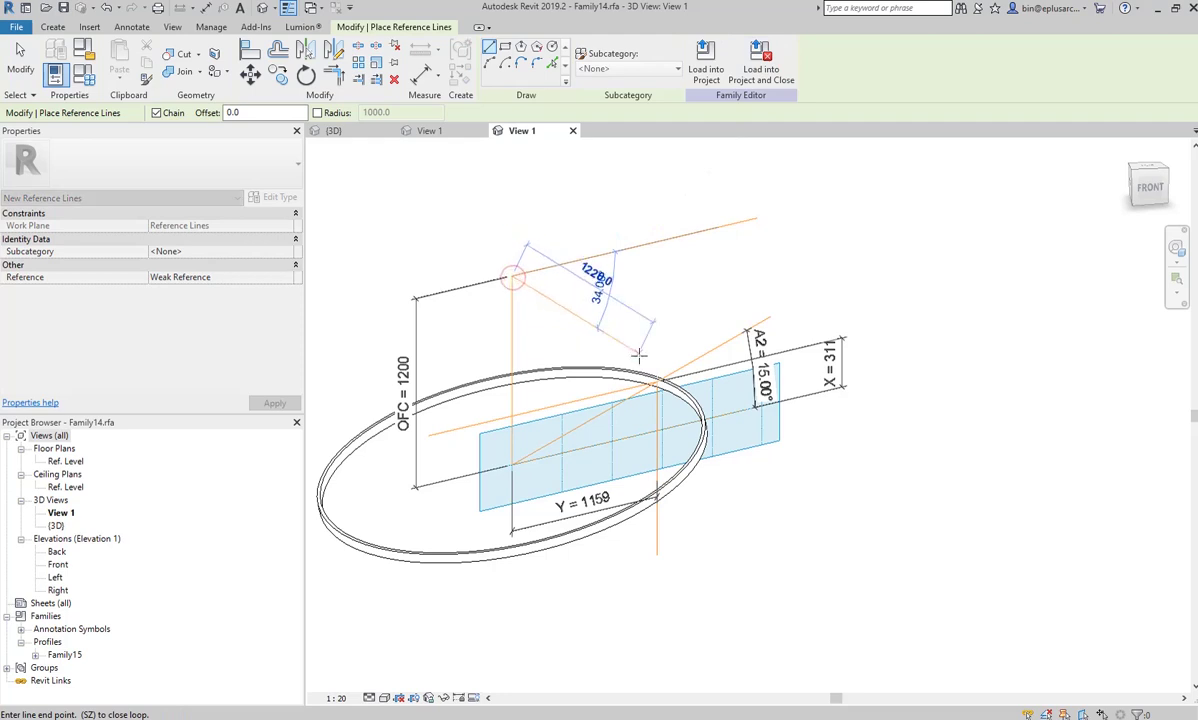
click(652, 383)
key(Escape)
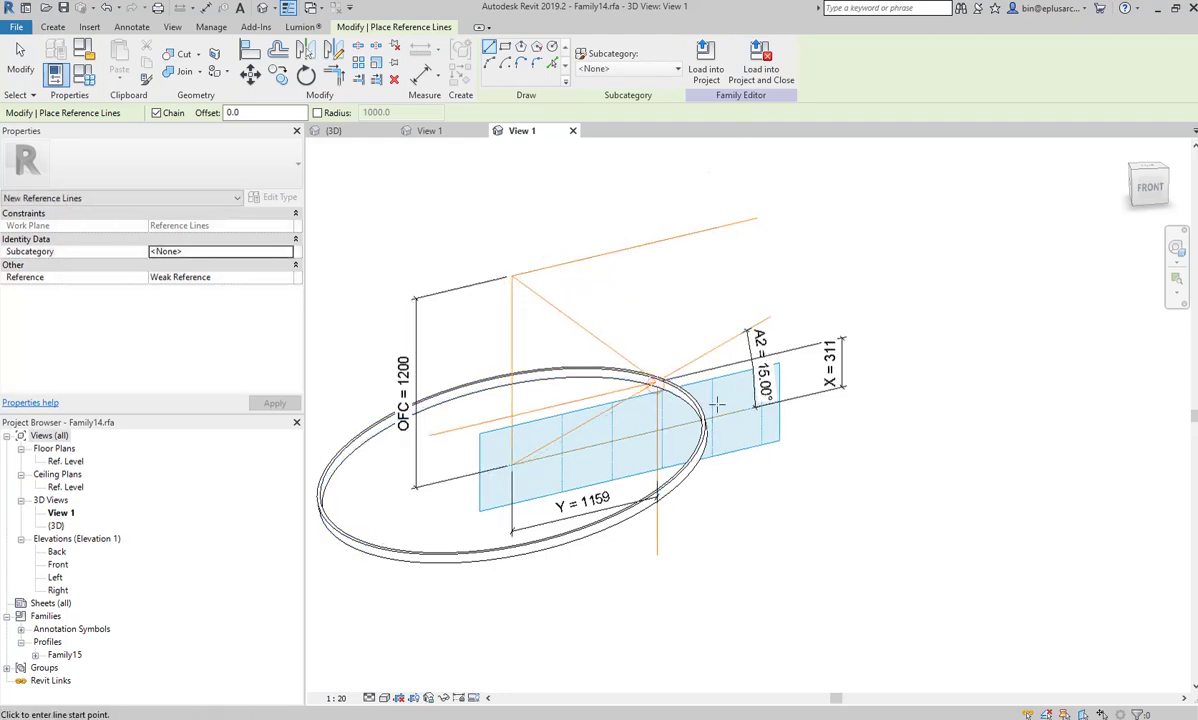
middle_drag(717, 401, 941, 428)
key(Escape)
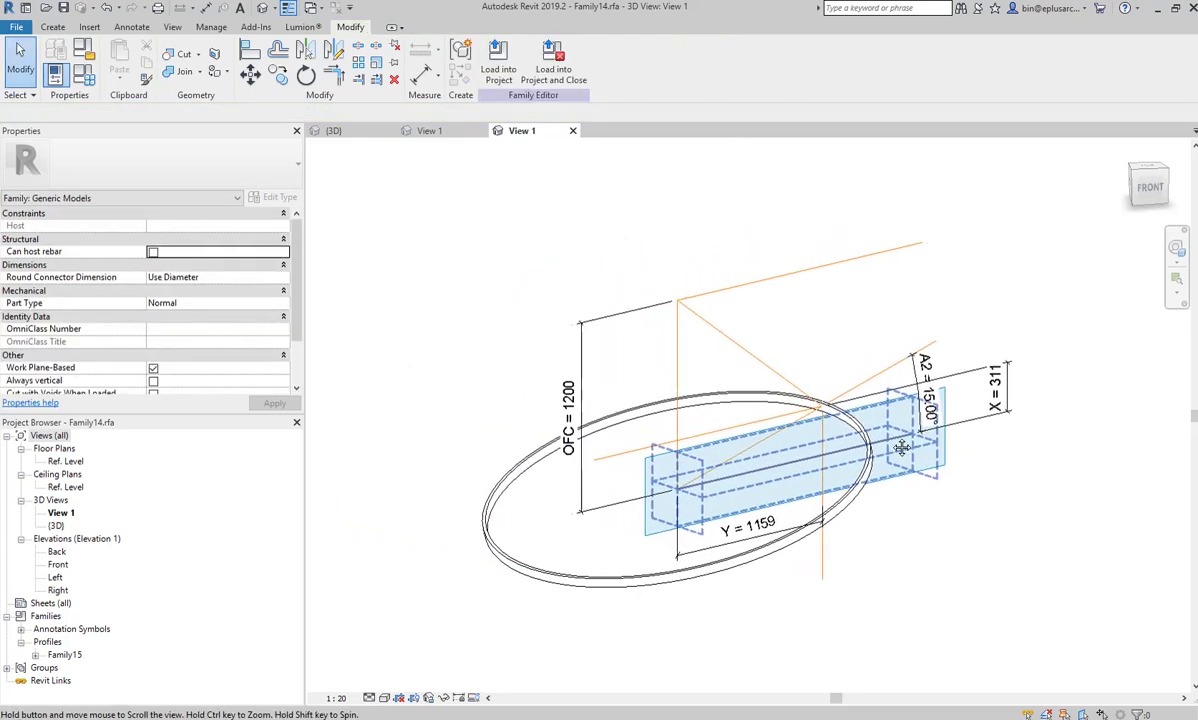
- In Family Types, apply A2 of 30°, D of 1800 and OFC of 2000
click(79, 73)
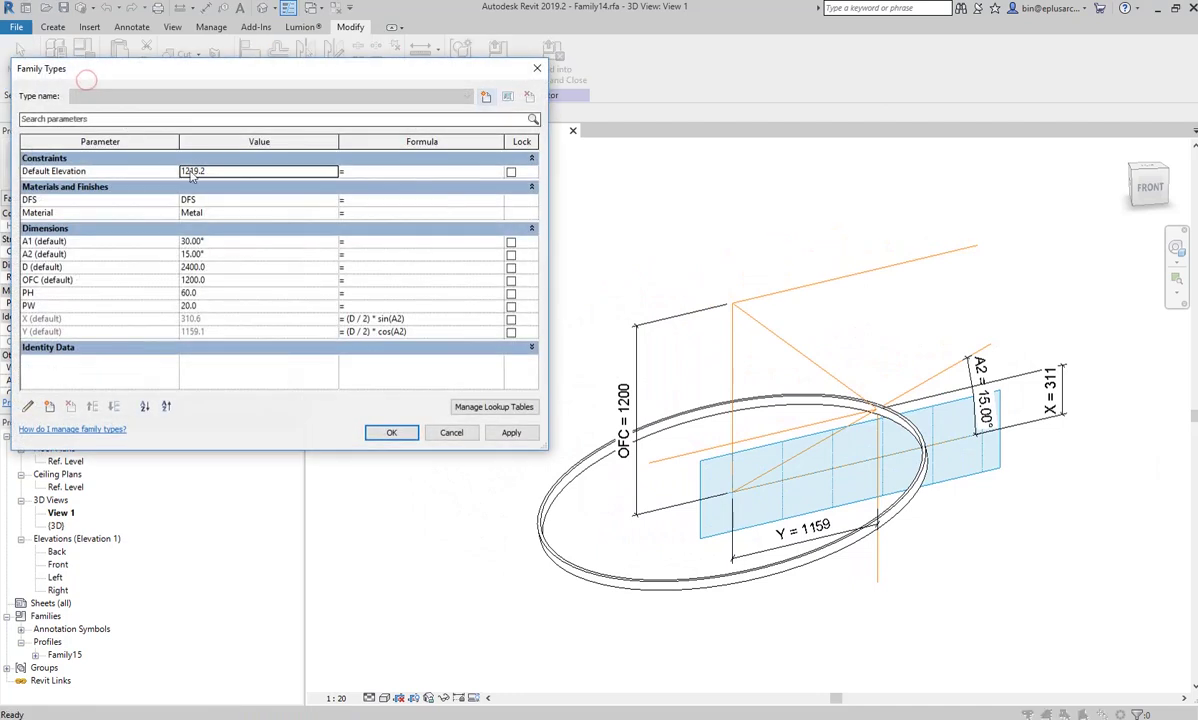
click(228, 255)
text(30)
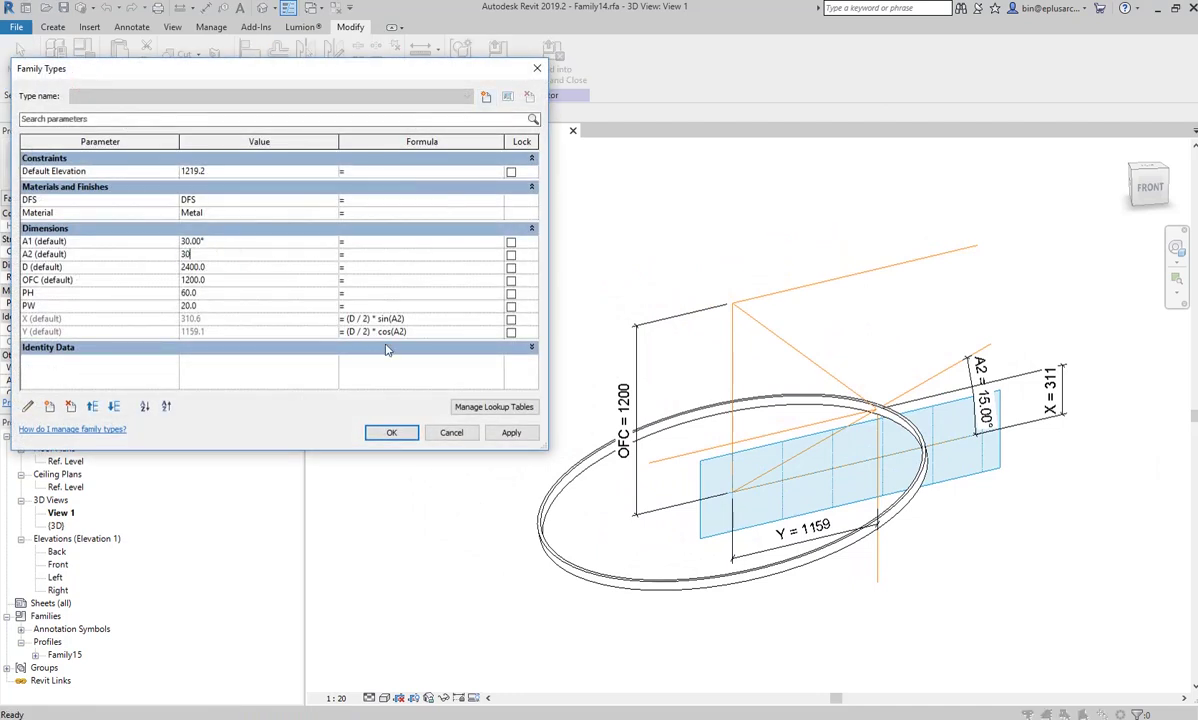
click(522, 437)
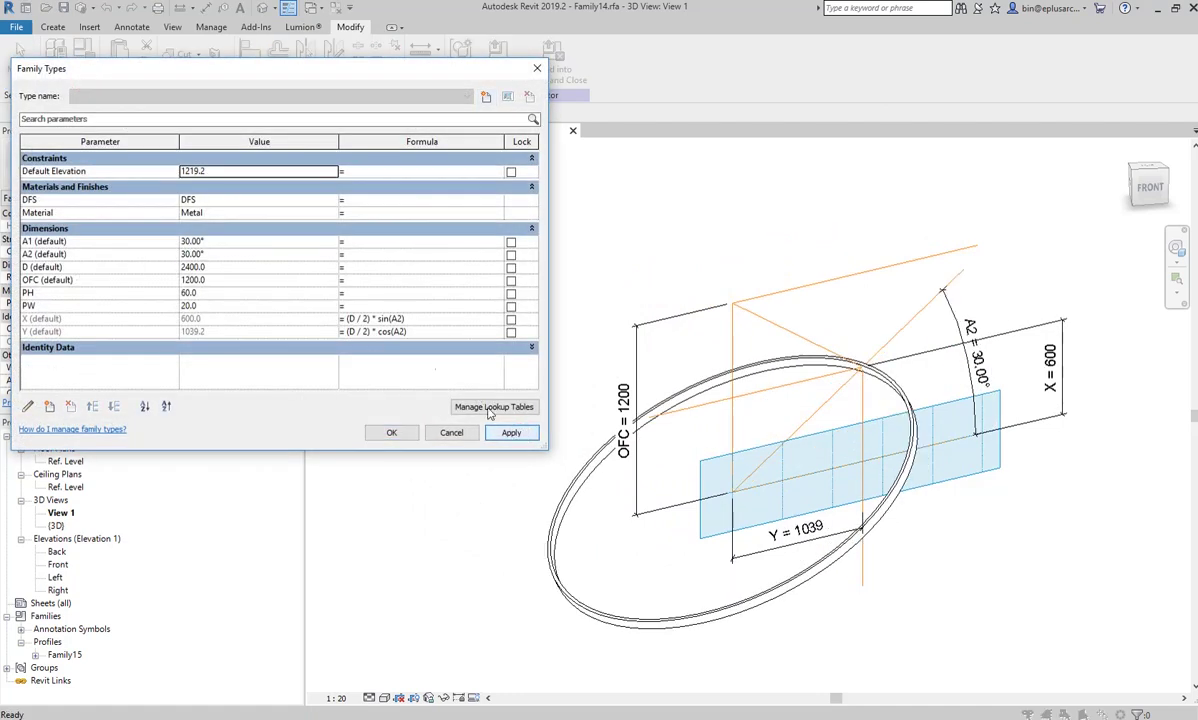
click(228, 269)
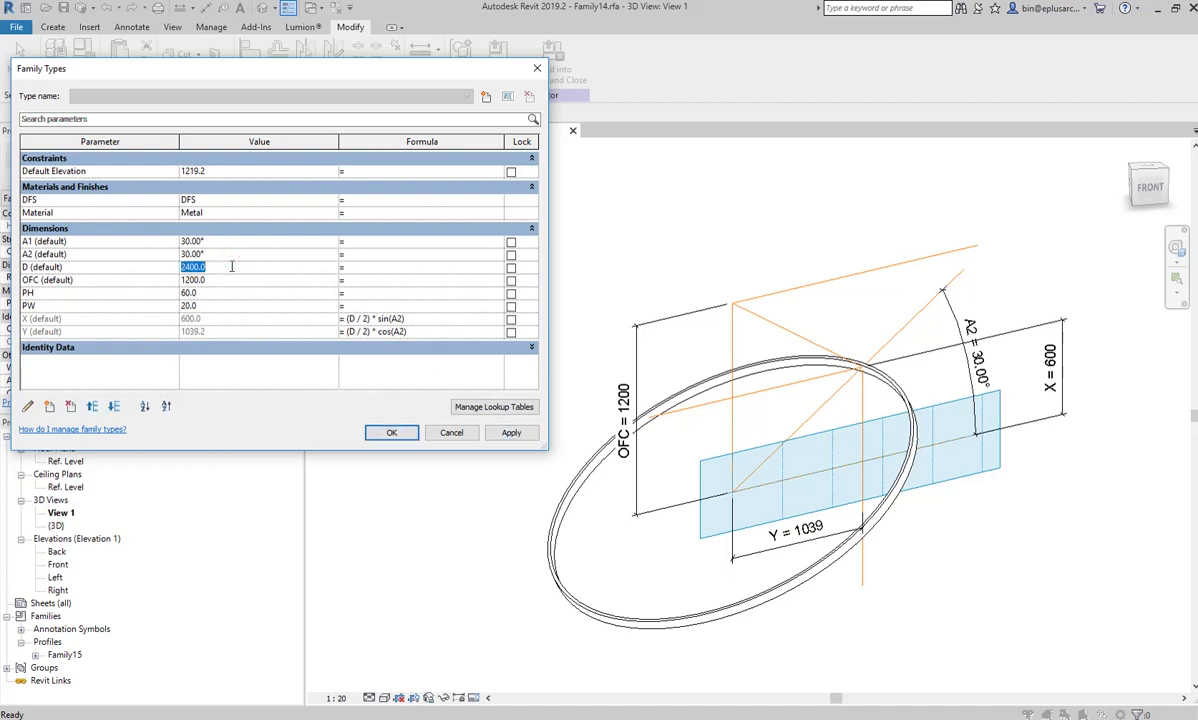
text(1800)
click(510, 434)
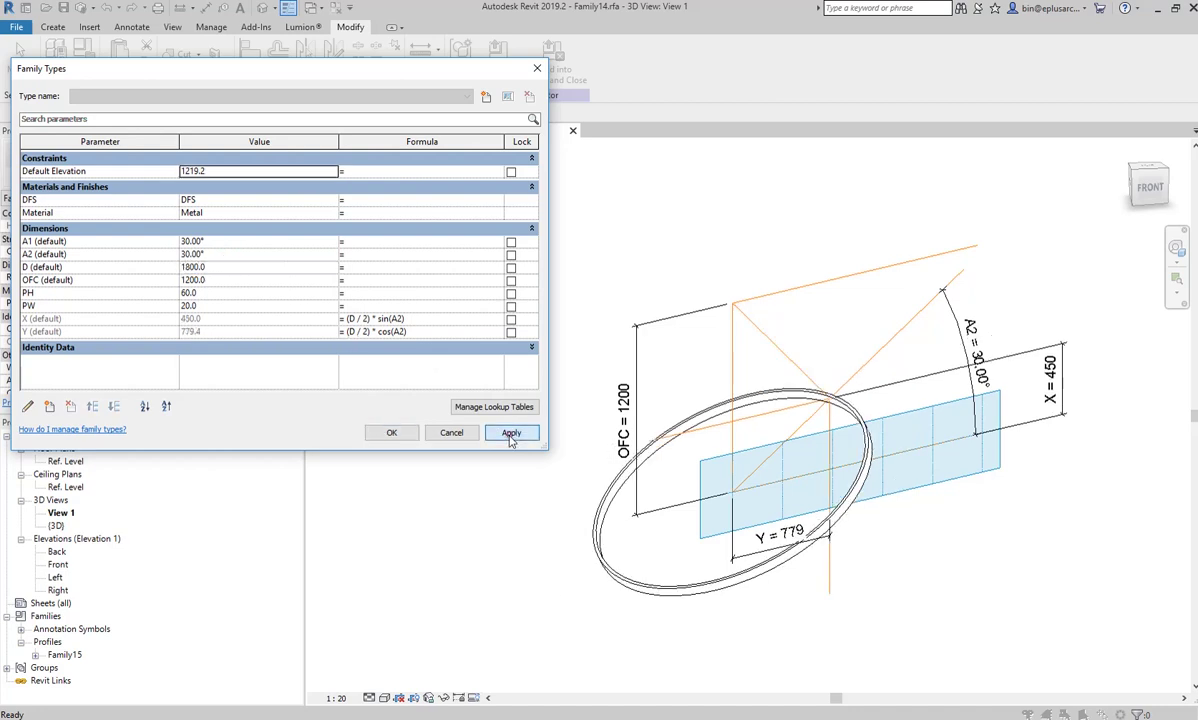
click(231, 284)
text(2000)
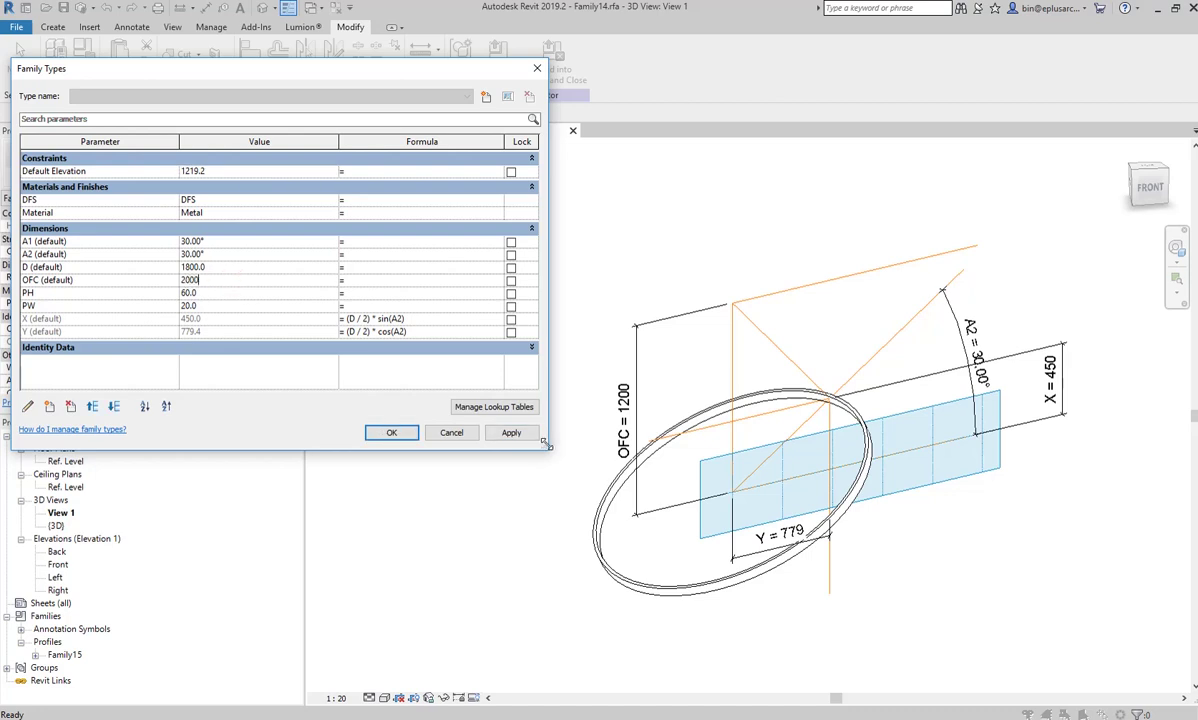
click(519, 437)
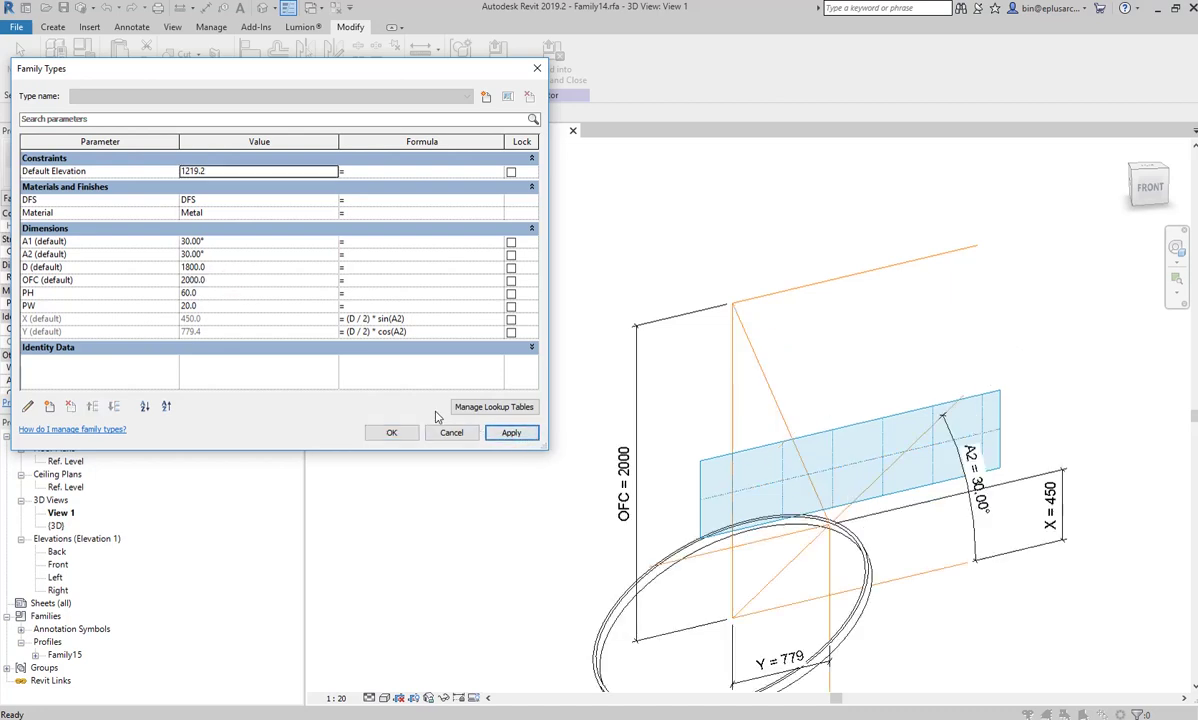
- Change A1 from 0° to 30° to tilt the ring, accept, and inspect the 3D model
click(237, 241)
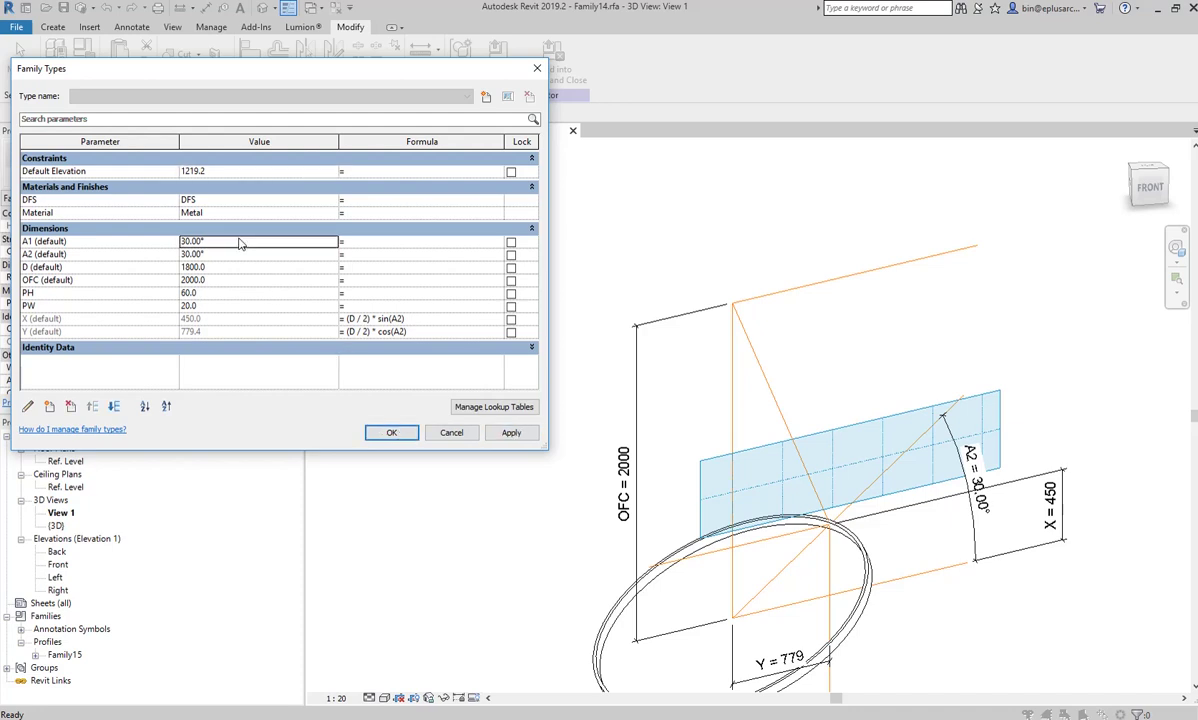
text(0)
click(513, 436)
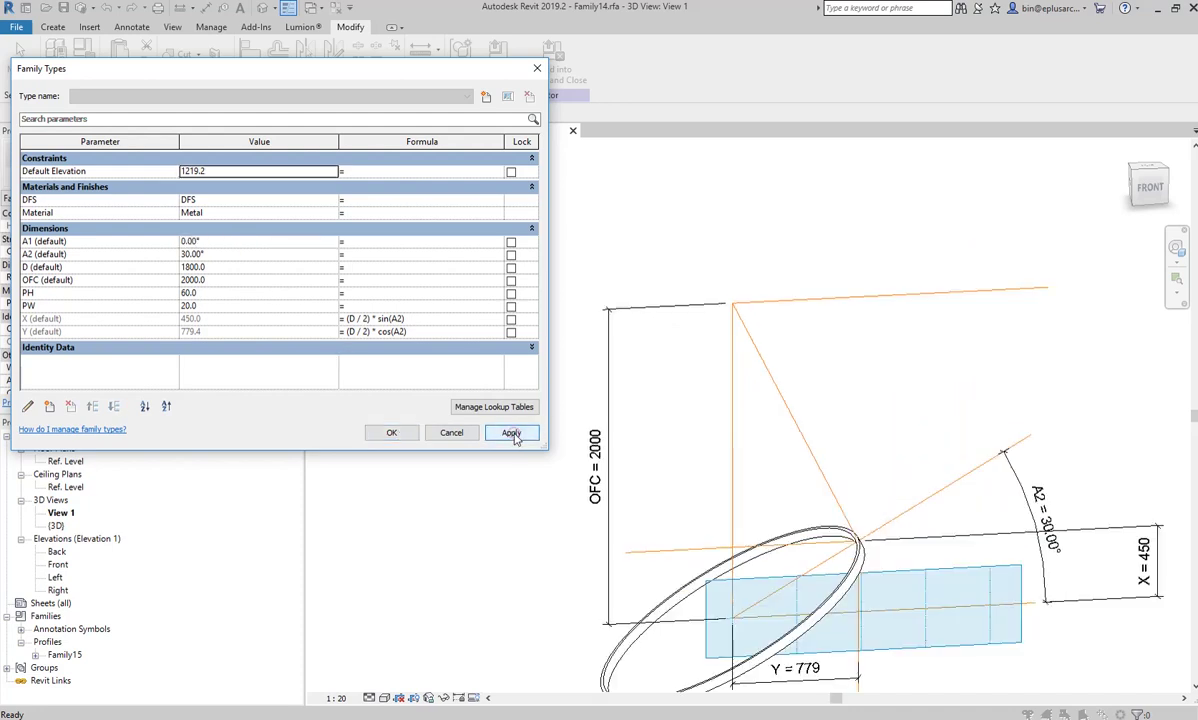
click(254, 243)
text(3)
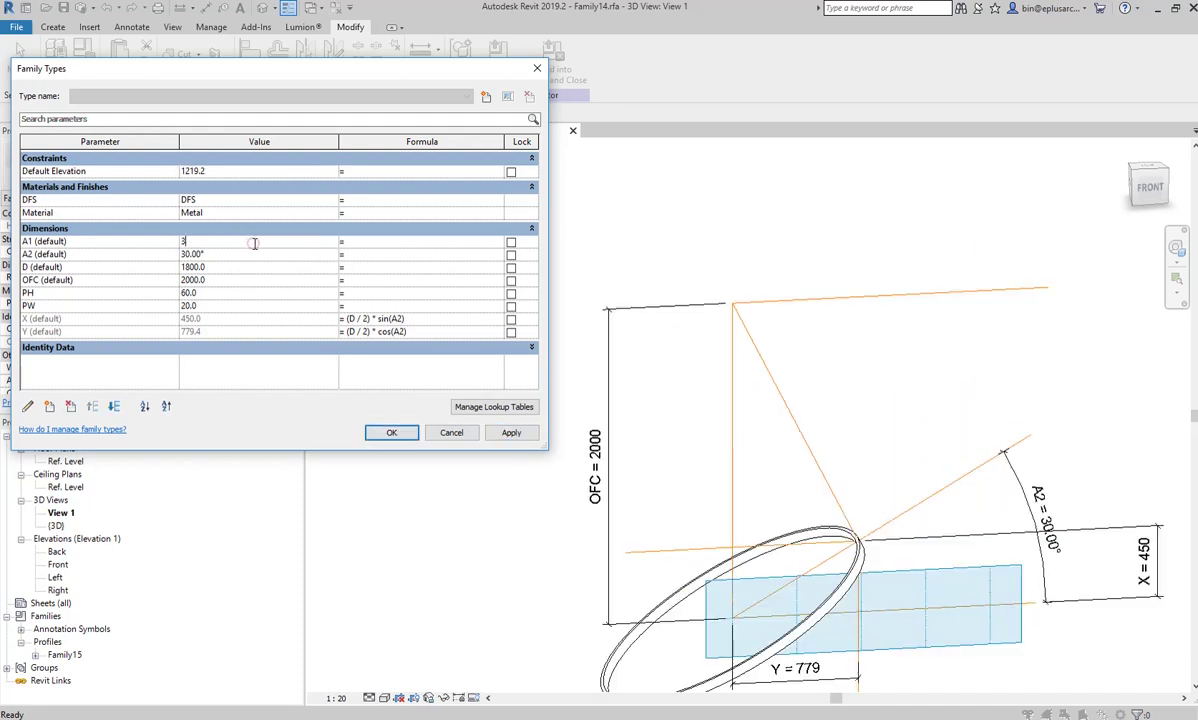
click(511, 433)
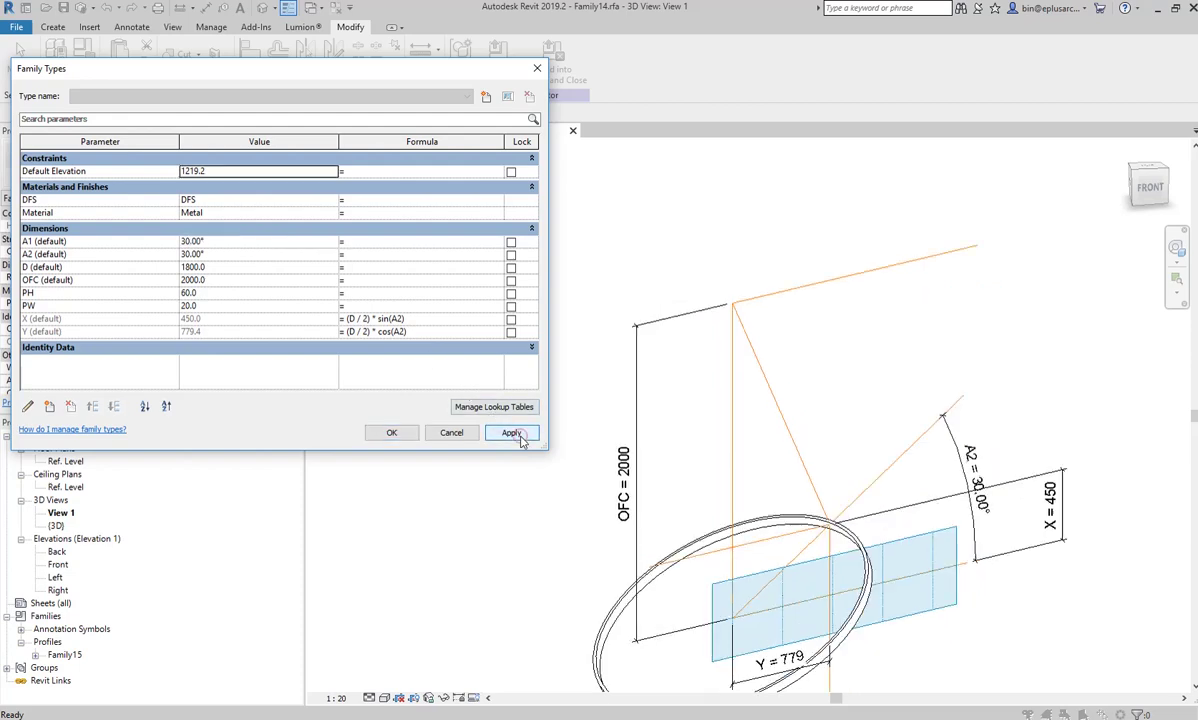
click(380, 435)
mouse_move(380, 430)
shift+middle_down()
mouse_move(720, 403)
mouse_move(714, 356)
shift+middle_up()
scroll(716, 390, up, 2)
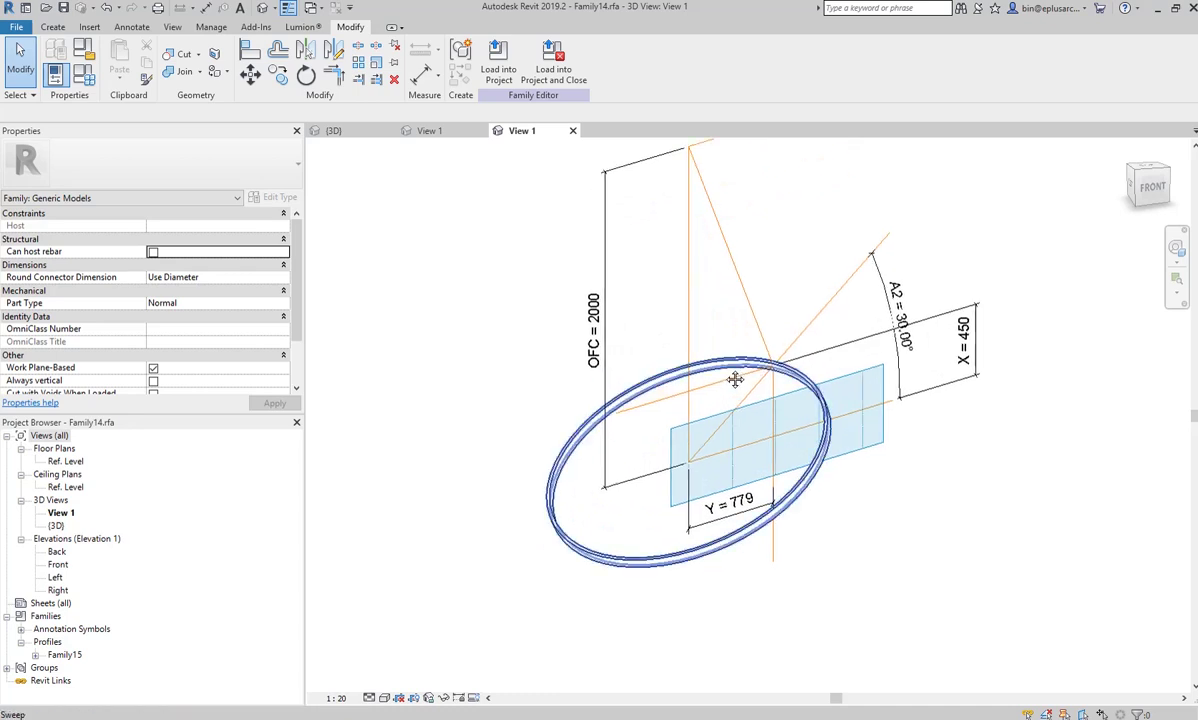
- Draw a reference line running beneath the tilted ring
click(52, 26)
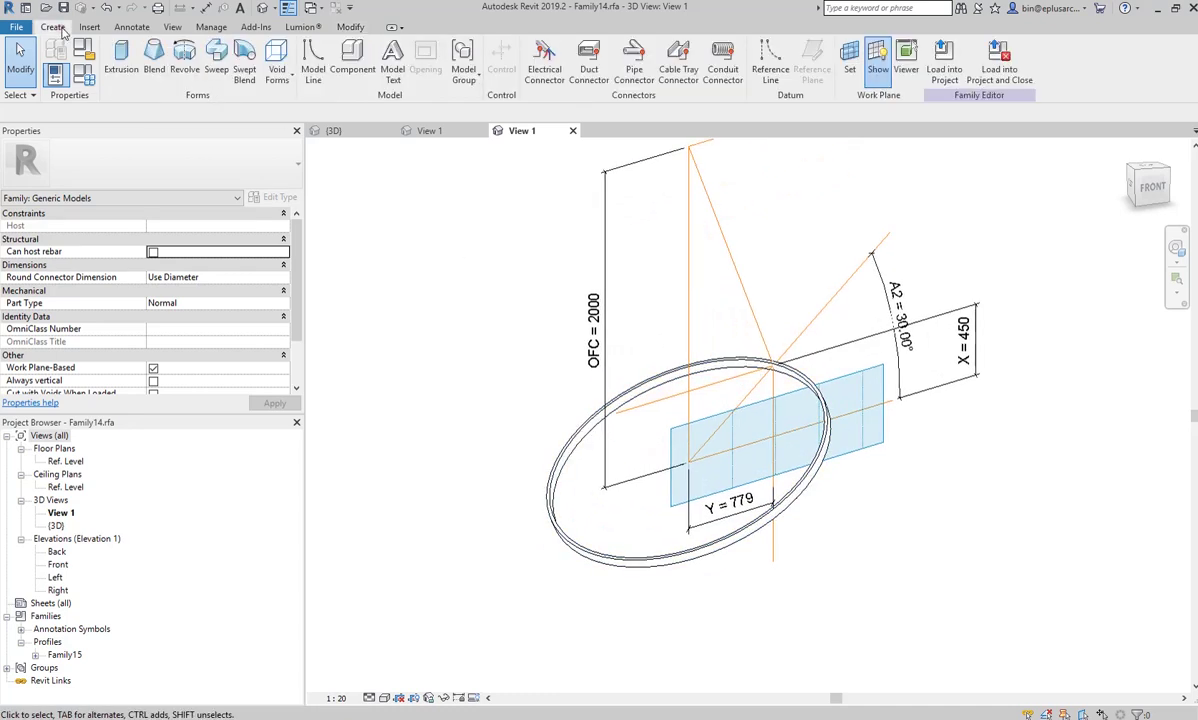
click(769, 70)
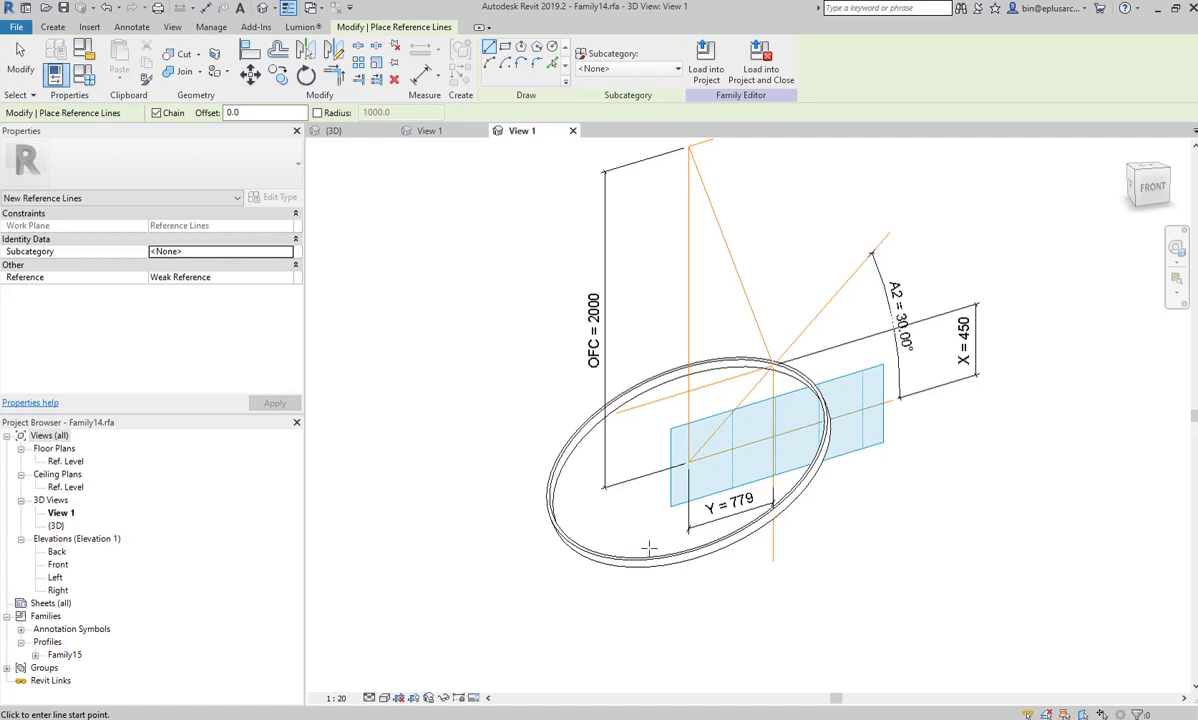
click(652, 539)
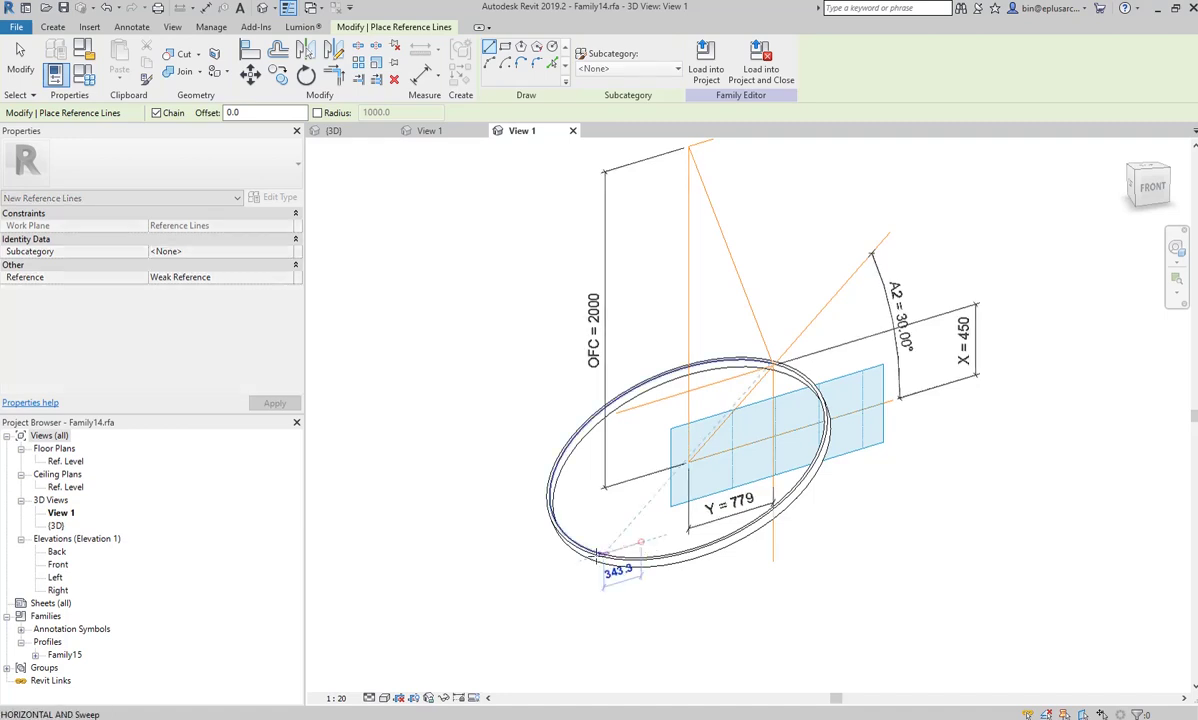
click(480, 590)
key(Escape)
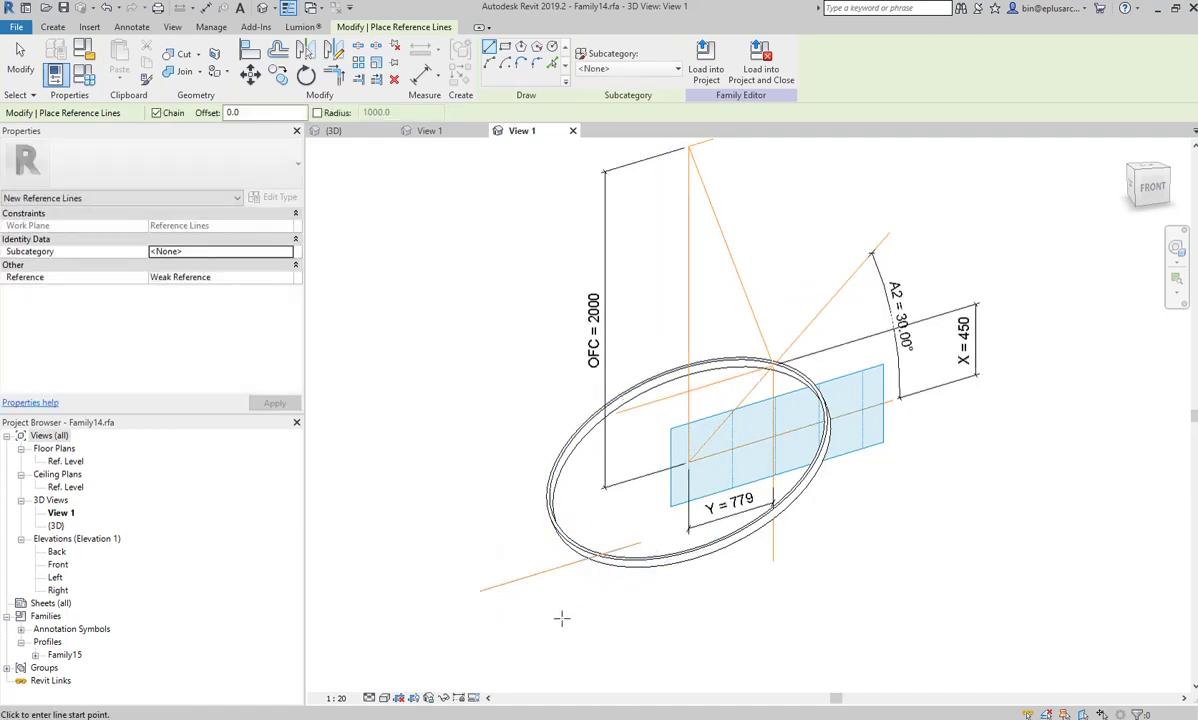
- Draw a second reference line rising vertically through the ring's left side
click(561, 619)
scroll(558, 467, up, 1)
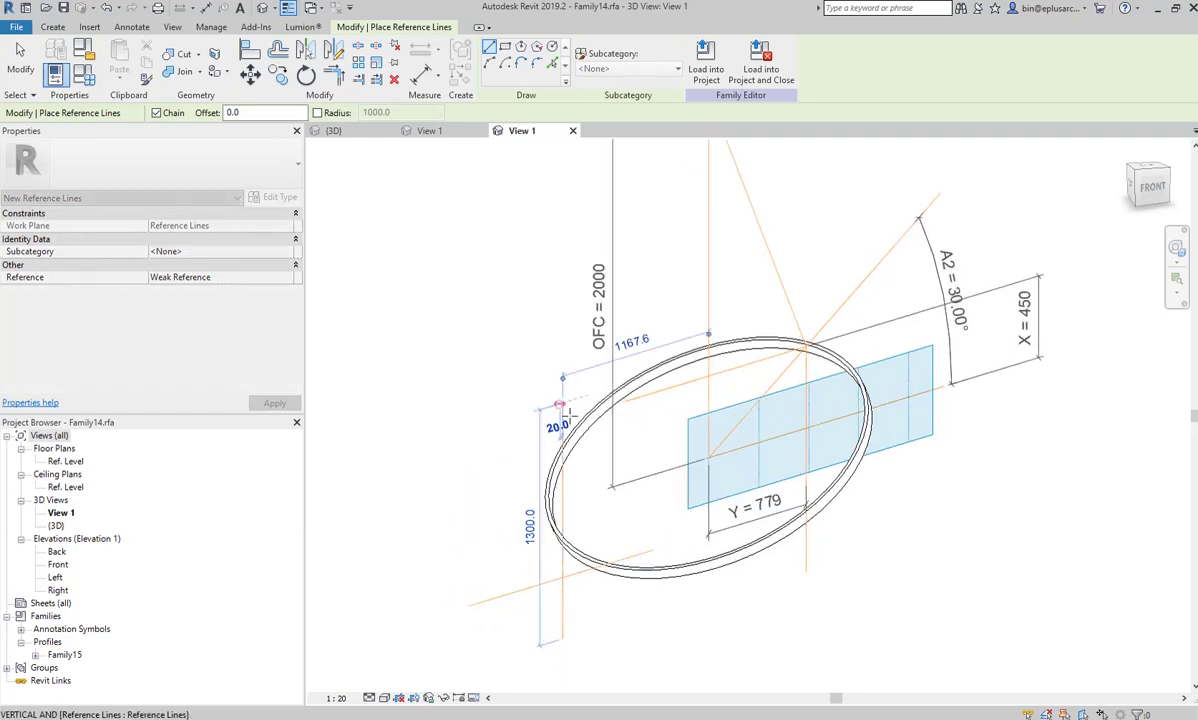
click(559, 404)
key(Escape)
key(Escape)
middle_drag(644, 518, 620, 471)
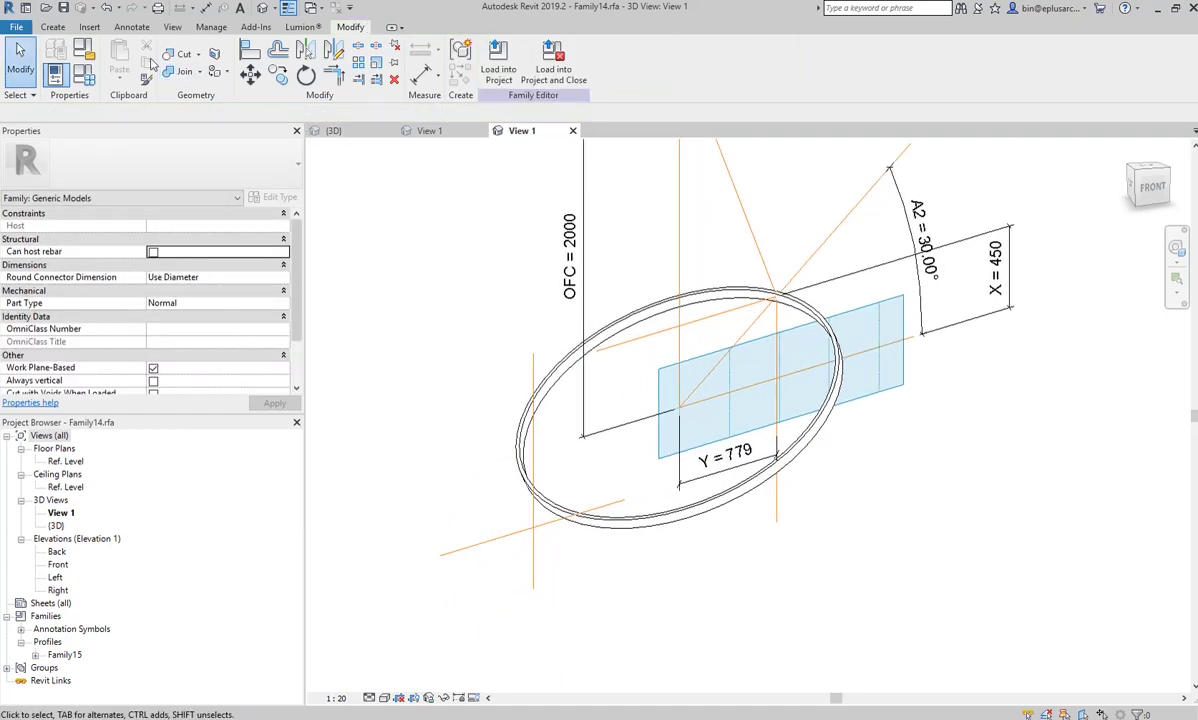
click(131, 29)
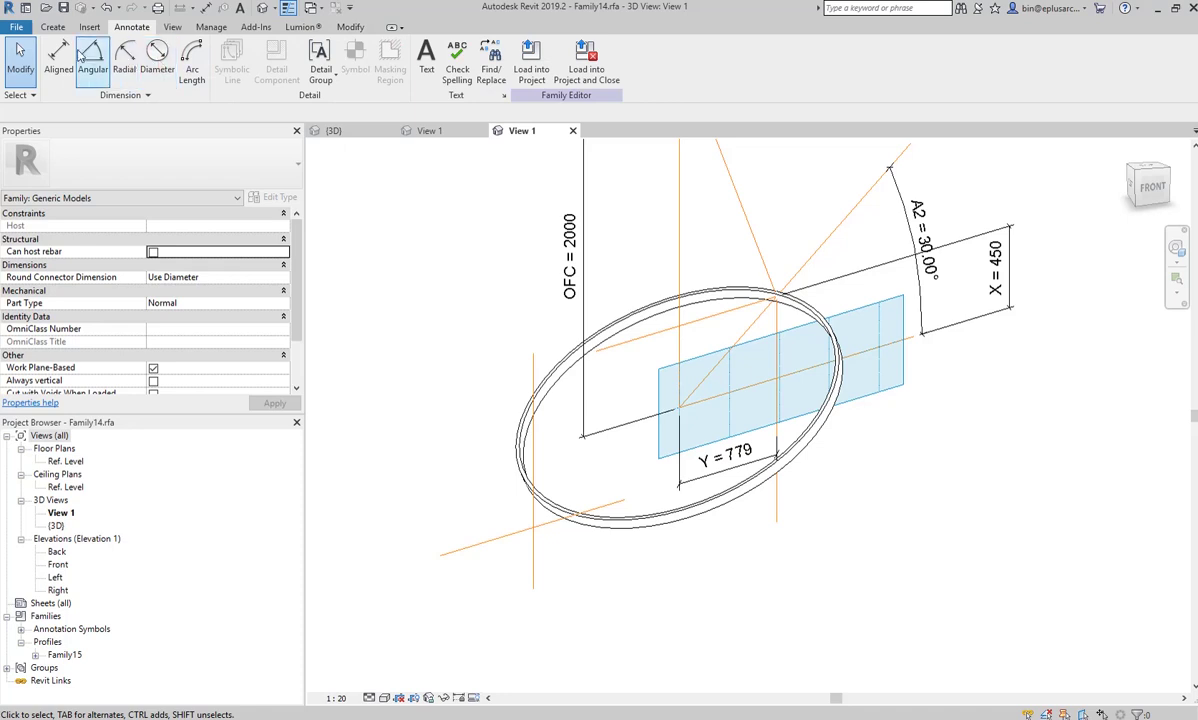
- Place aligned dimensions between the reference lines: 1168 below the ring and 416 on the right
click(58, 55)
click(536, 563)
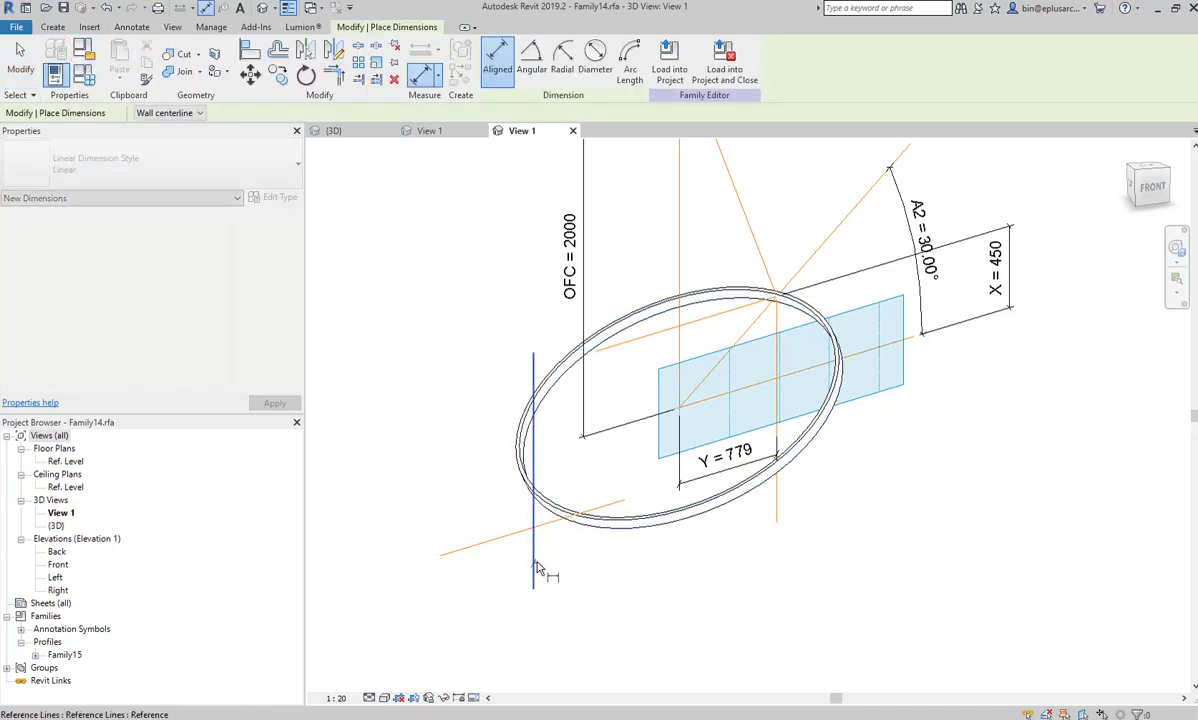
click(681, 362)
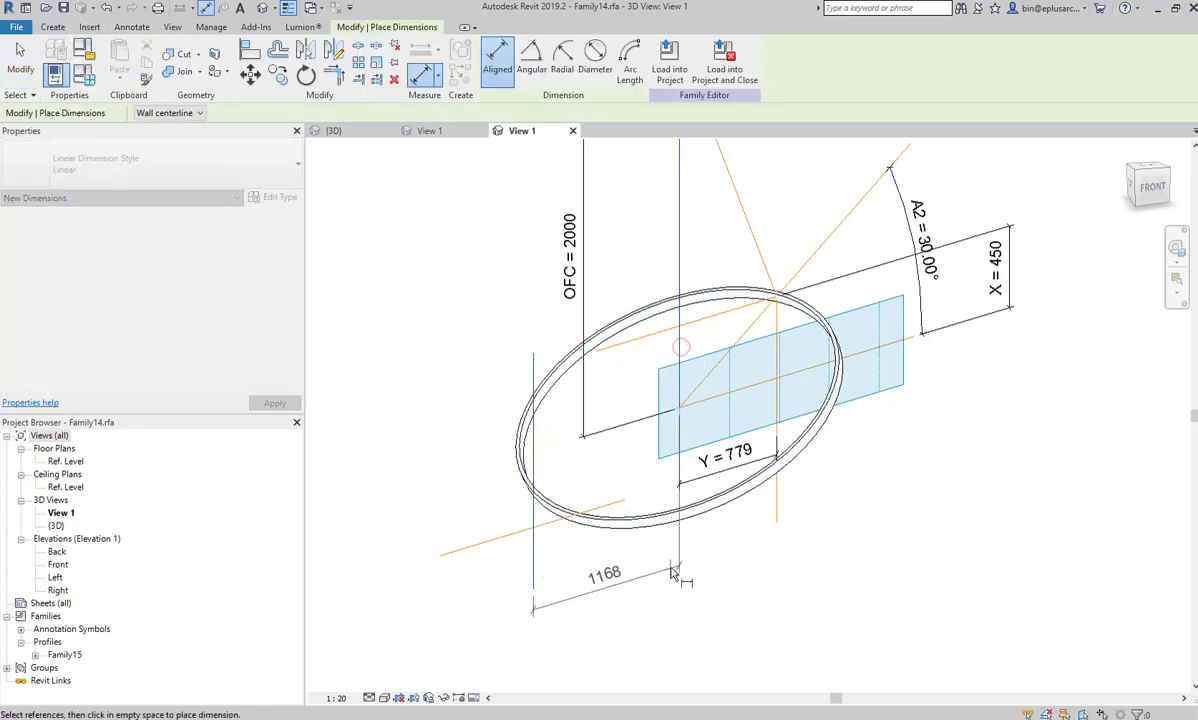
click(658, 595)
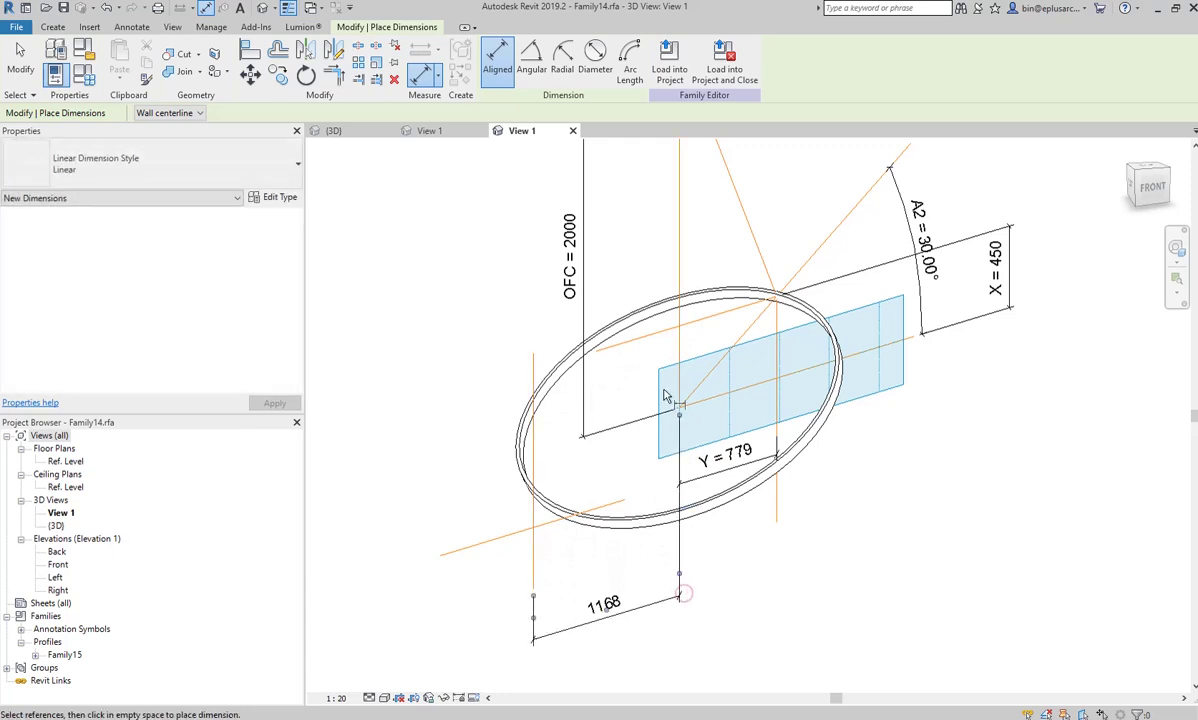
click(752, 398)
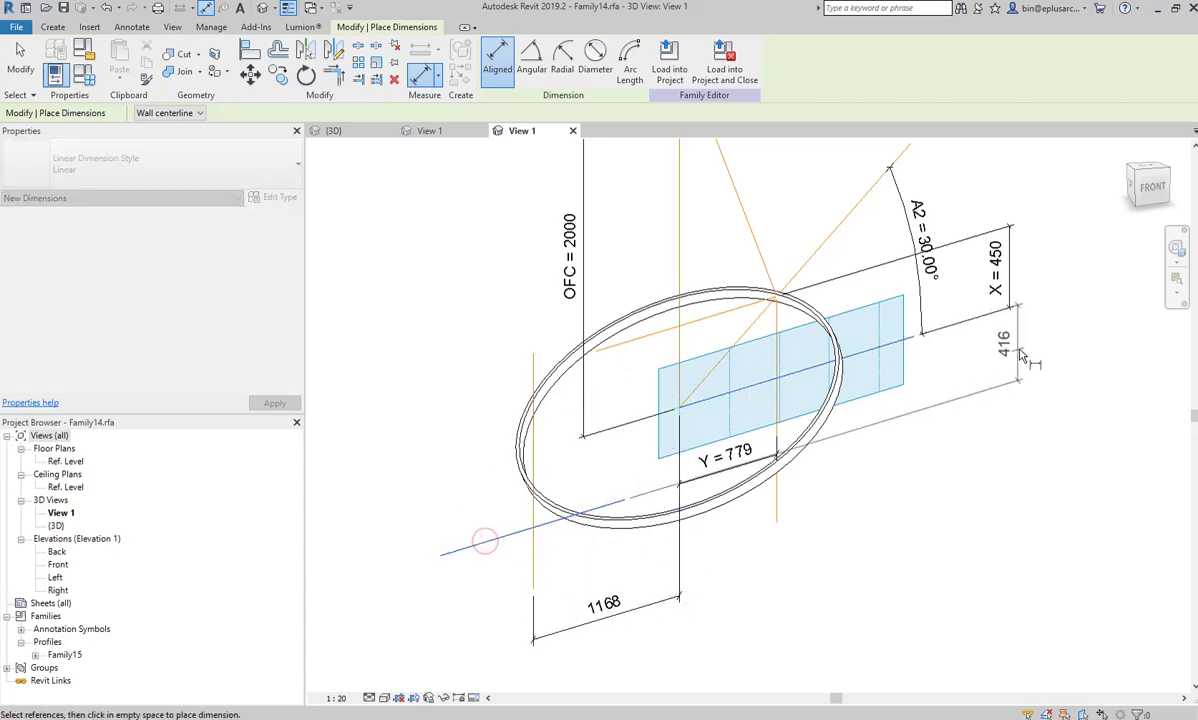
click(1010, 345)
key(Escape)
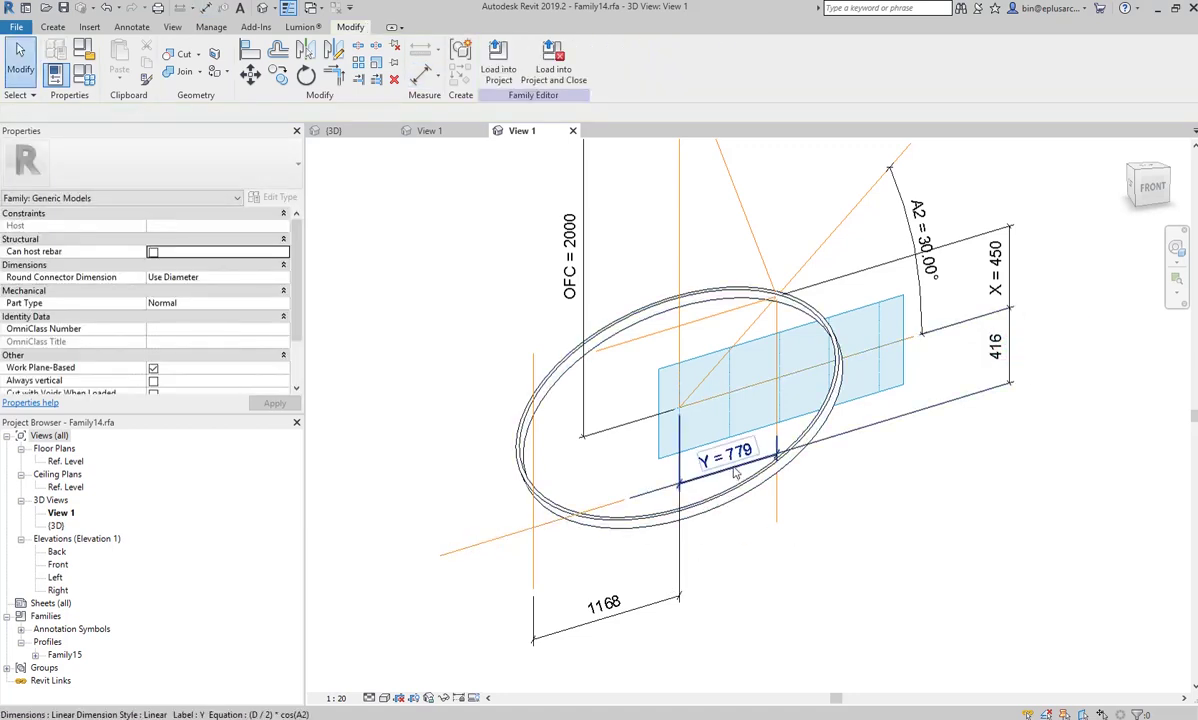
- Move the Y = 779 dimension lower down for a clearer view
click(665, 486)
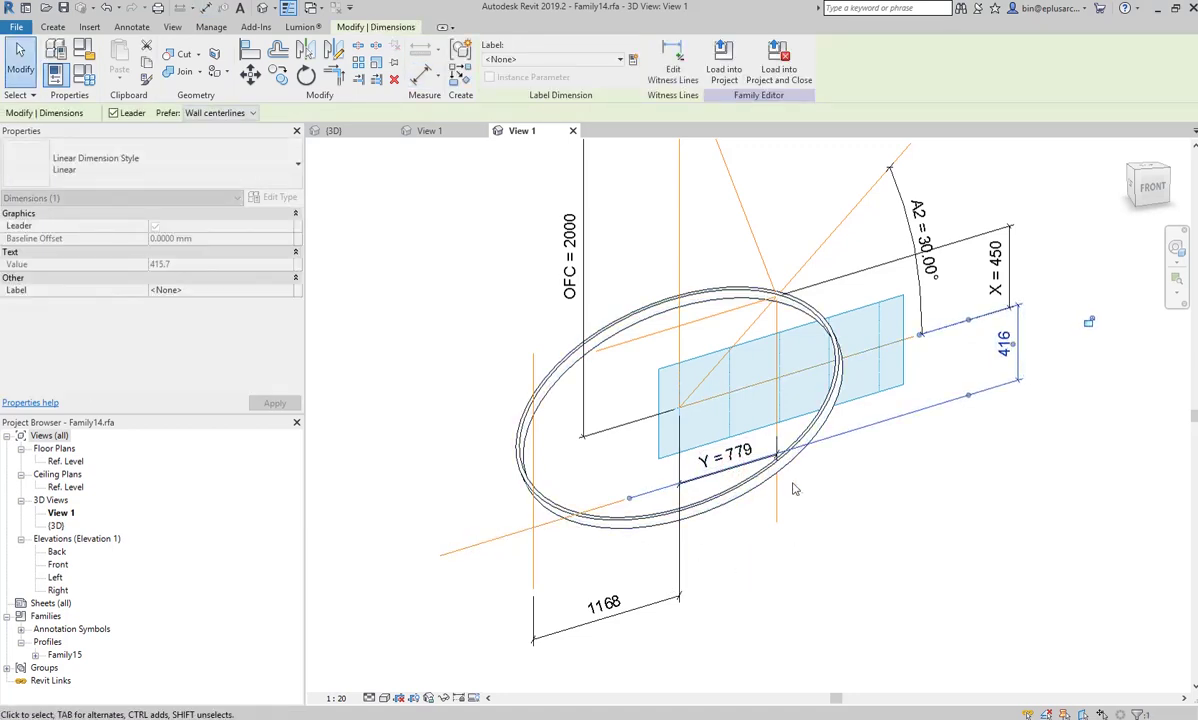
click(870, 465)
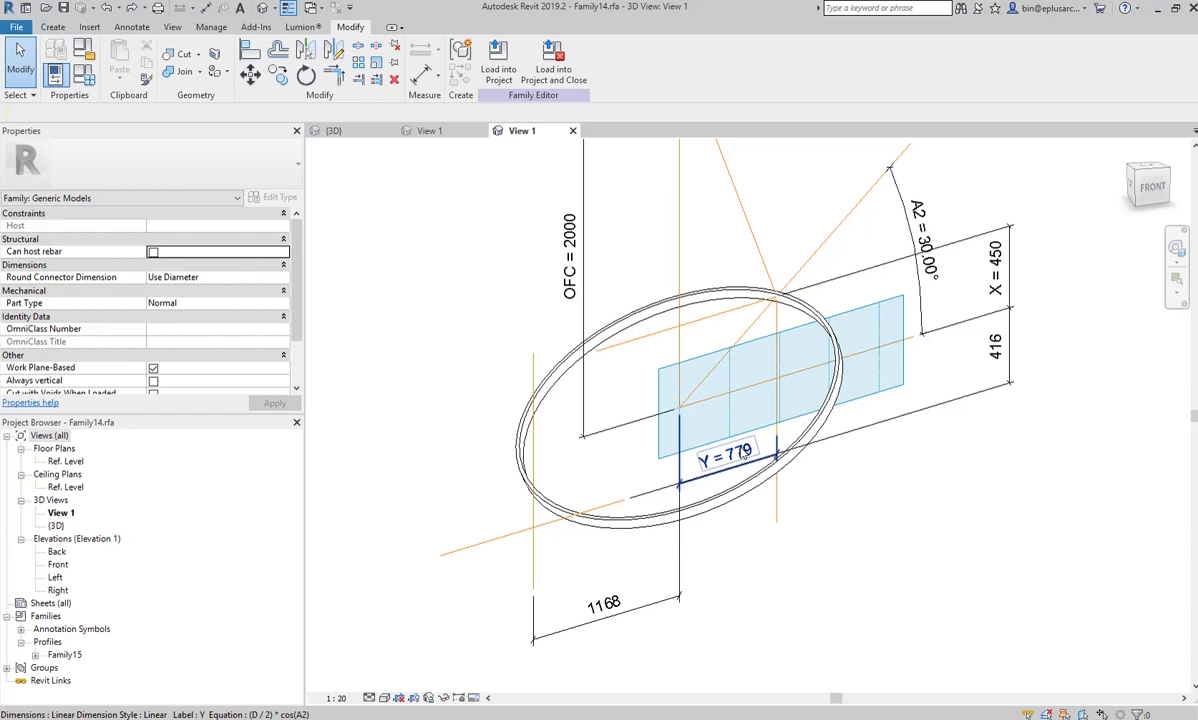
drag(745, 455, 752, 566)
click(829, 524)
shift+middle_drag(898, 535, 775, 608)
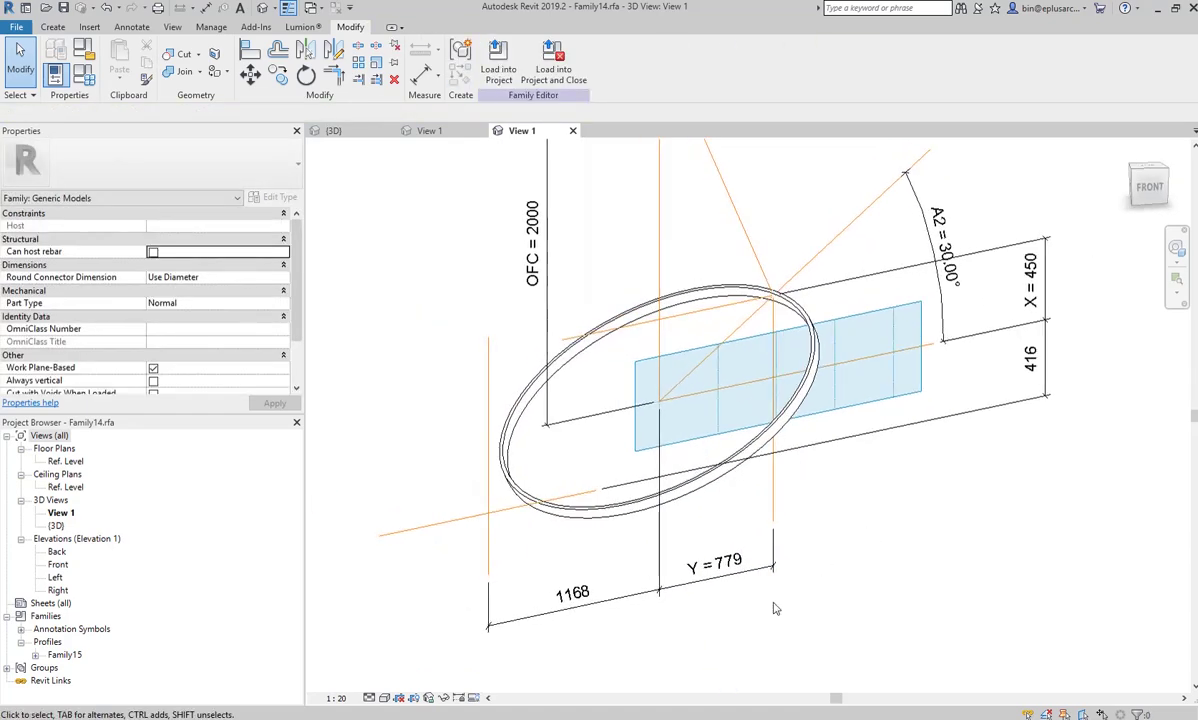
- Label the 416 dimension with parameter X and the 1168 dimension with parameter Y
click(1010, 406)
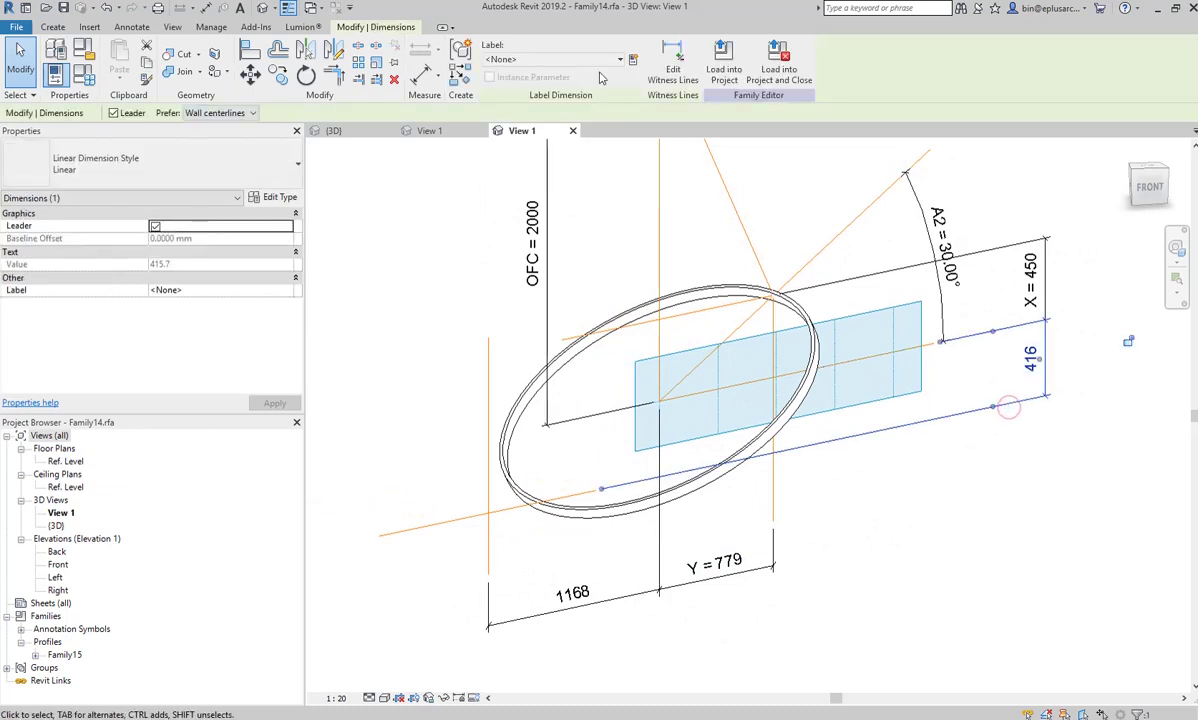
click(598, 60)
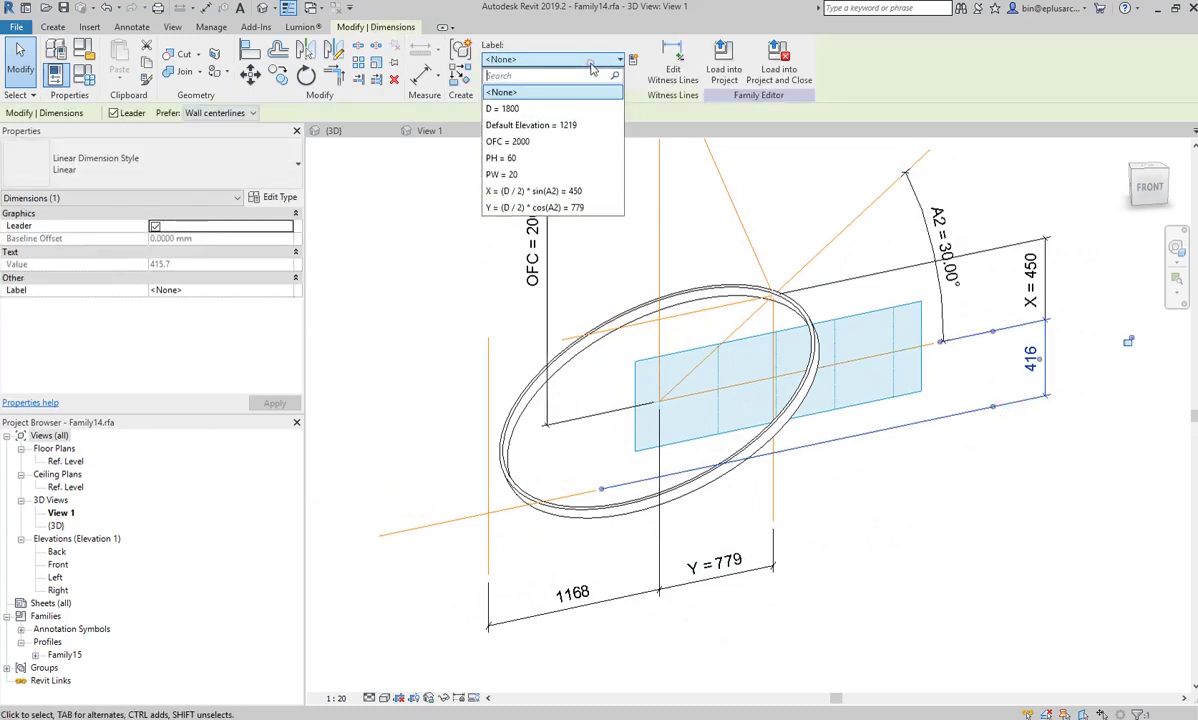
click(513, 191)
click(968, 590)
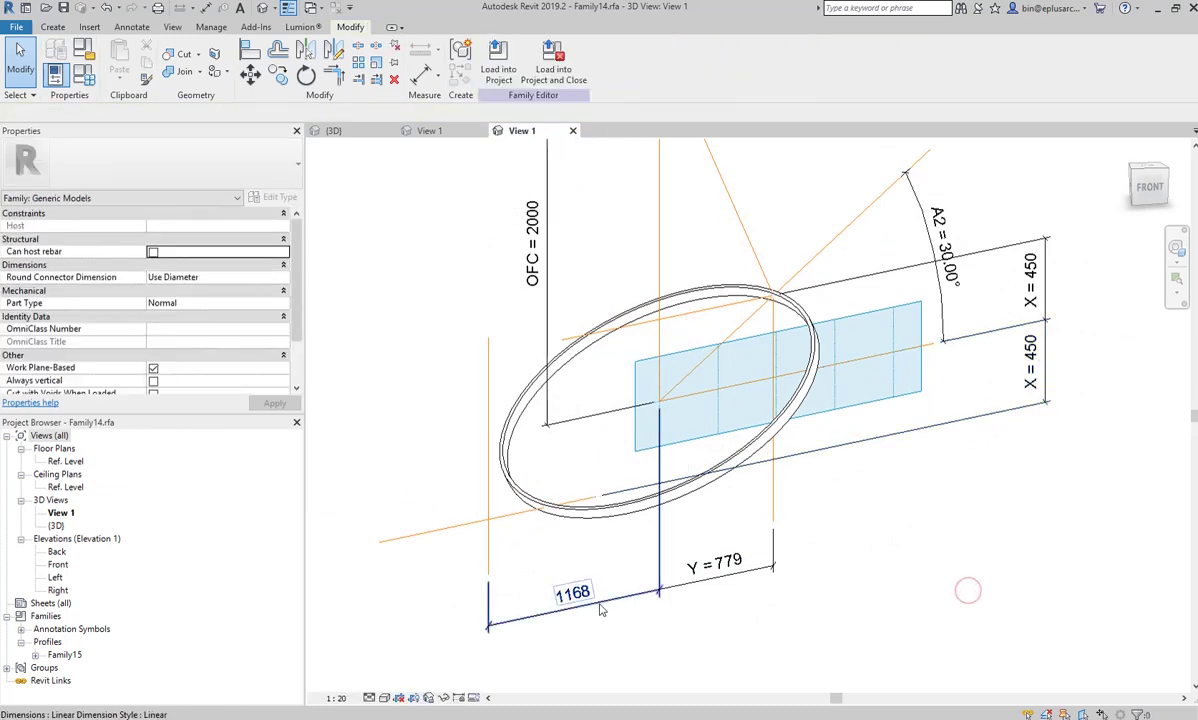
click(601, 610)
click(600, 60)
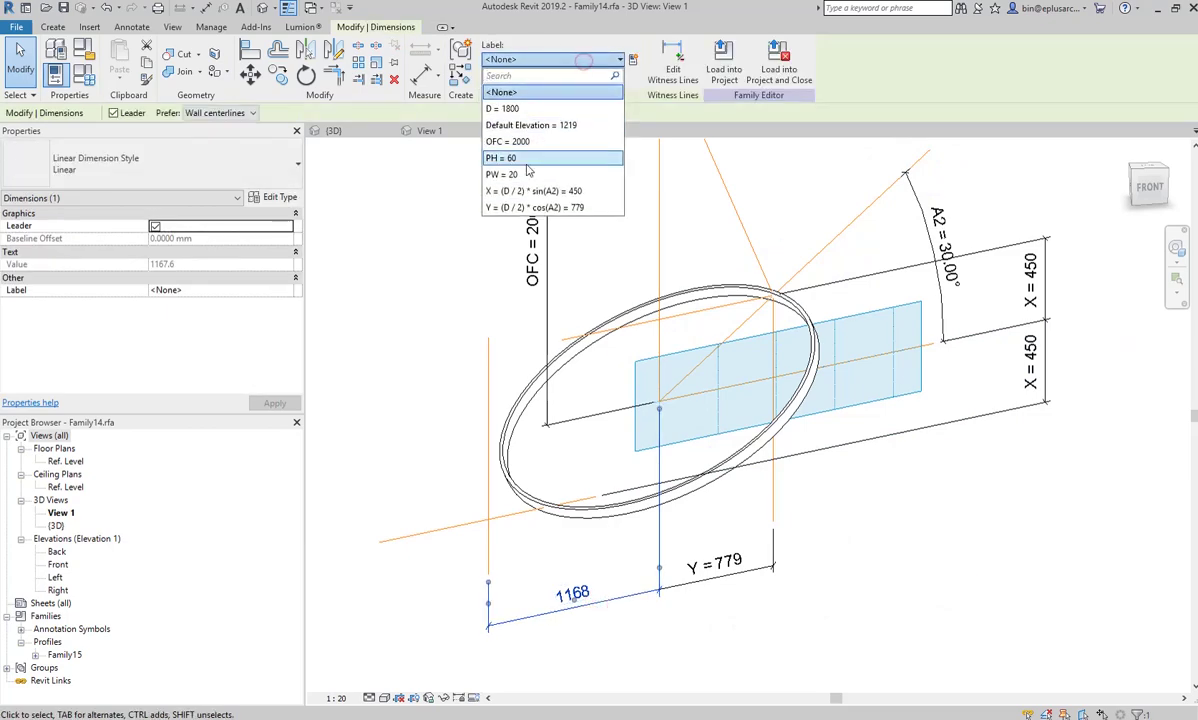
click(534, 207)
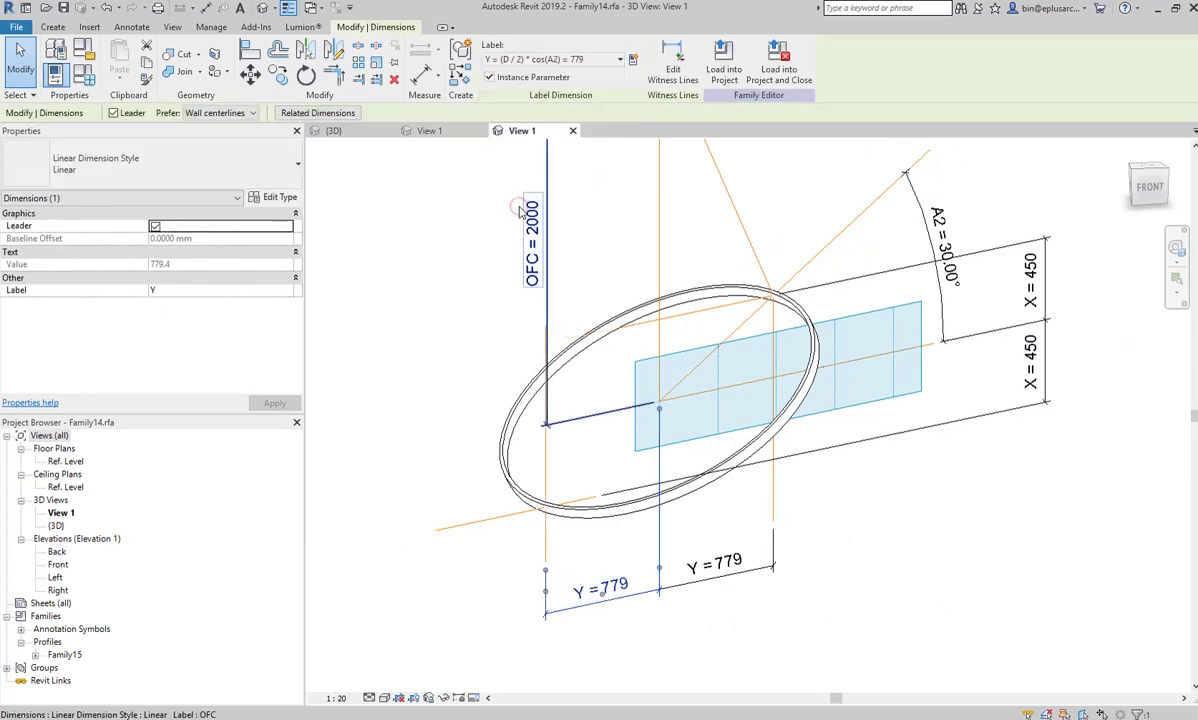
click(945, 537)
mouse_move(837, 564)
shift+middle_down()
mouse_move(571, 412)
mouse_move(487, 330)
shift+middle_up()
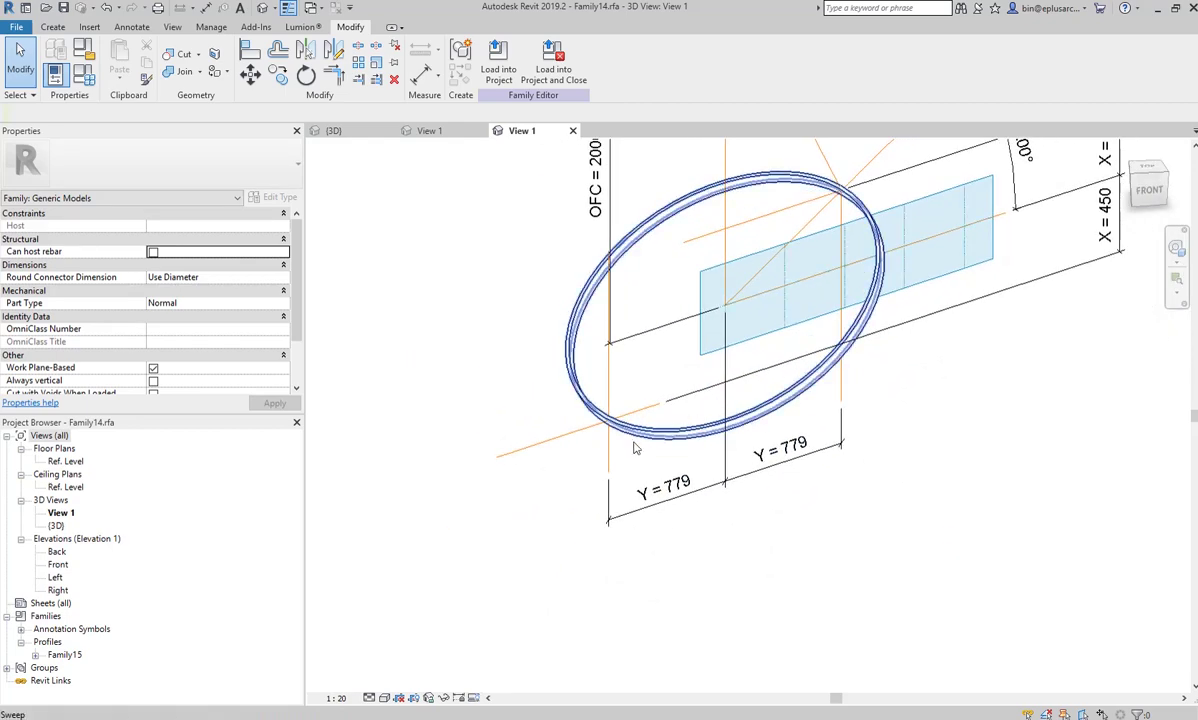
- Start a Trim/Extend on a reference line, then cancel it
click(333, 73)
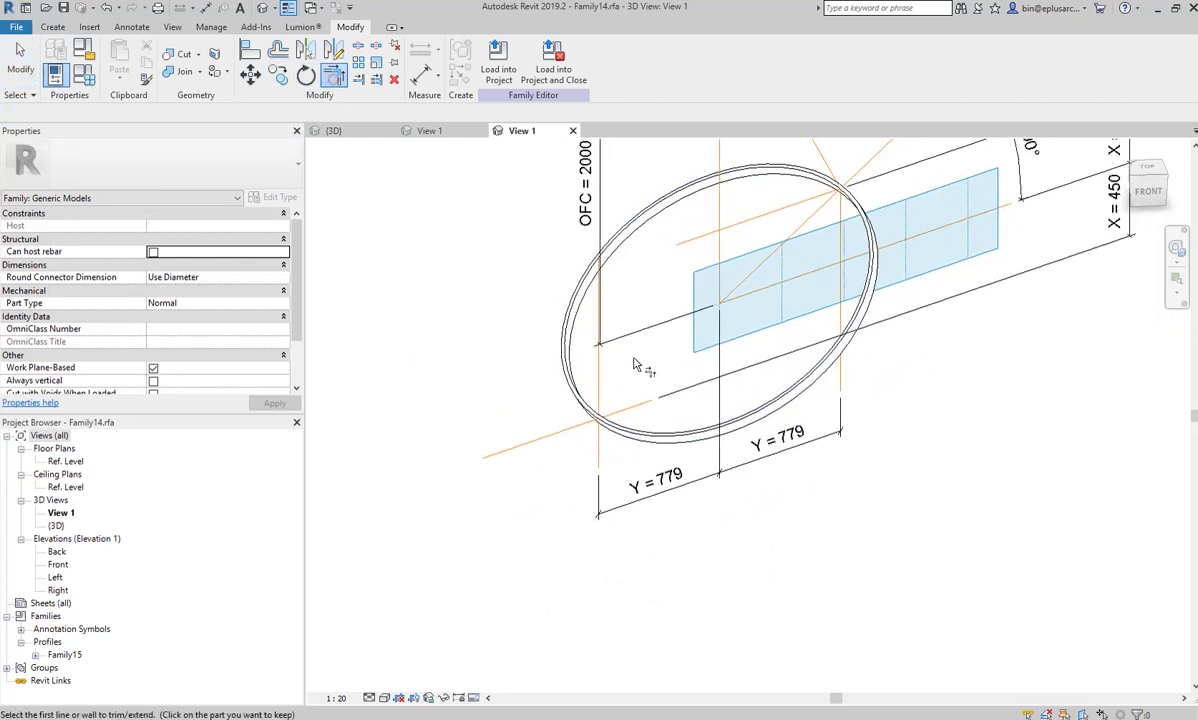
click(598, 378)
click(632, 406)
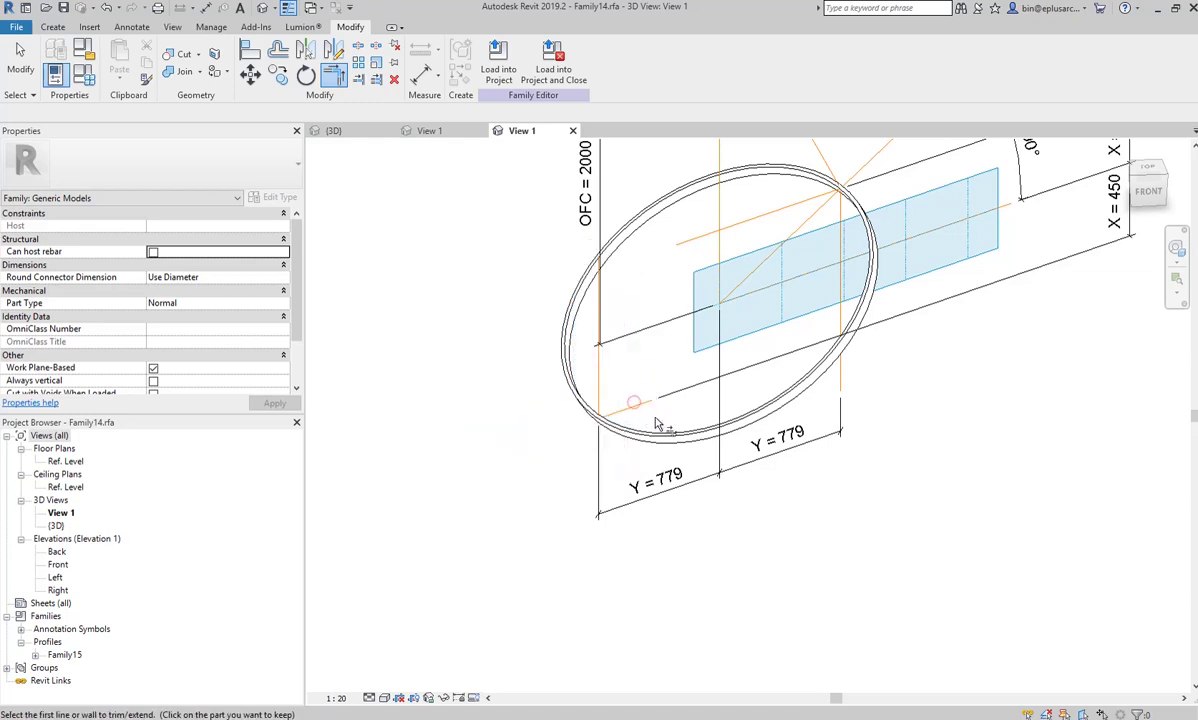
key(Escape)
mouse_move(632, 400)
shift+middle_down()
mouse_move(689, 455)
mouse_move(645, 405)
mouse_move(673, 463)
shift+middle_up()
- Draw a reference line from the top apex down to the ring's left edge
click(52, 27)
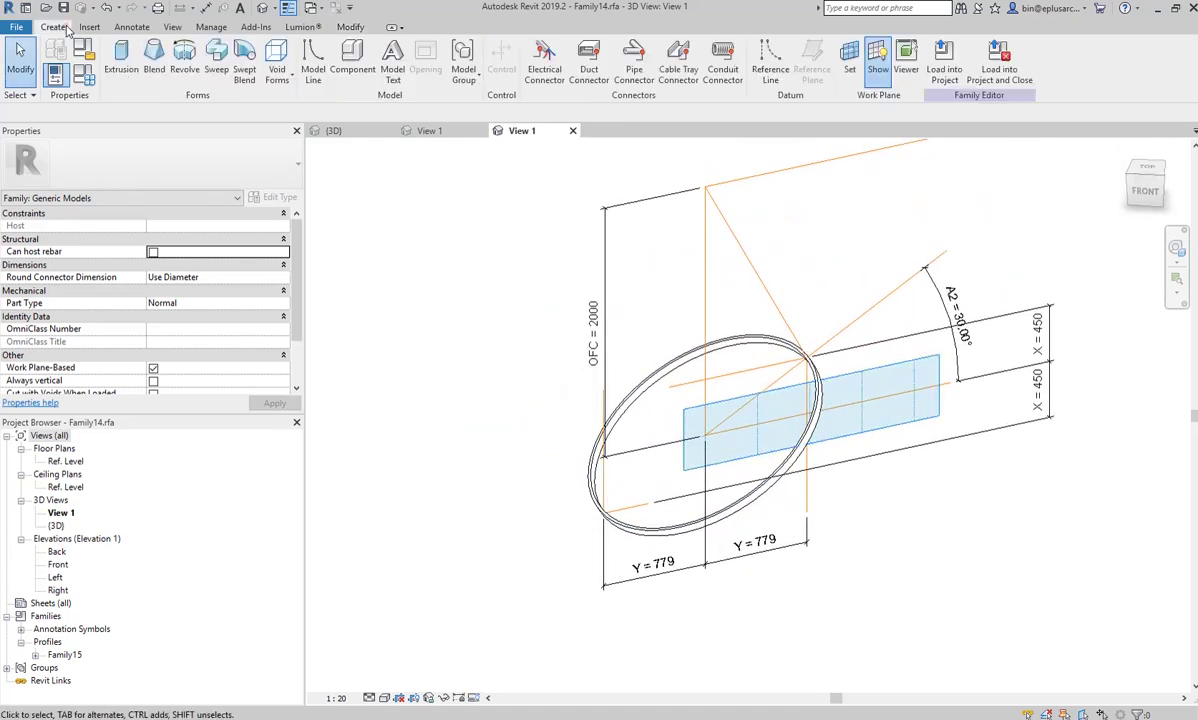
click(771, 62)
click(705, 188)
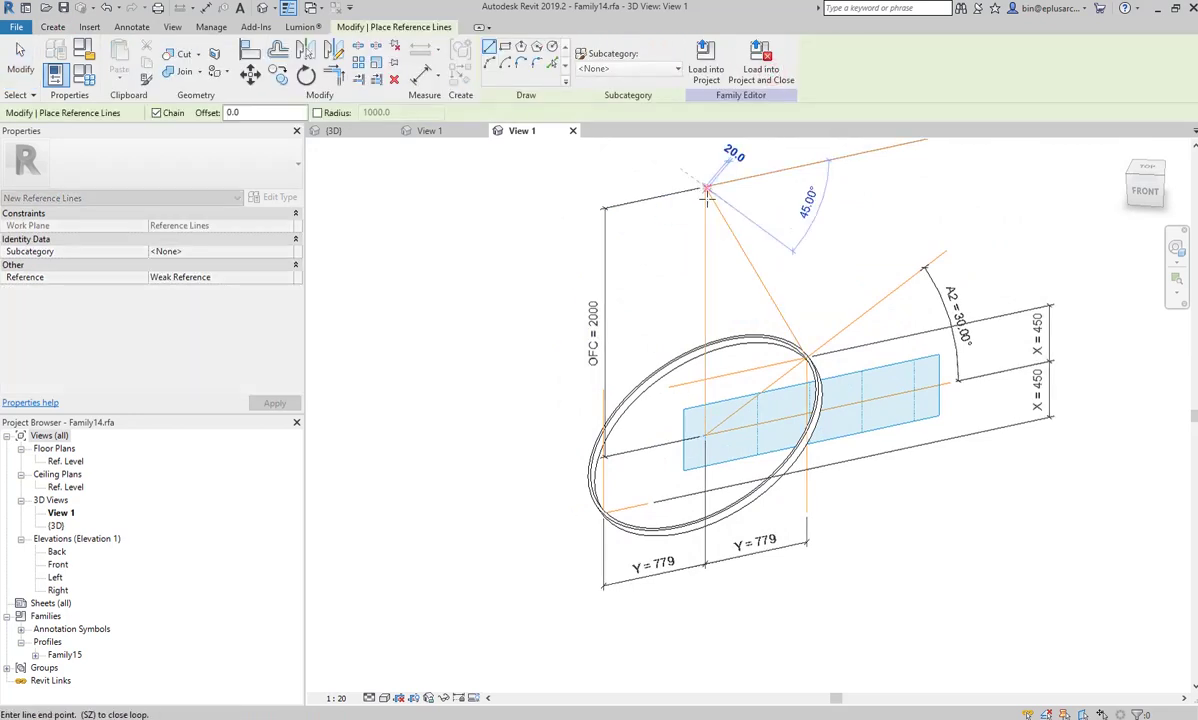
click(603, 514)
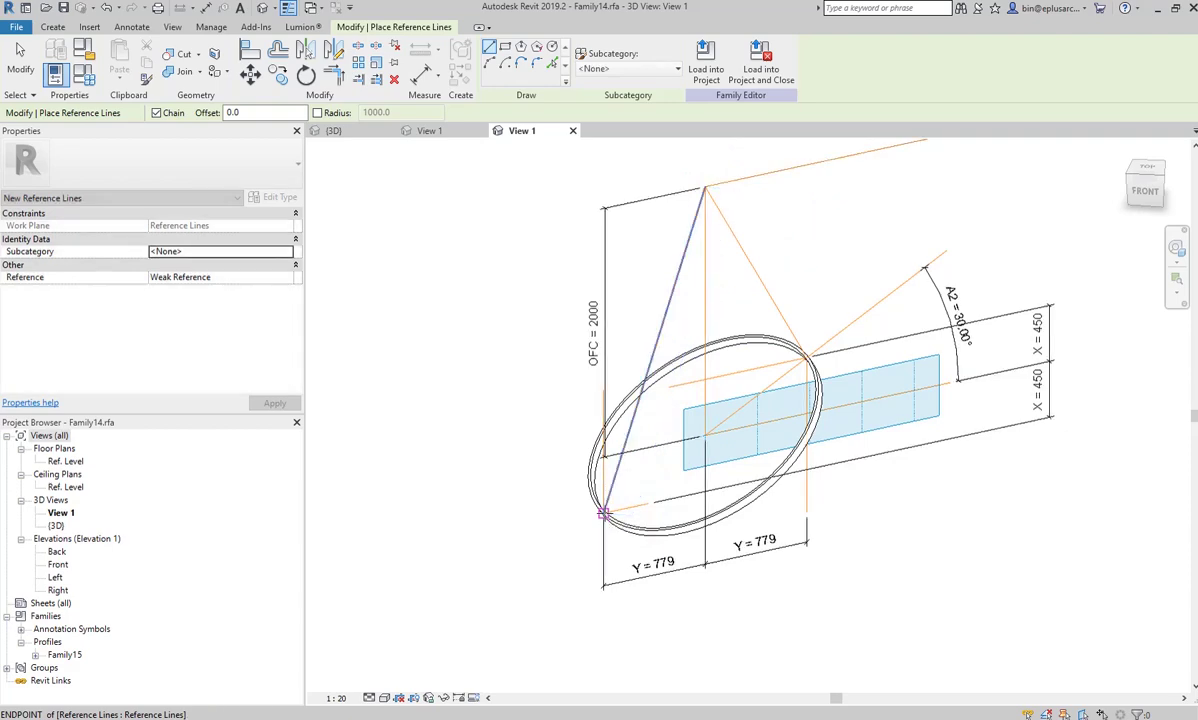
key(Escape)
key(Escape)
mouse_move(789, 490)
shift+middle_down()
mouse_move(885, 488)
mouse_move(623, 453)
shift+middle_up()
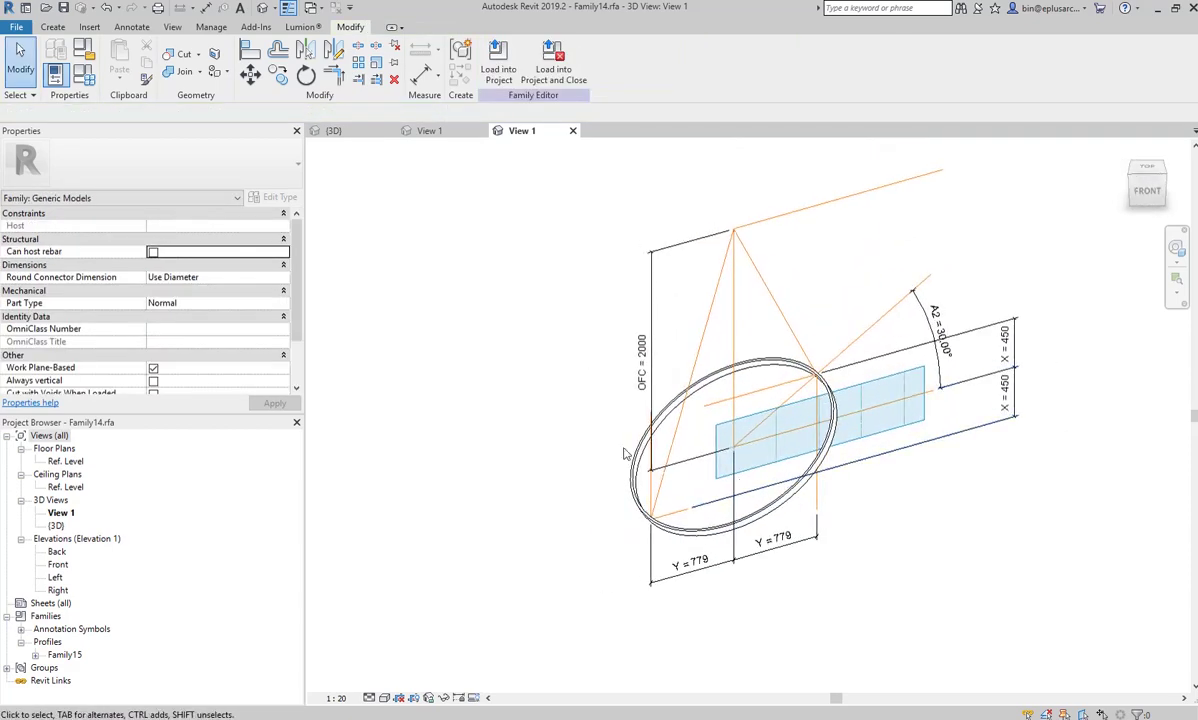
- In Family Types, test A2 at 15°, then restore it to 30°
click(83, 80)
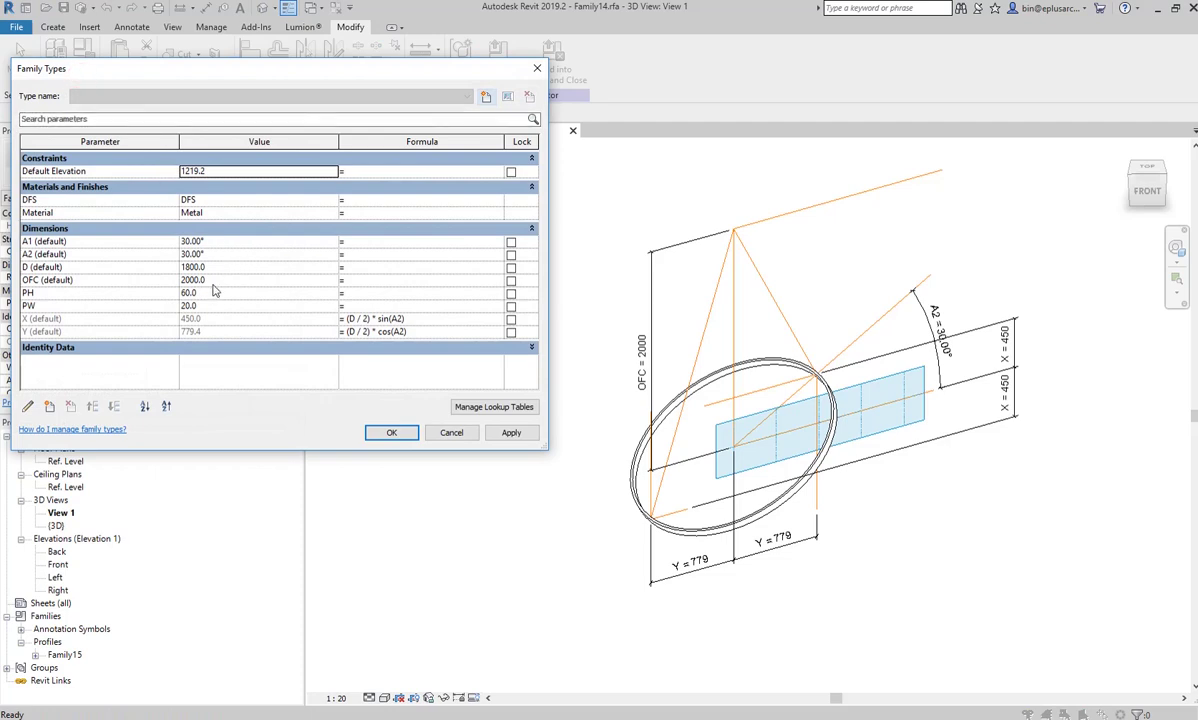
click(222, 269)
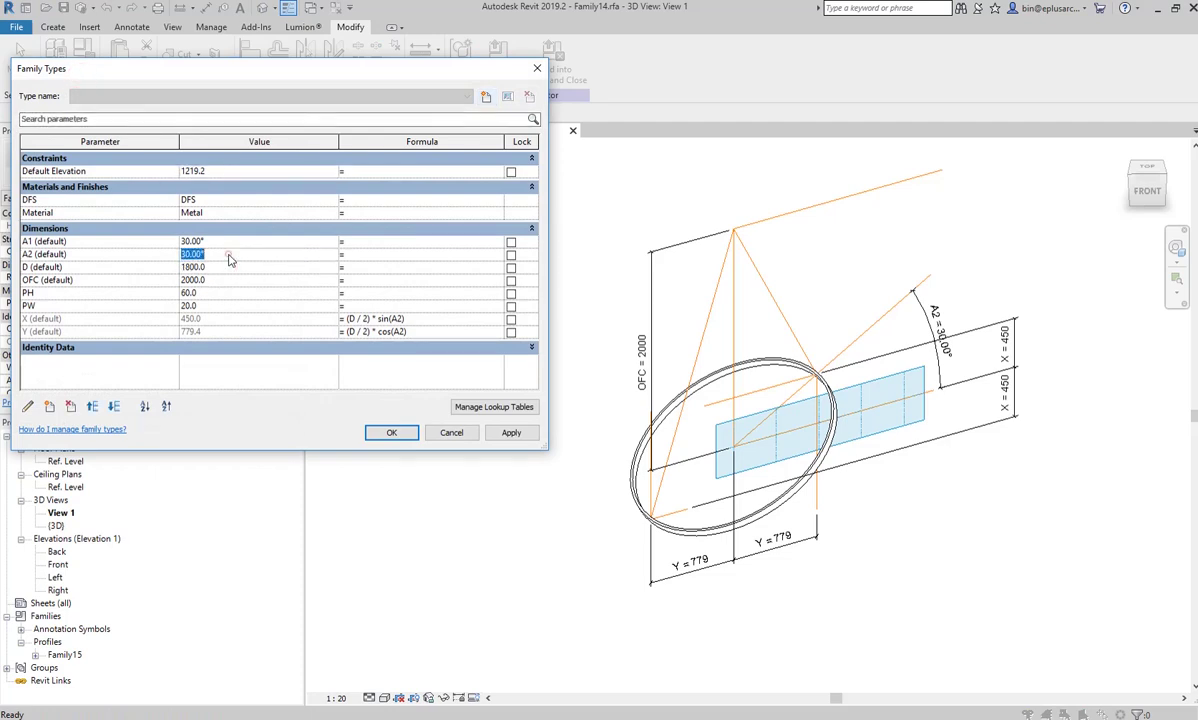
text(15)
click(510, 435)
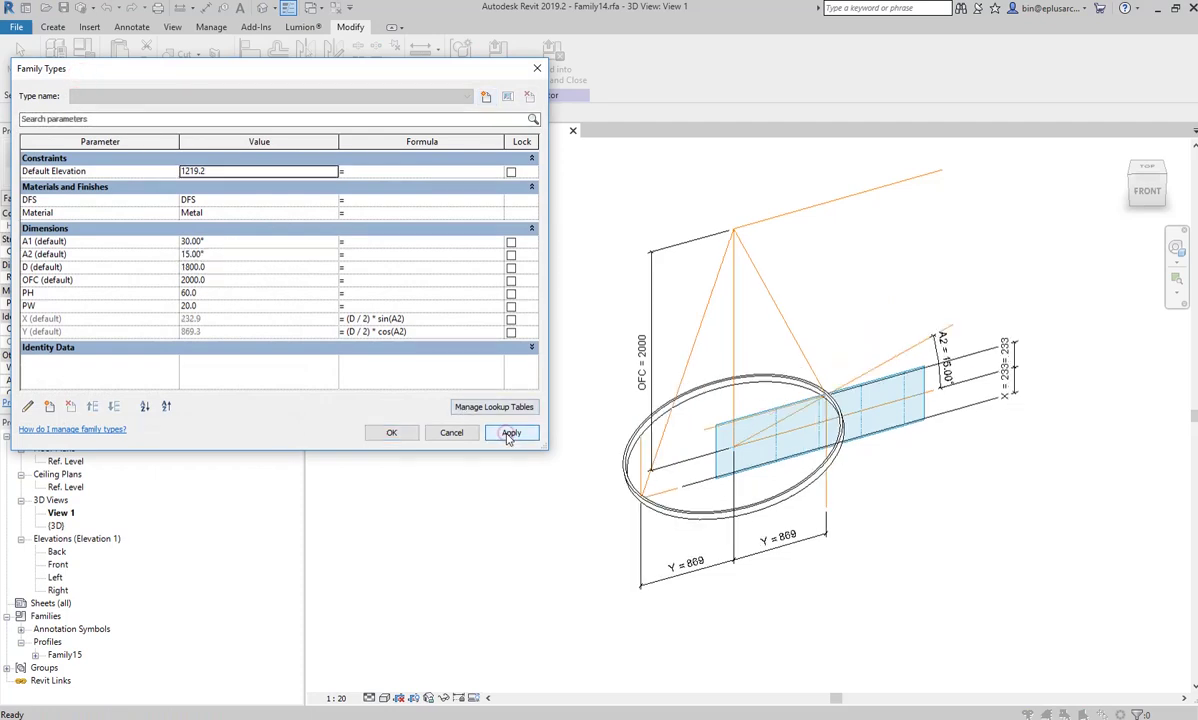
click(226, 253)
text(30)
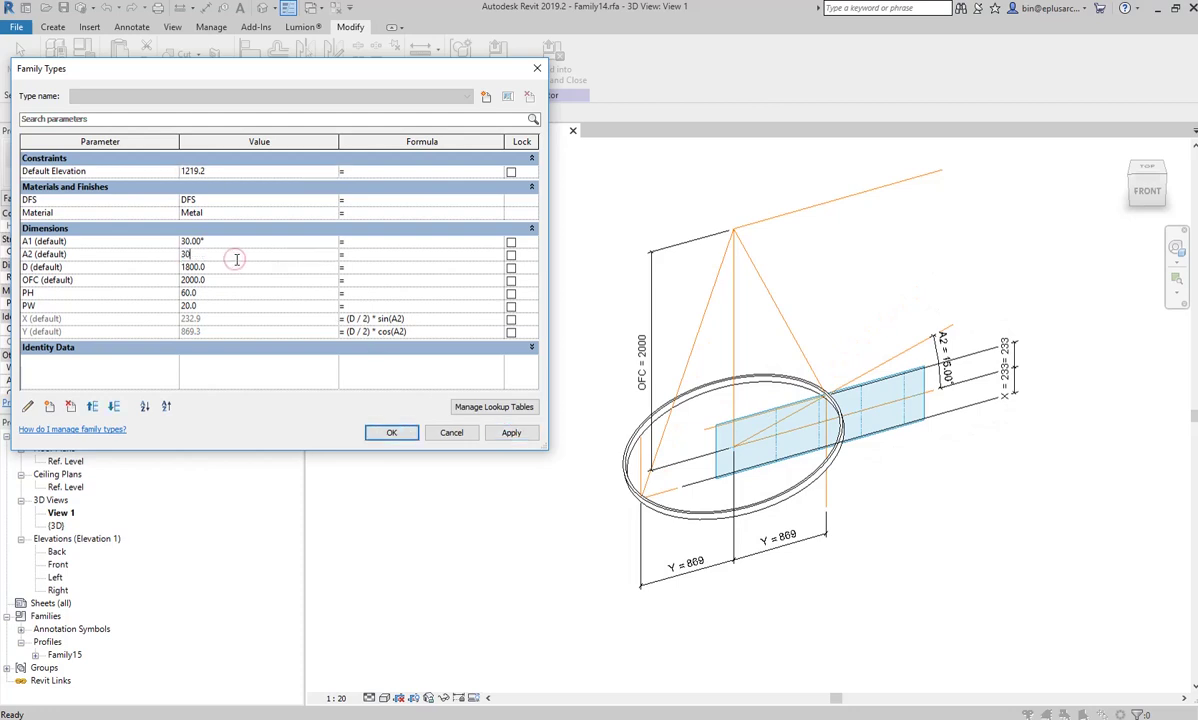
click(516, 435)
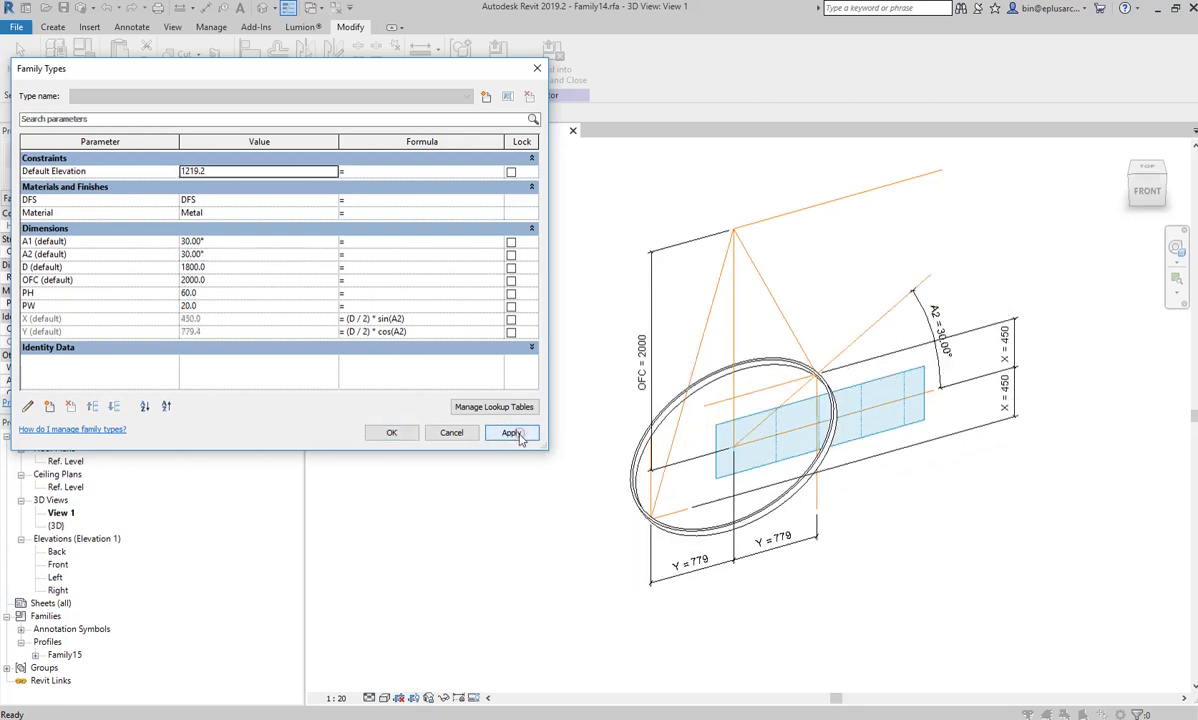
- Set D to 2100, test OFC at 1500, restore it to 2000, and accept
click(232, 268)
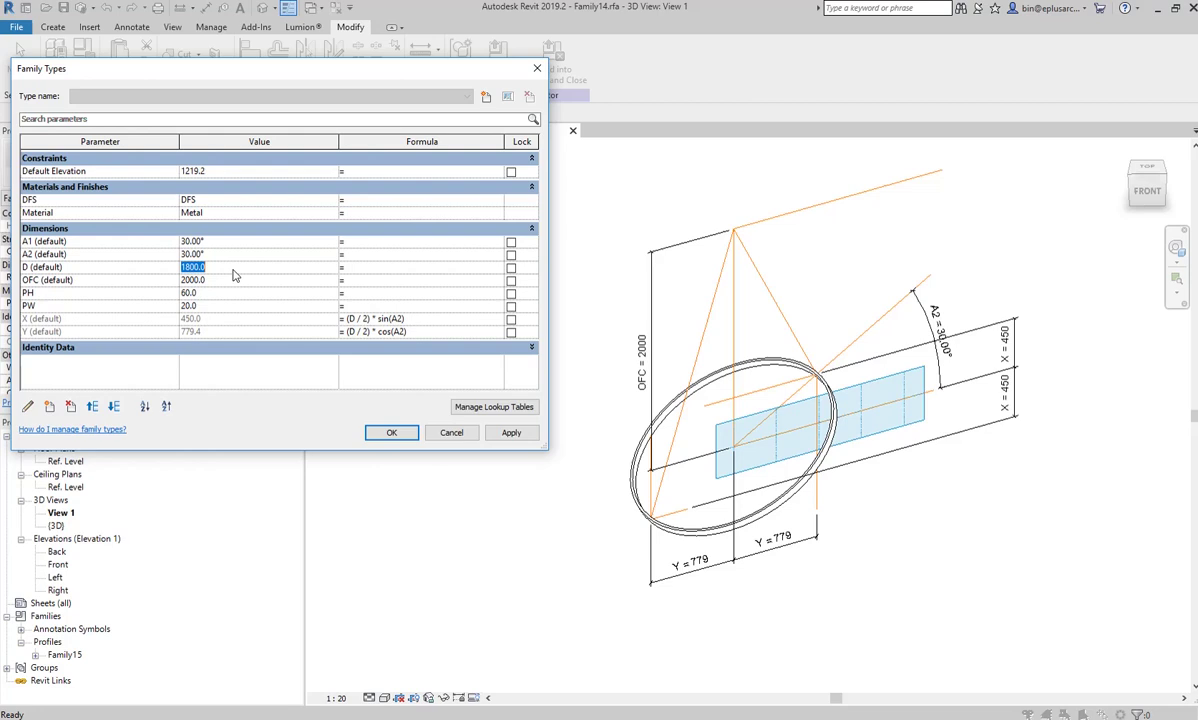
text(2100)
click(510, 434)
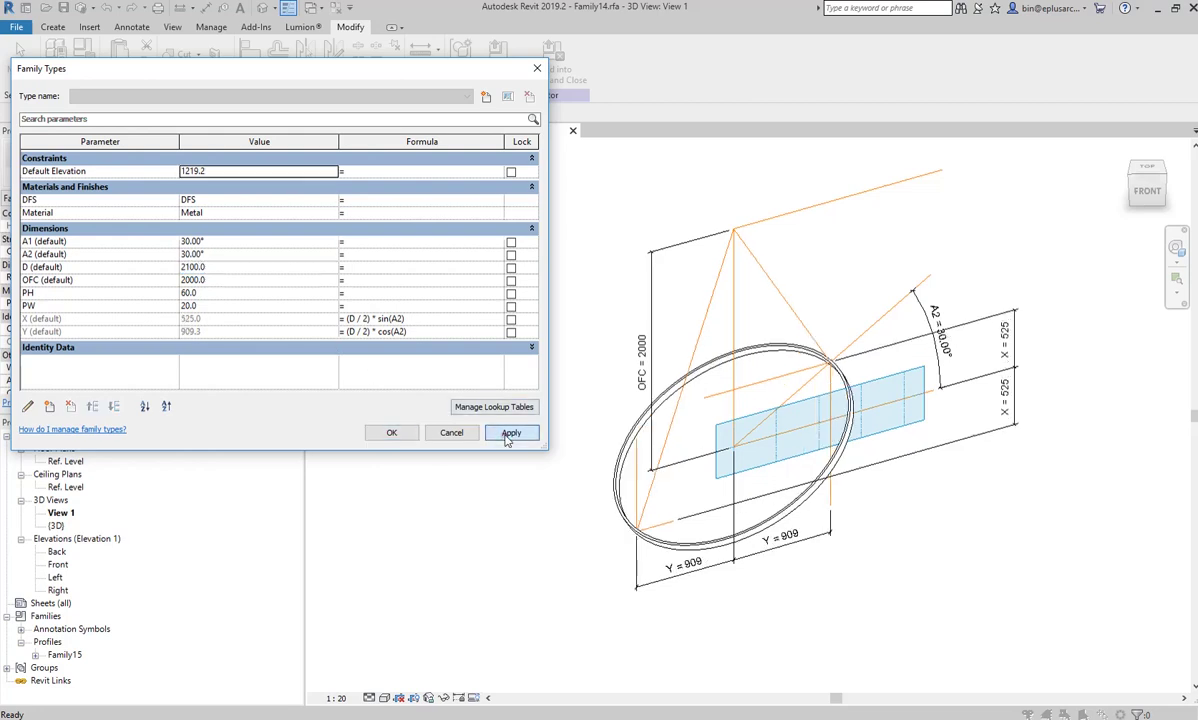
click(224, 285)
text(1500)
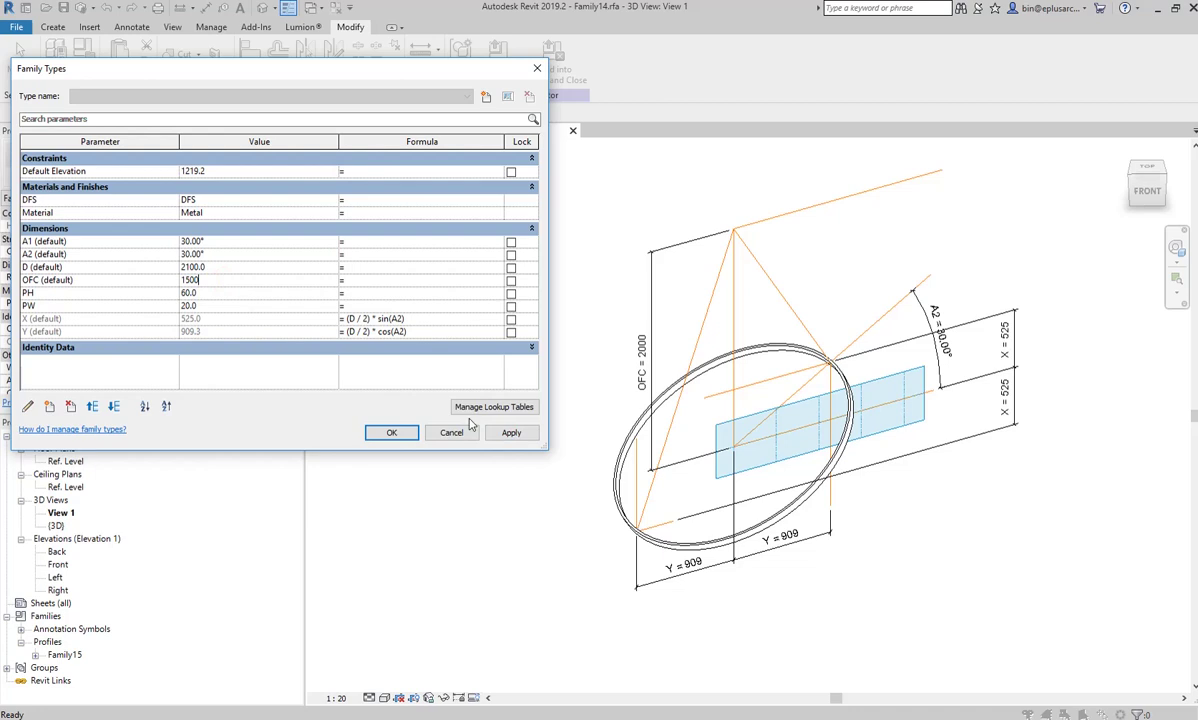
click(508, 434)
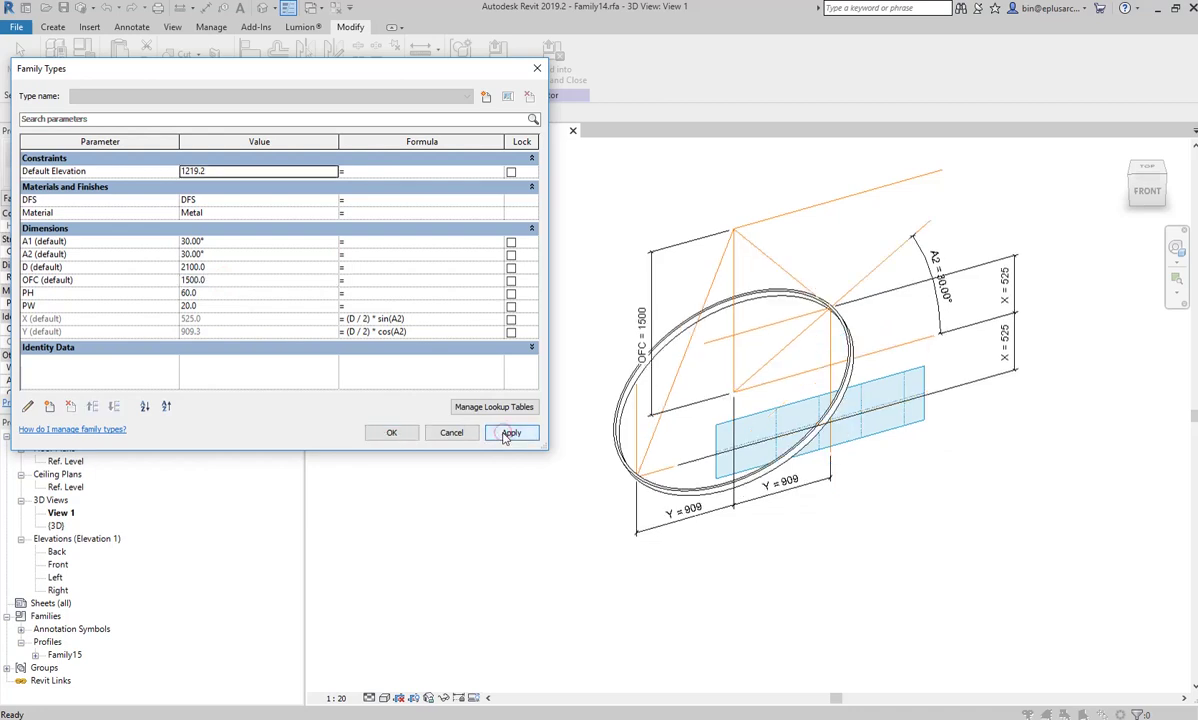
click(232, 280)
text(2000)
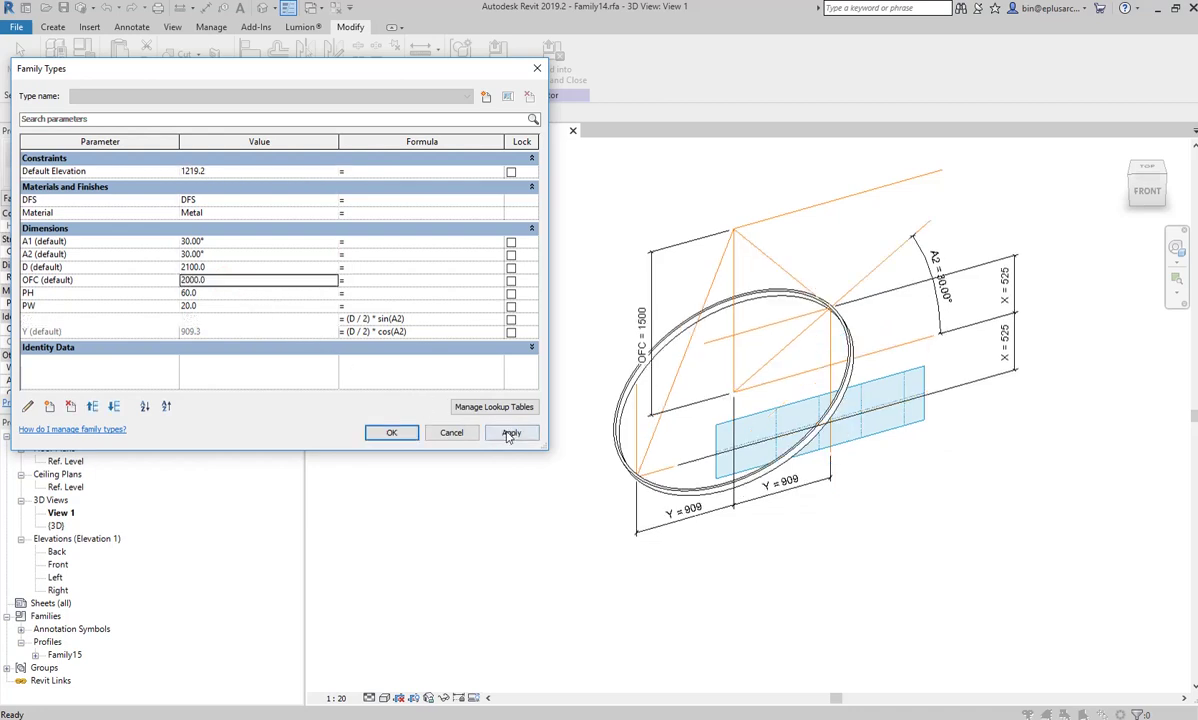
click(509, 433)
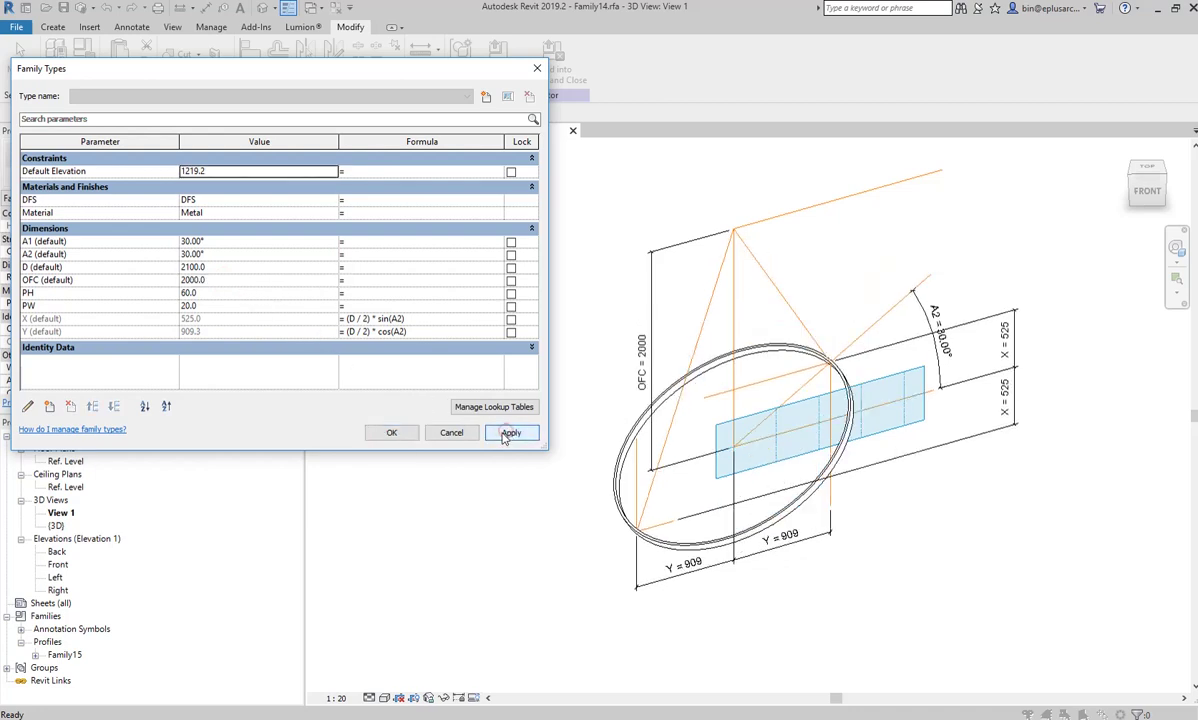
click(391, 433)
shift+middle_drag(391, 437, 631, 484)
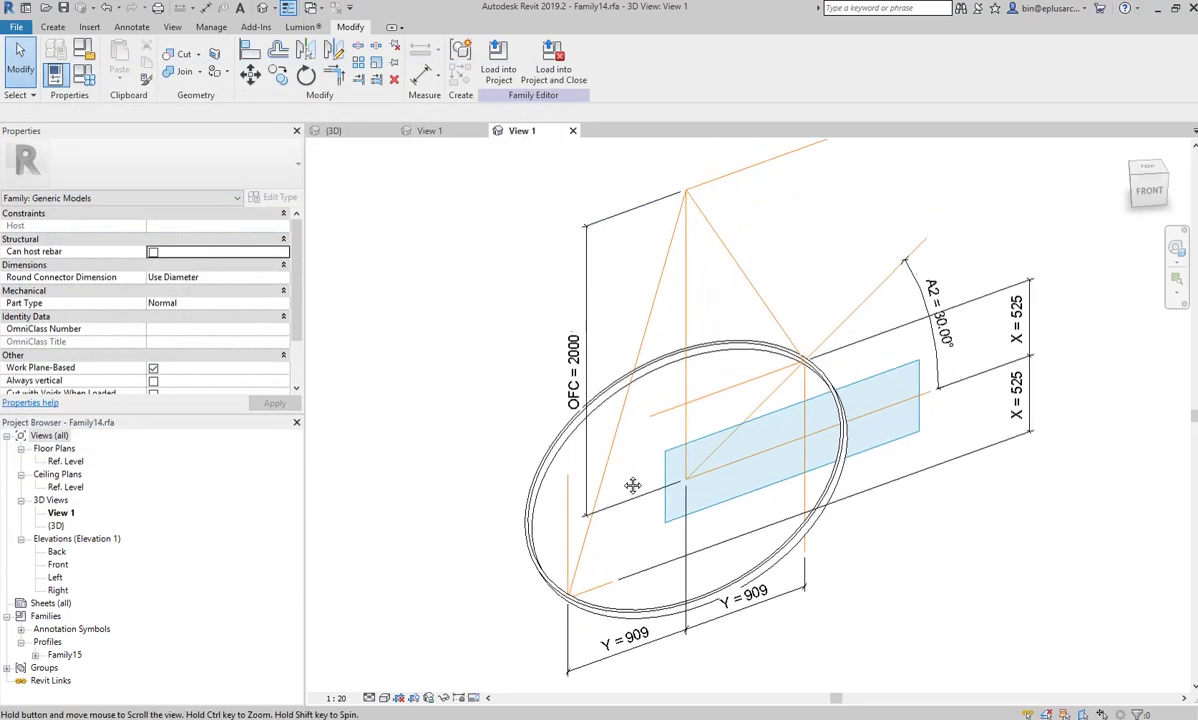
scroll(631, 484, up, 2)
- Start a sweep and pick the diagonal cable reference line as its path
click(52, 27)
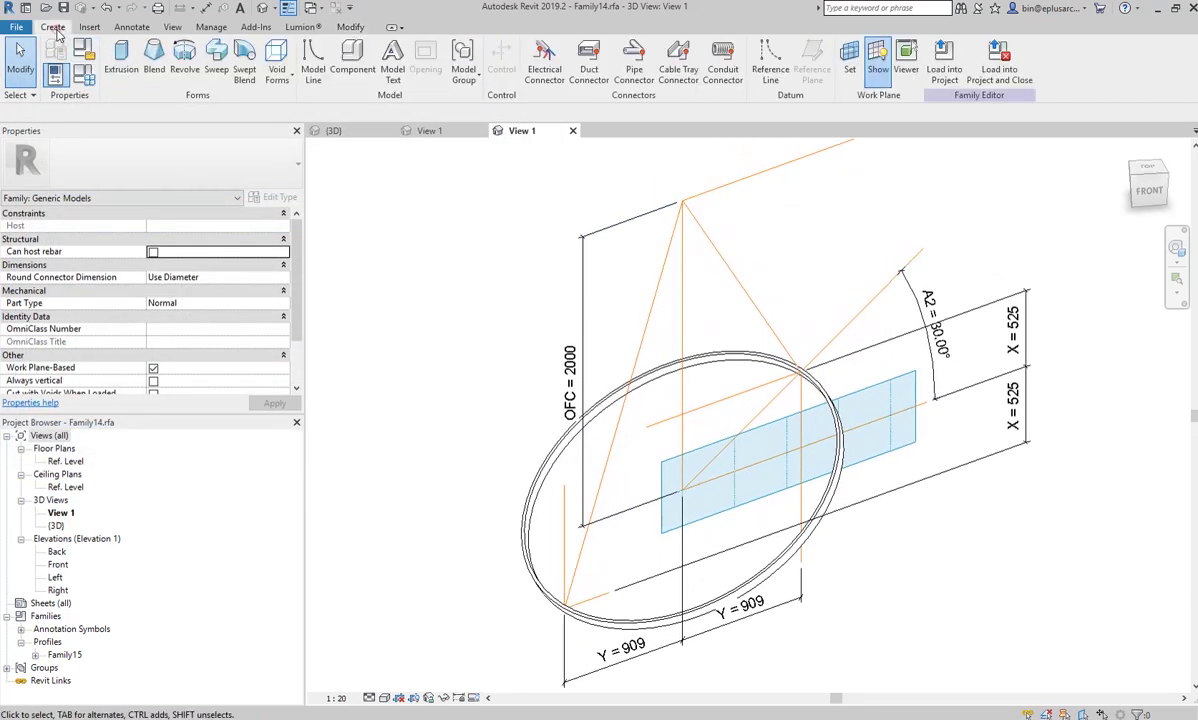
click(225, 63)
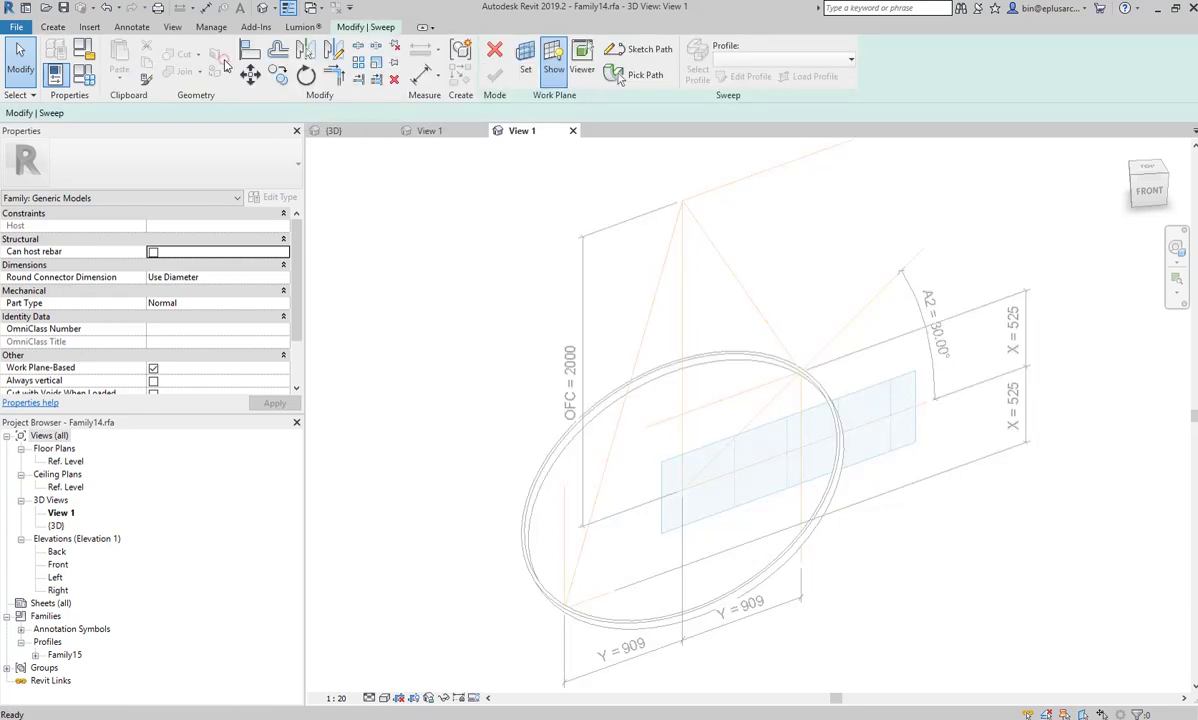
click(639, 75)
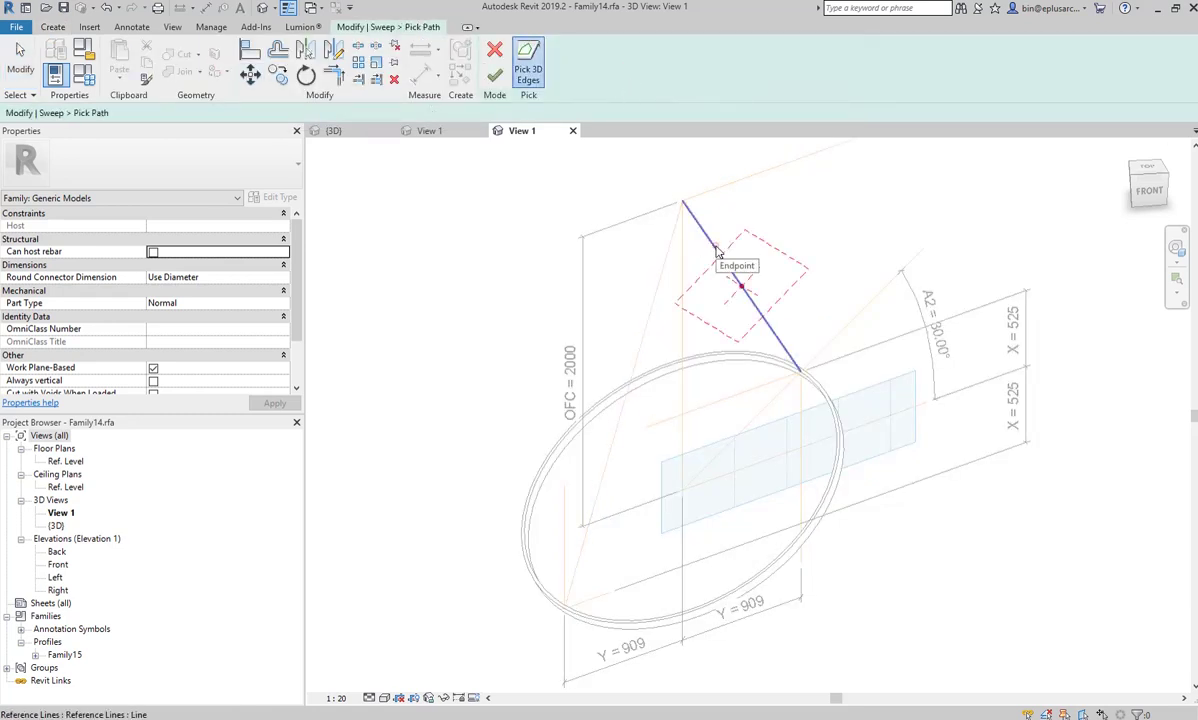
click(708, 247)
click(494, 75)
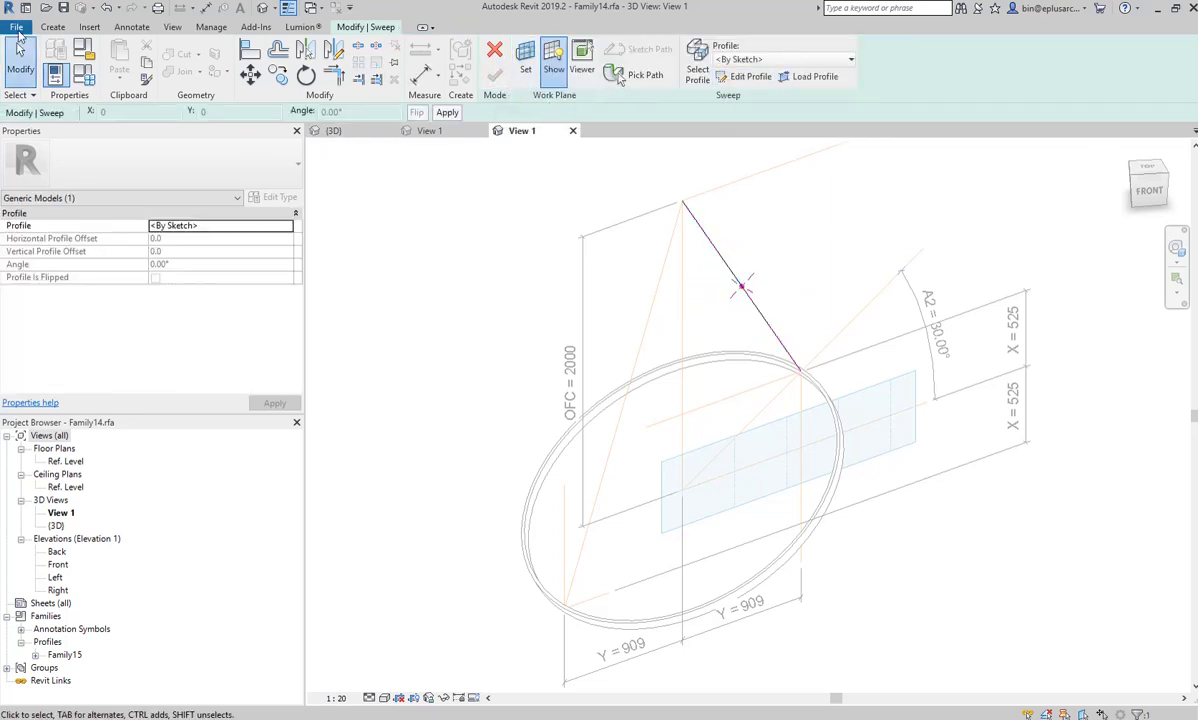
- Create a new profile family from the Metric Profile.rft template and start the Line tool
click(16, 27)
mouse_move(47, 81)
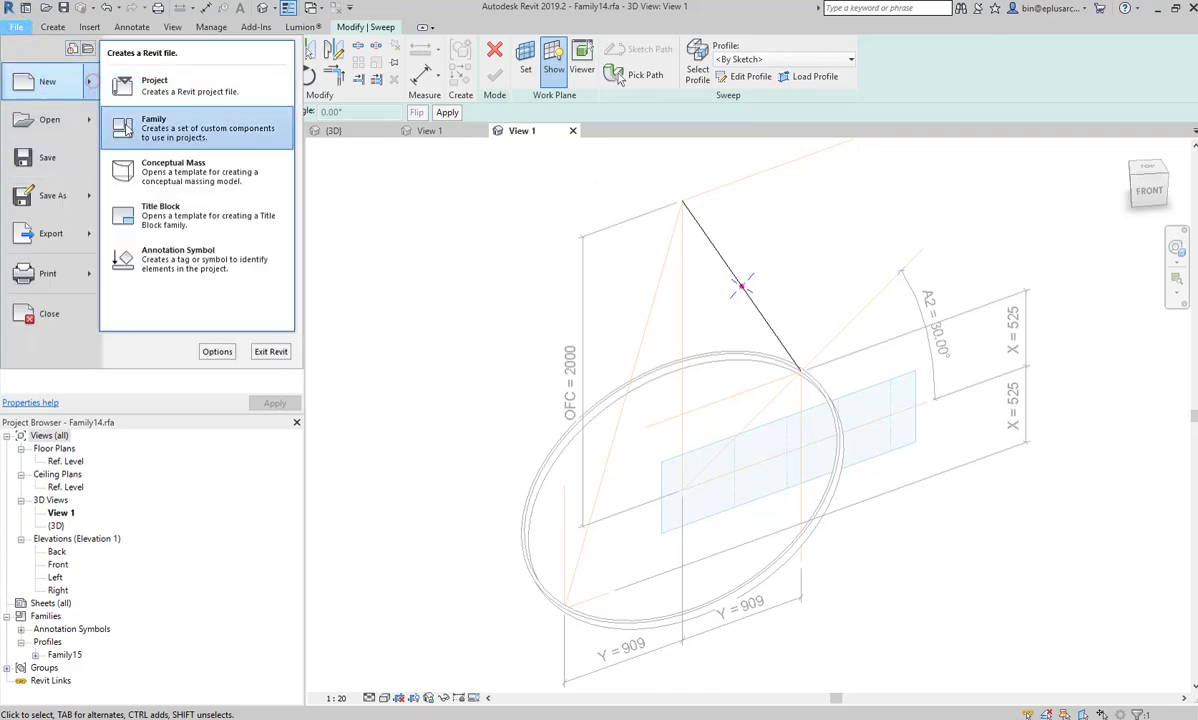
click(147, 130)
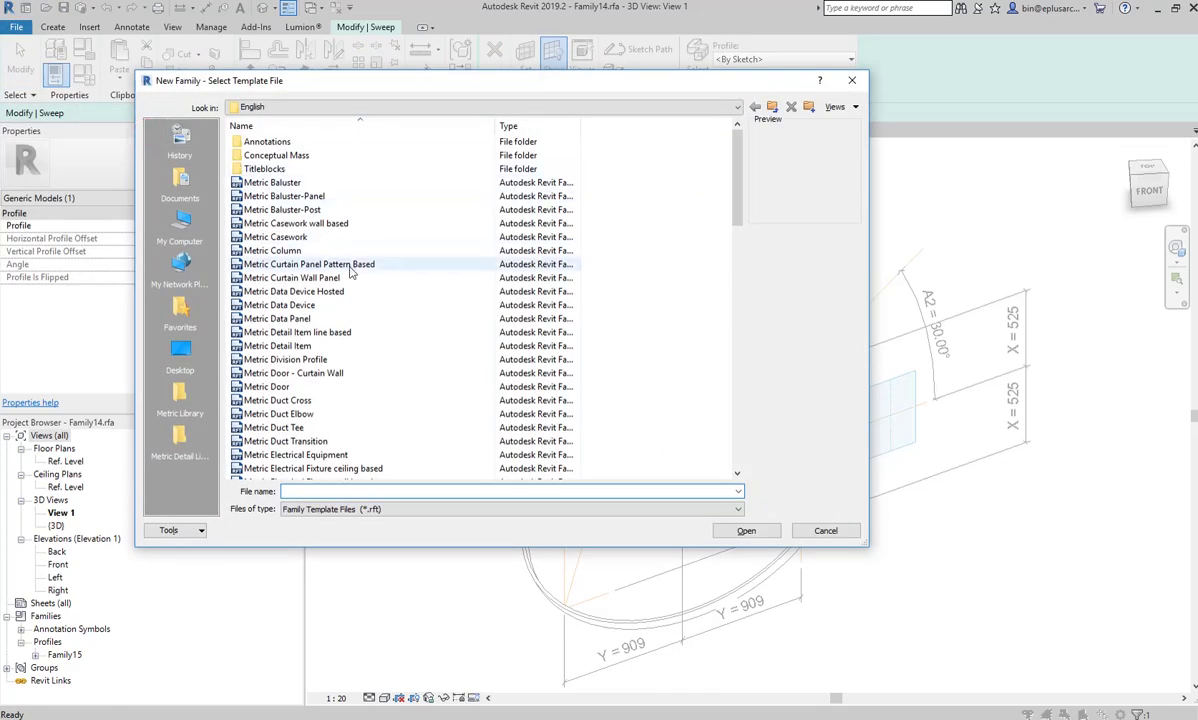
scroll(361, 283, down, 8)
scroll(361, 283, down, 4)
click(298, 362)
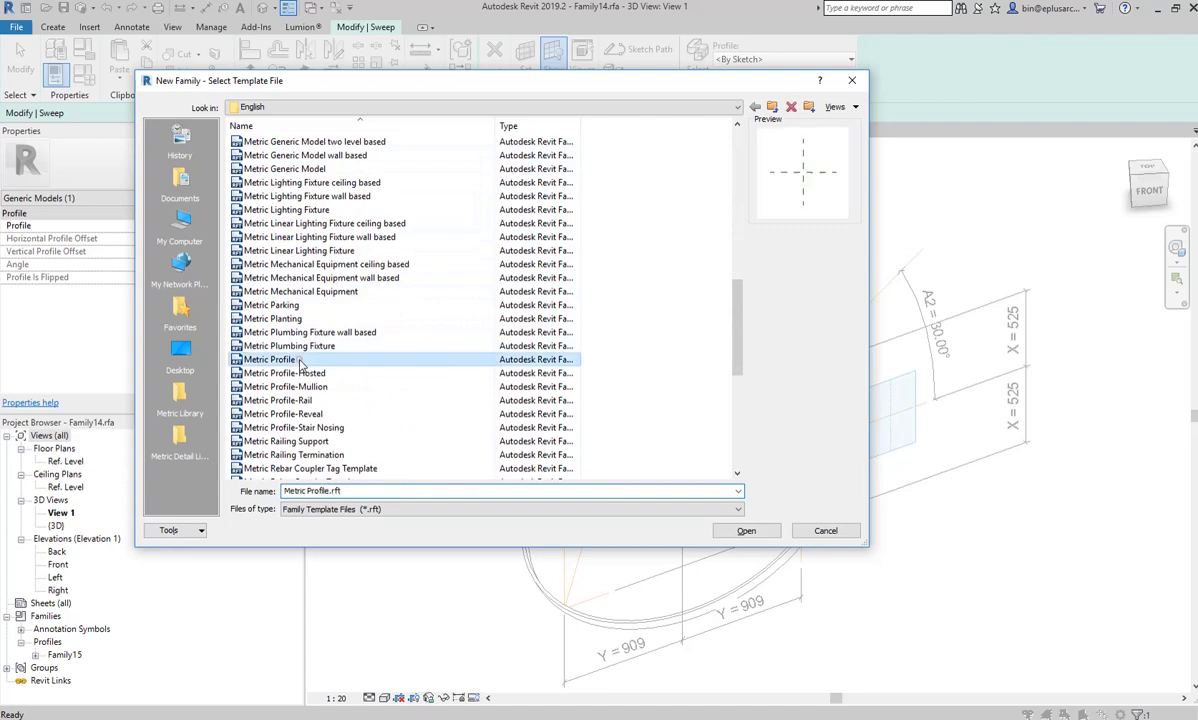
click(746, 531)
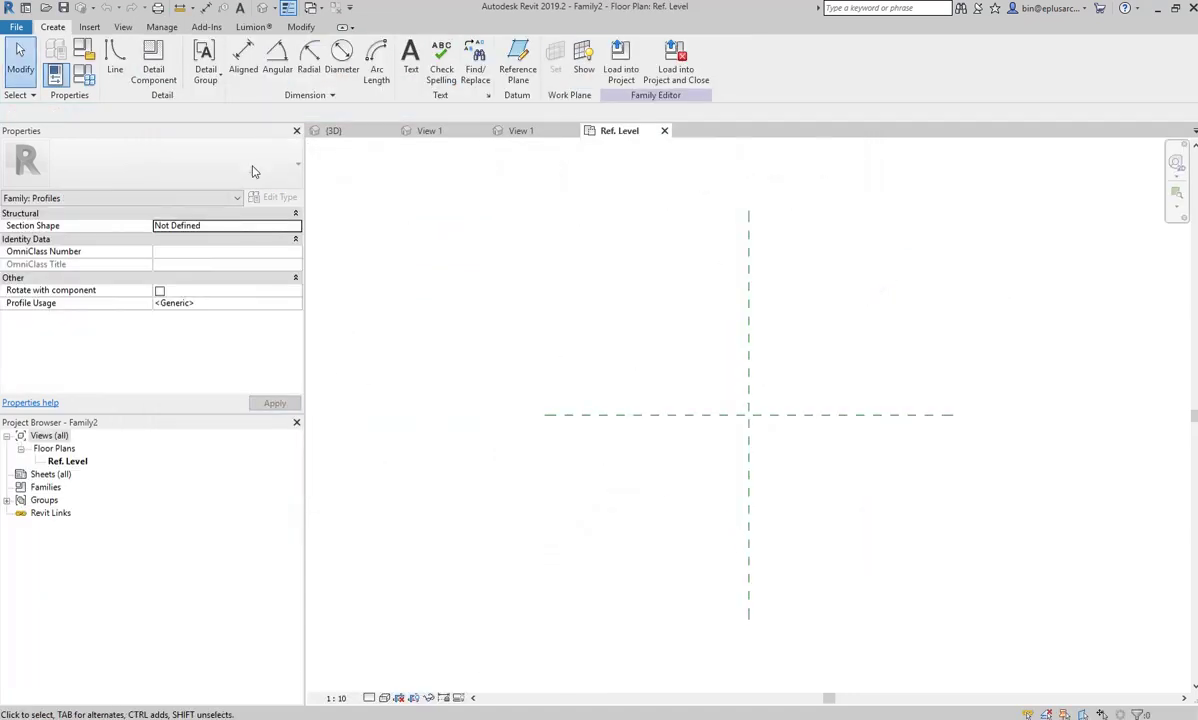
click(115, 58)
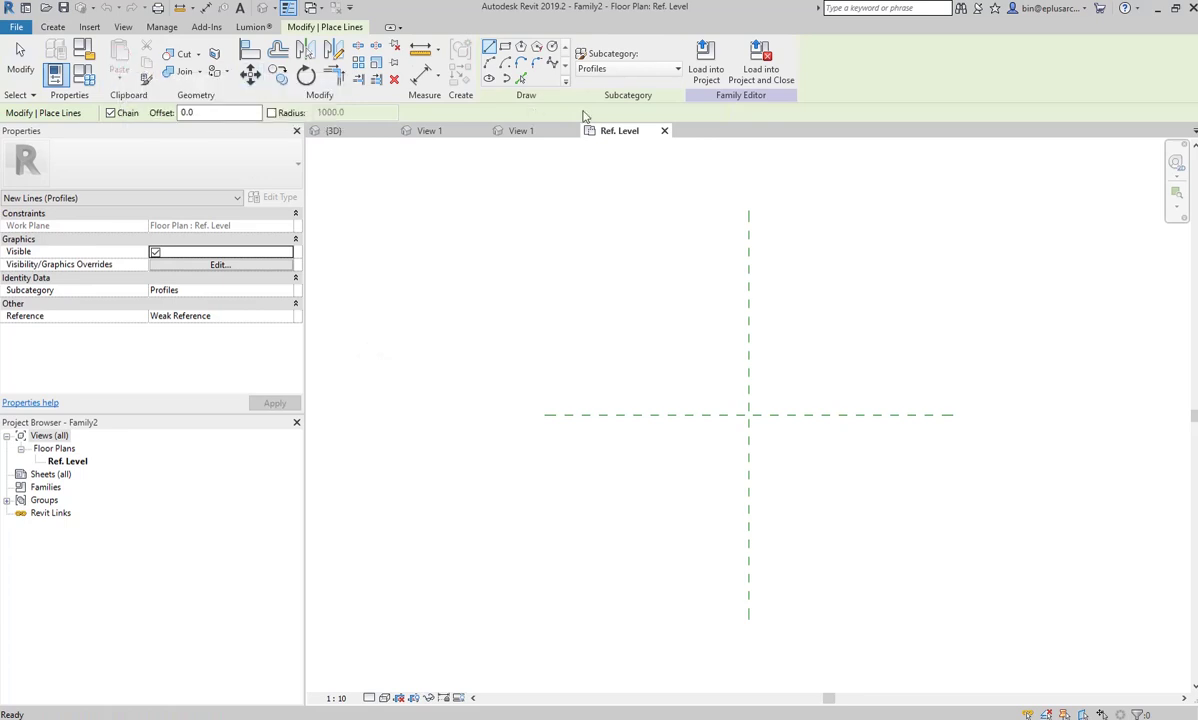
- Draw a circle of radius 180 centred on the reference-plane intersection
click(553, 47)
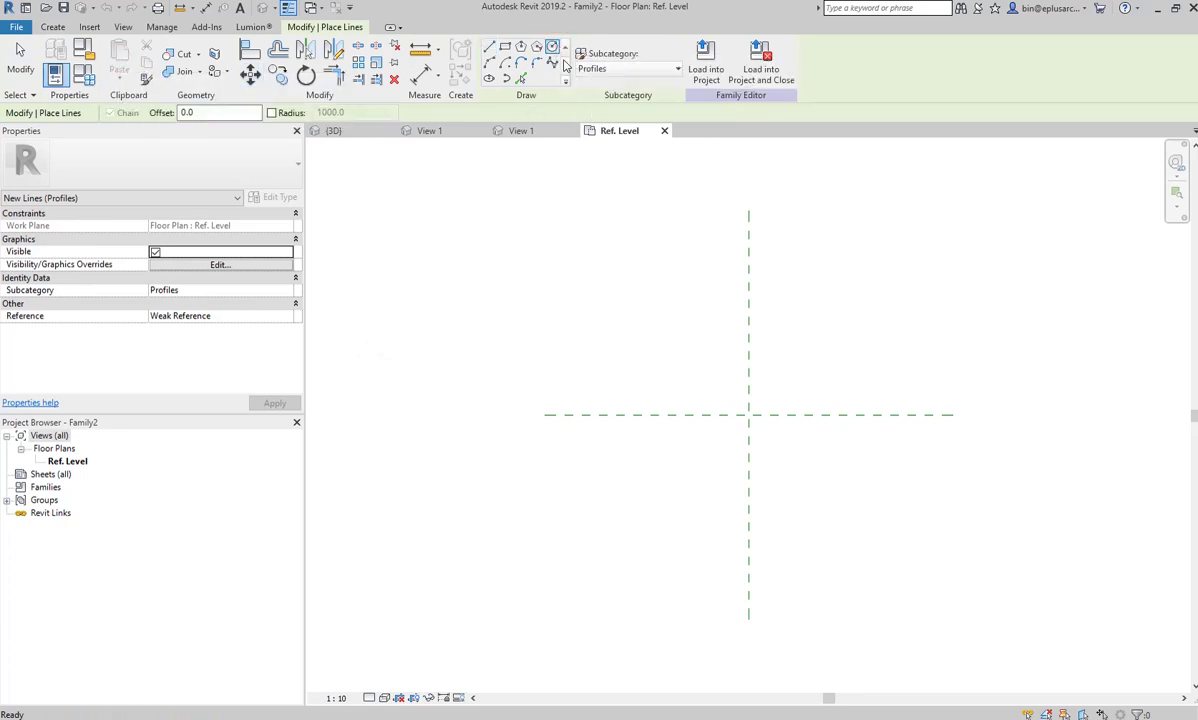
click(749, 415)
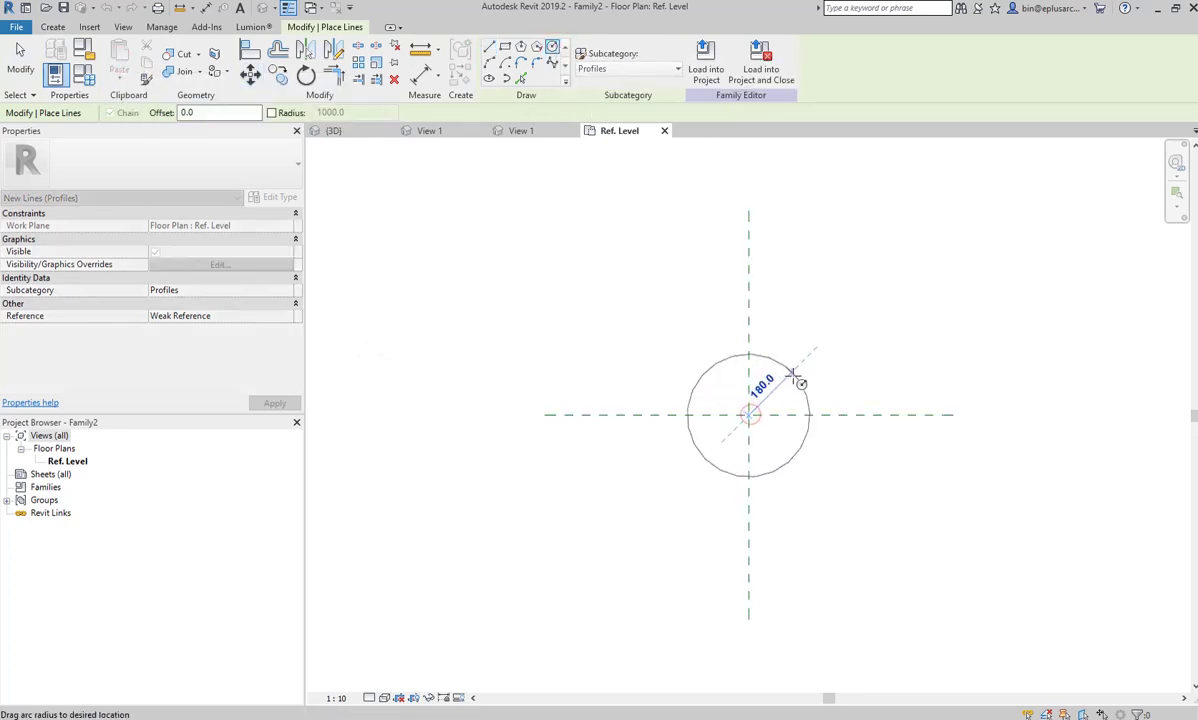
click(797, 374)
scroll(800, 385, up, 2)
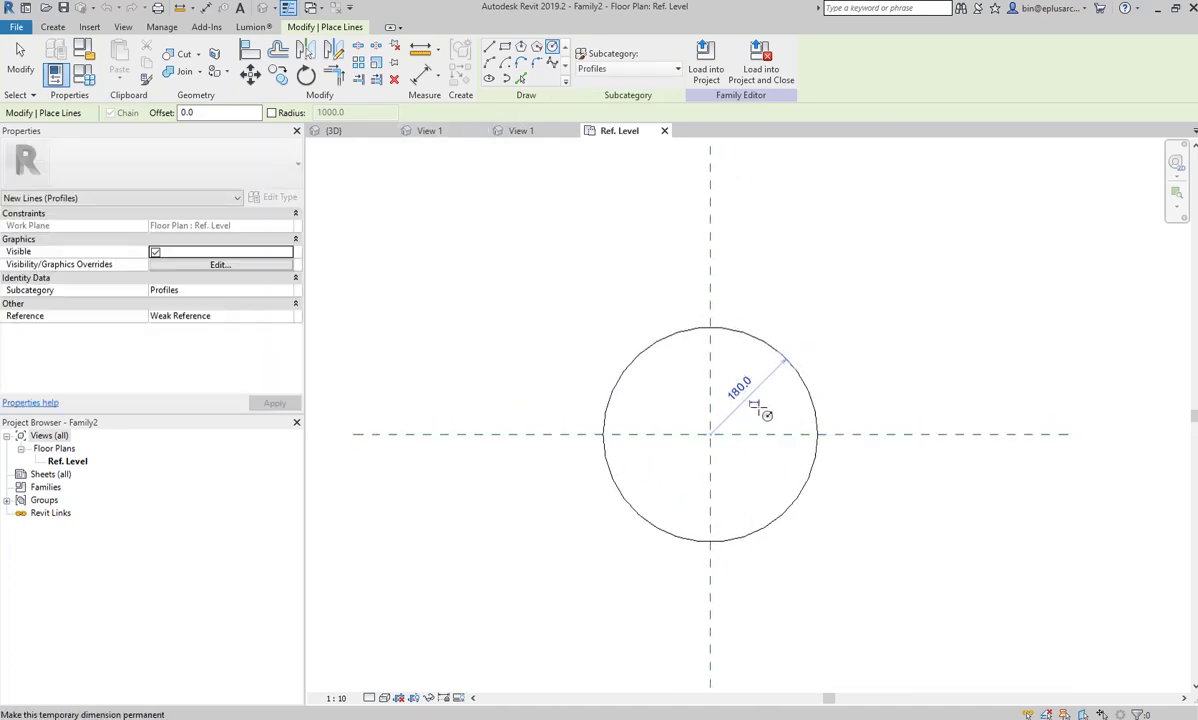
key(Escape)
key(Escape)
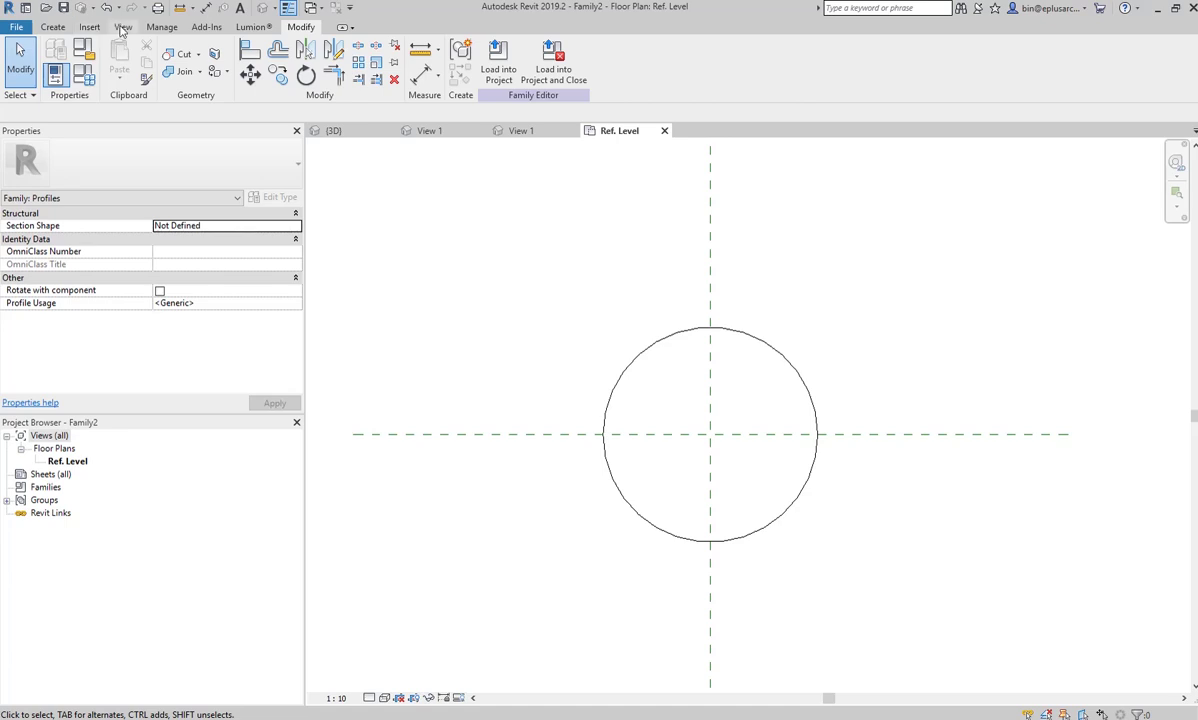
- Add a ø360 diameter dimension to the circle
click(58, 28)
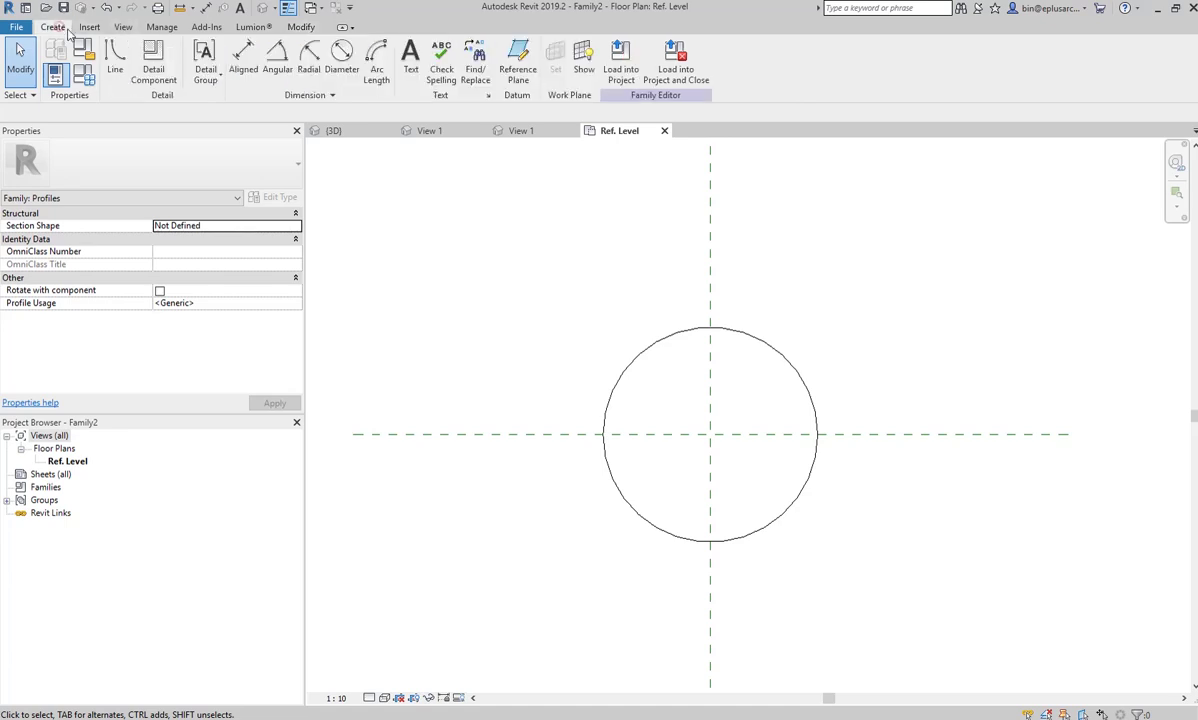
click(341, 67)
click(750, 337)
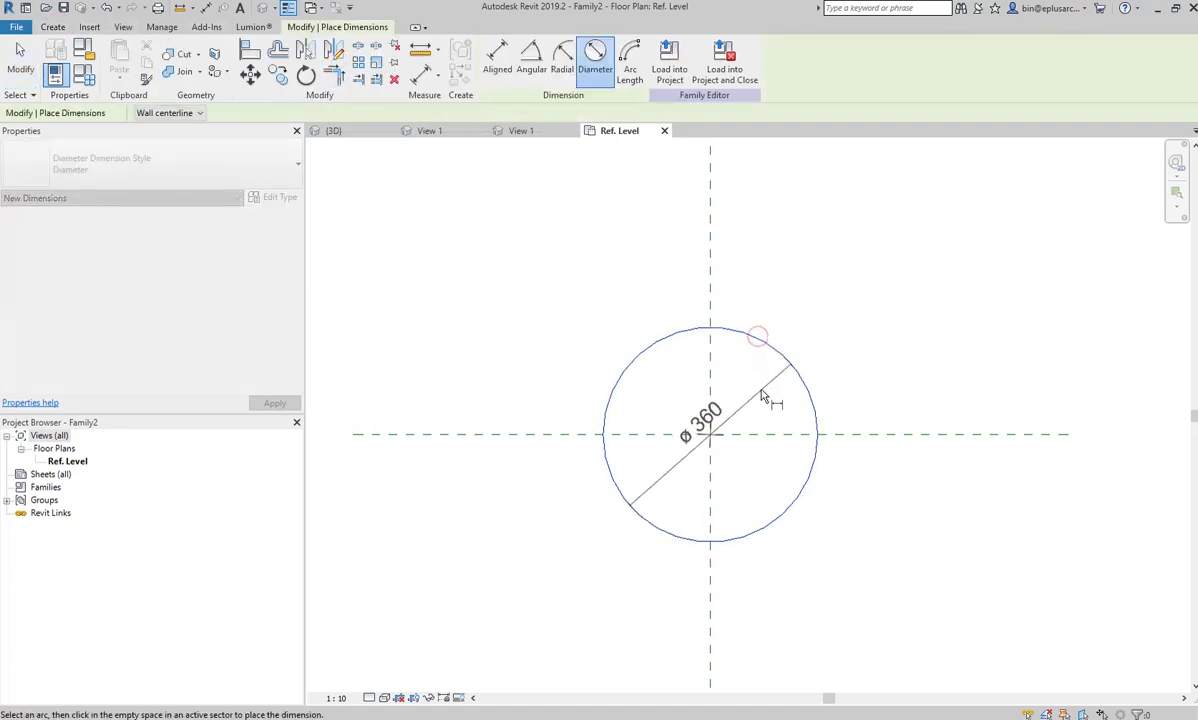
click(764, 396)
key(Escape)
middle_drag(795, 419, 759, 393)
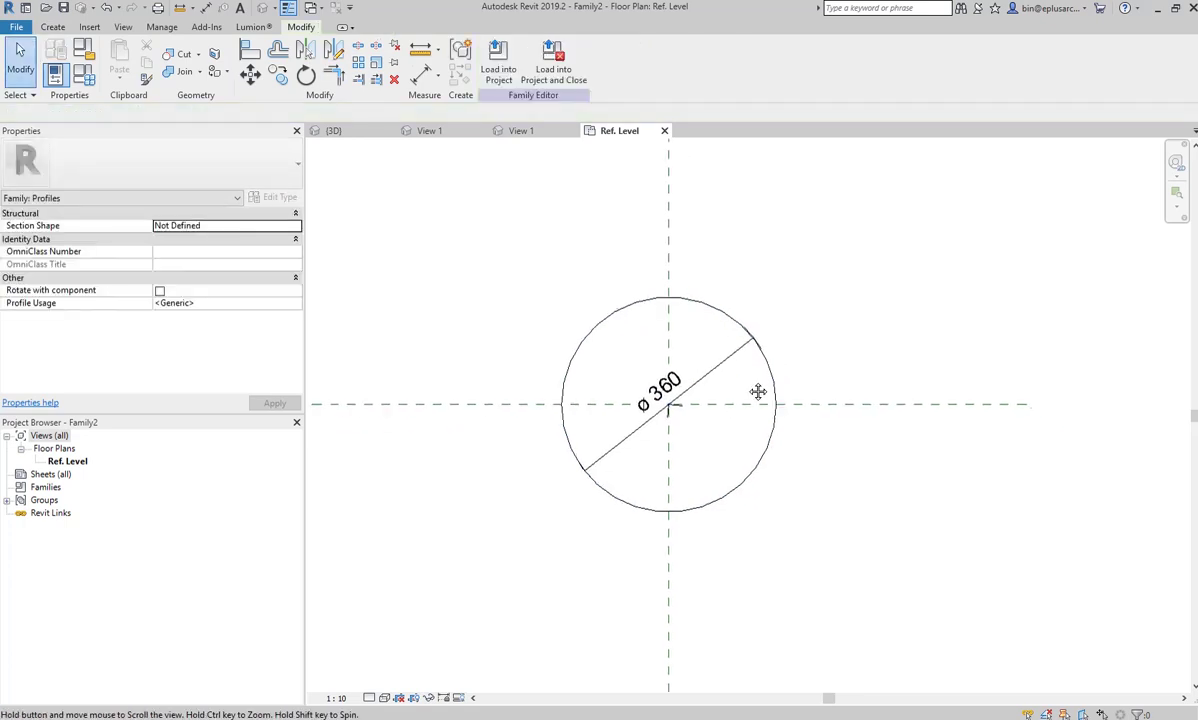
- Label the ø360 dimension with a new parameter named Profile Diameter
click(711, 369)
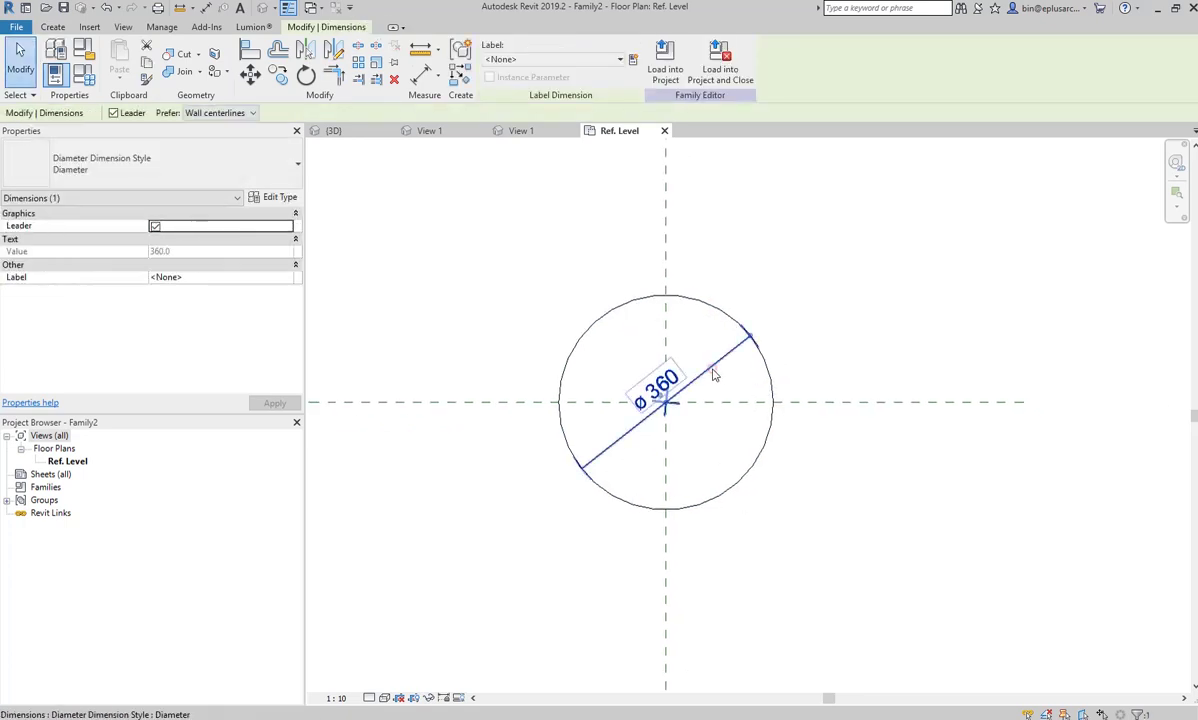
click(633, 61)
text(D)
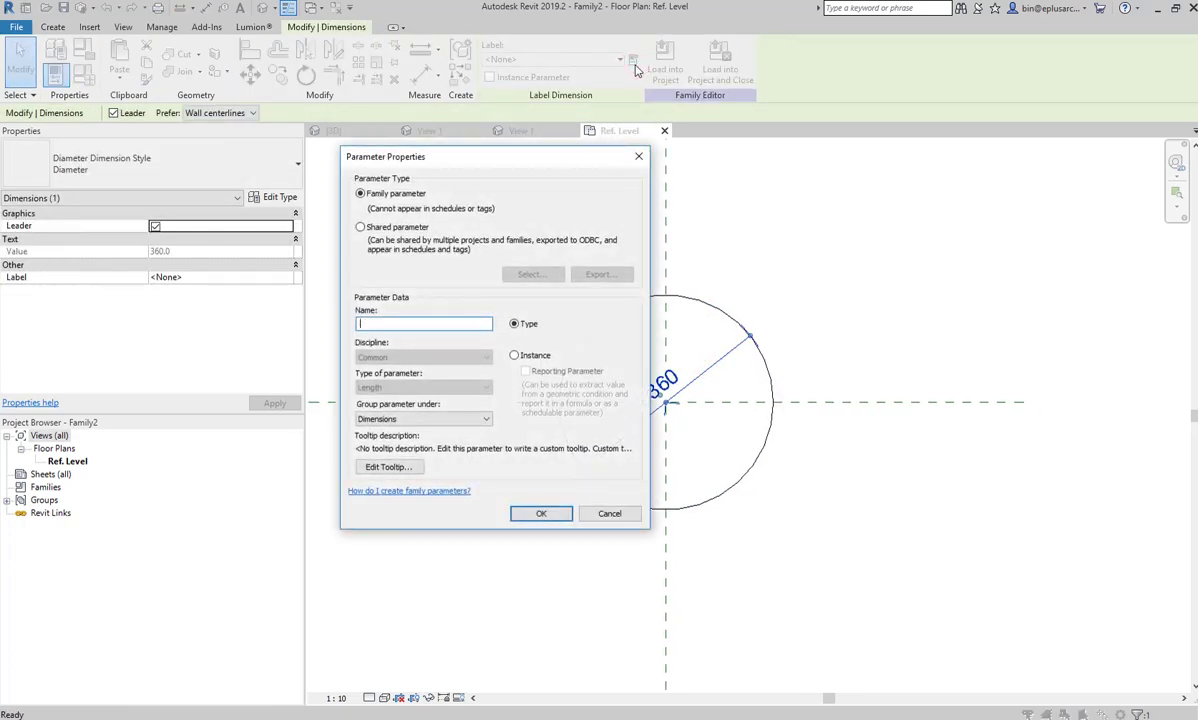
text(Profile Diameter)
click(544, 512)
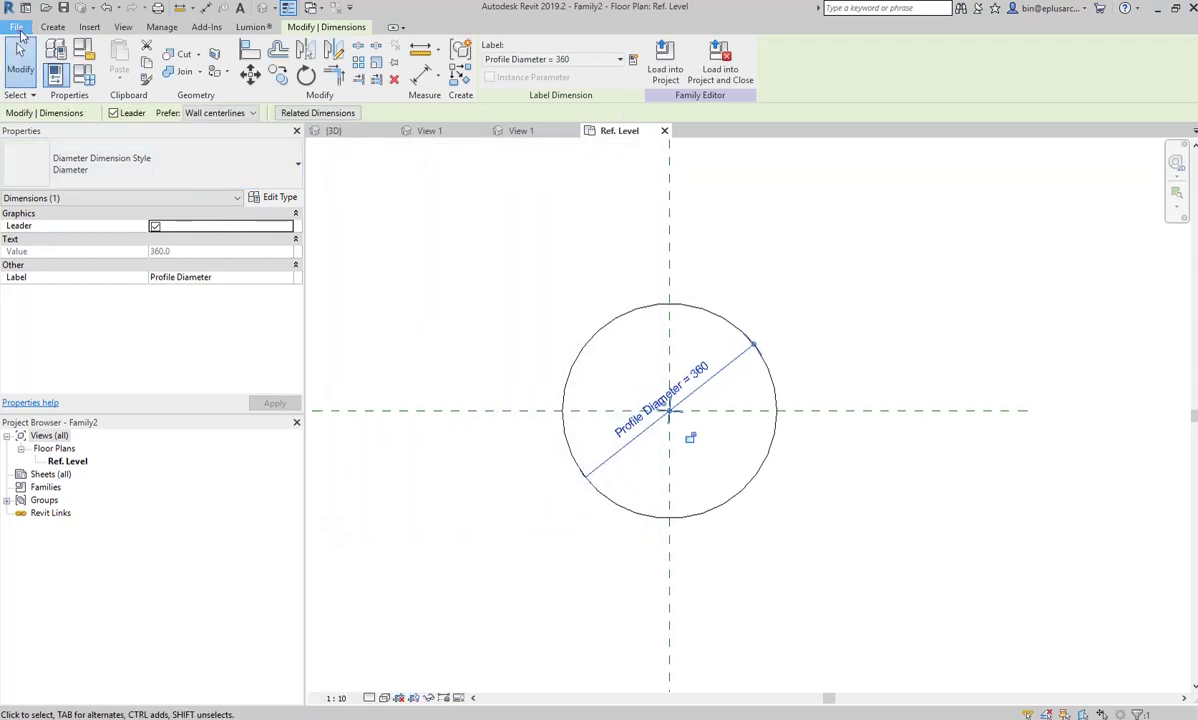
click(19, 30)
- Save the profile family to the Desktop as Cable Profile and load it into a project
click(66, 195)
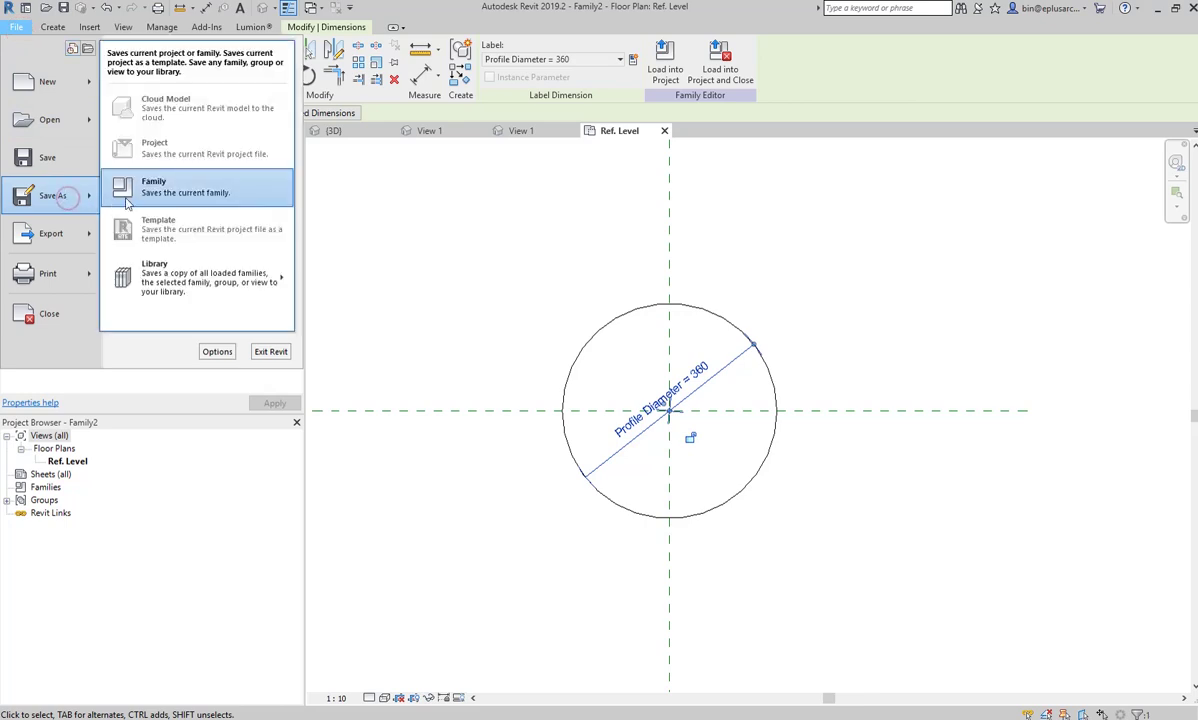
click(170, 196)
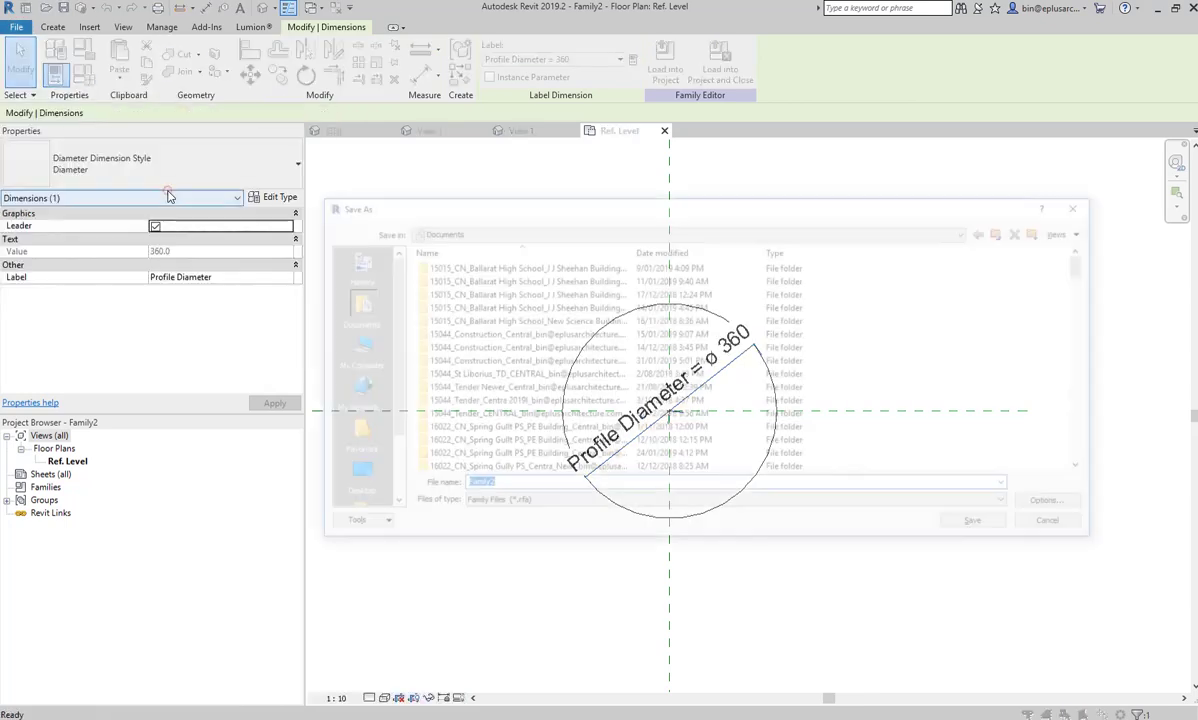
click(358, 478)
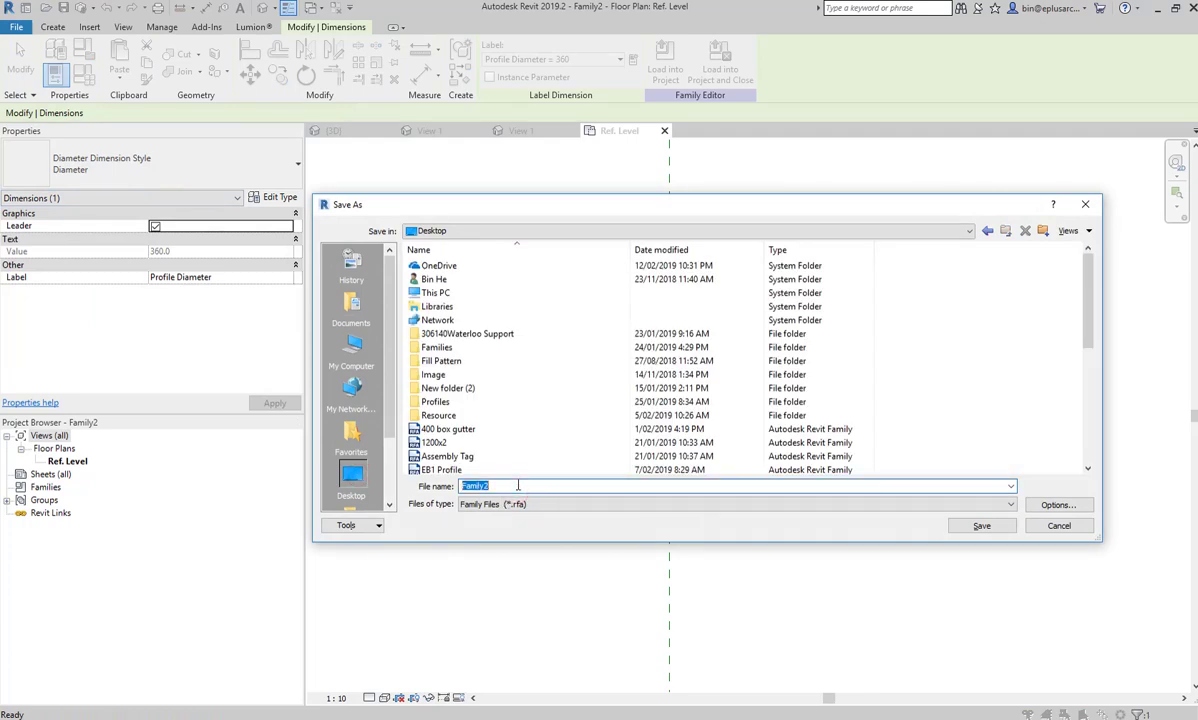
text(Cable Profile)
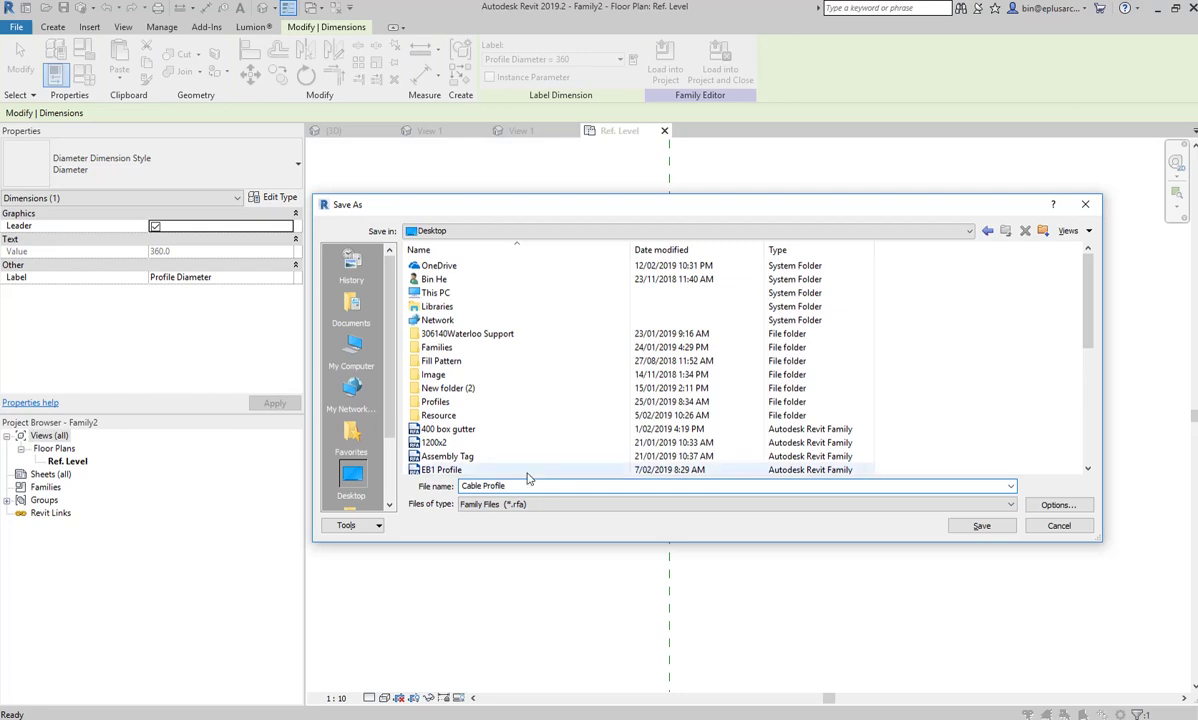
click(968, 526)
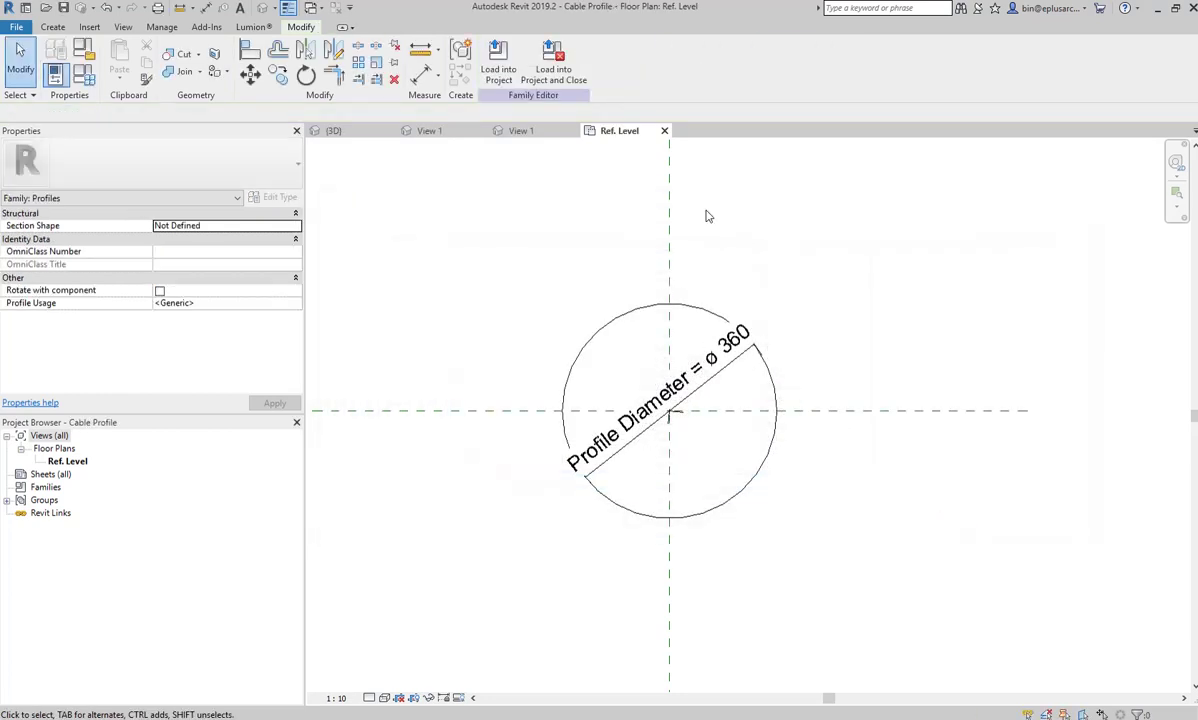
click(553, 62)
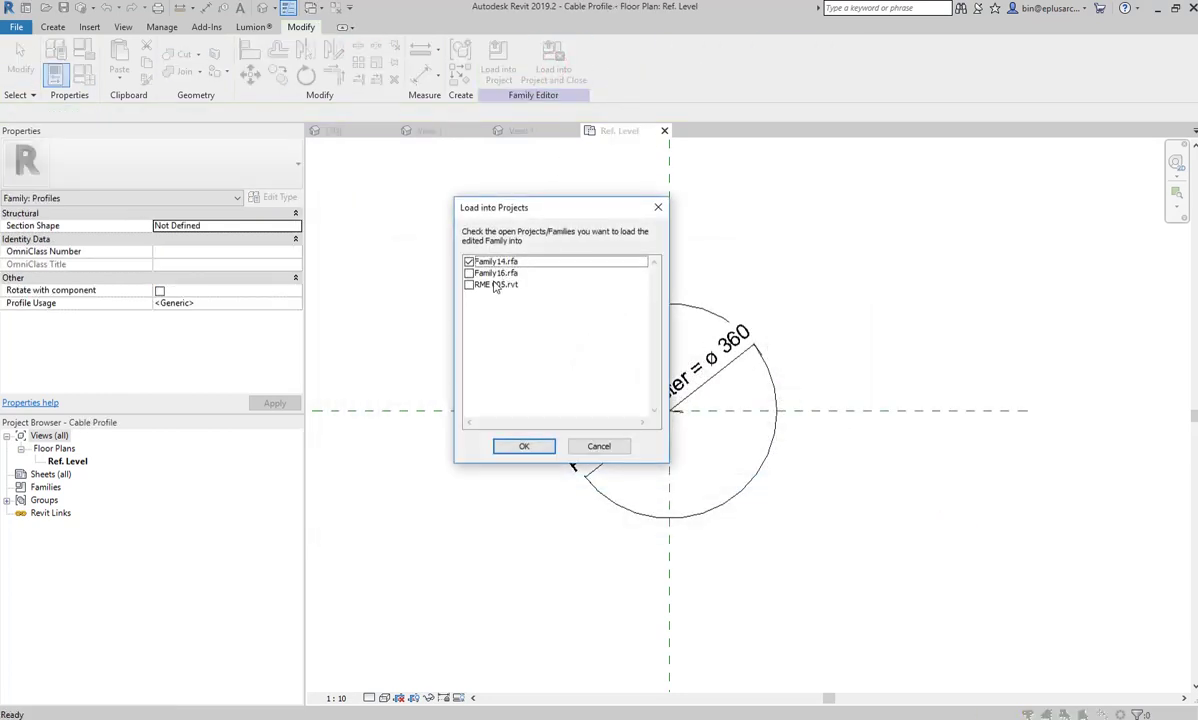
- Load Cable Profile into Family14.rfa and finish the sweep with it as the profile
click(533, 448)
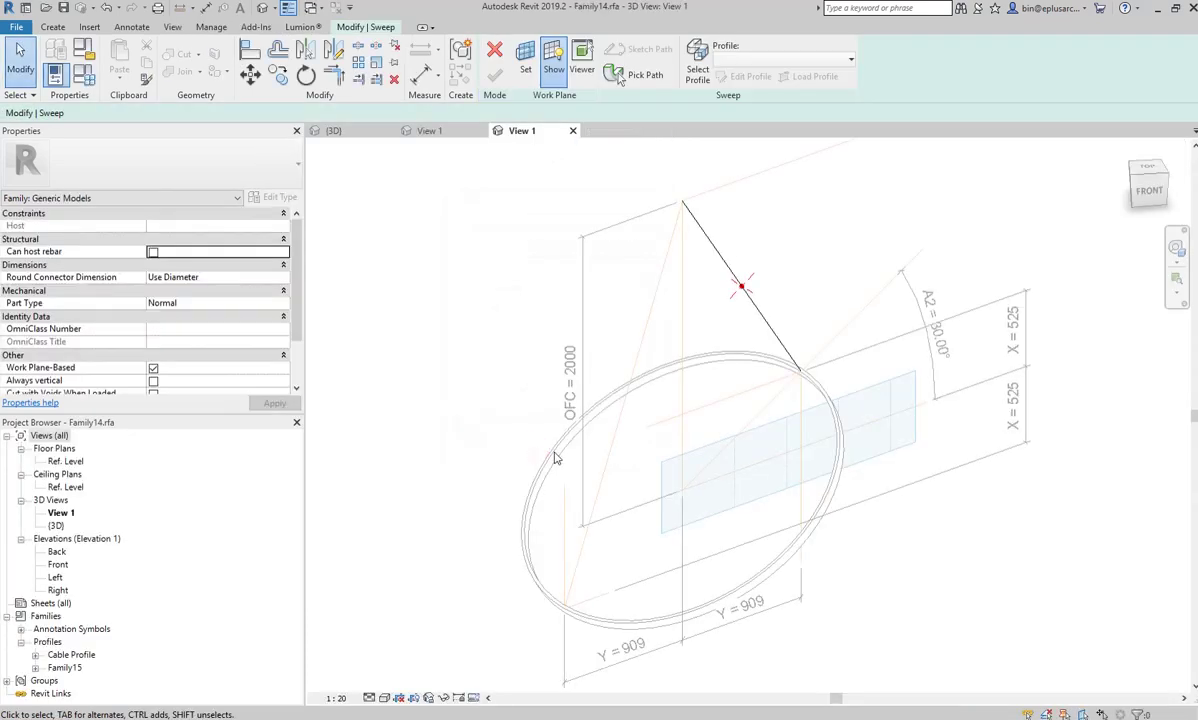
middle_drag(744, 368, 722, 364)
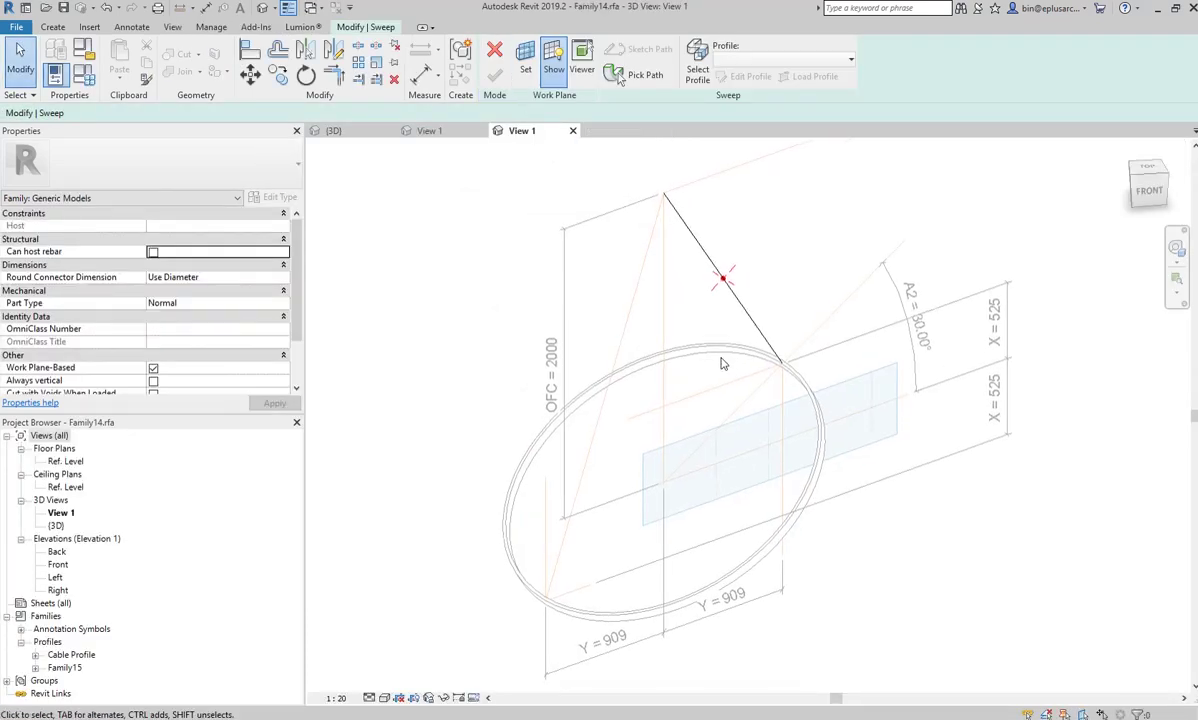
click(778, 57)
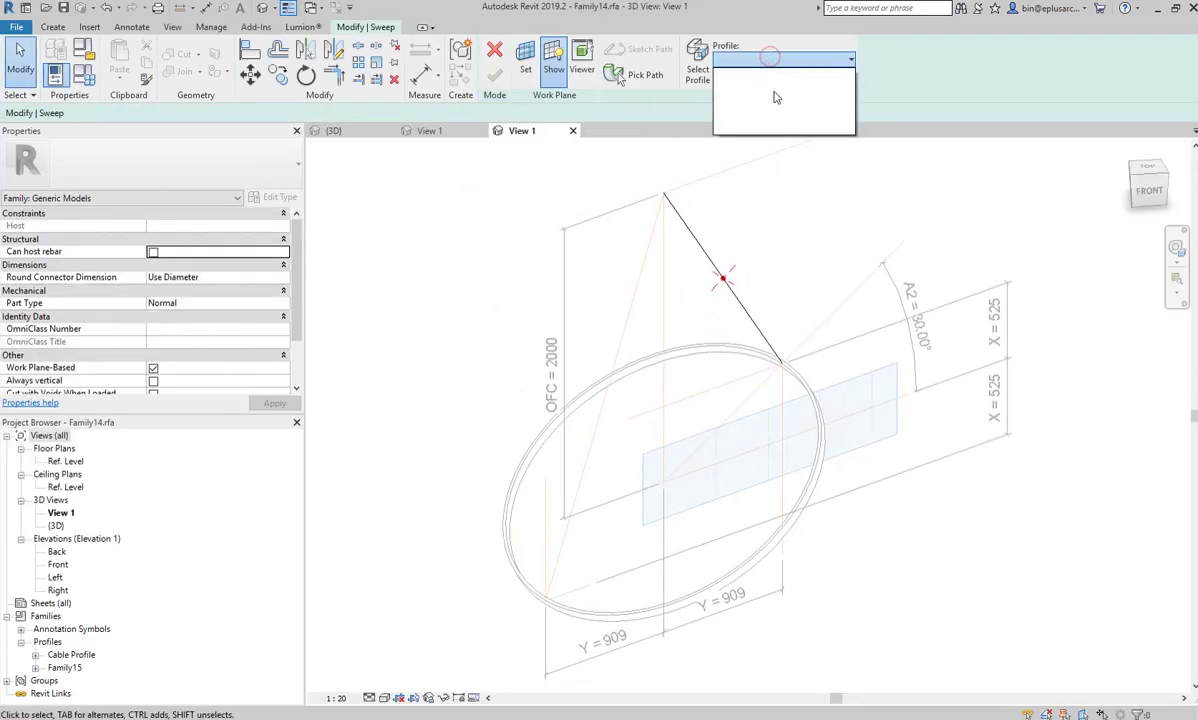
click(751, 63)
click(692, 70)
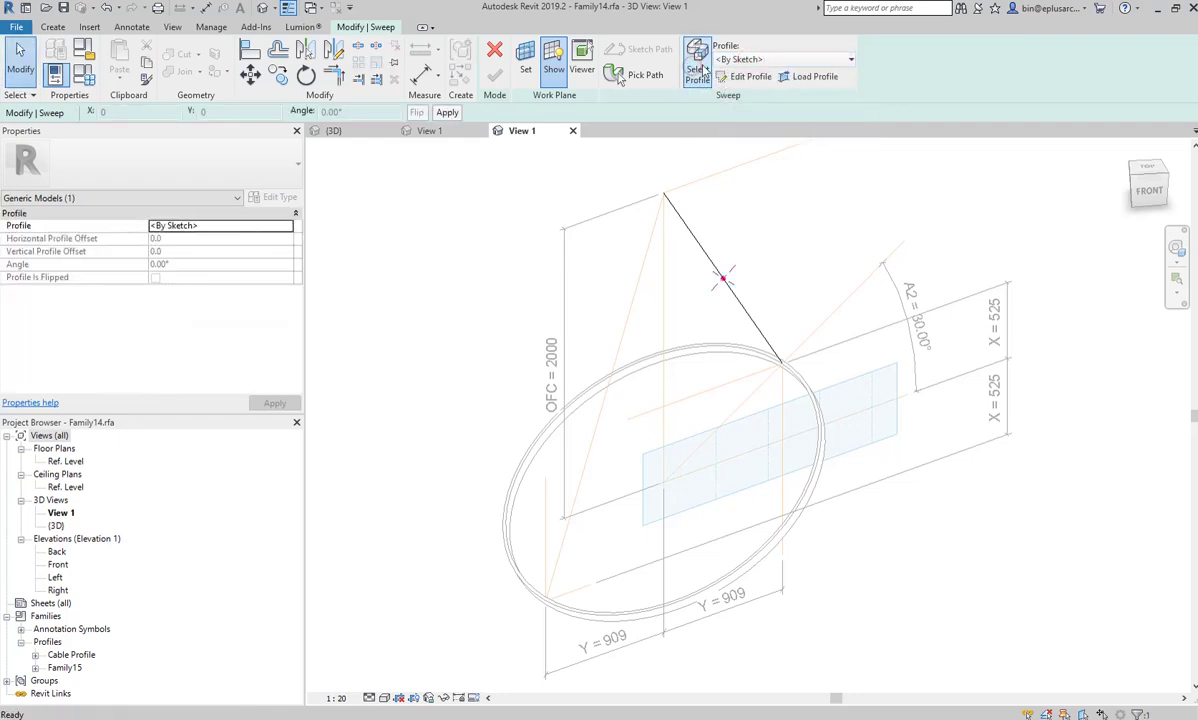
click(766, 60)
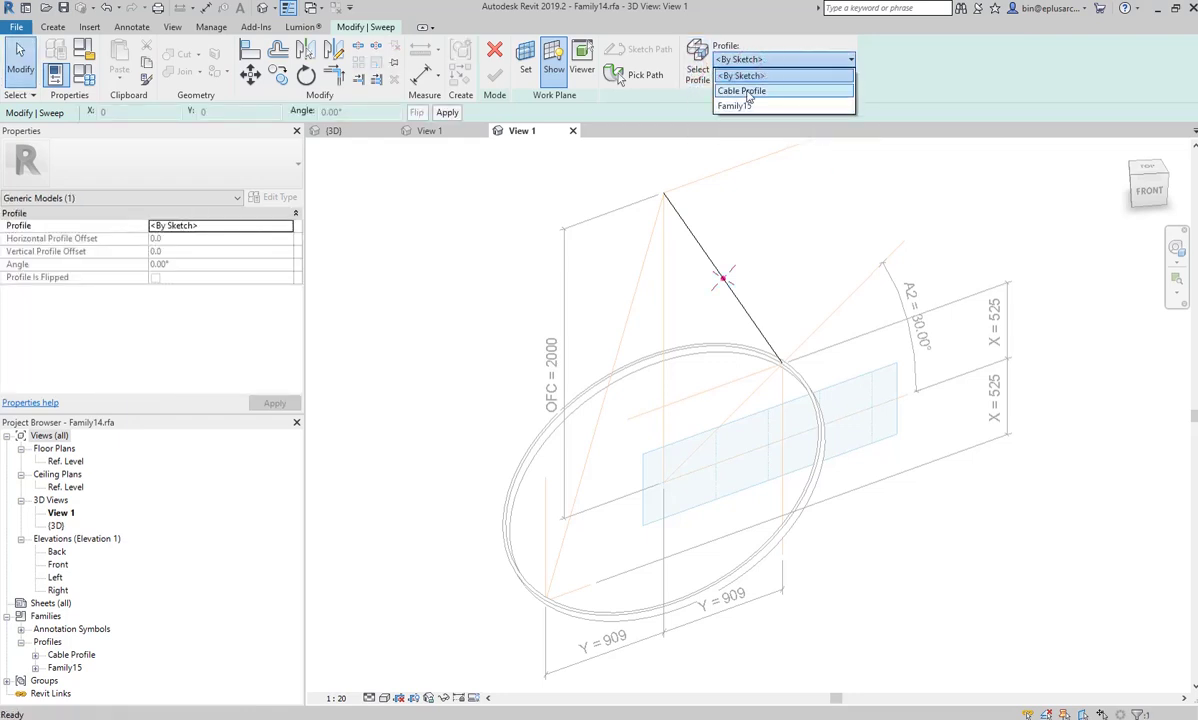
click(748, 92)
click(495, 76)
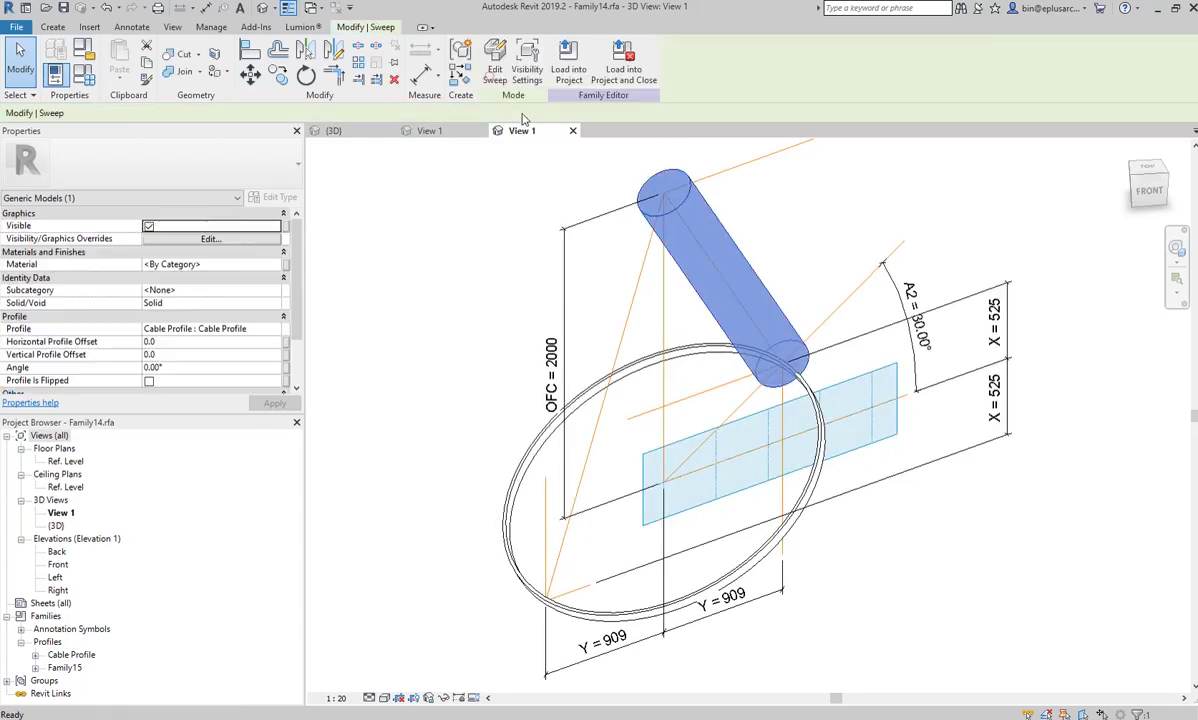
mouse_move(640, 300)
shift+middle_down()
mouse_move(671, 290)
mouse_move(676, 305)
mouse_move(546, 316)
shift+middle_up()
click(671, 290)
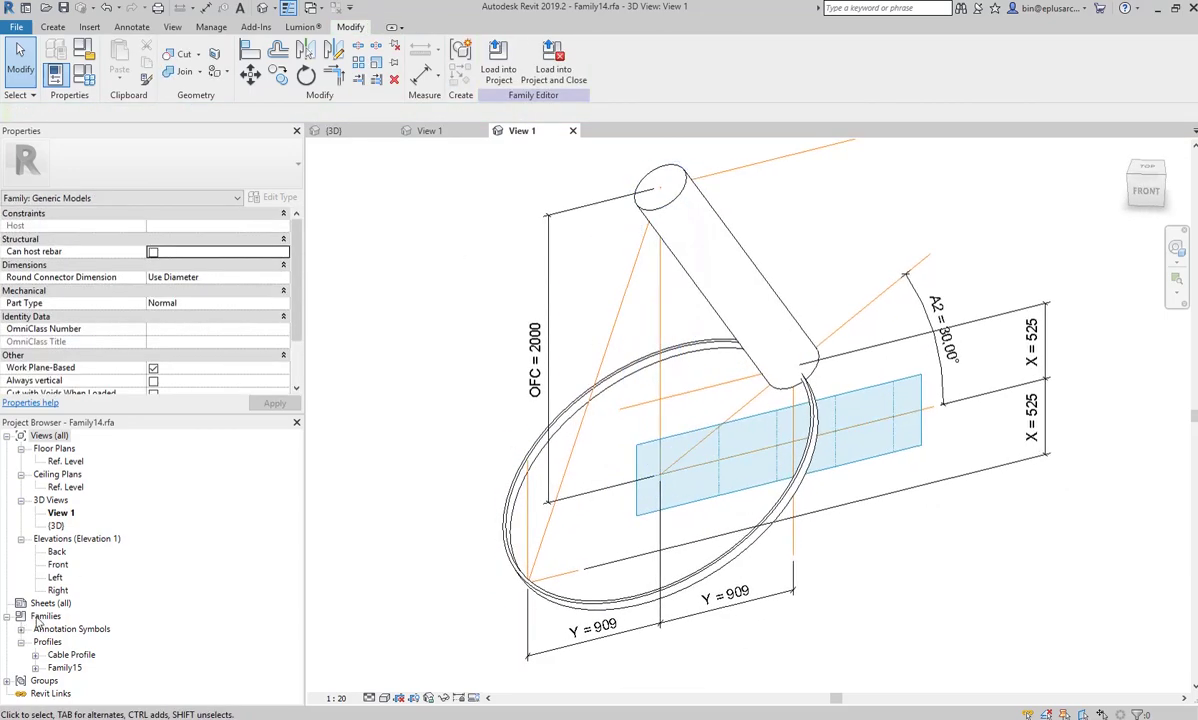
- Change the Cable Profile type's Profile Diameter from 360.0 to 2.0
click(60, 655)
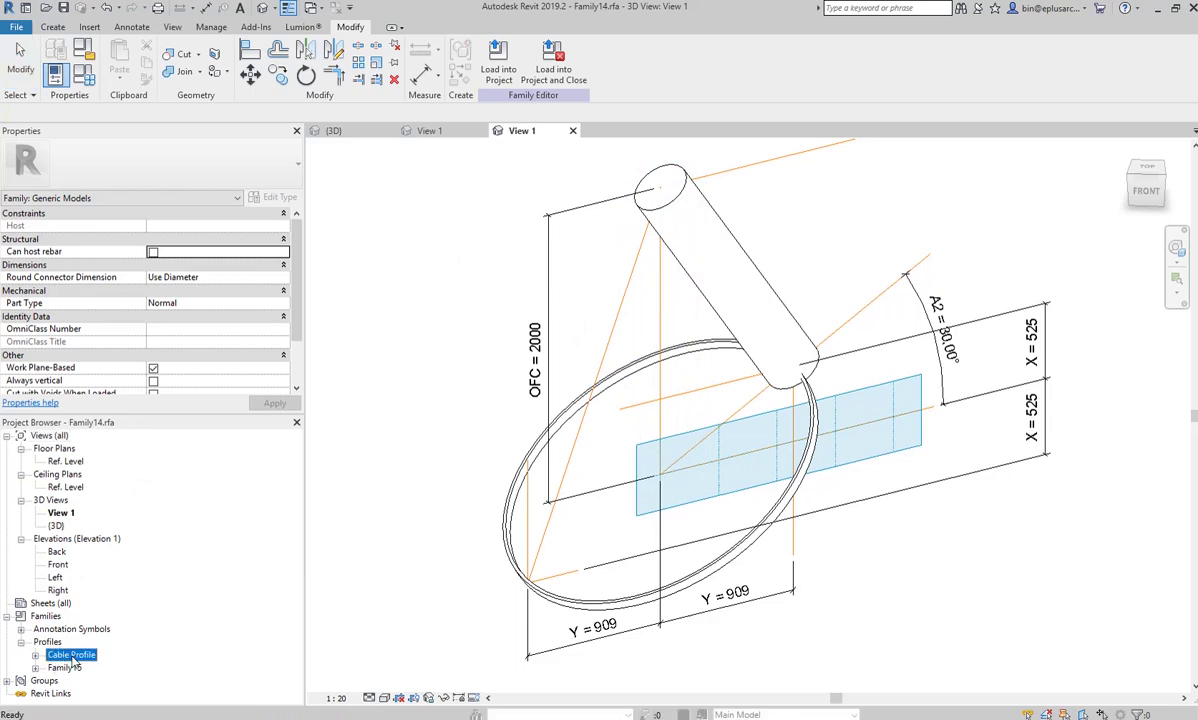
click(36, 655)
double_click(88, 668)
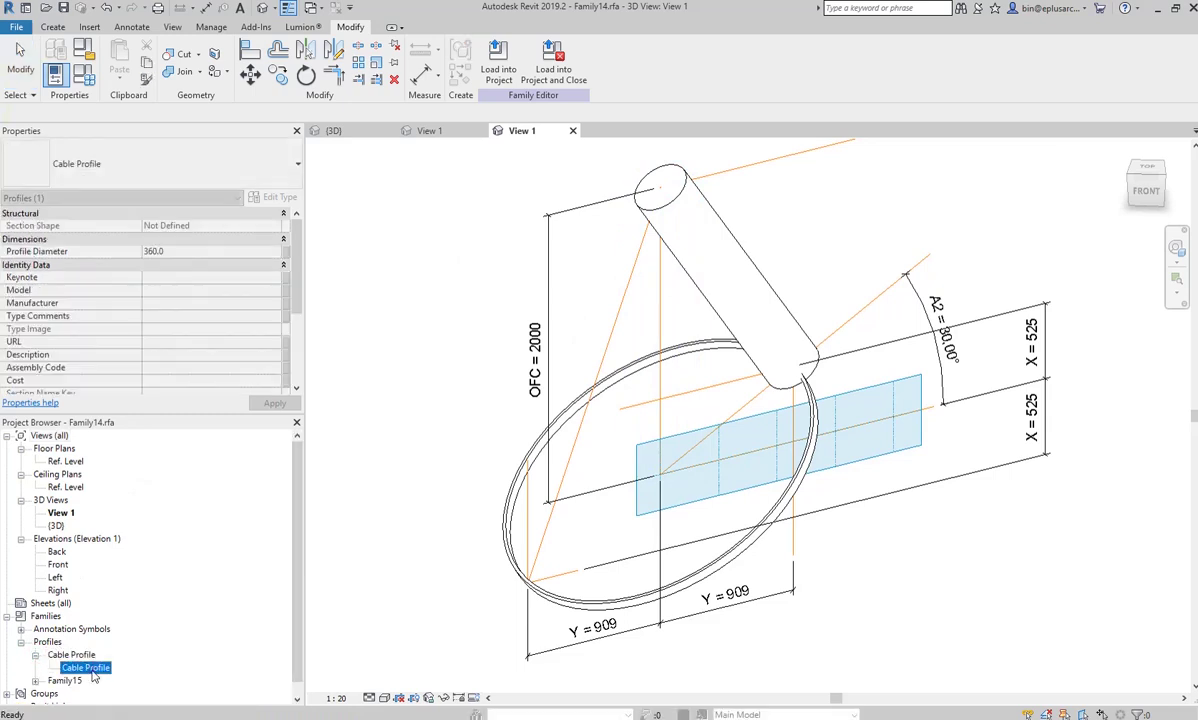
double_click(588, 348)
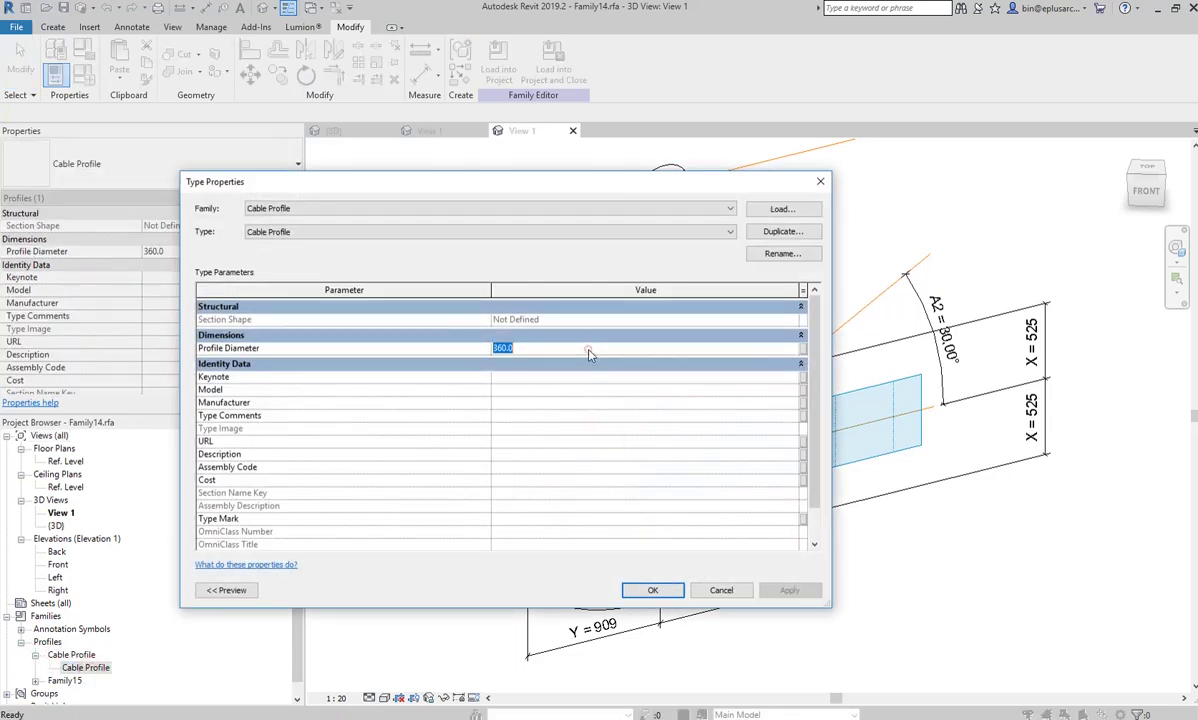
key(BackSpace)
click(655, 589)
- Re-path the cable sweep along the cone's left slanted edge using Cable Profile
key(Escape)
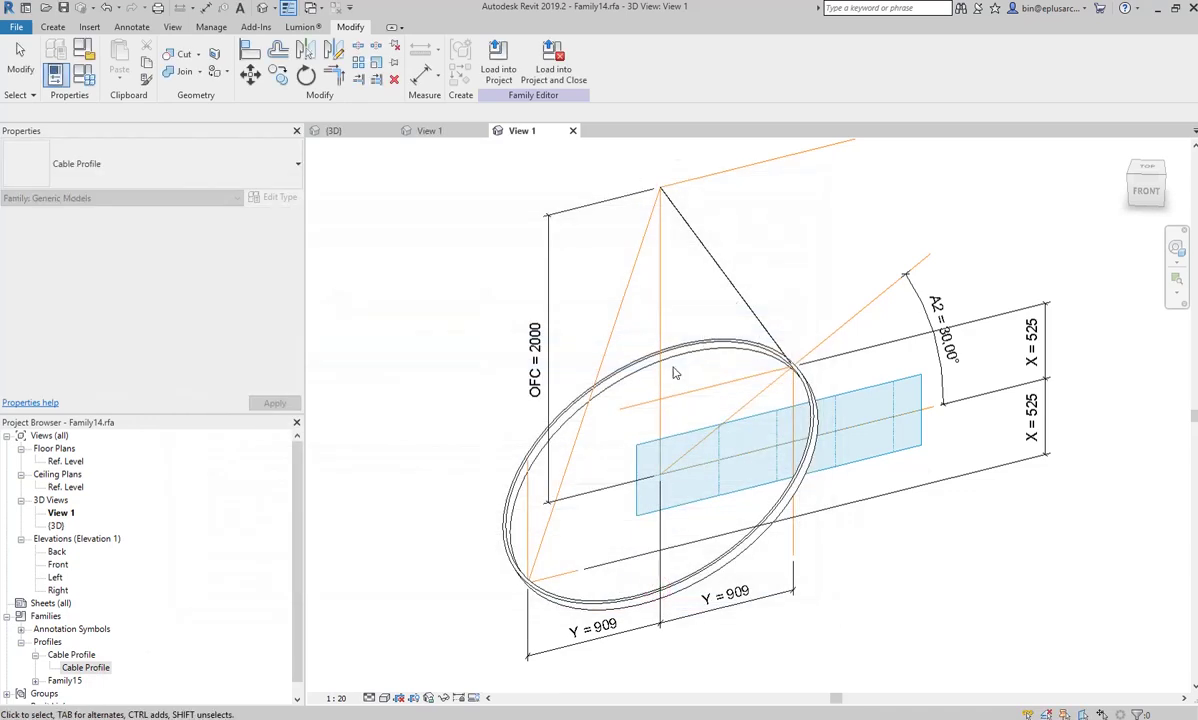
mouse_move(632, 379)
shift+middle_down()
mouse_move(507, 423)
mouse_move(516, 330)
shift+middle_up()
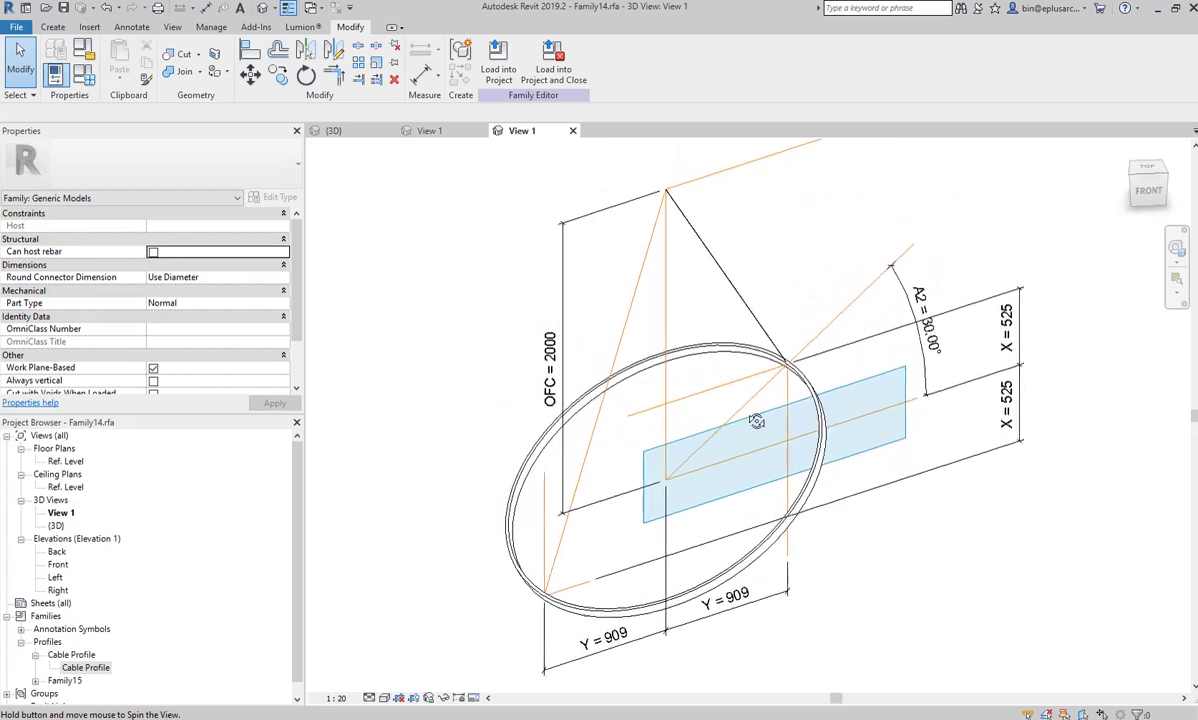
click(714, 265)
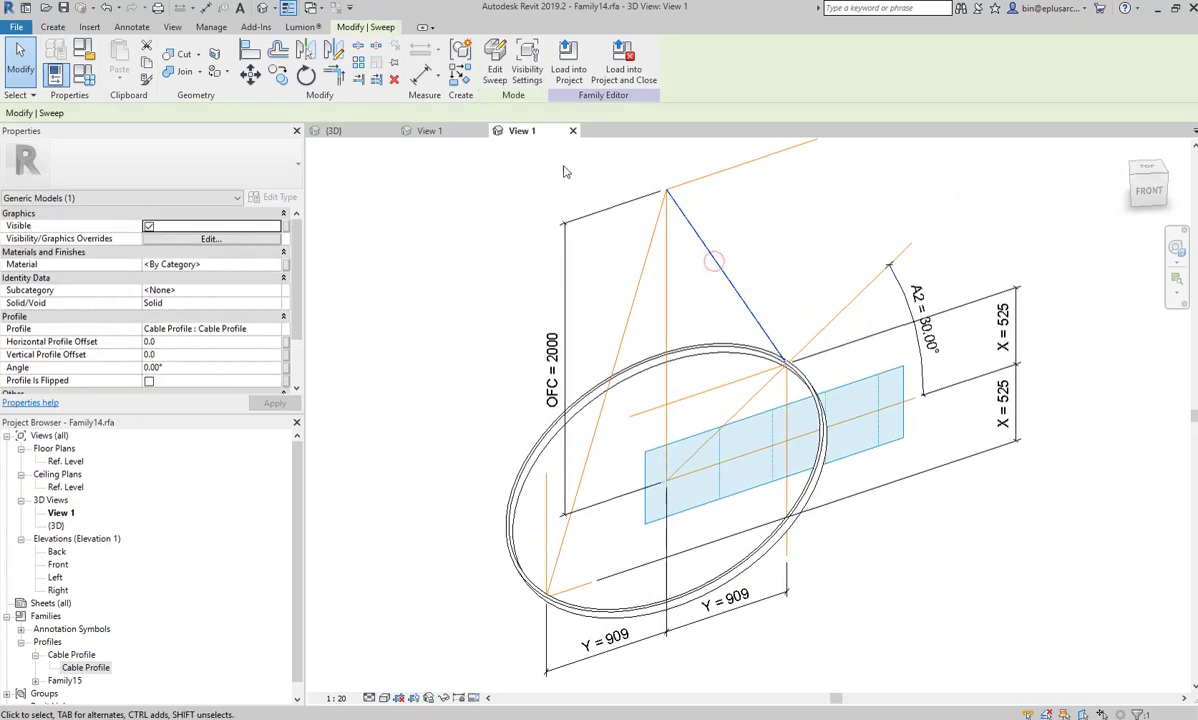
click(461, 78)
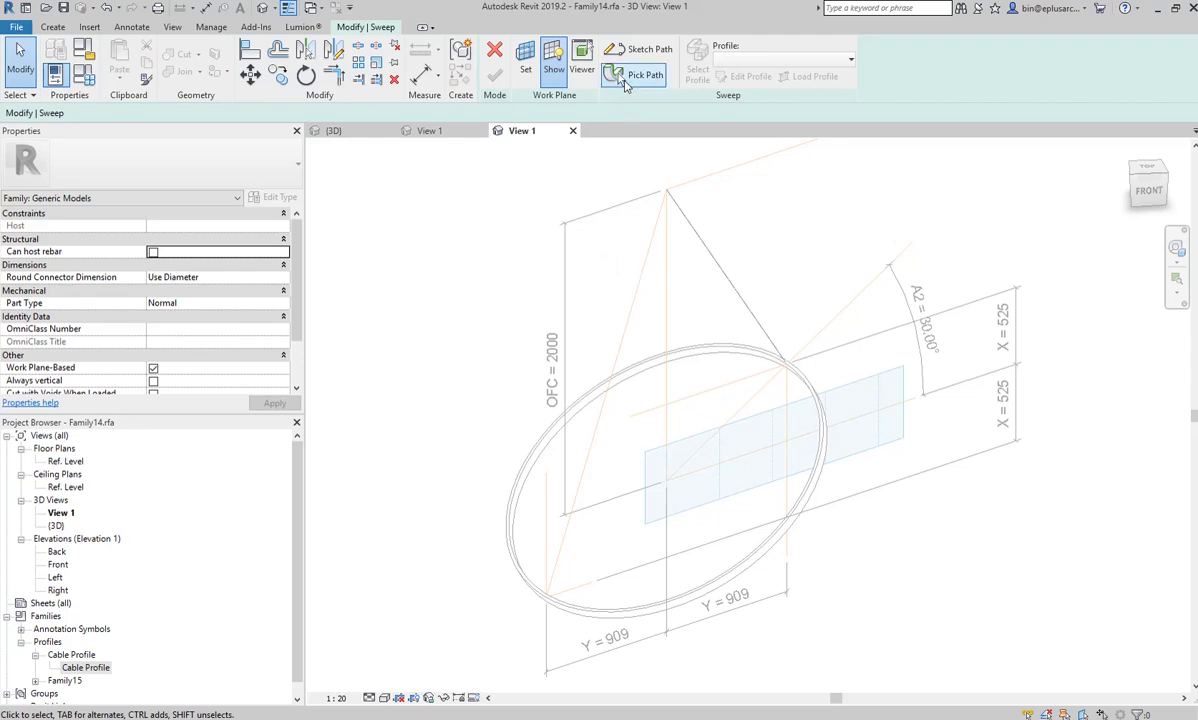
click(625, 84)
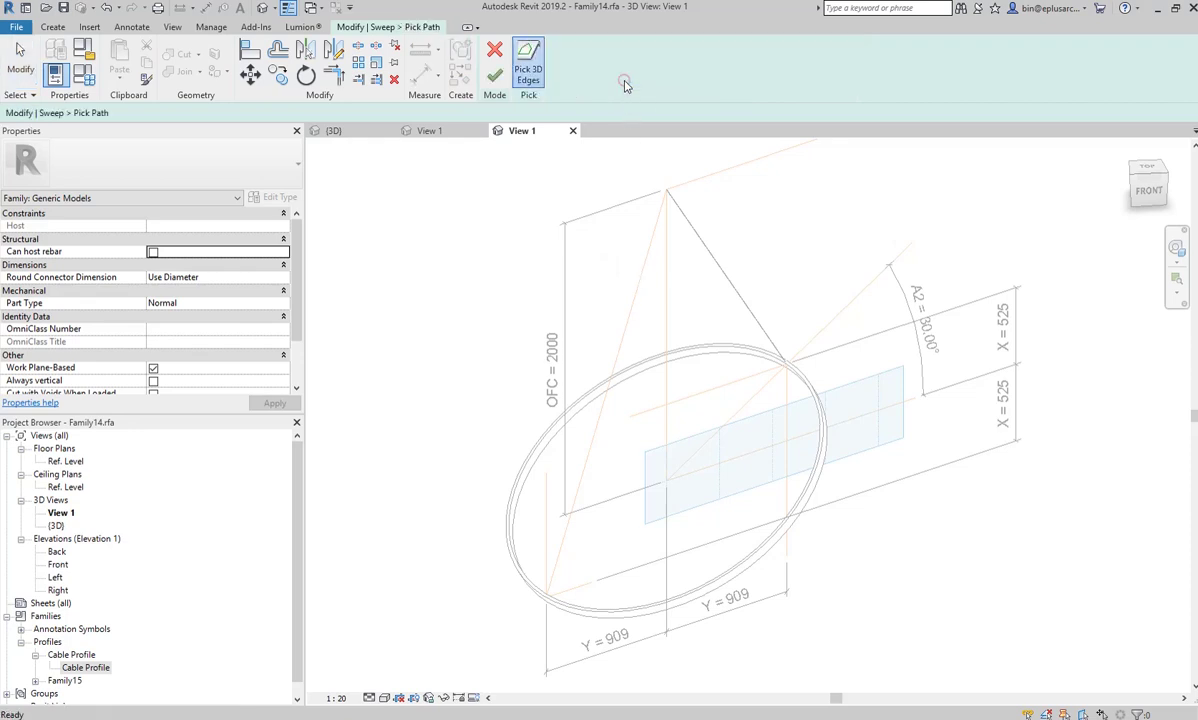
click(632, 302)
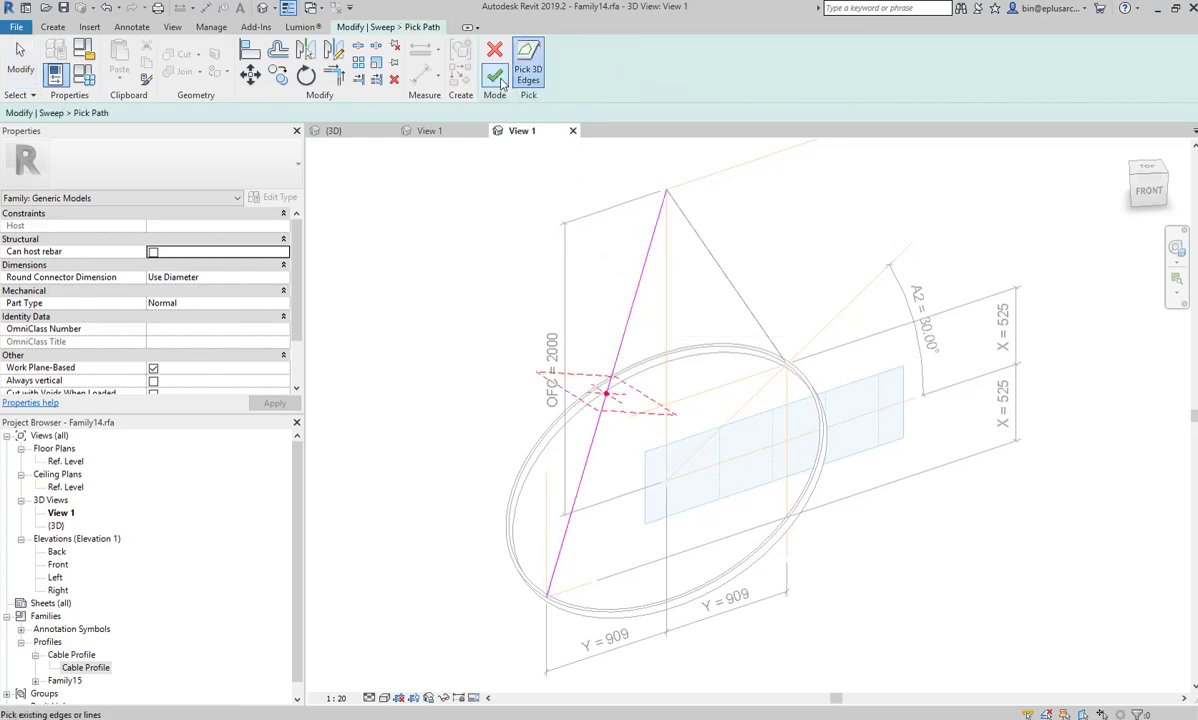
click(499, 80)
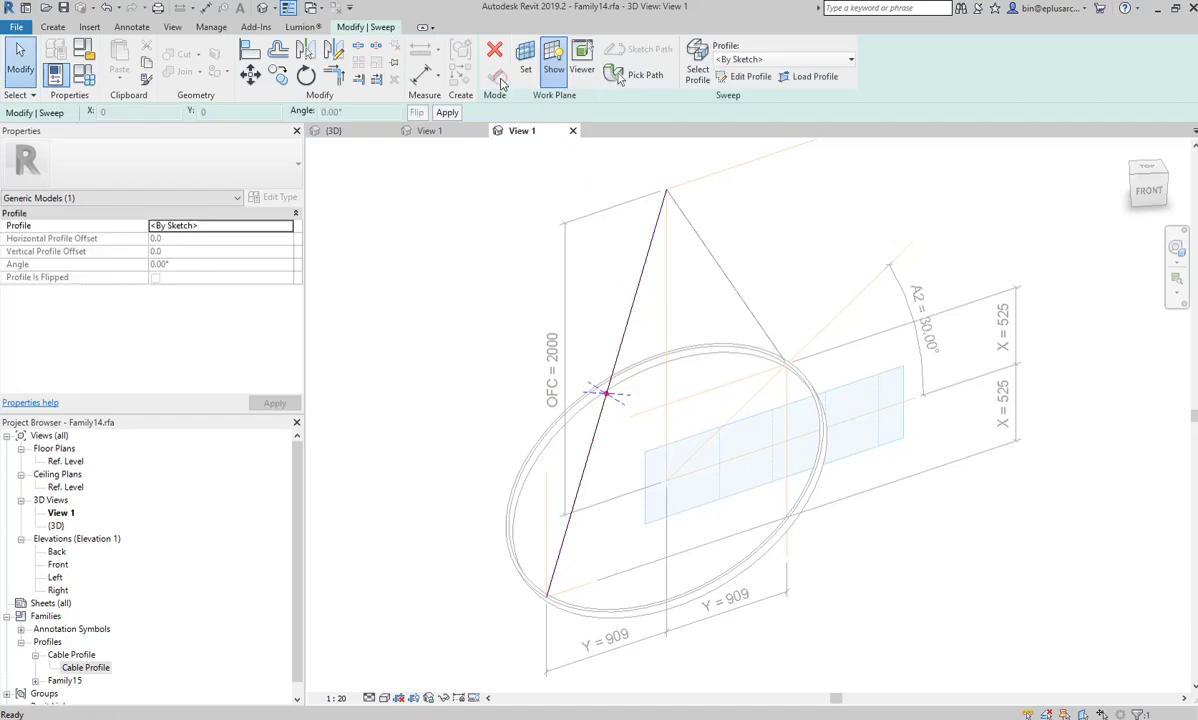
click(758, 60)
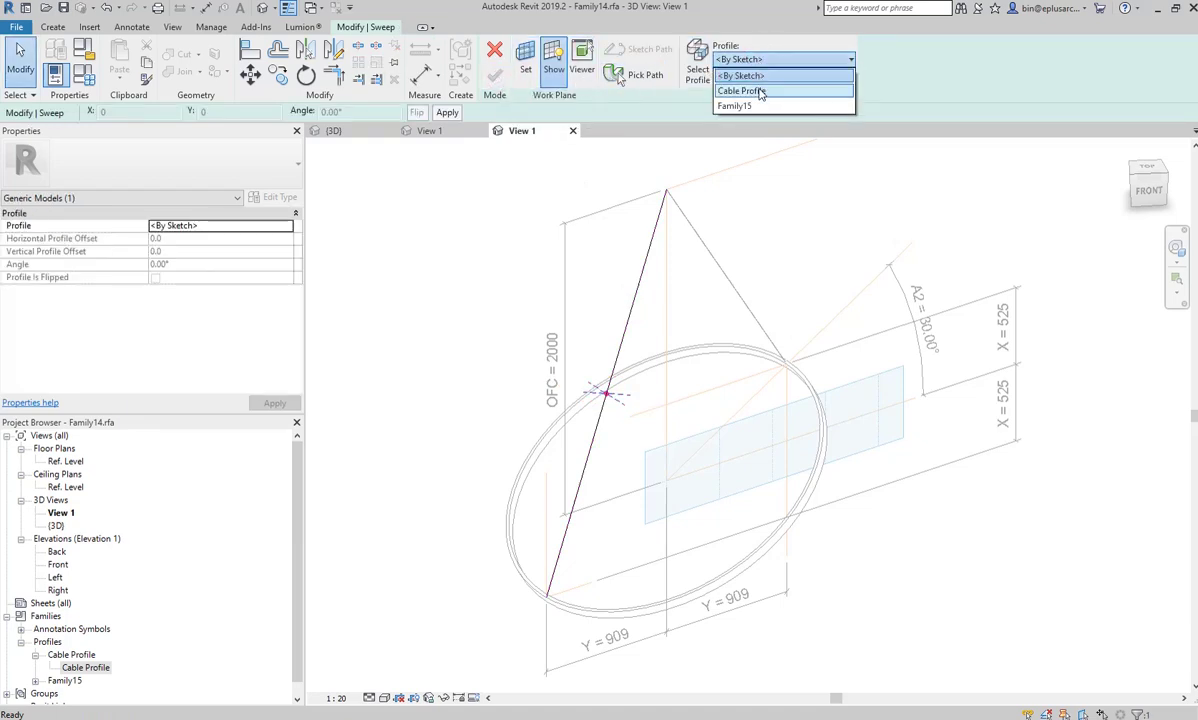
click(761, 92)
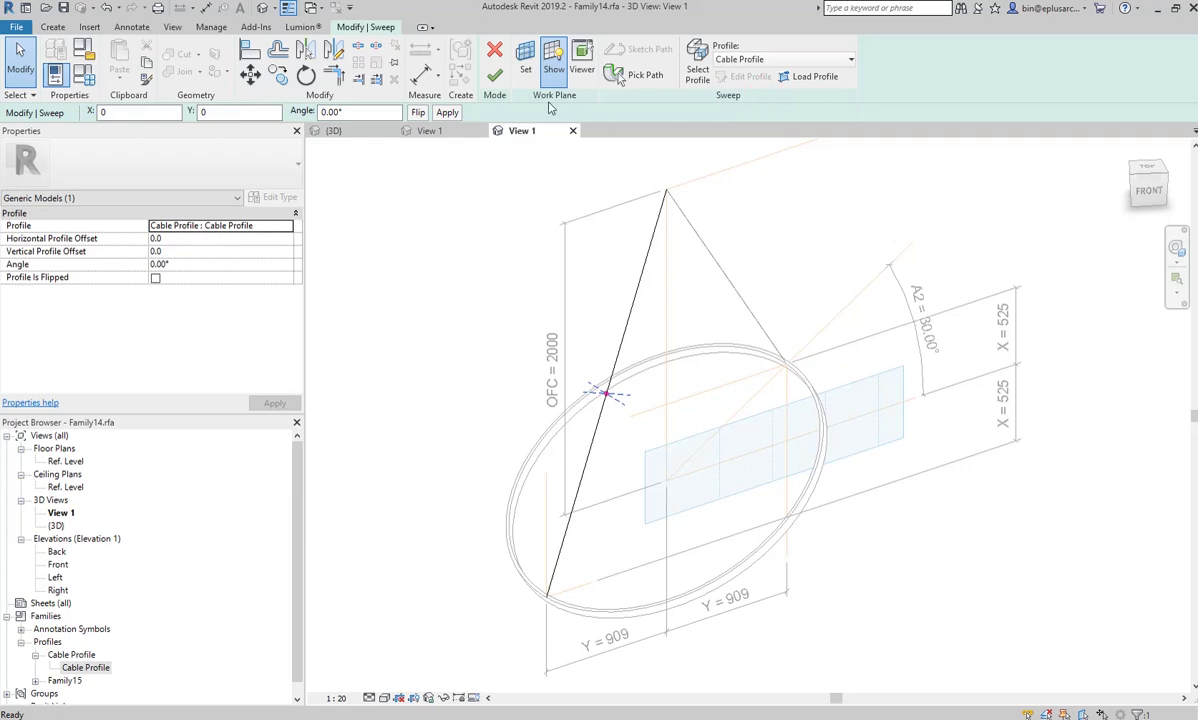
click(496, 78)
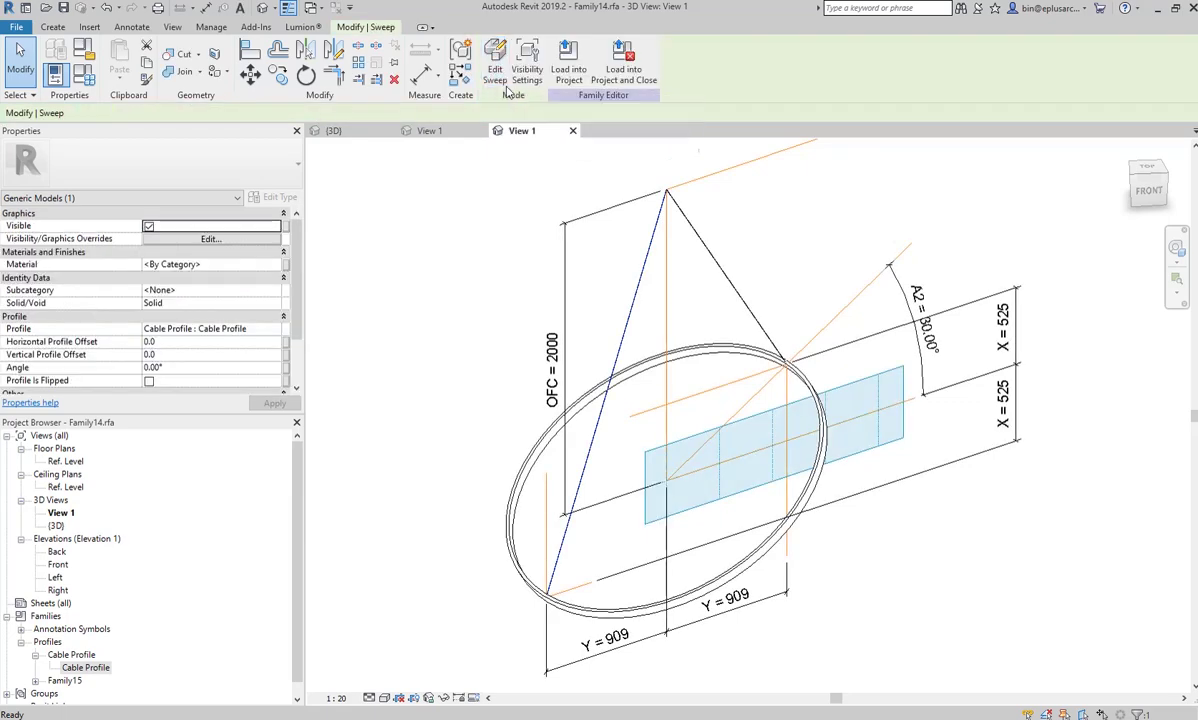
- In Family Types, flex A2 to 0° and then back to 30°
mouse_move(765, 424)
shift+middle_down()
mouse_move(724, 418)
mouse_move(790, 407)
shift+middle_up()
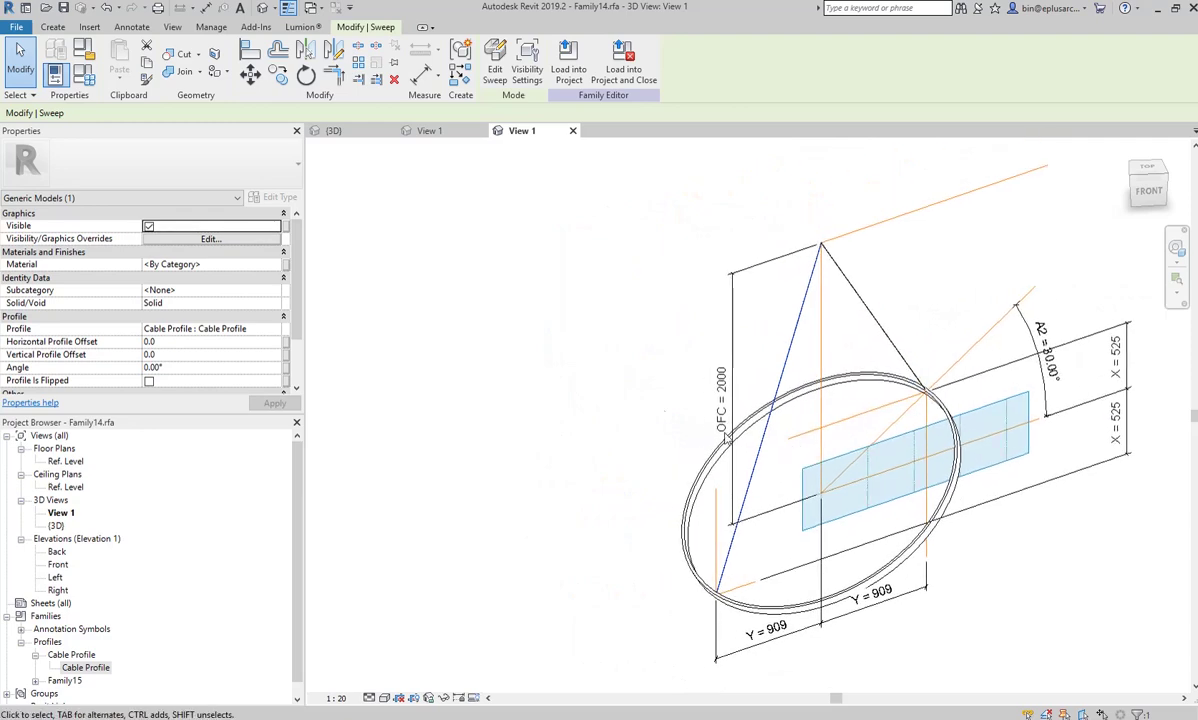
click(84, 72)
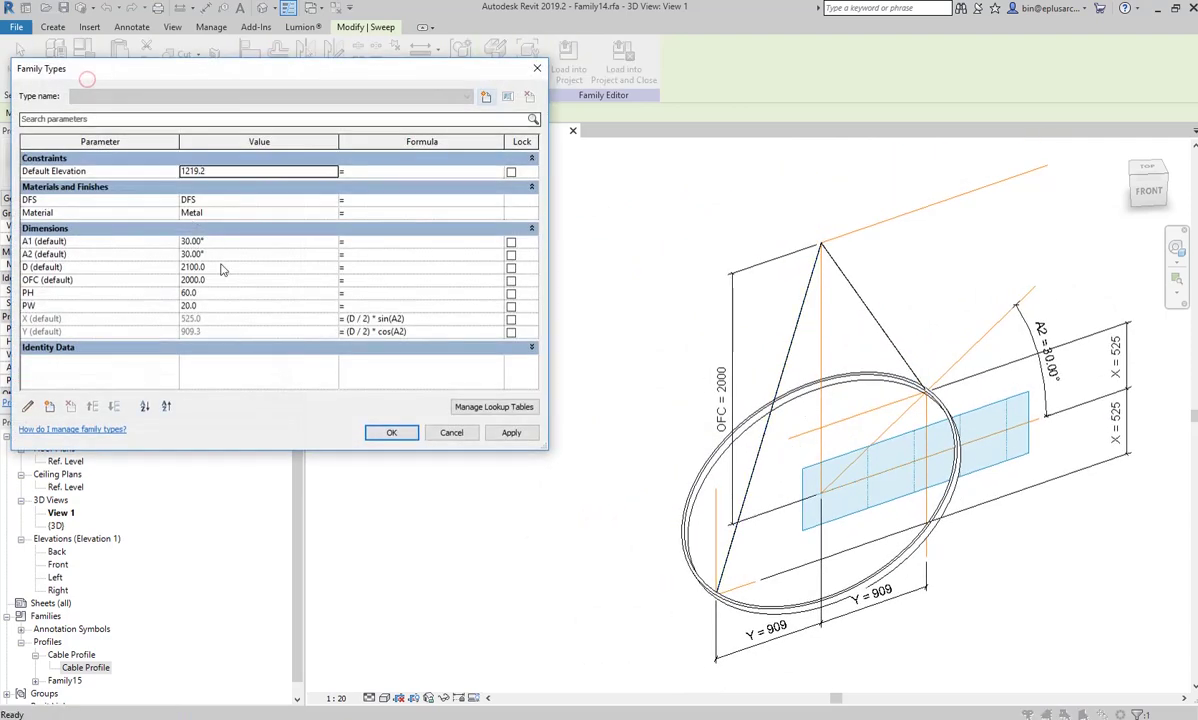
click(239, 258)
text(0)
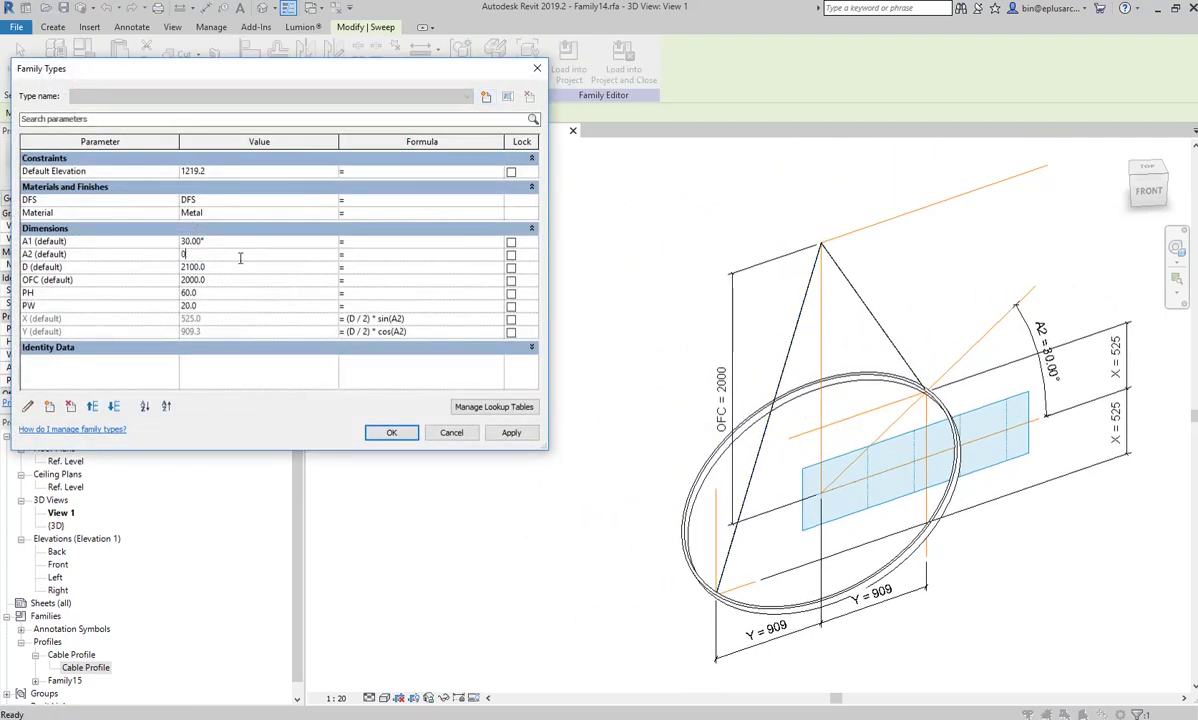
click(511, 436)
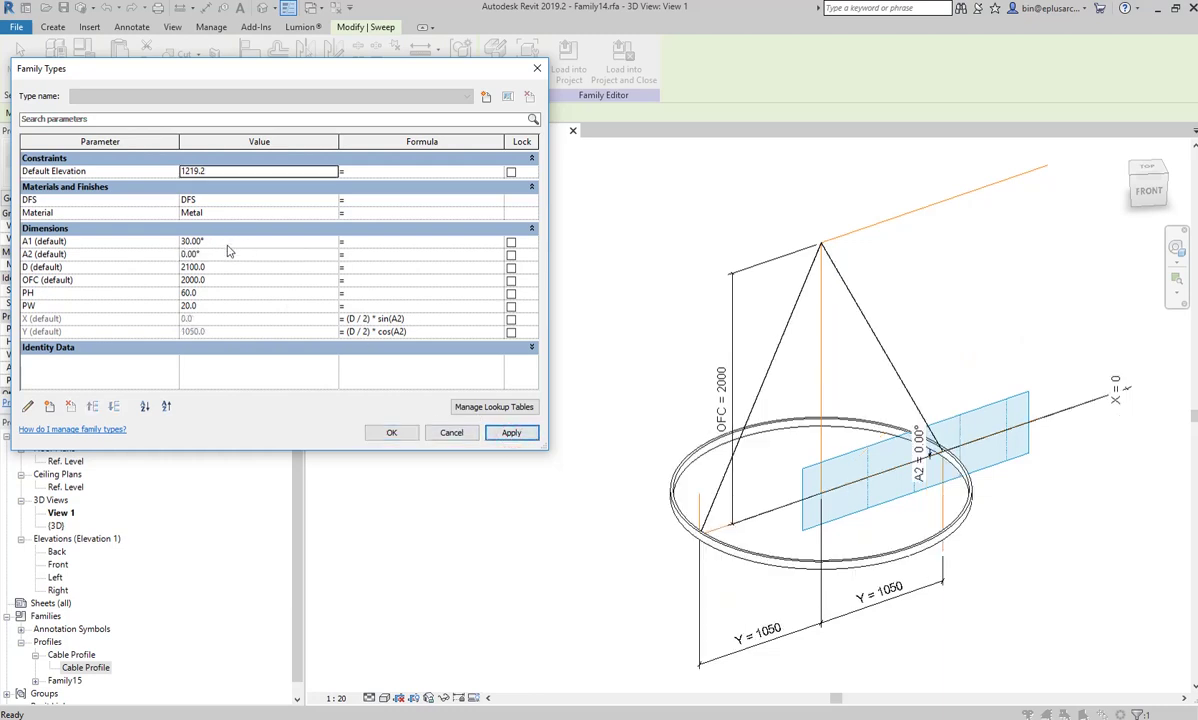
click(233, 258)
text(30)
click(511, 432)
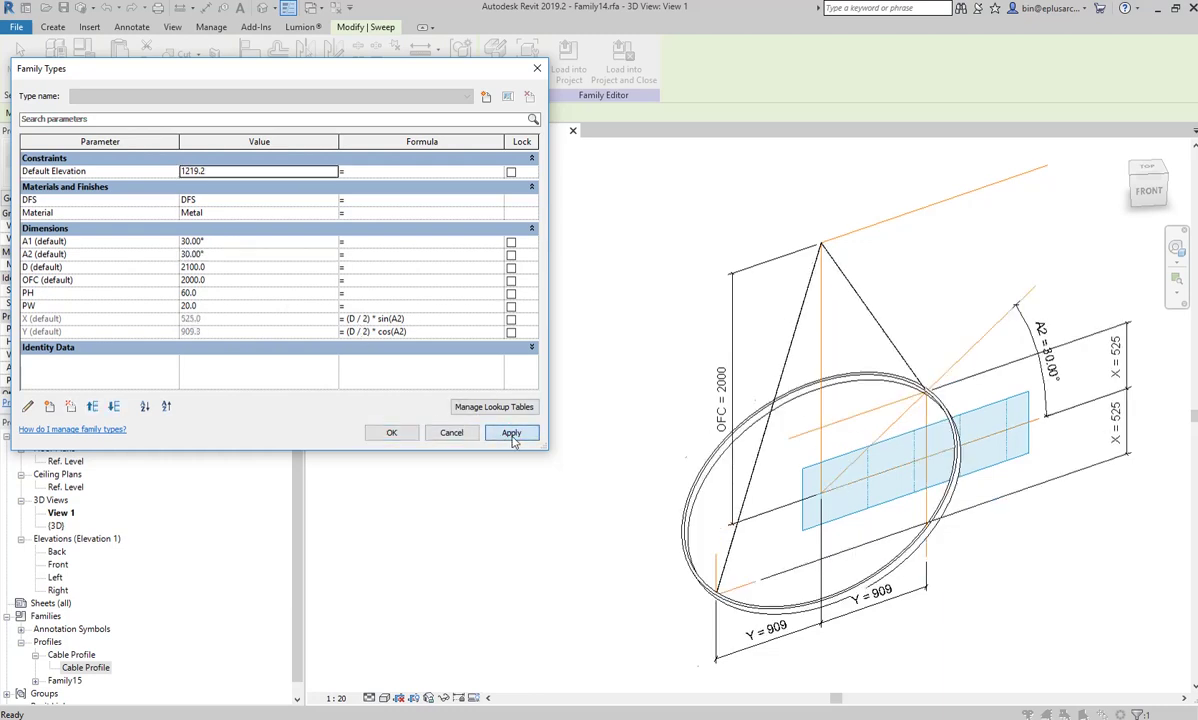
- Set diameter D to 1500 and OFC to 1500, then accept the changes
click(225, 271)
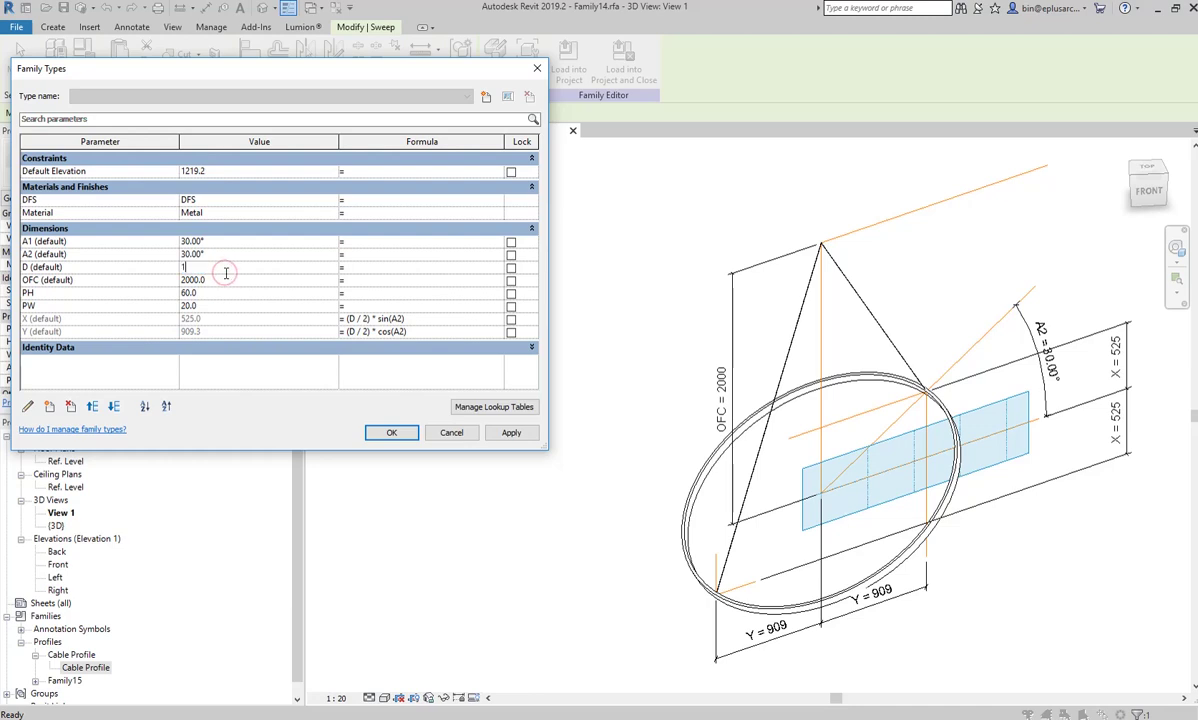
text(500.0)
click(507, 434)
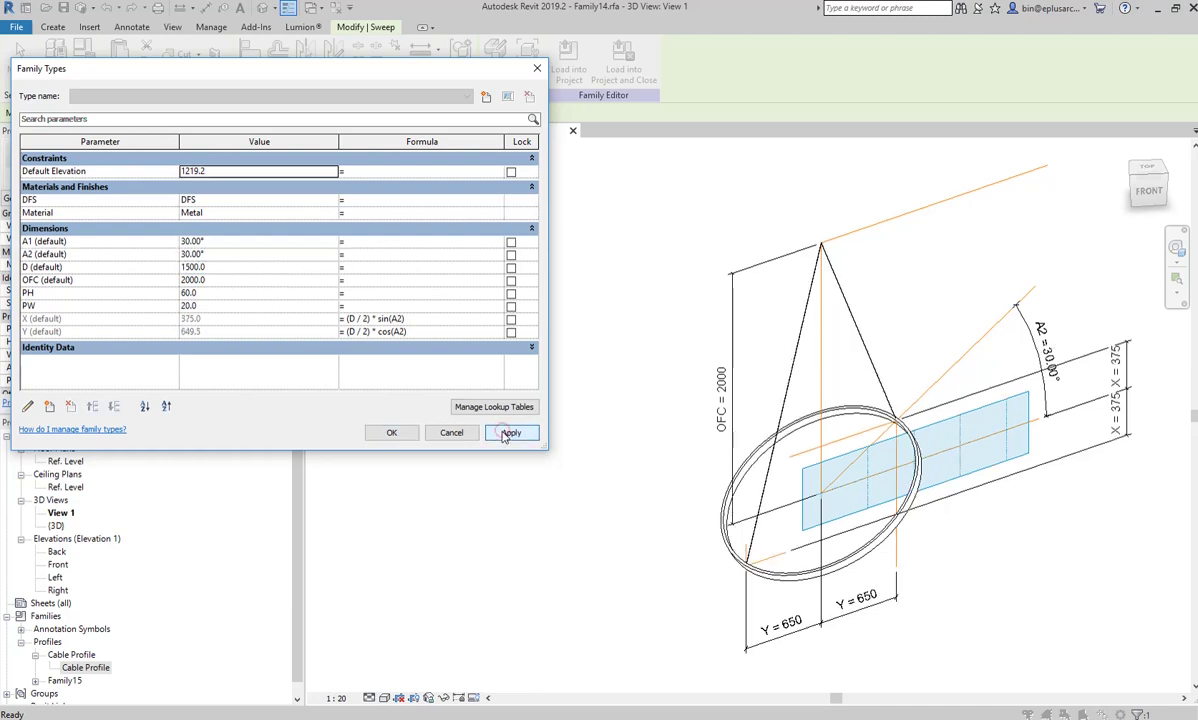
click(238, 284)
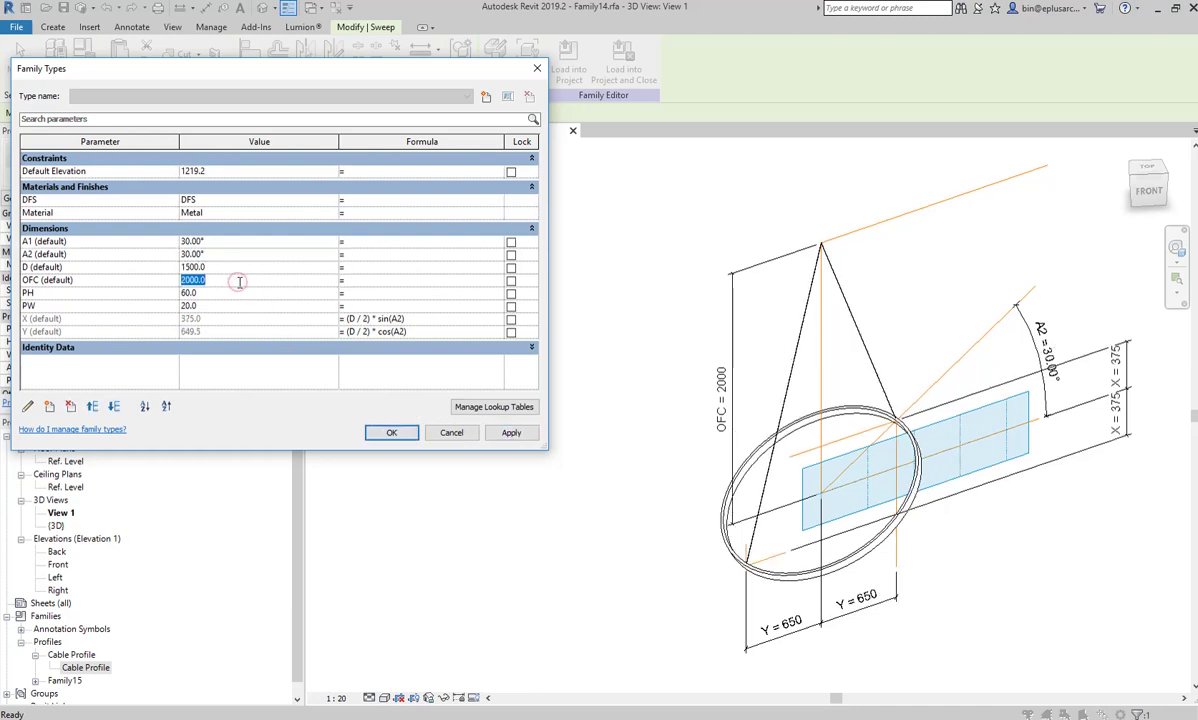
text(1500)
click(511, 436)
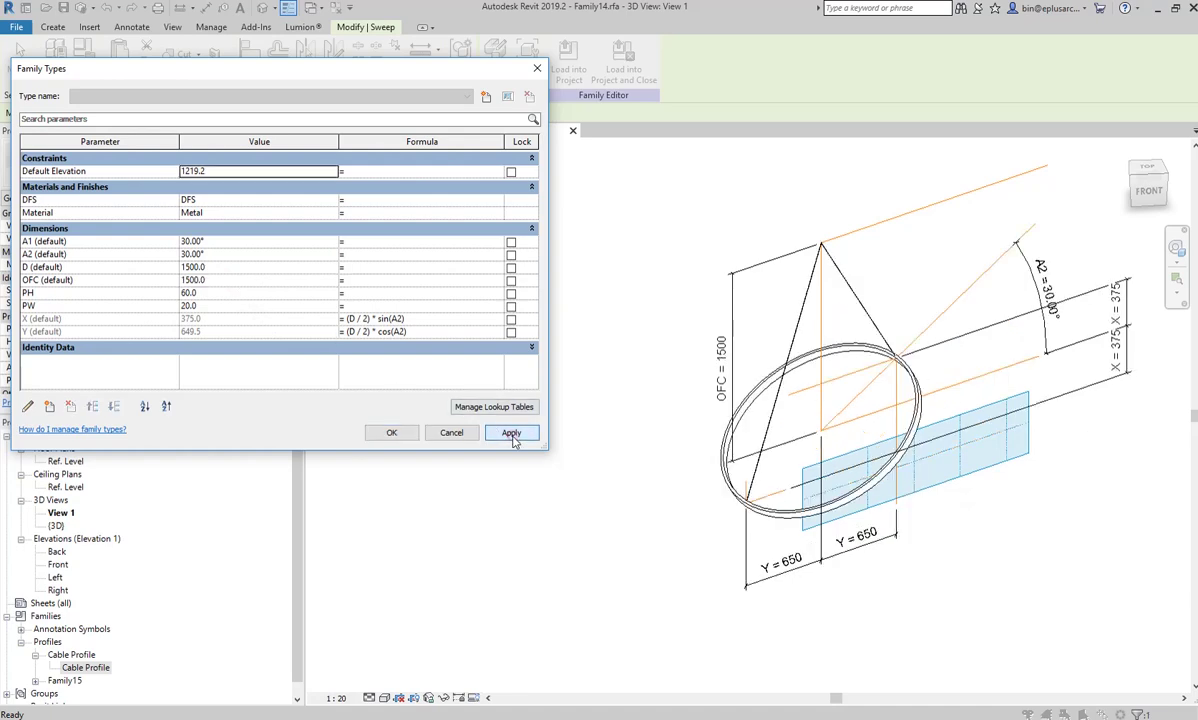
click(391, 433)
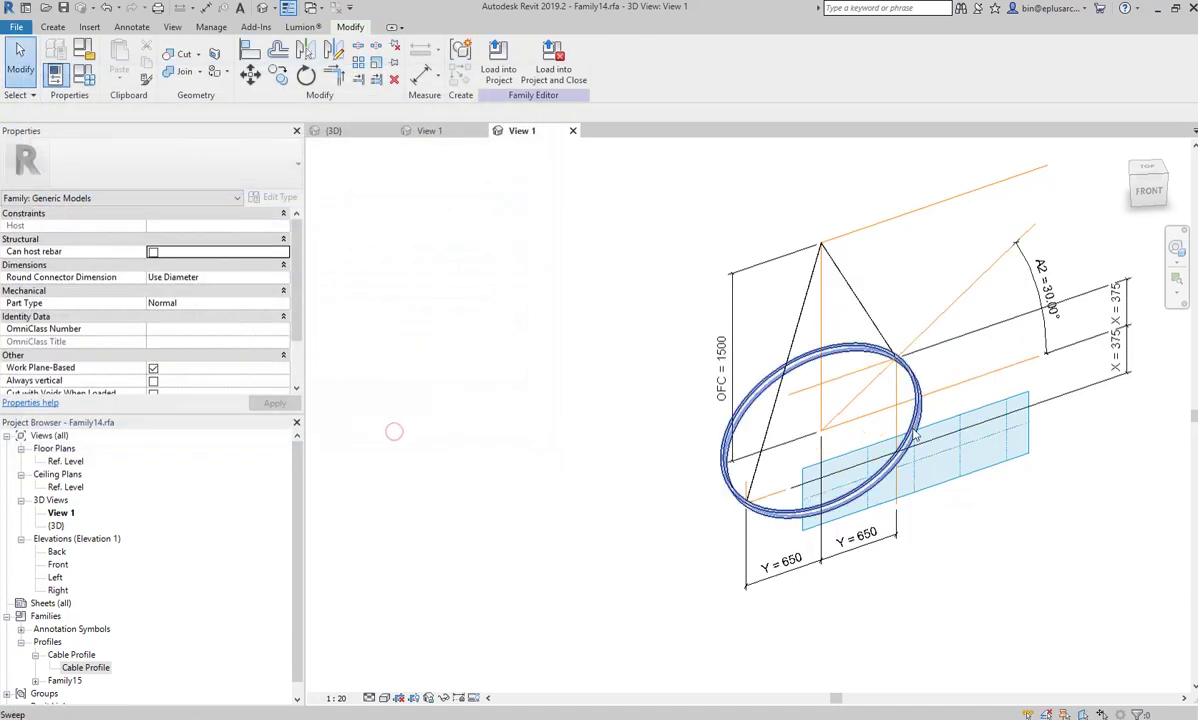
mouse_move(930, 423)
middle_down()
mouse_move(802, 458)
mouse_move(848, 455)
mouse_move(655, 458)
middle_up()
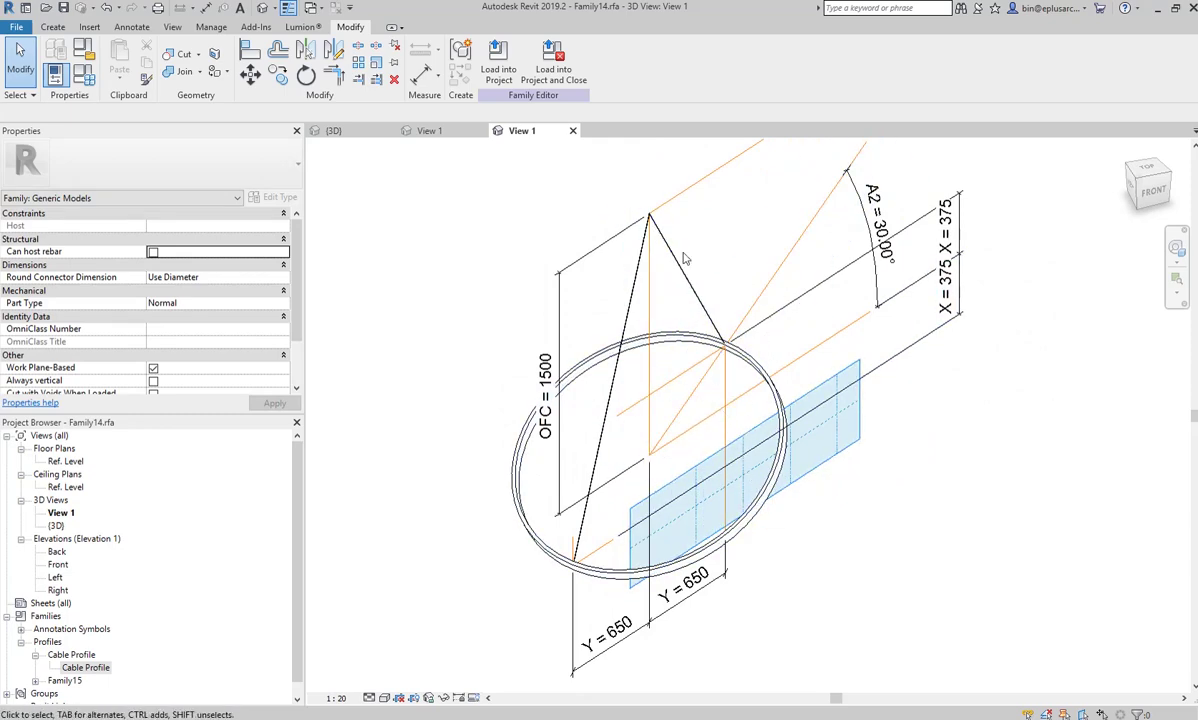
- Set the reference lines' plane as the current work plane
mouse_move(700, 455)
shift+middle_down()
mouse_move(736, 458)
mouse_move(700, 455)
shift+middle_up()
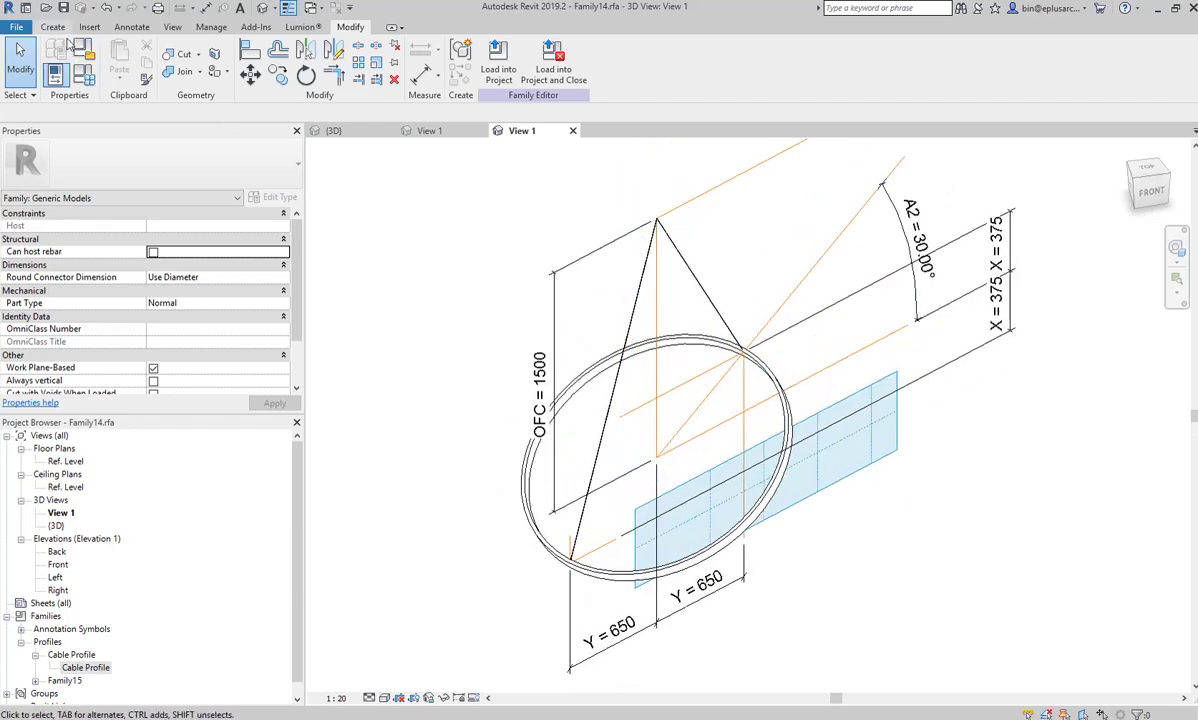
click(52, 27)
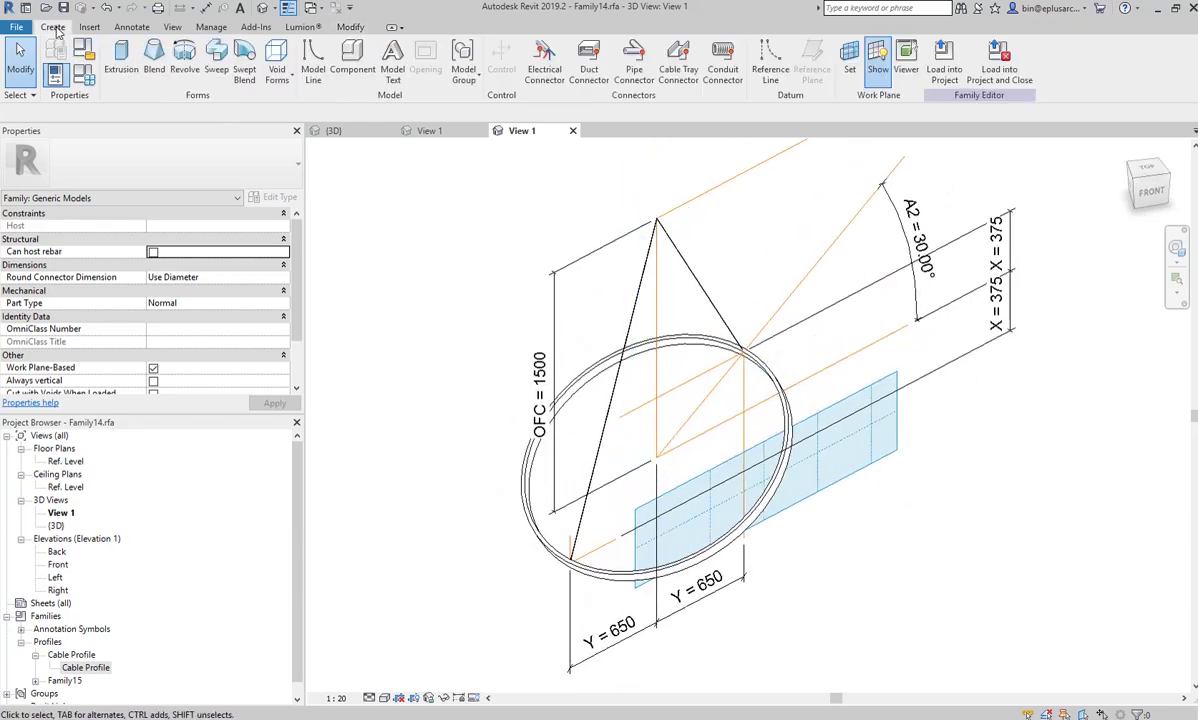
click(849, 70)
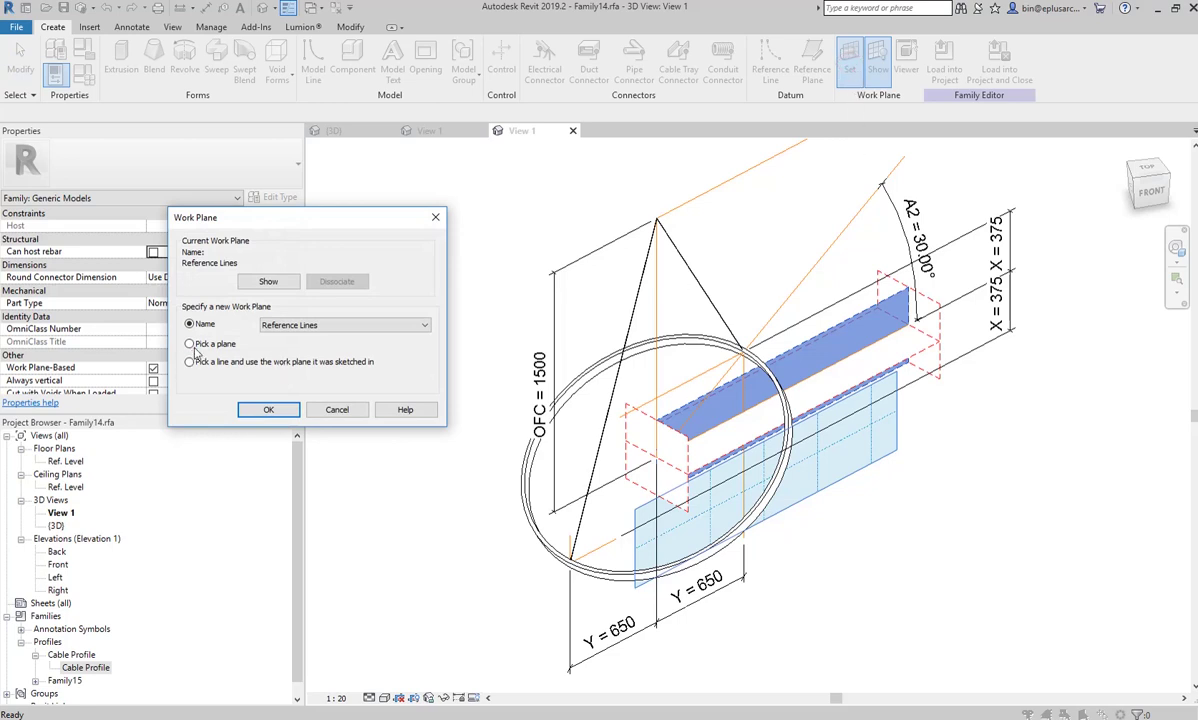
click(258, 409)
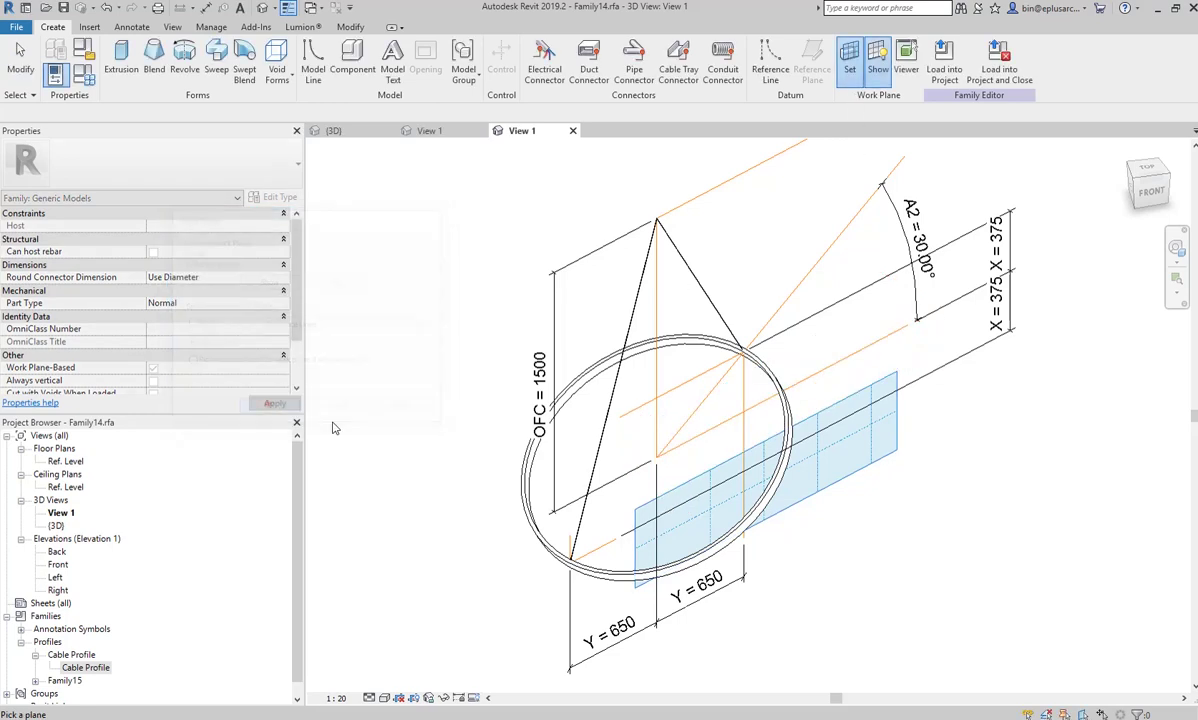
click(831, 366)
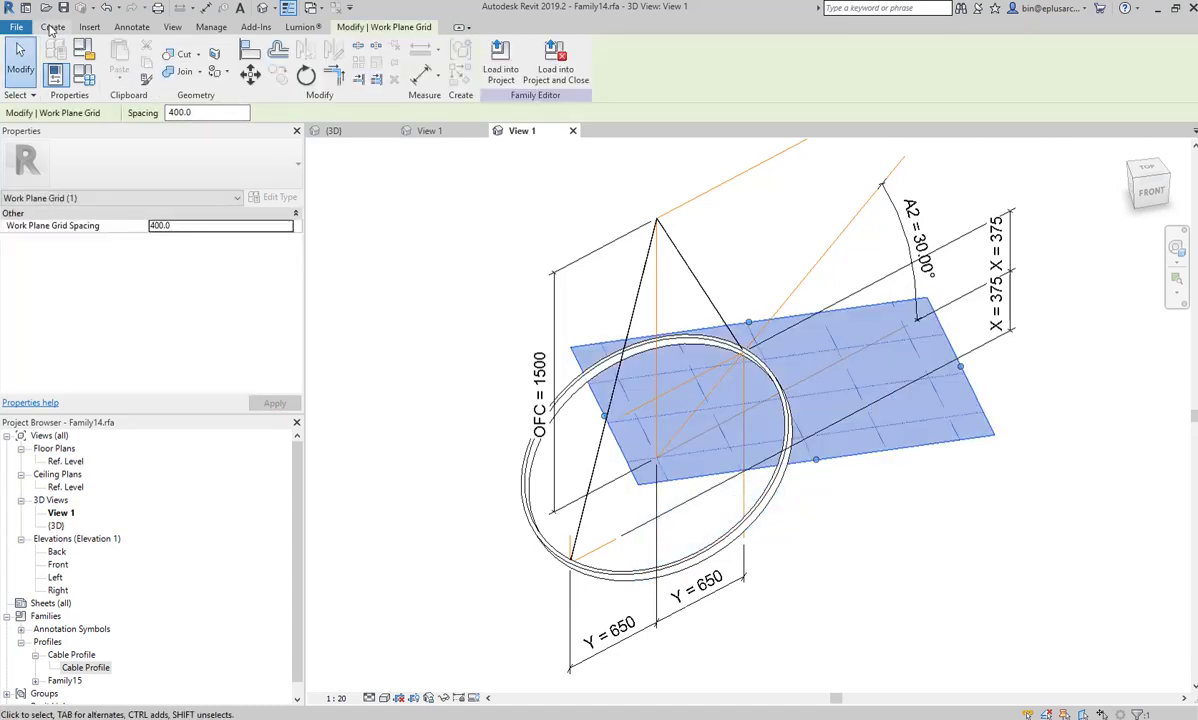
- Start a new reference line at the ring-centre endpoint
click(52, 27)
click(770, 62)
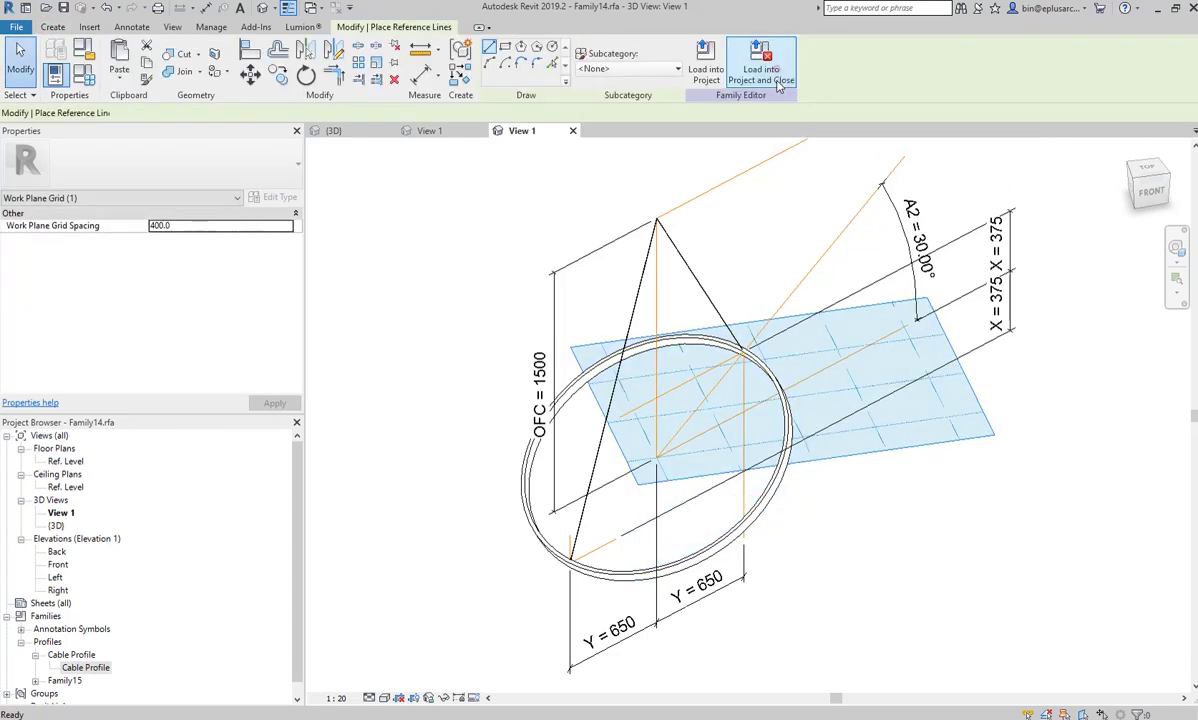
click(655, 458)
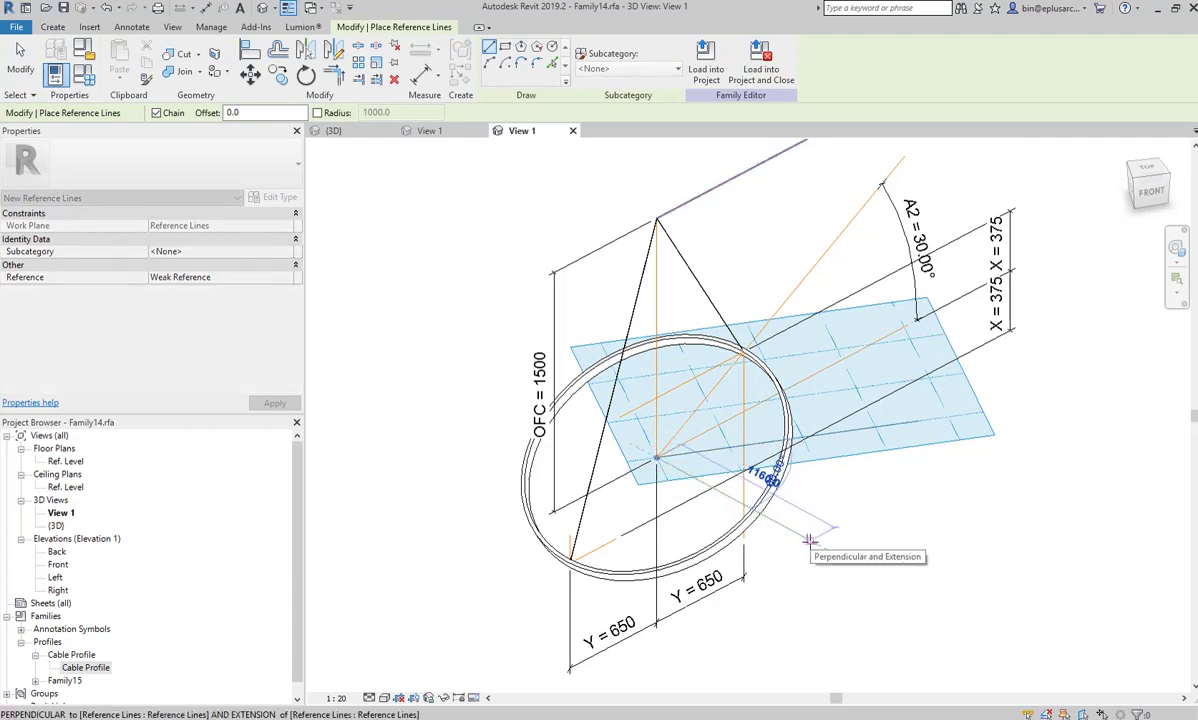
mouse_move(800, 545)
shift+middle_down()
mouse_move(810, 558)
mouse_move(780, 520)
shift+middle_up()
- Add a 90.00° angular dimension between two reference lines
click(132, 28)
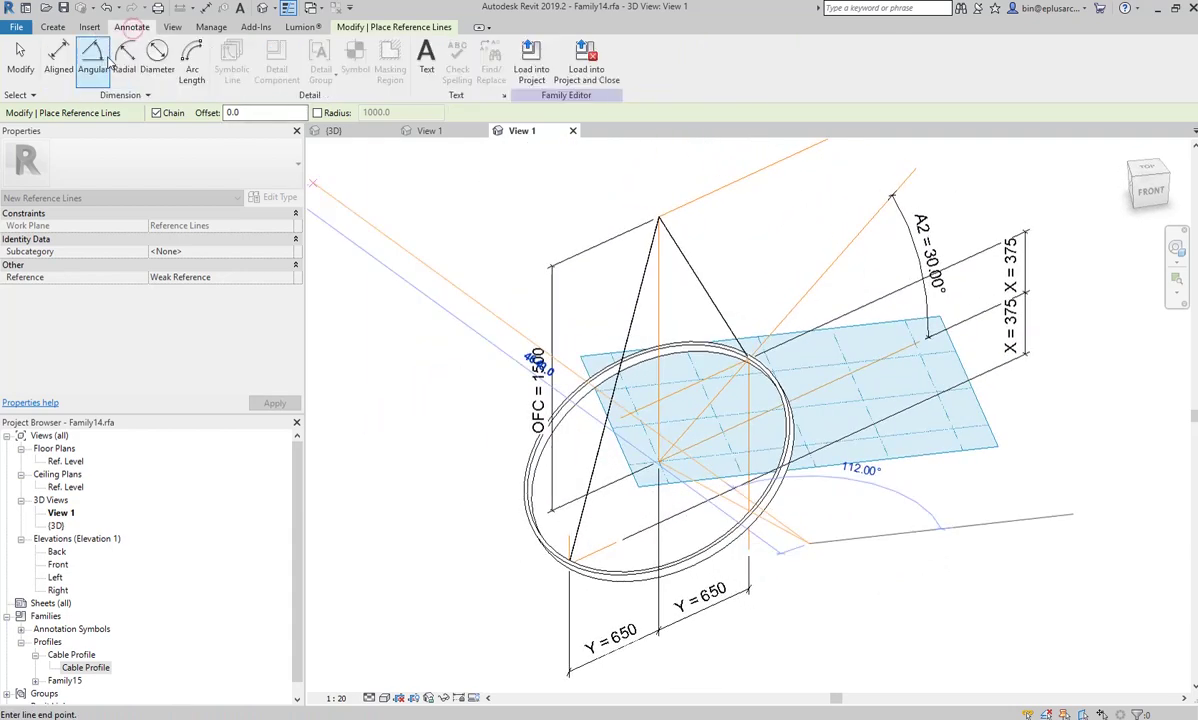
click(92, 55)
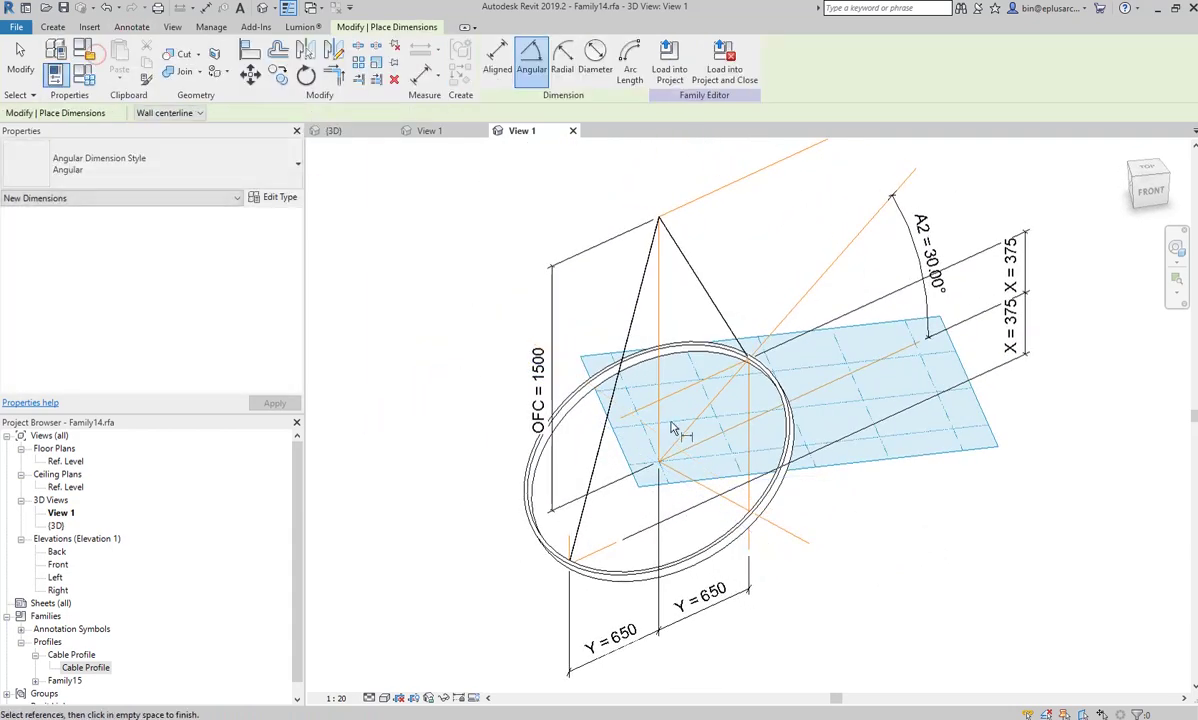
click(836, 394)
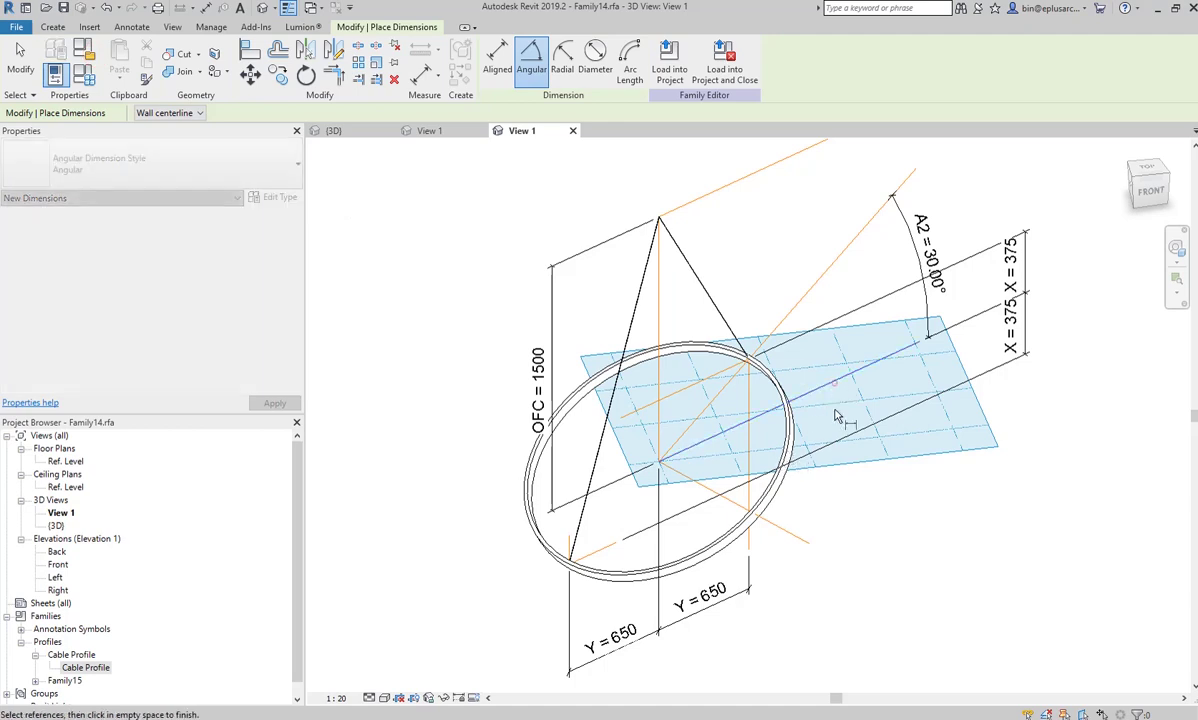
click(806, 539)
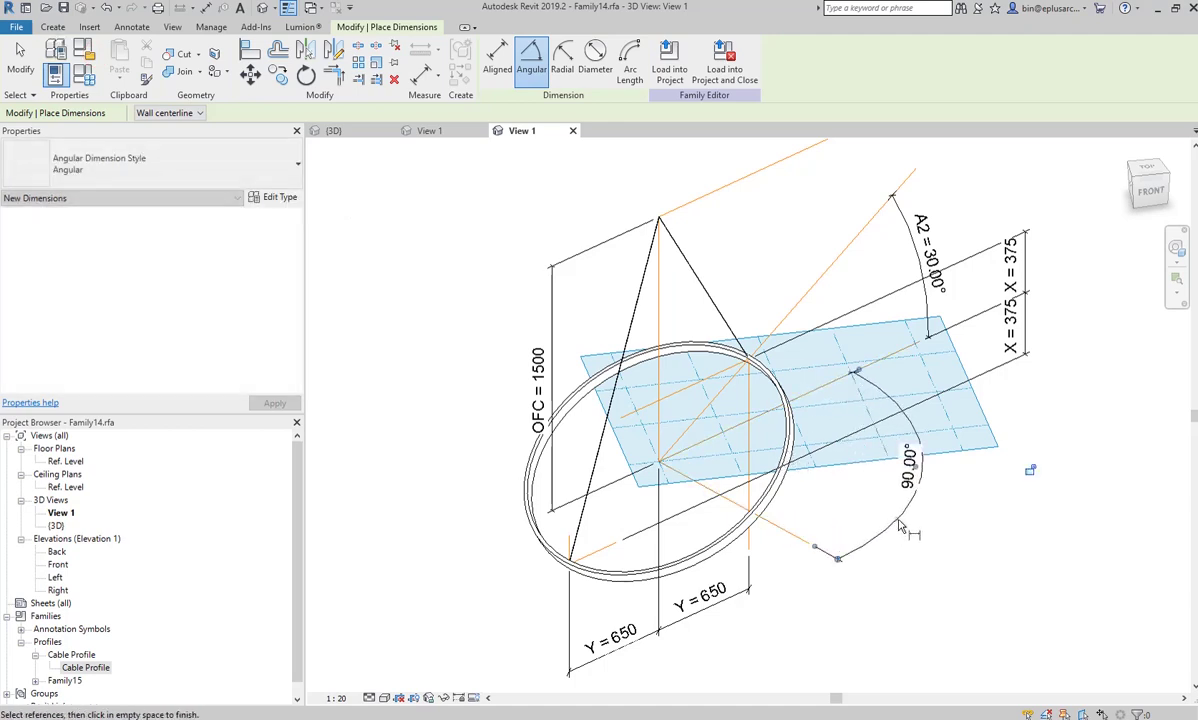
mouse_move(972, 445)
shift+middle_down()
mouse_move(984, 512)
mouse_move(829, 548)
shift+middle_up()
click(829, 548)
key(Escape)
key(Escape)
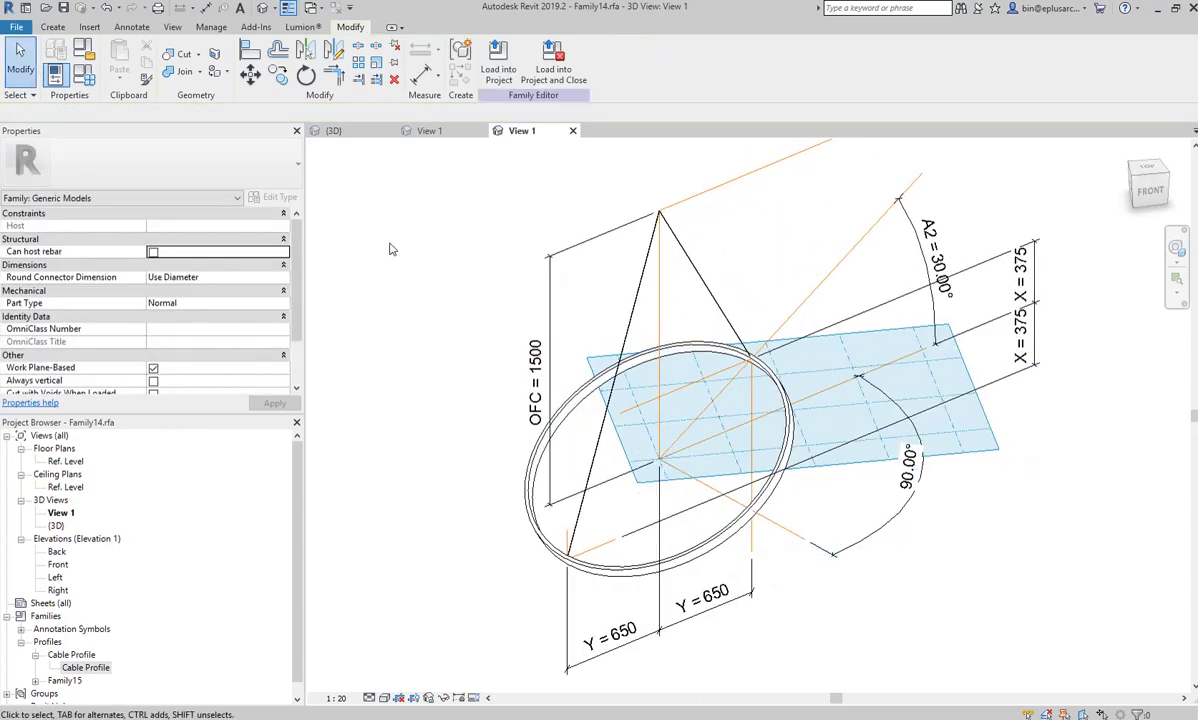
click(54, 29)
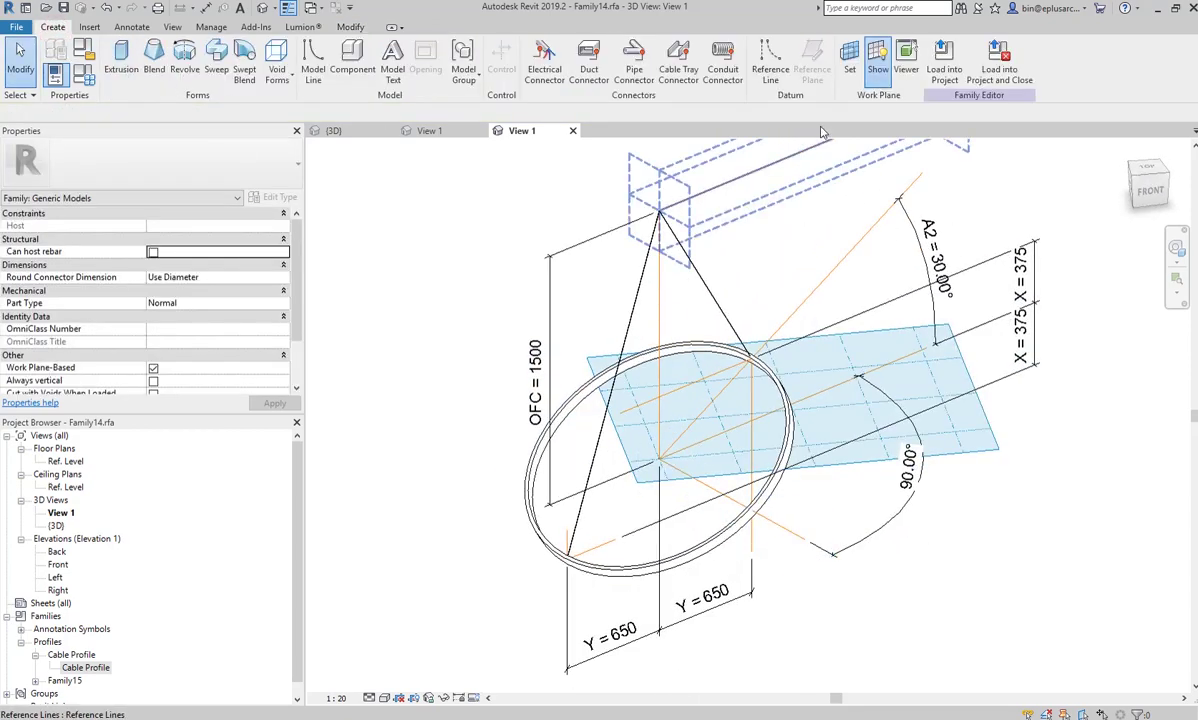
click(848, 74)
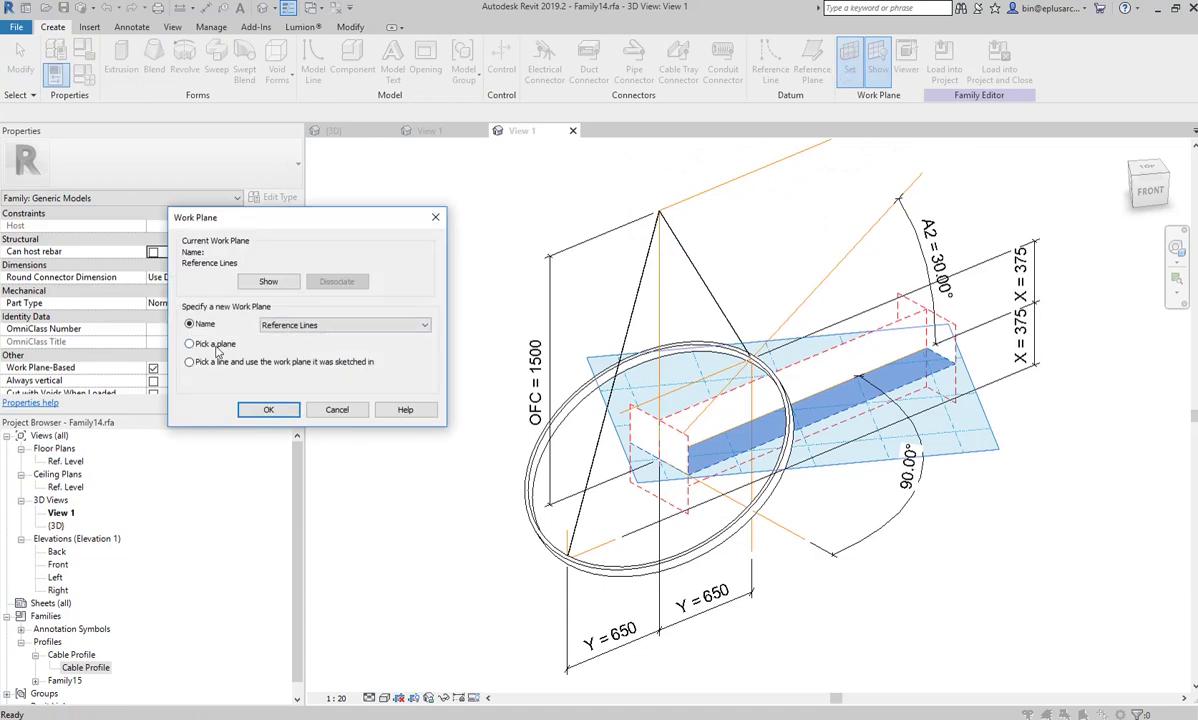
click(279, 410)
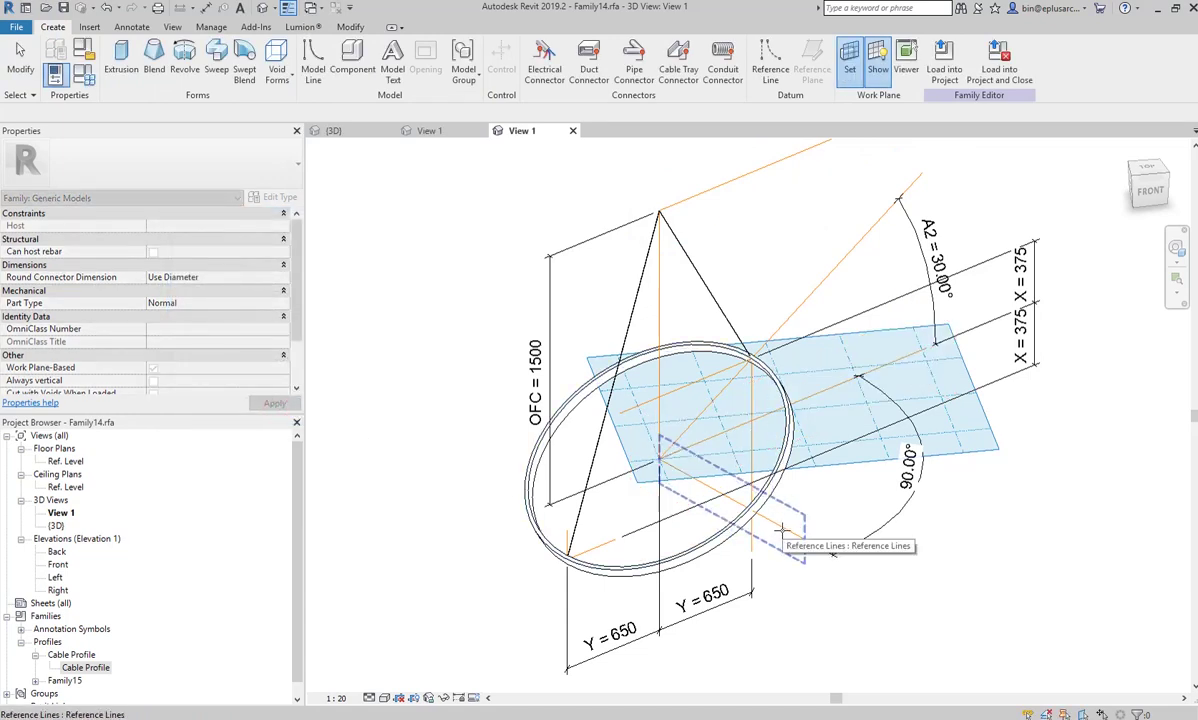
click(785, 533)
mouse_move(796, 541)
middle_down()
mouse_move(626, 543)
mouse_move(882, 495)
mouse_move(700, 500)
middle_up()
click(52, 27)
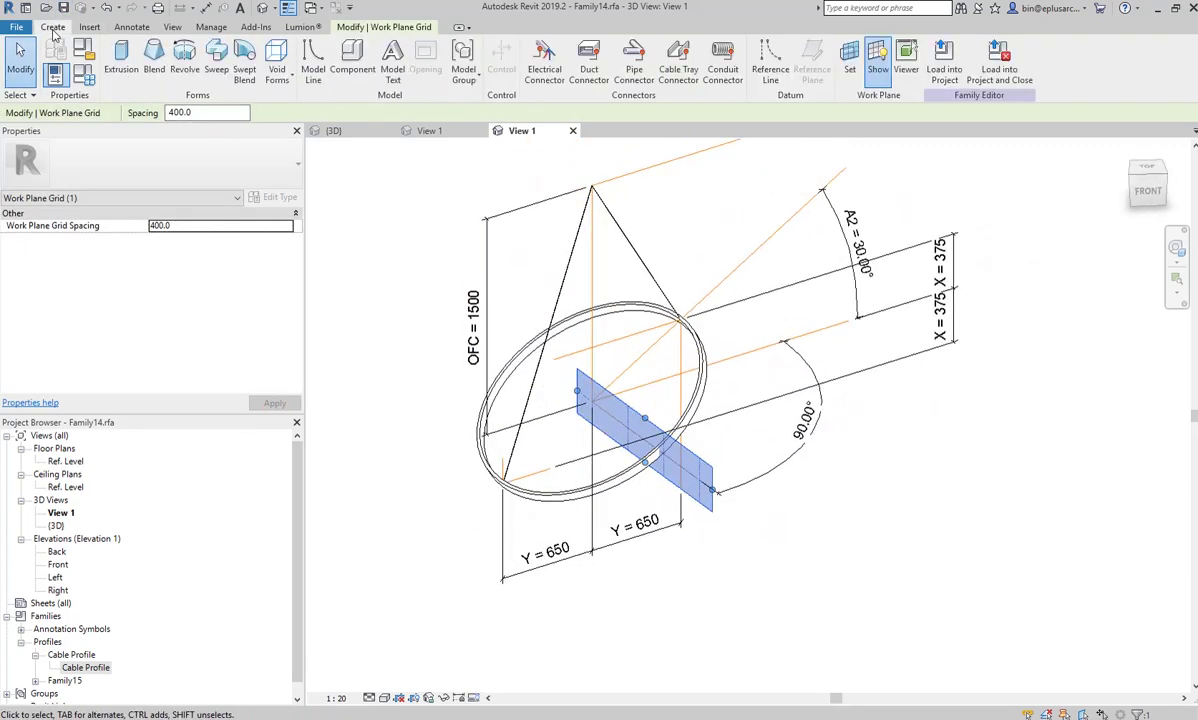
click(771, 72)
mouse_move(685, 179)
shift+middle_down()
mouse_move(760, 337)
mouse_move(719, 310)
shift+middle_up()
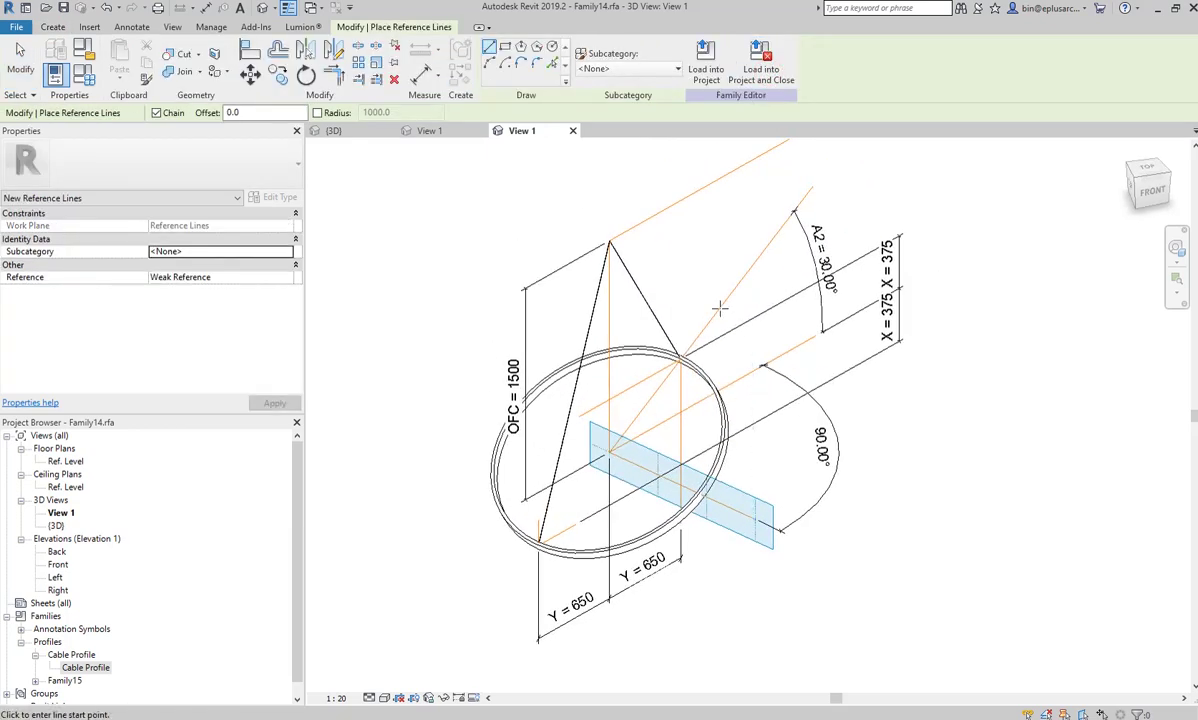
click(555, 157)
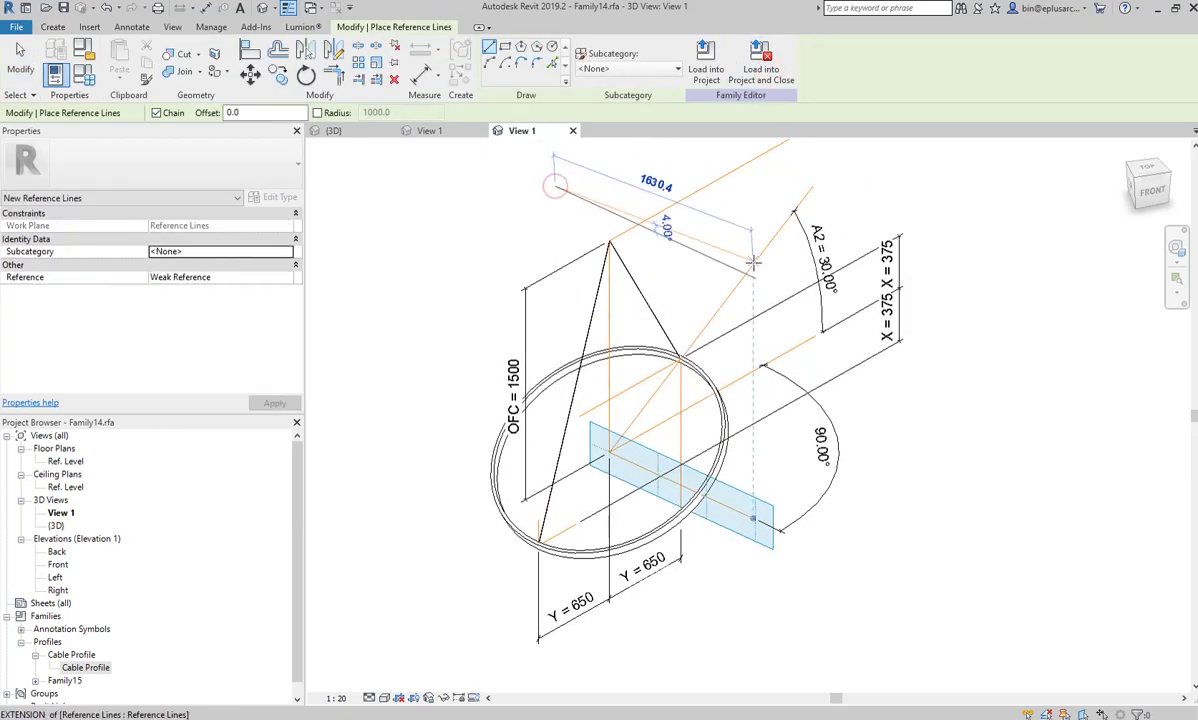
key(Escape)
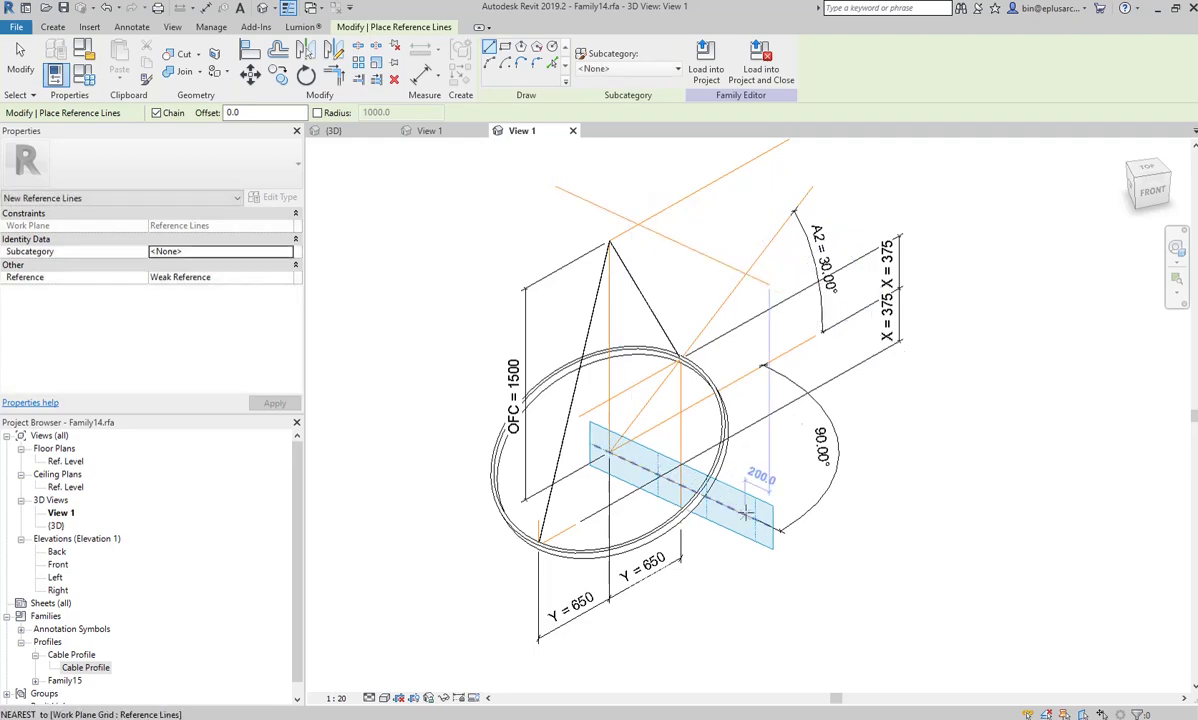
mouse_move(755, 492)
shift+middle_down()
mouse_move(789, 515)
mouse_move(850, 508)
shift+middle_up()
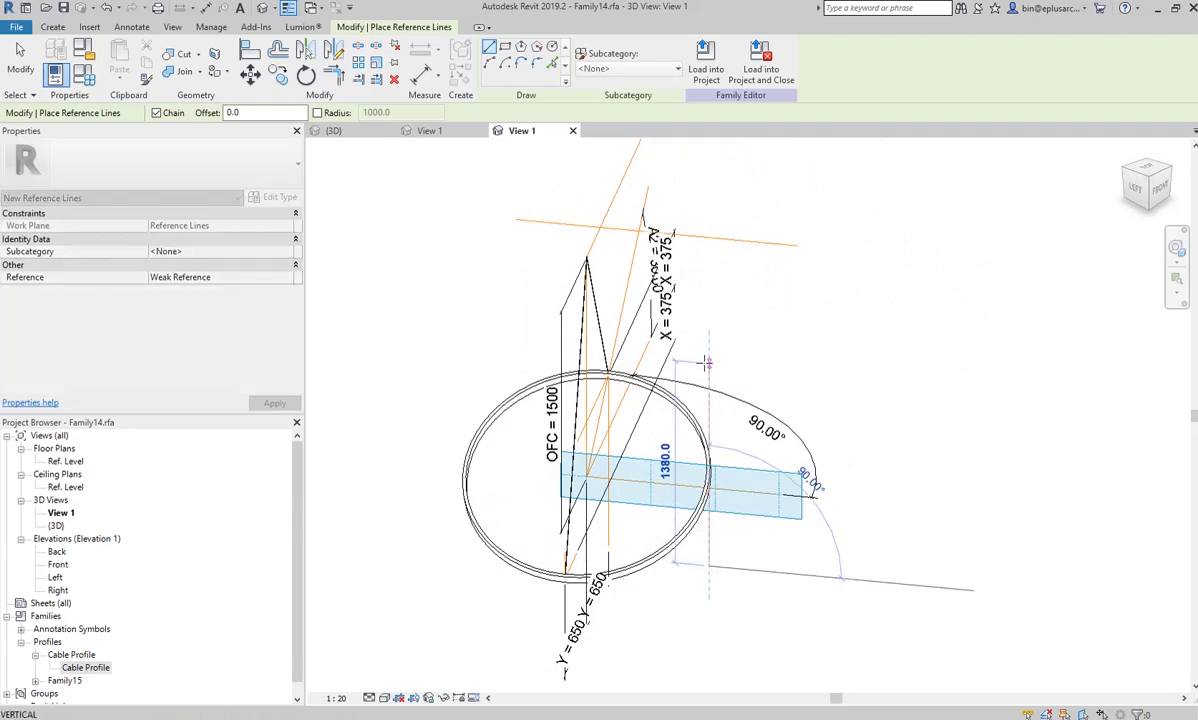
mouse_move(757, 487)
shift+middle_down()
mouse_move(689, 537)
mouse_move(422, 530)
mouse_move(555, 541)
mouse_move(677, 507)
mouse_move(645, 530)
mouse_move(674, 565)
shift+middle_up()
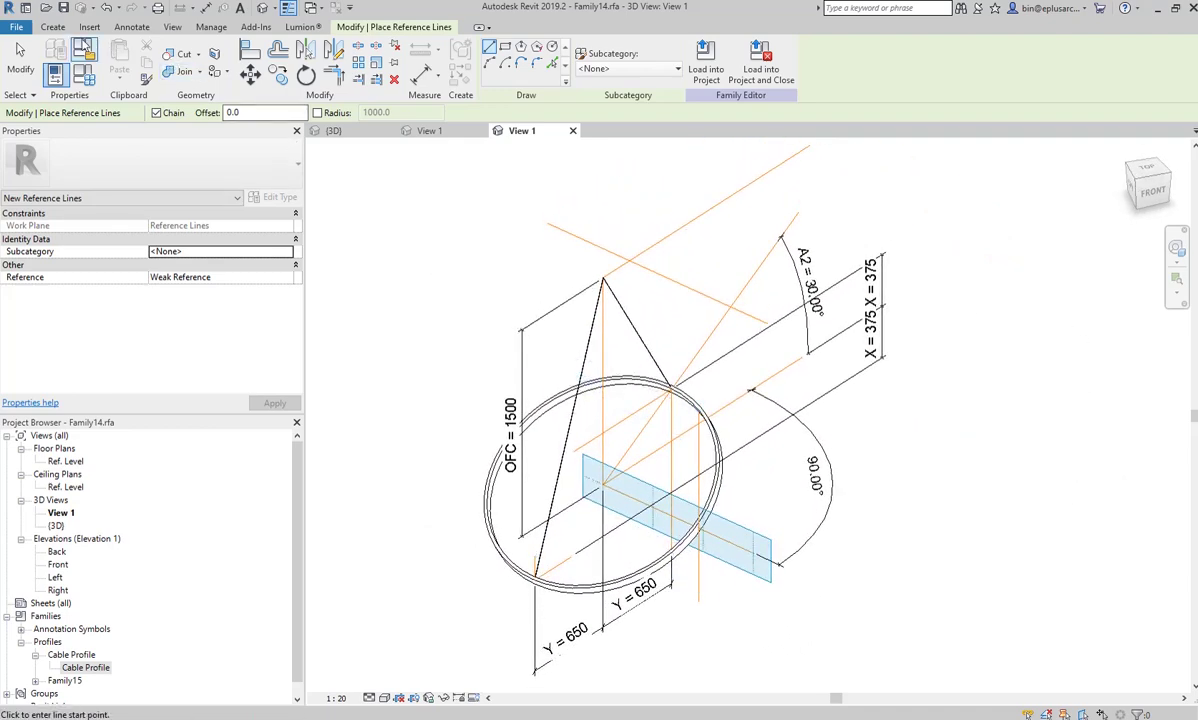
- Place a vertical 1709 aligned dimension between the upper and lower reference lines, left of the ring
click(130, 27)
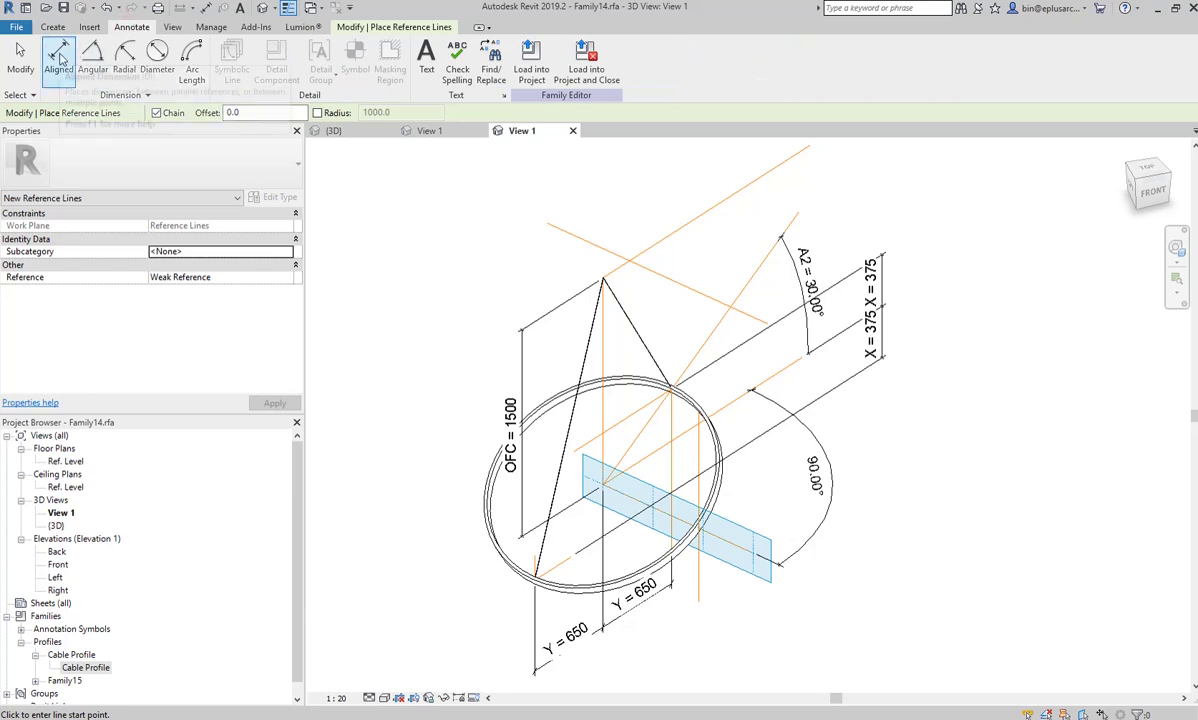
click(60, 52)
click(640, 278)
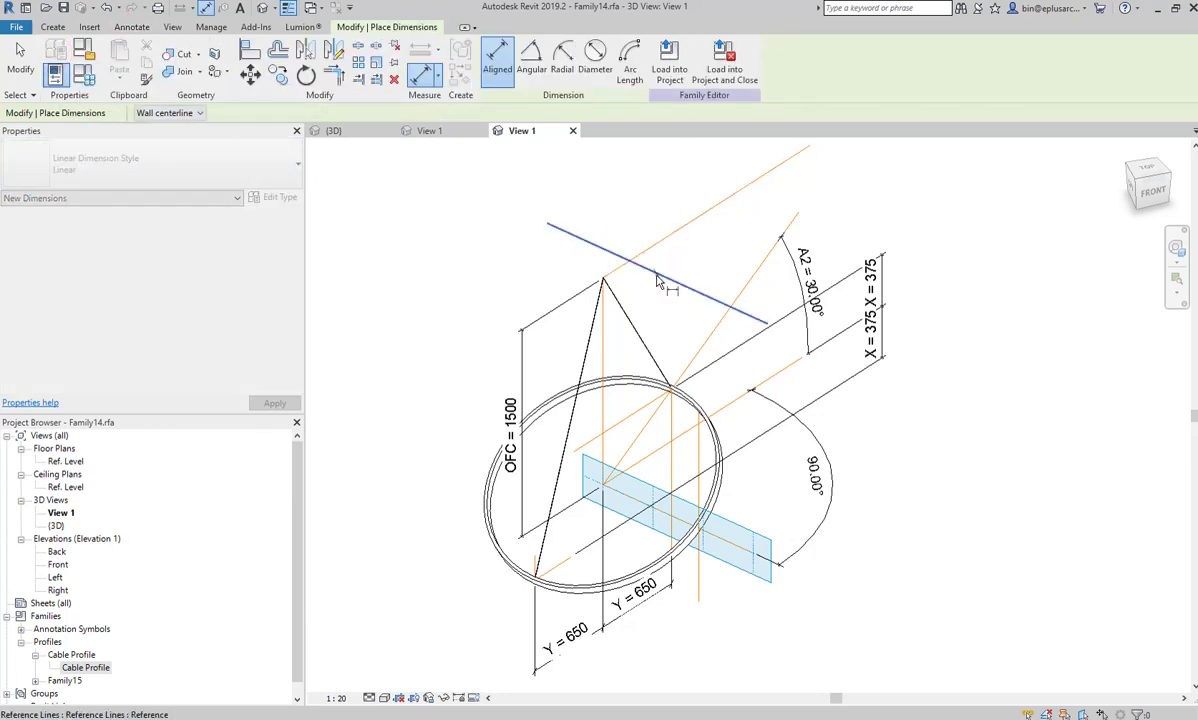
click(672, 384)
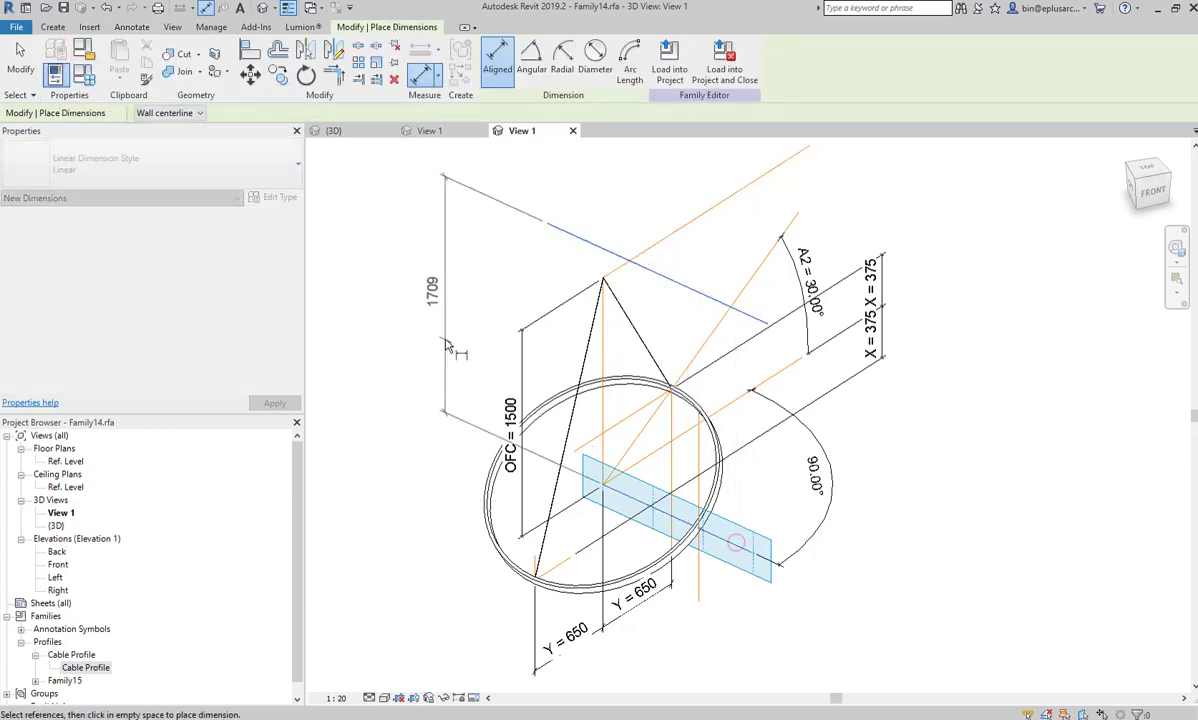
click(463, 320)
shift+middle_drag(510, 408, 467, 243)
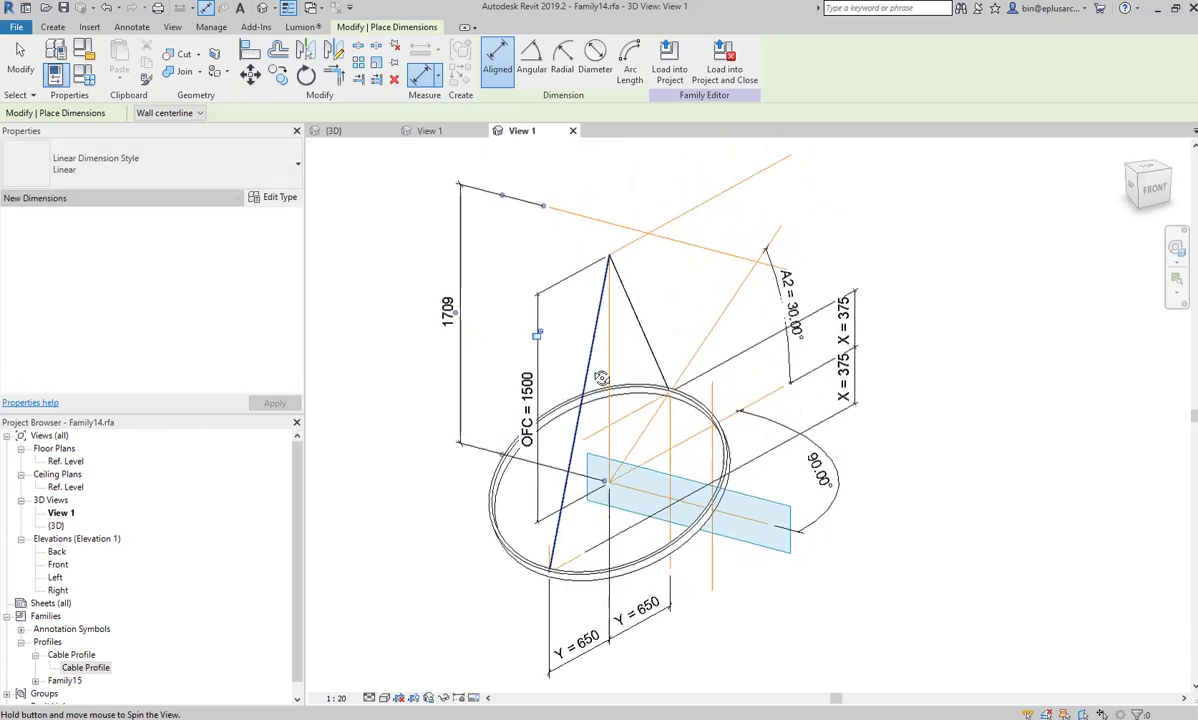
key(Escape)
- Label the 1709 dimension with the OFC parameter
click(467, 243)
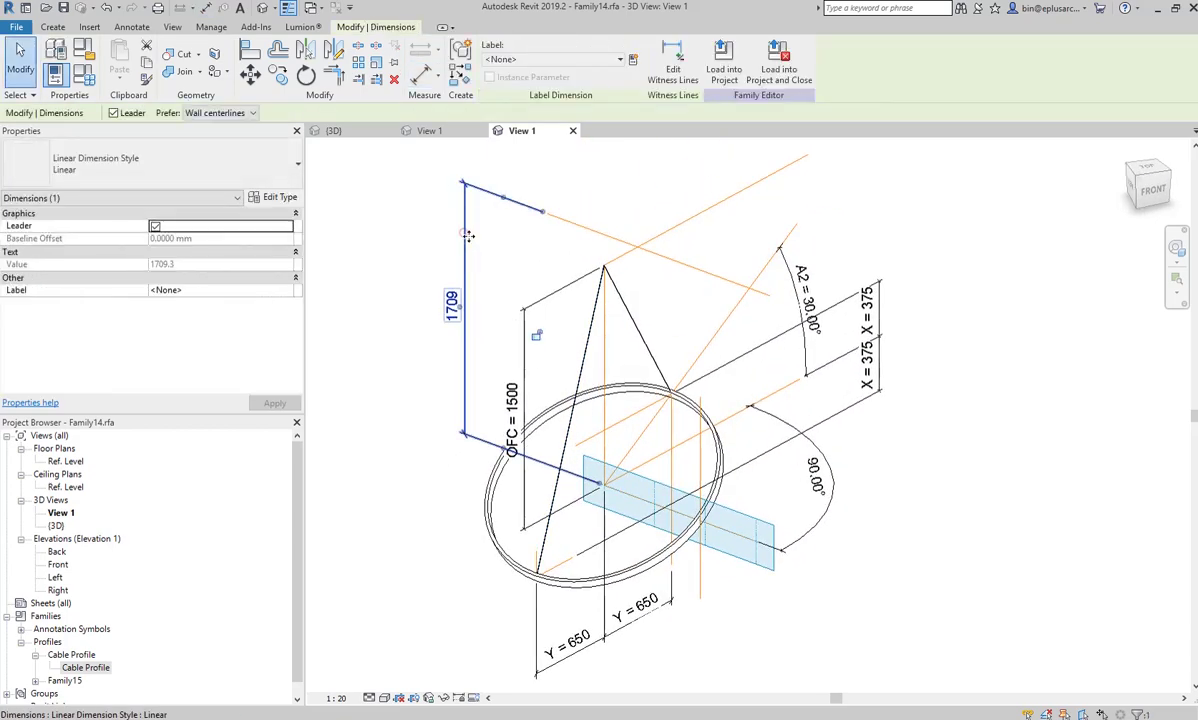
click(561, 60)
click(535, 141)
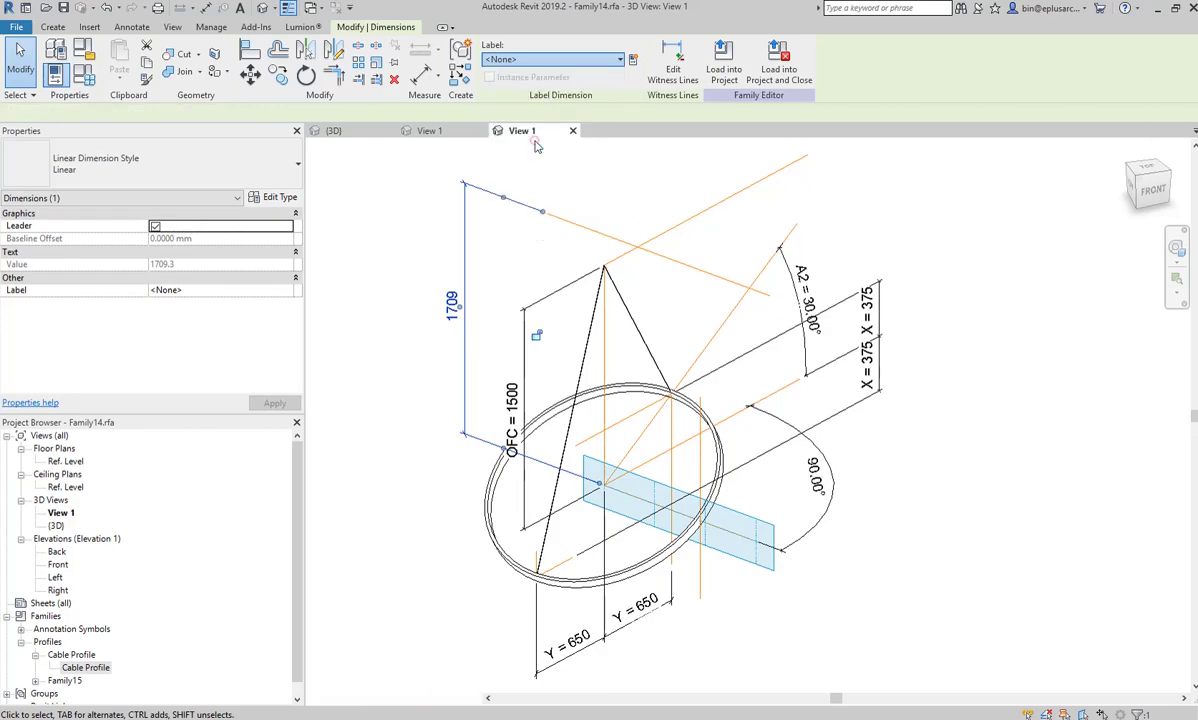
mouse_move(727, 330)
shift+middle_down()
mouse_move(722, 348)
mouse_move(812, 370)
mouse_move(653, 306)
shift+middle_up()
key(Escape)
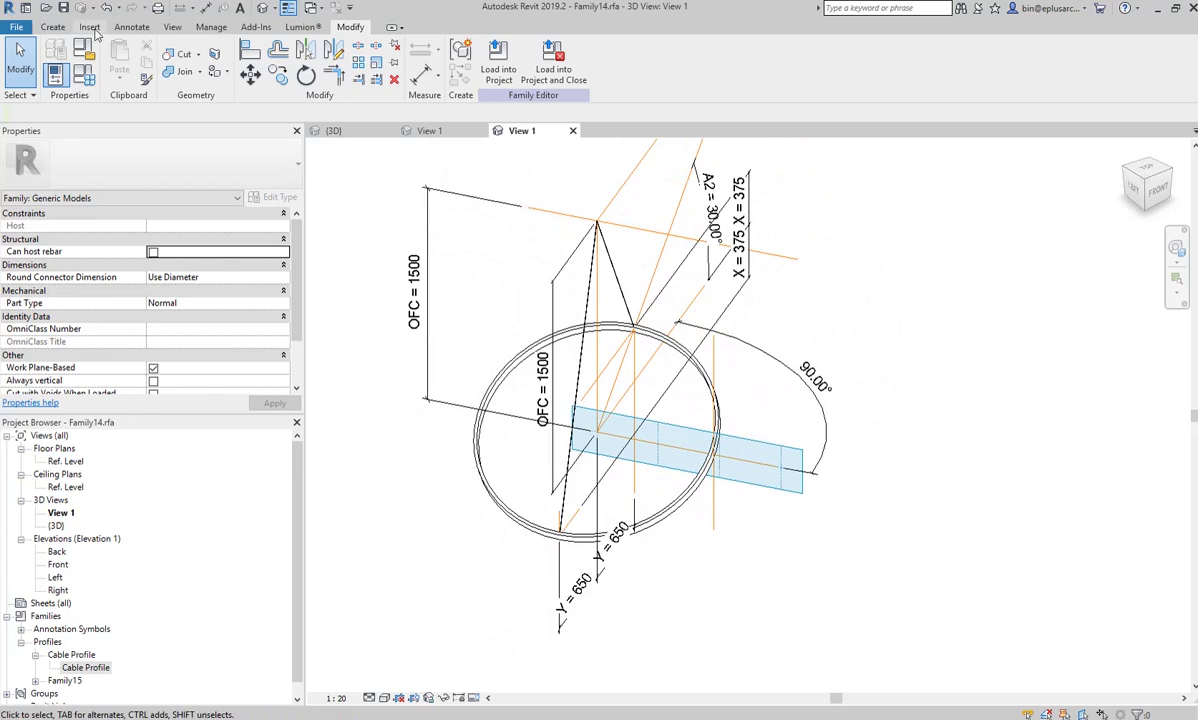
- Place a 764 aligned dimension below the ring from the centre reference line
click(131, 27)
click(55, 50)
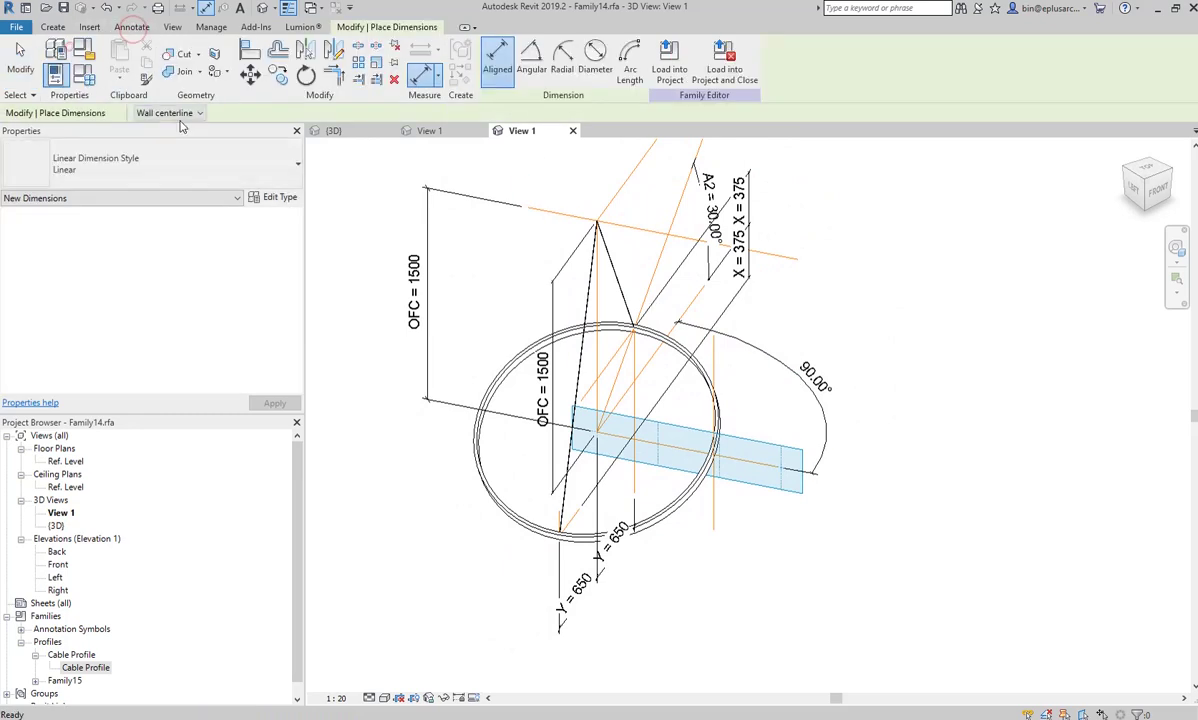
click(716, 360)
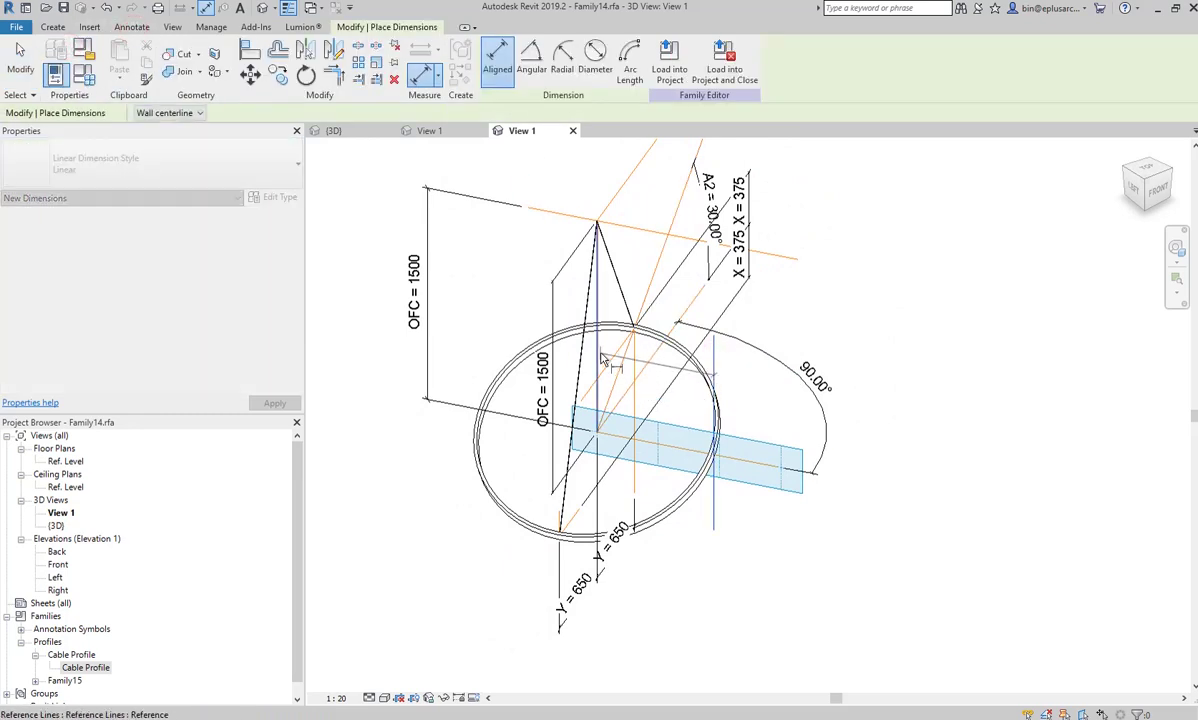
shift+middle_drag(627, 381, 703, 553)
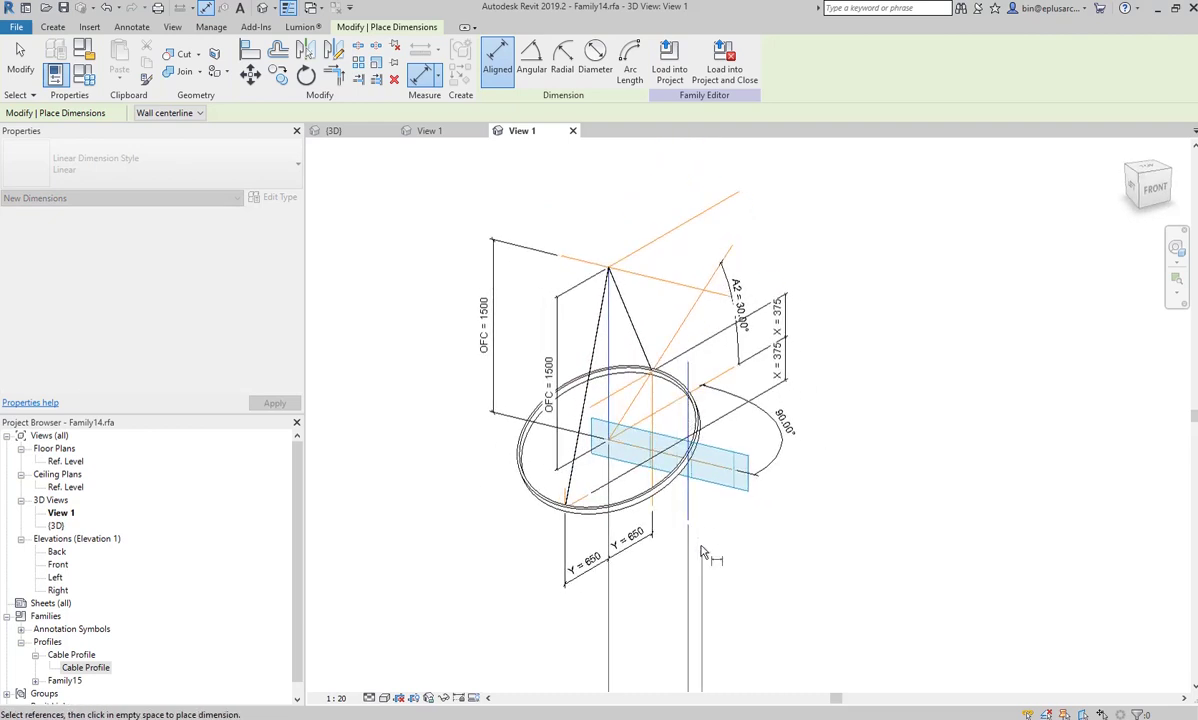
scroll(684, 560, down, 2)
scroll(680, 520, down, 2)
scroll(677, 470, down, 2)
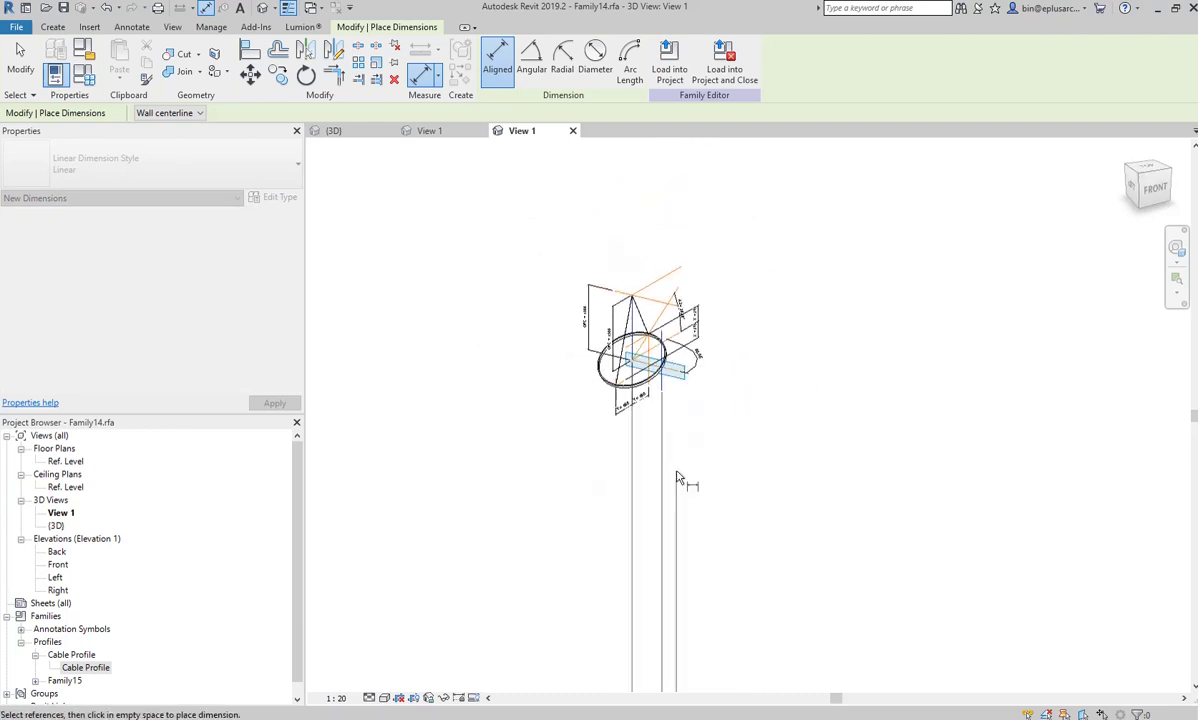
scroll(688, 363, up, 2)
scroll(685, 400, up, 2)
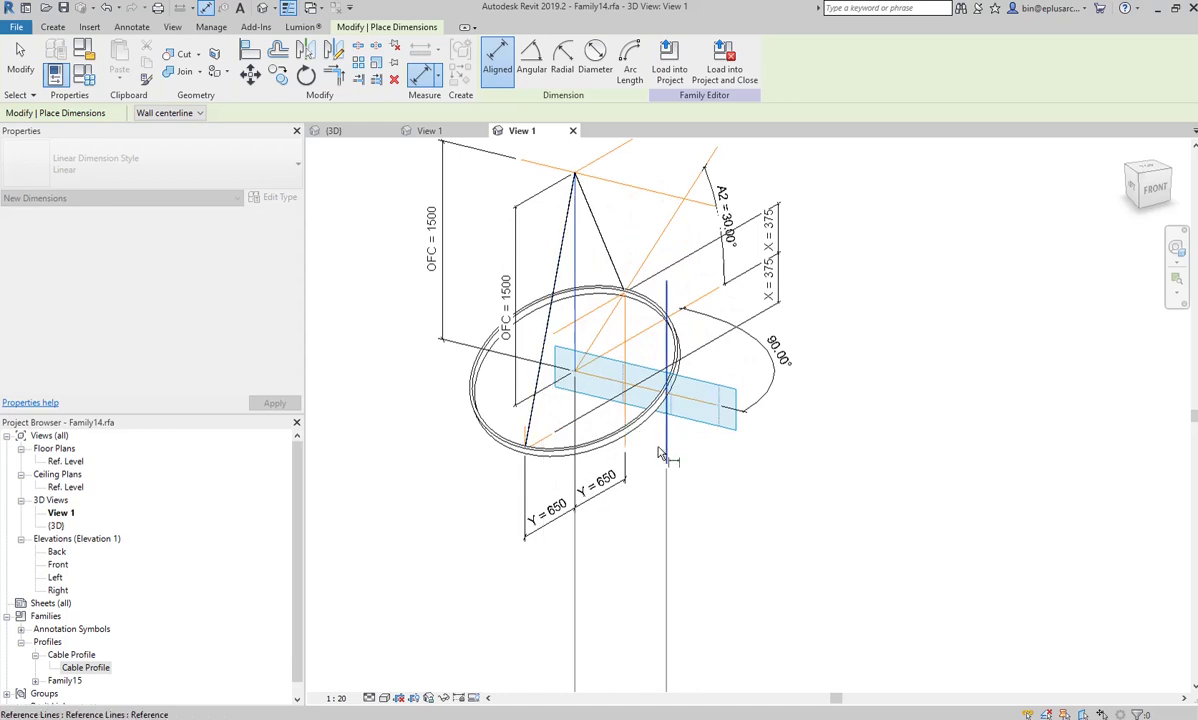
key(Escape)
shift+middle_drag(675, 463, 693, 485)
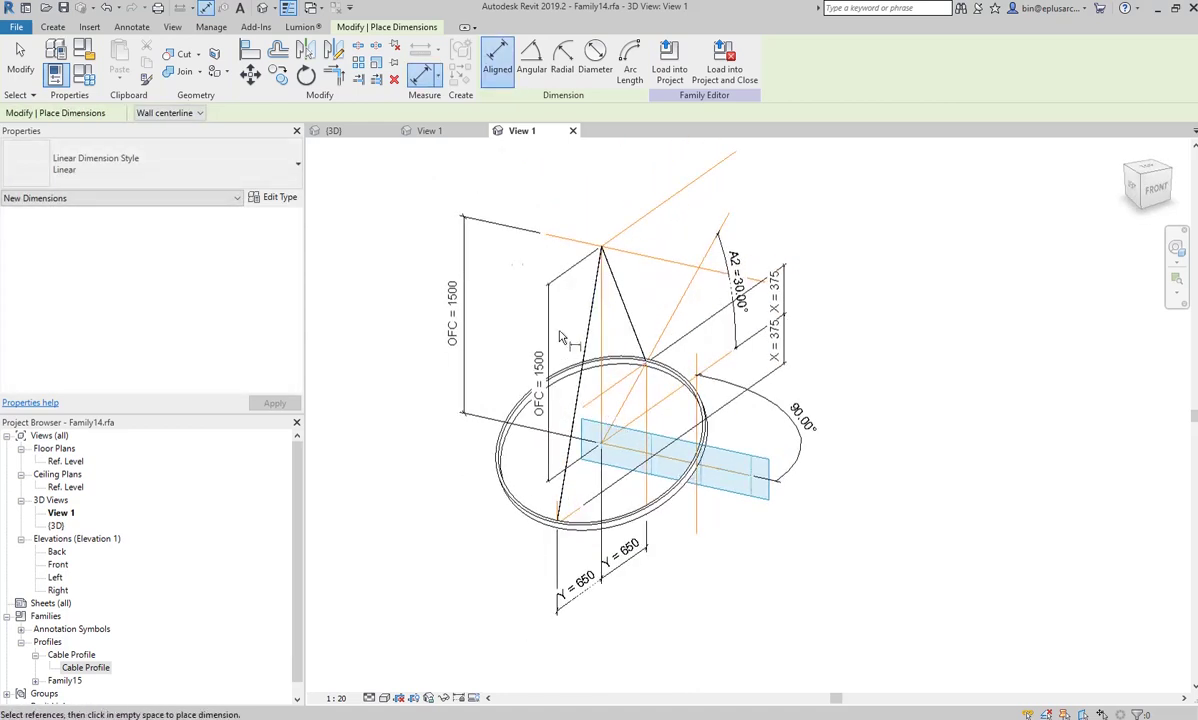
click(605, 415)
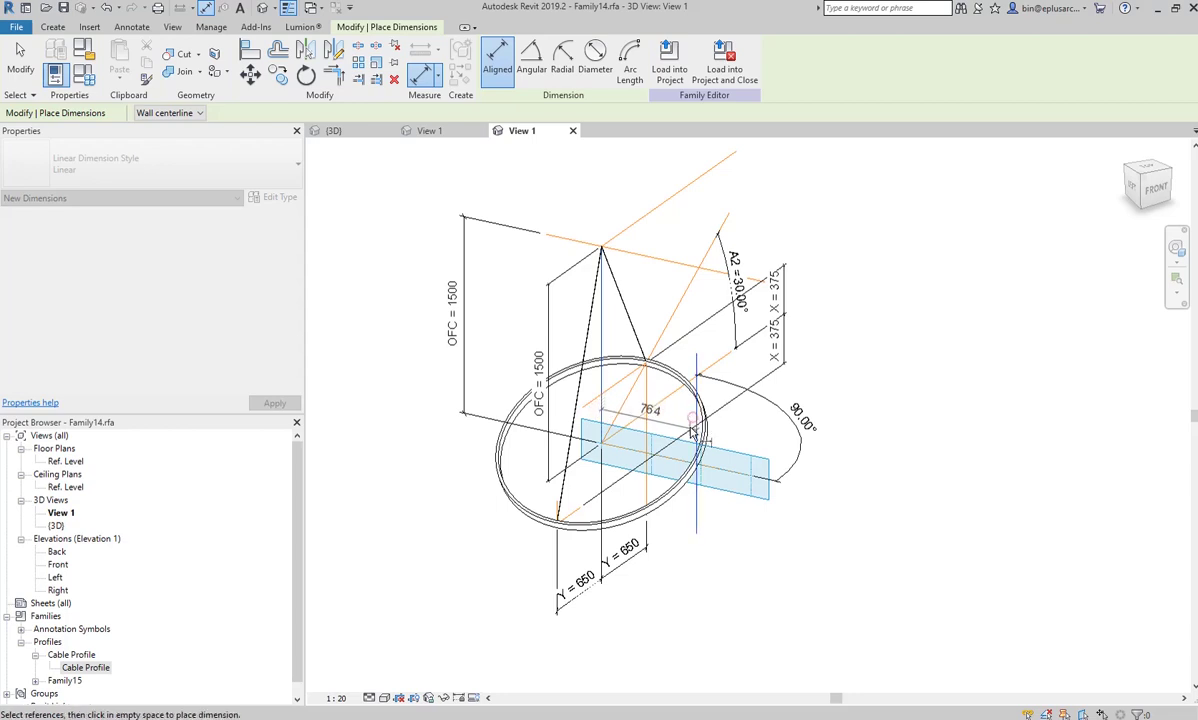
click(706, 611)
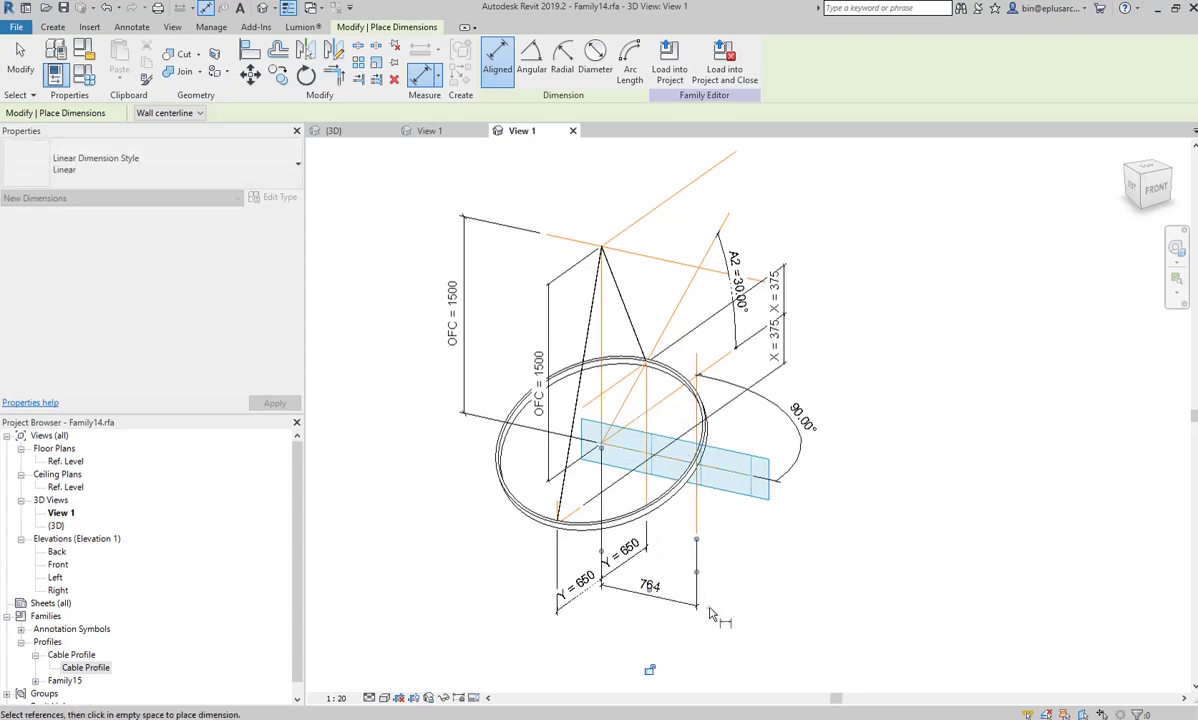
key(Escape)
key(Escape)
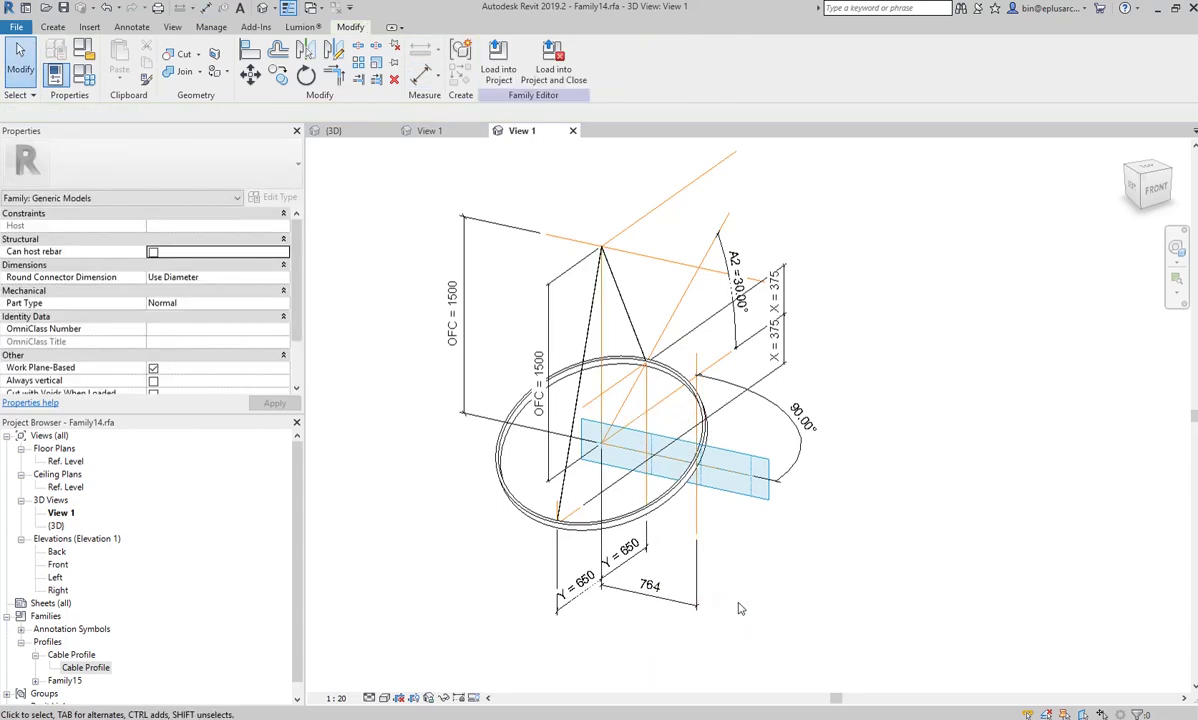
- Assign a new instance parameter R to the 764 dimension and check it in Family Types
mouse_move(738, 604)
shift+middle_down()
mouse_move(803, 596)
mouse_move(744, 598)
shift+middle_up()
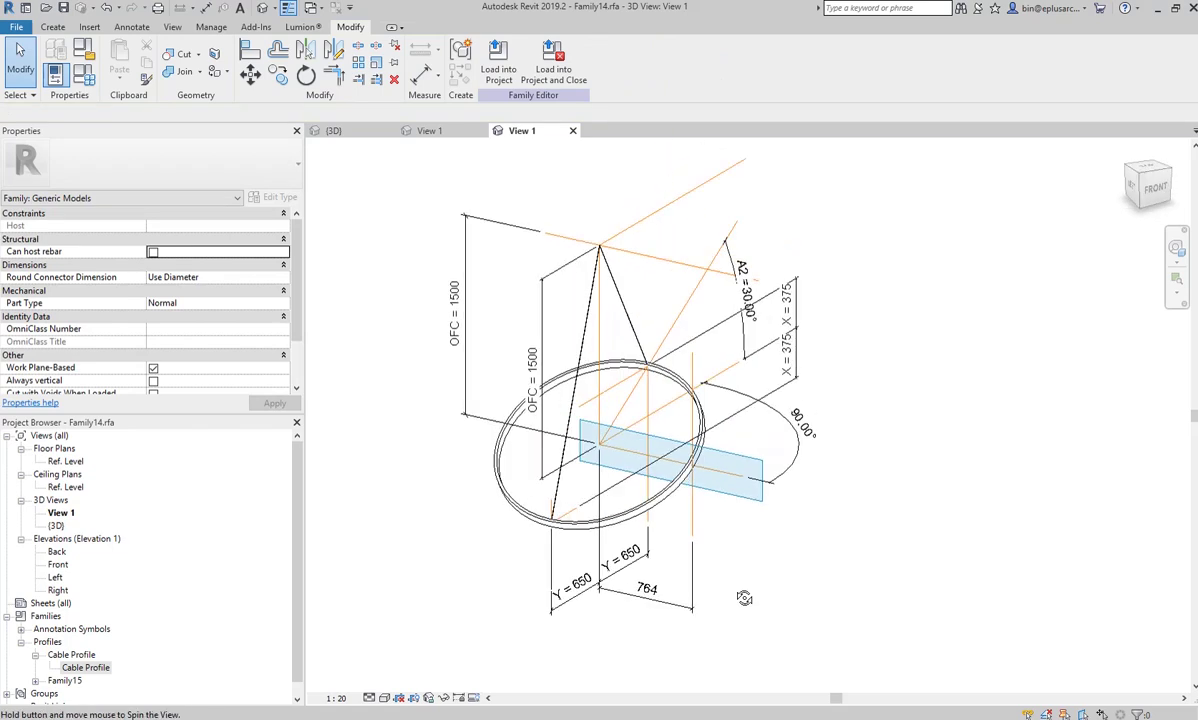
click(694, 601)
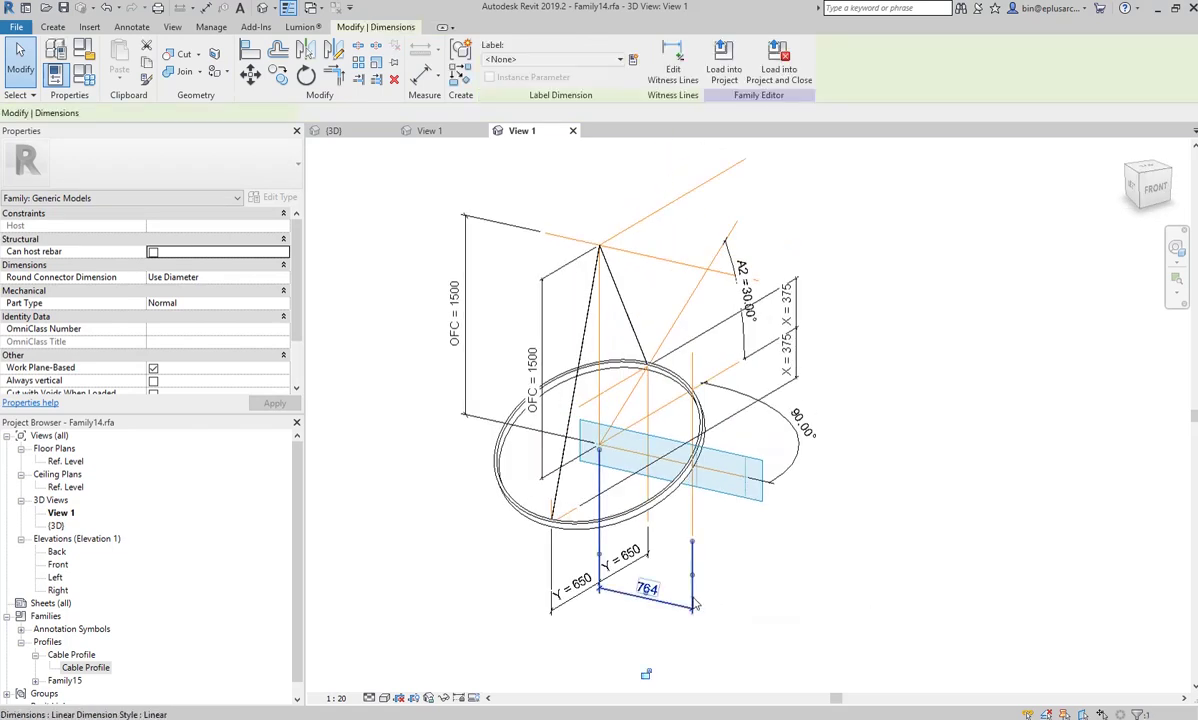
click(632, 60)
text(R)
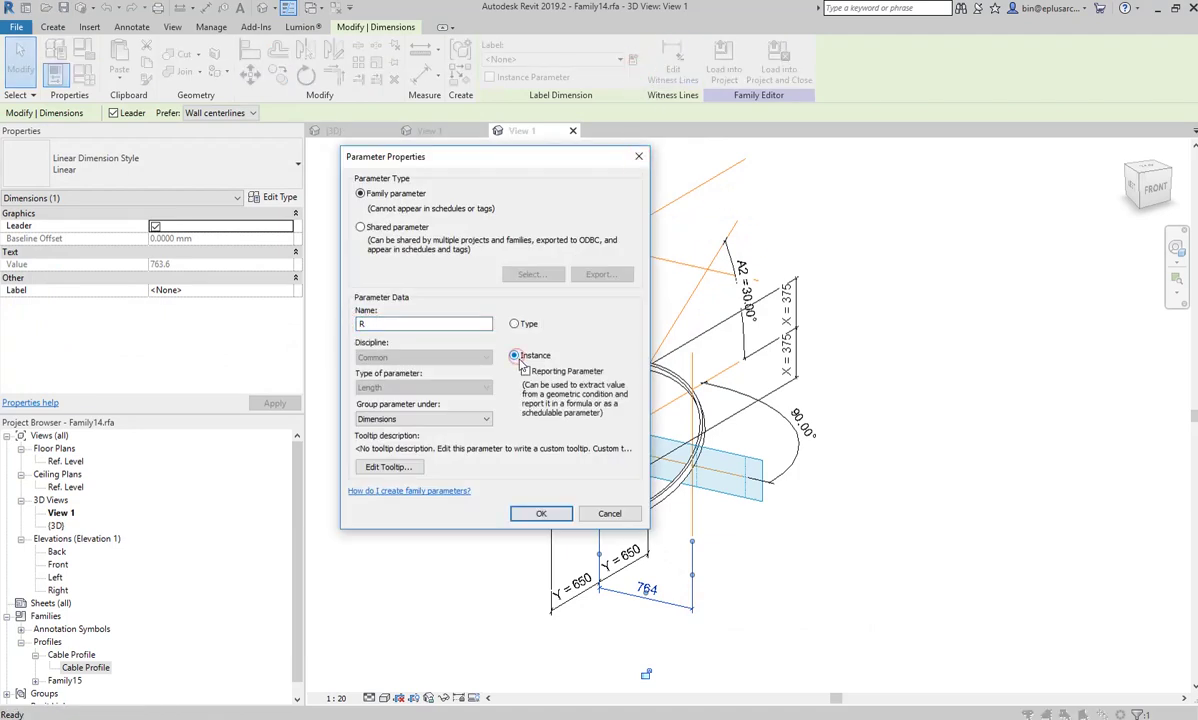
click(545, 516)
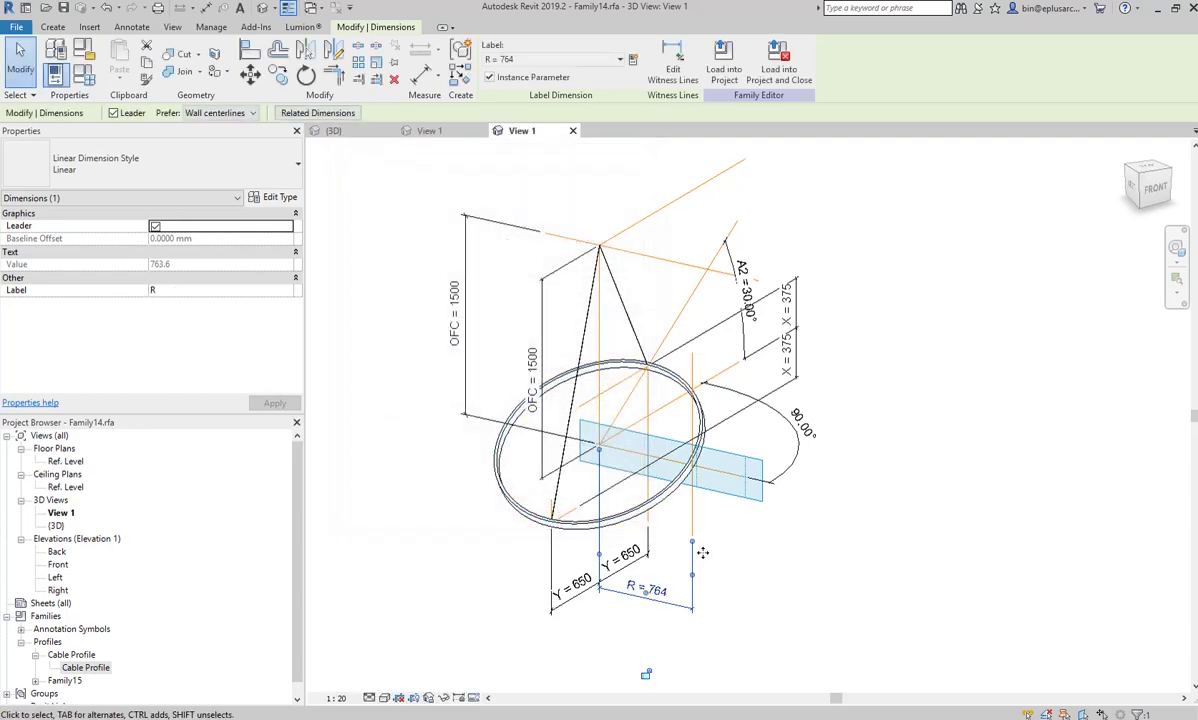
click(83, 74)
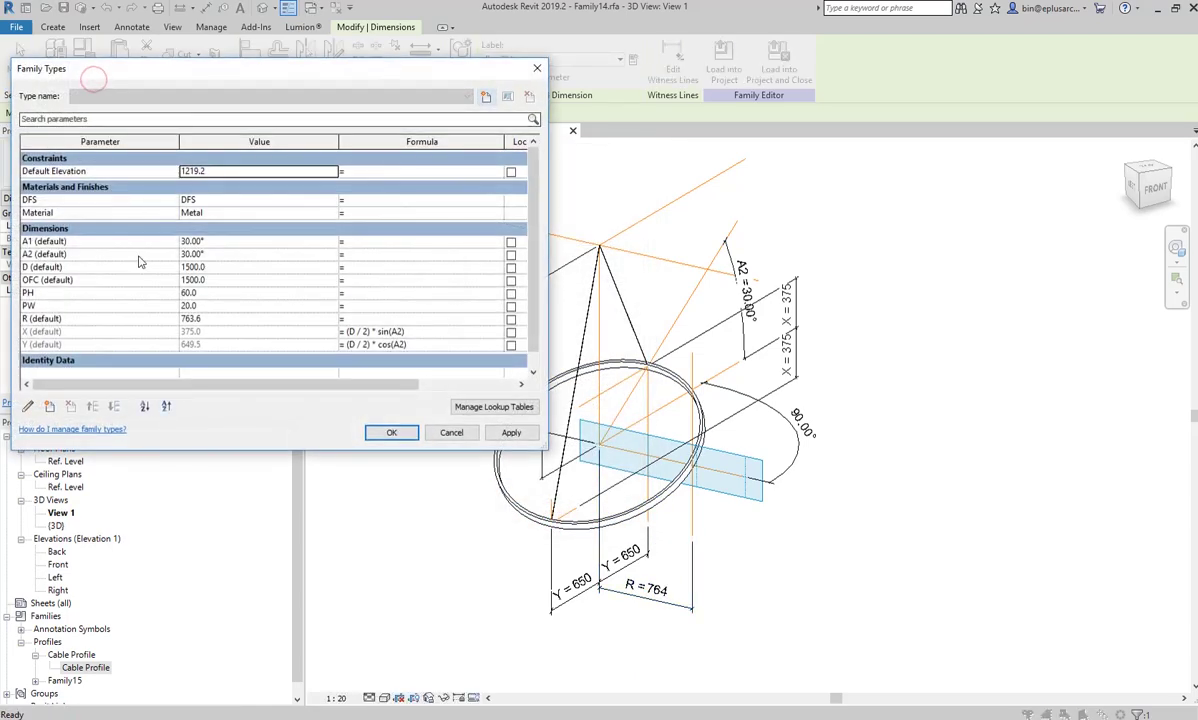
scroll(75, 300, down, 1)
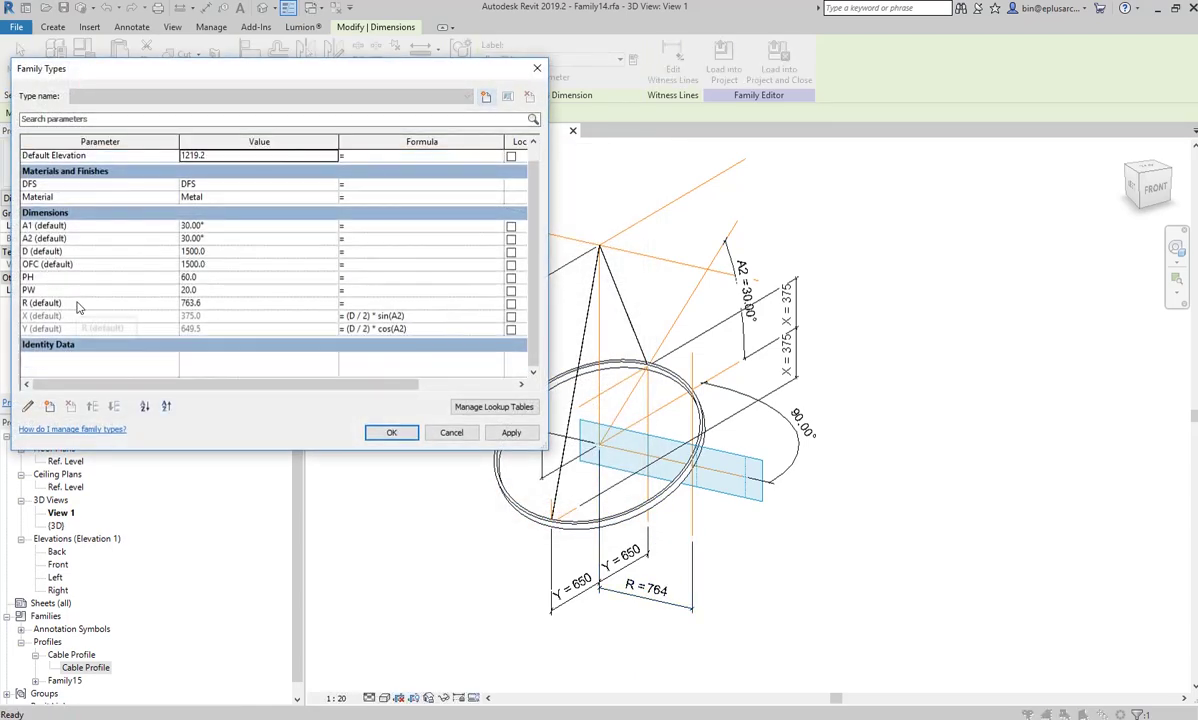
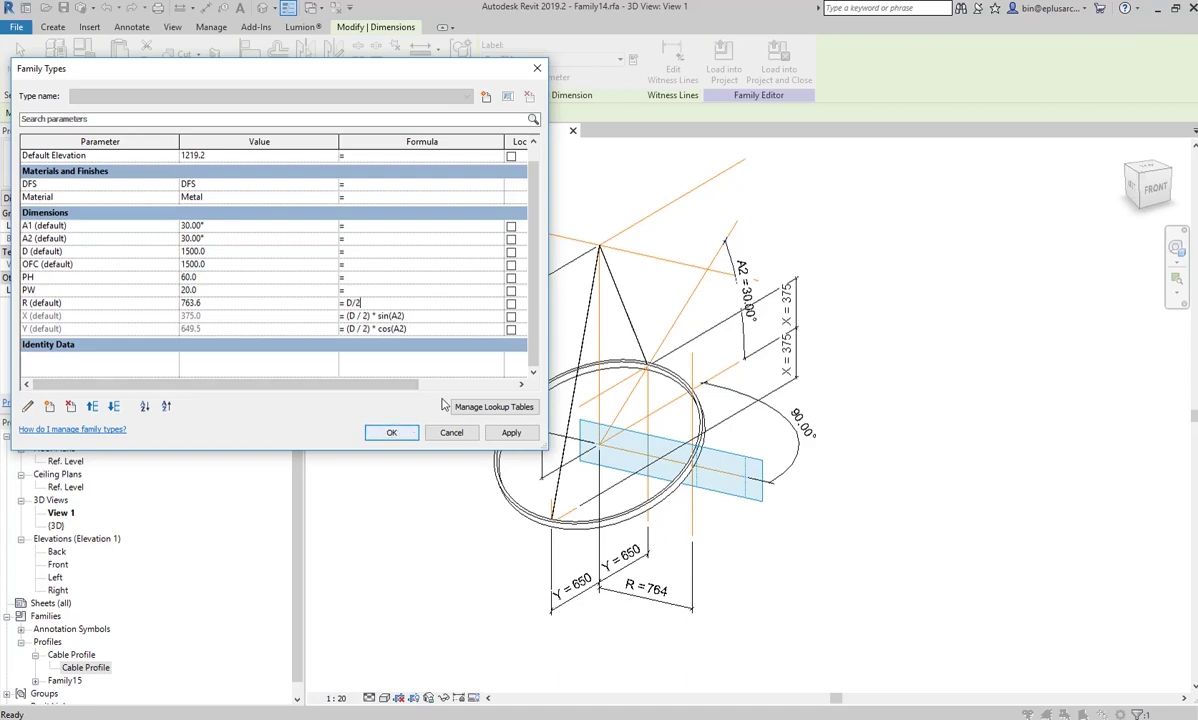
- Apply the R = D / 2 formula so R reads 750, and close Family Types
click(511, 432)
click(392, 432)
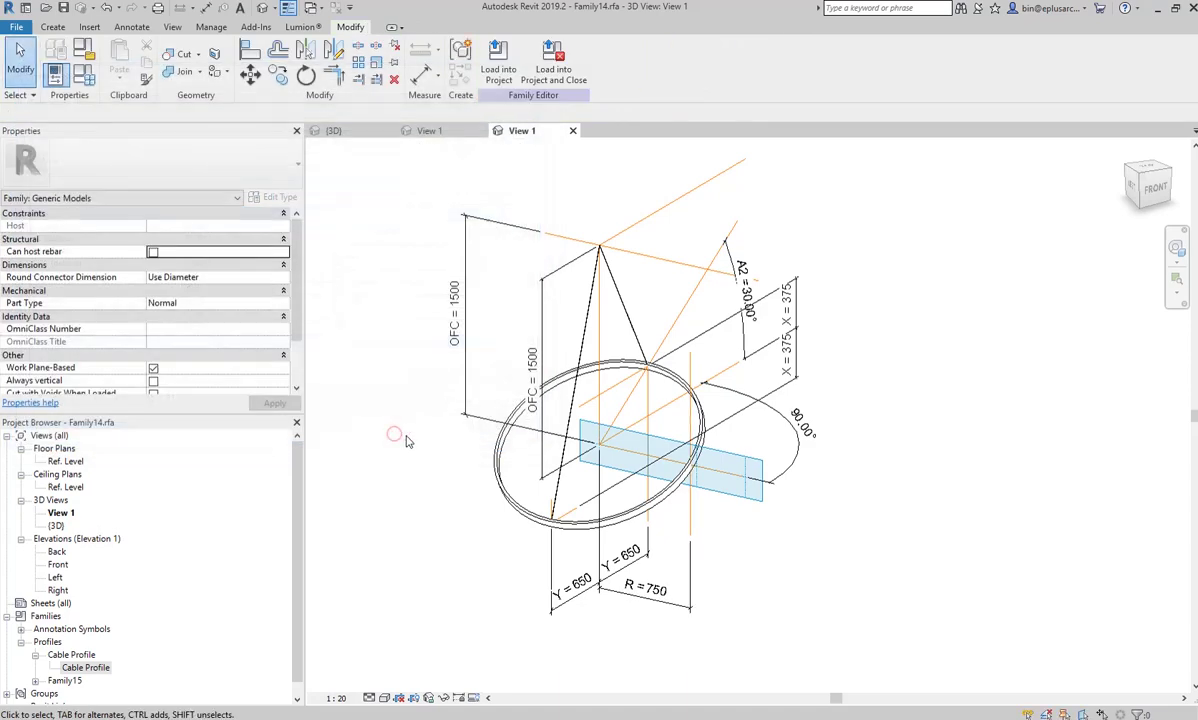
mouse_move(396, 428)
shift+middle_down()
mouse_move(848, 490)
mouse_move(740, 495)
shift+middle_up()
scroll(655, 430, up, 2)
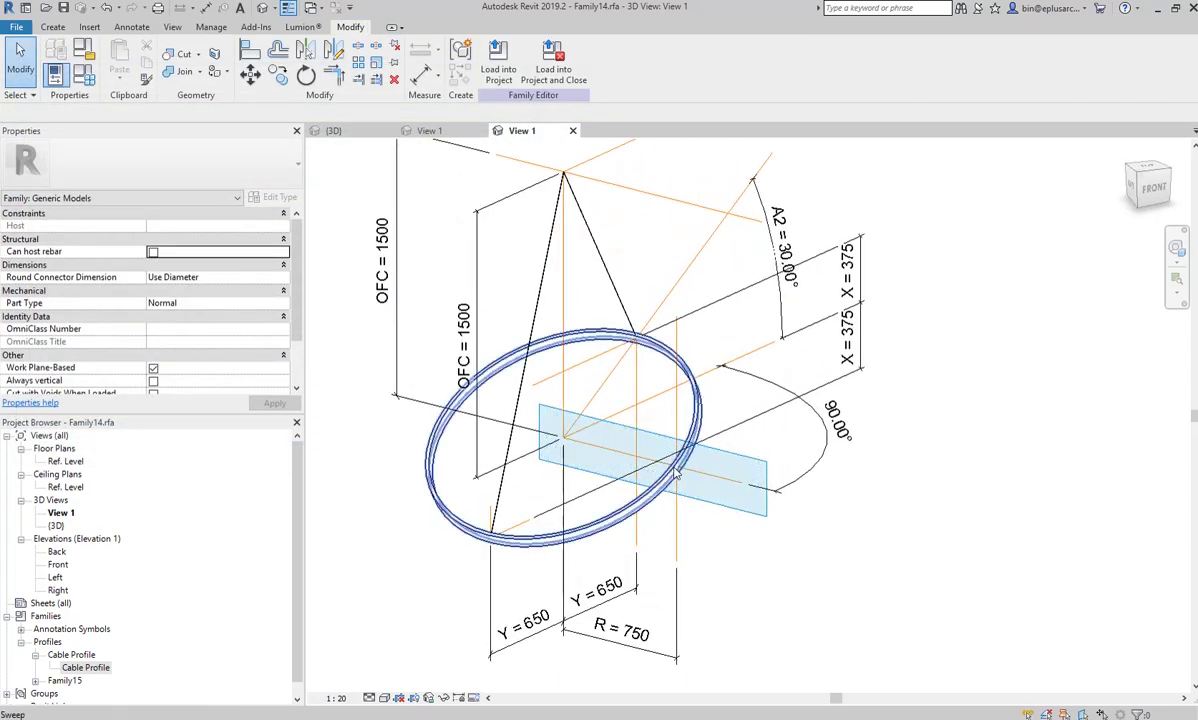
- Trim the guide reference line to meet the other line with Trim/Extend Single Element
click(333, 76)
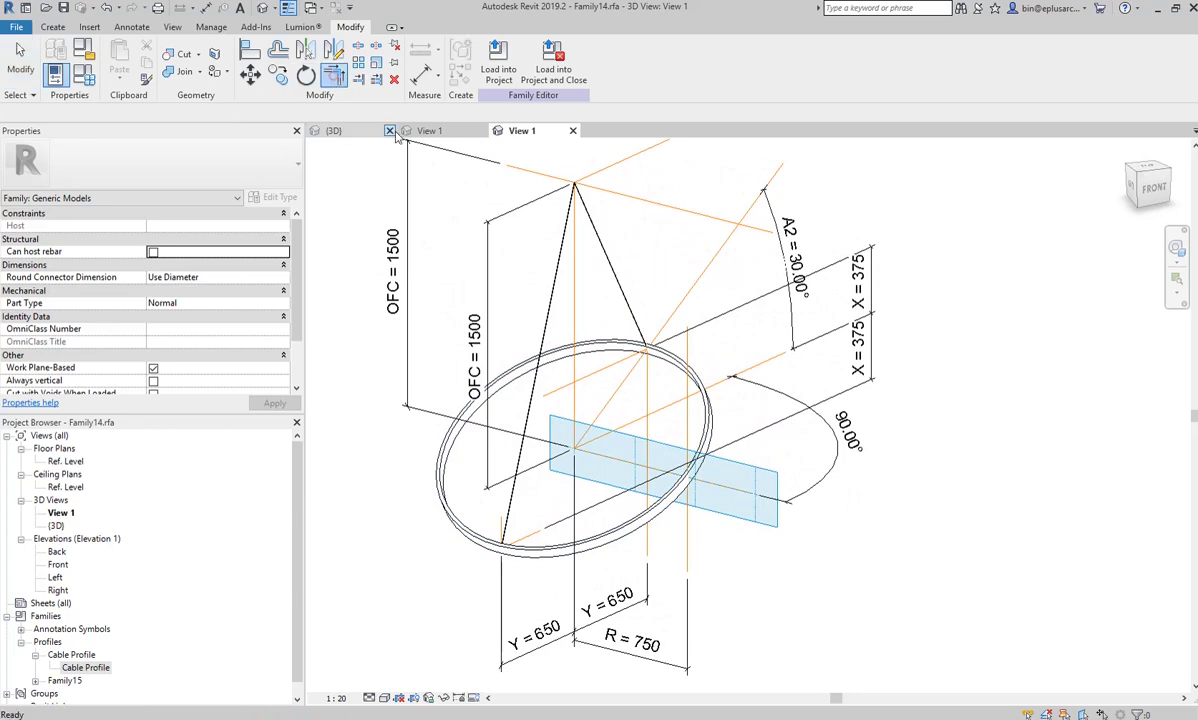
click(600, 450)
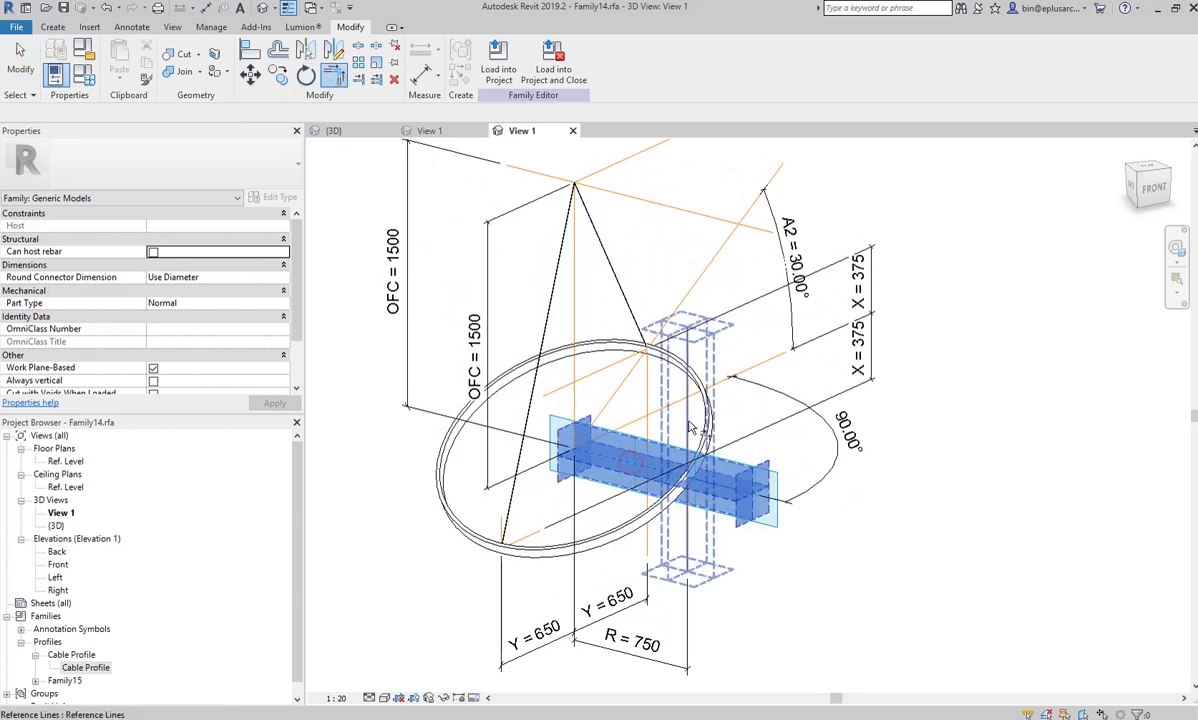
click(655, 412)
mouse_move(655, 412)
shift+middle_down()
mouse_move(817, 489)
mouse_move(621, 505)
mouse_move(682, 497)
mouse_move(652, 467)
shift+middle_up()
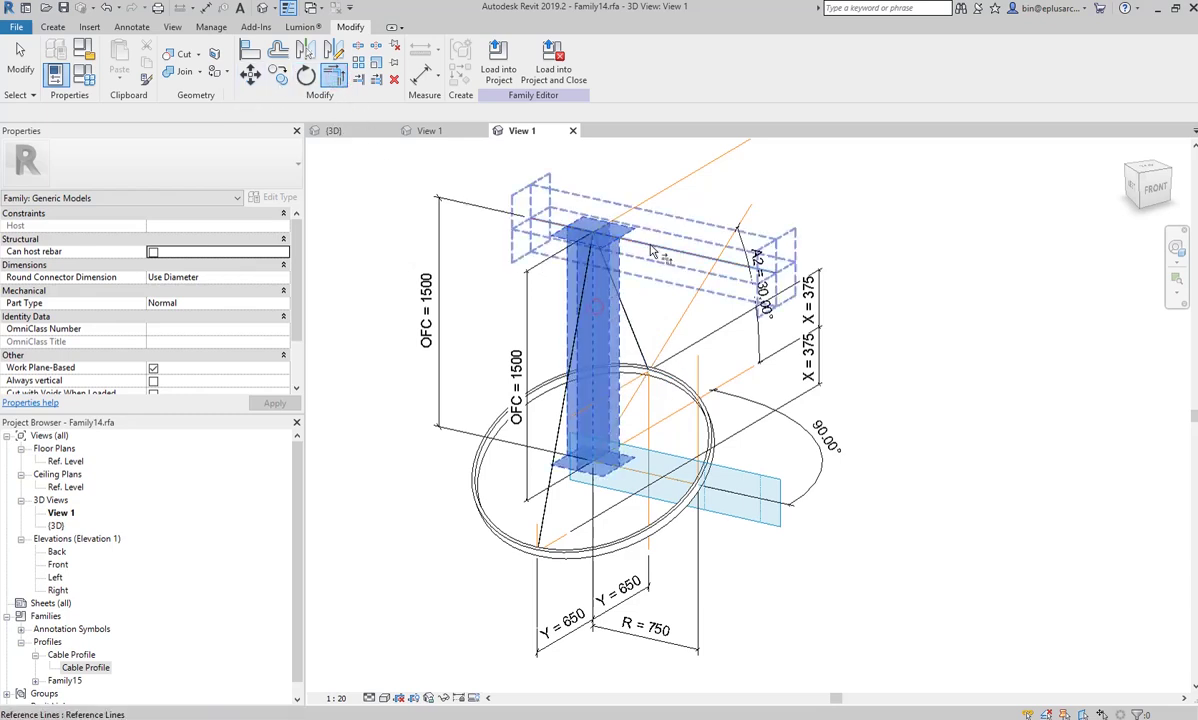
mouse_move(652, 250)
shift+middle_down()
mouse_move(550, 296)
mouse_move(443, 237)
shift+middle_up()
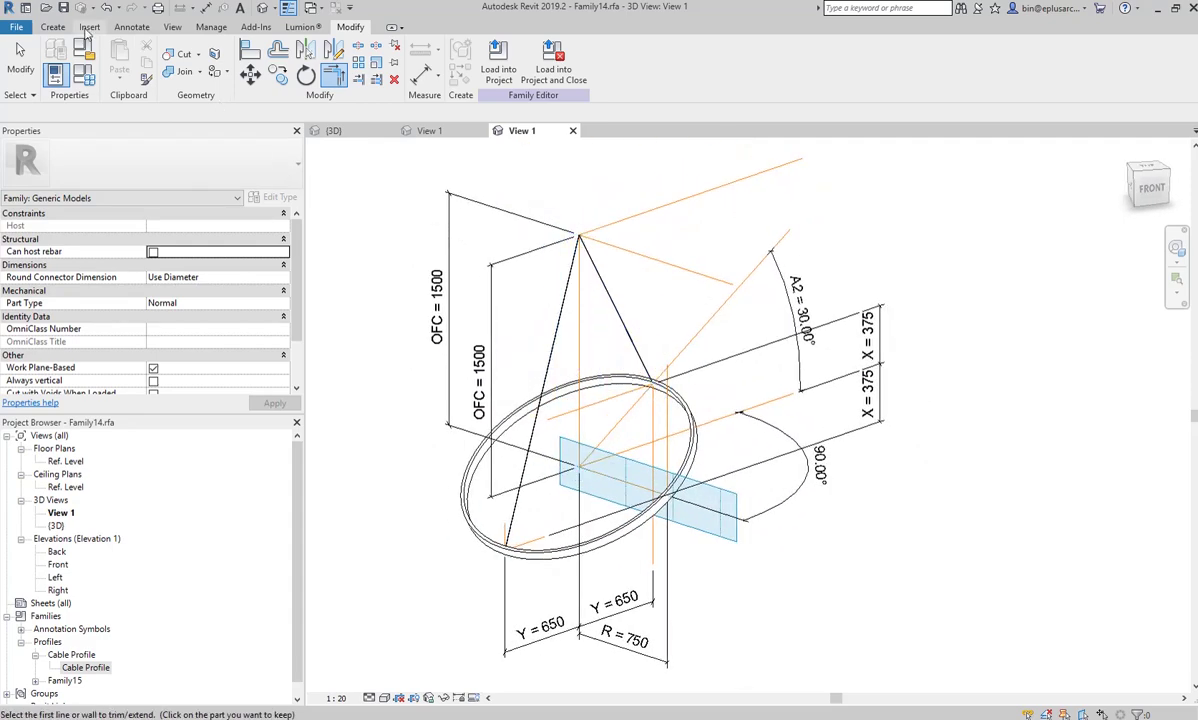
- Start a new reference line at the apex point of the cable cone
click(58, 27)
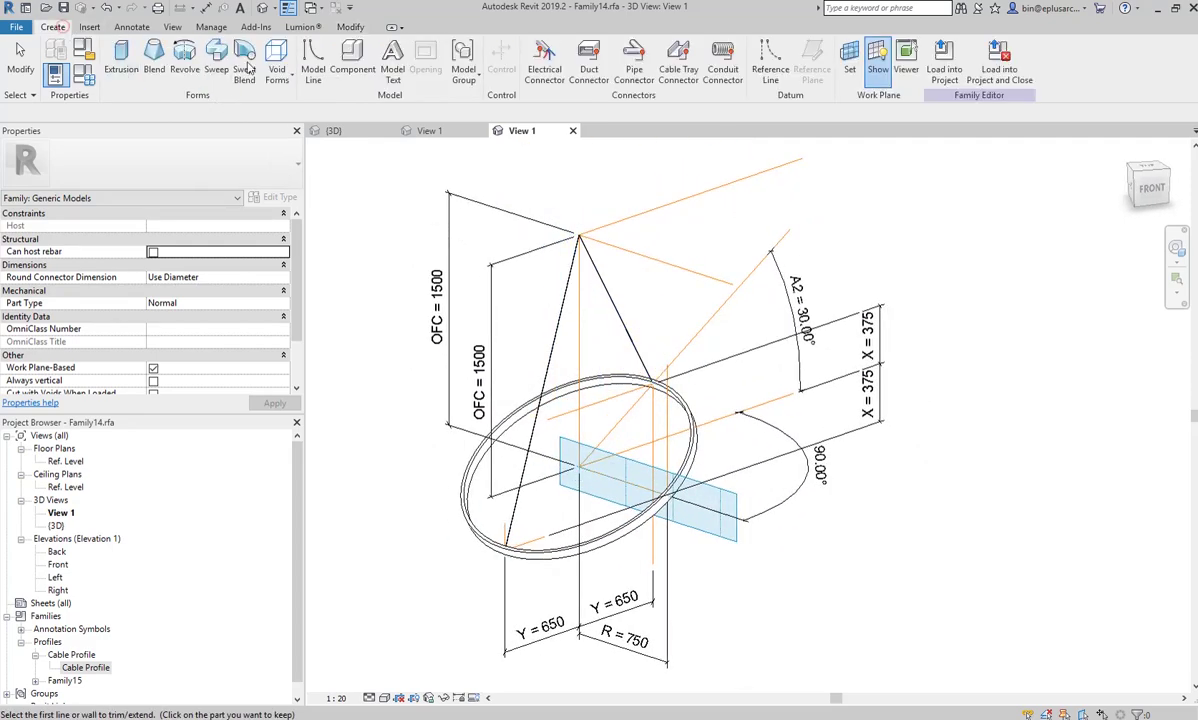
click(770, 66)
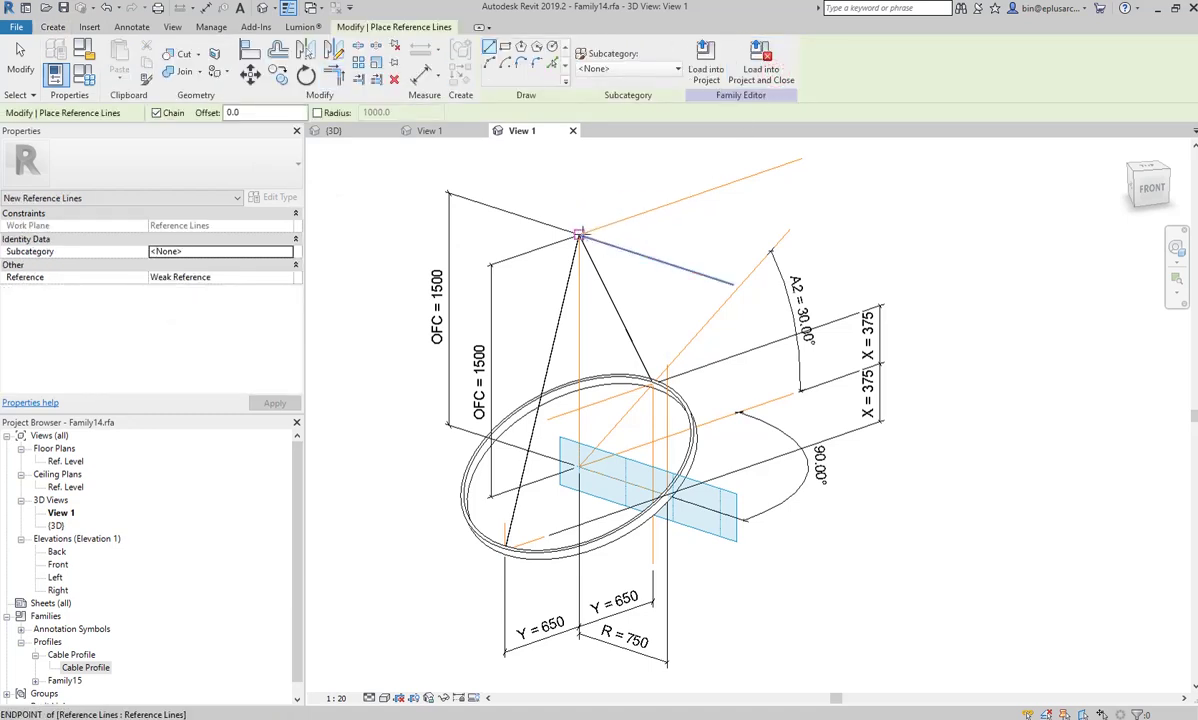
click(579, 235)
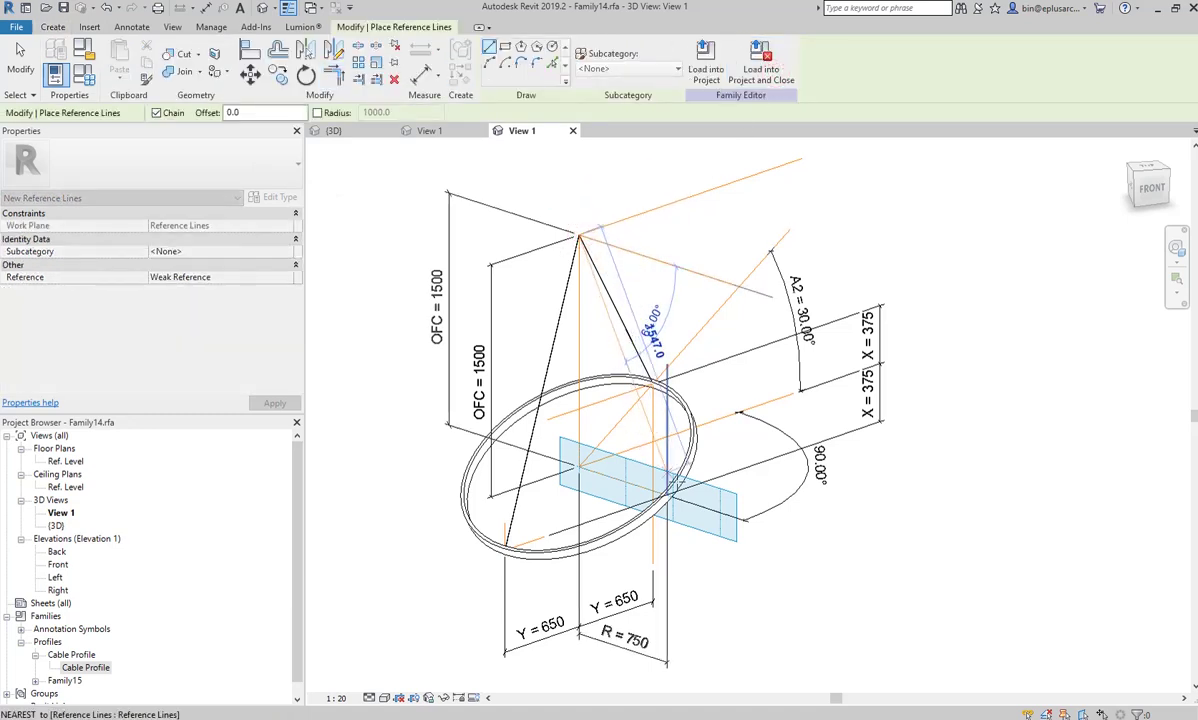
mouse_move(672, 495)
shift+middle_down()
mouse_move(766, 497)
mouse_move(716, 509)
shift+middle_up()
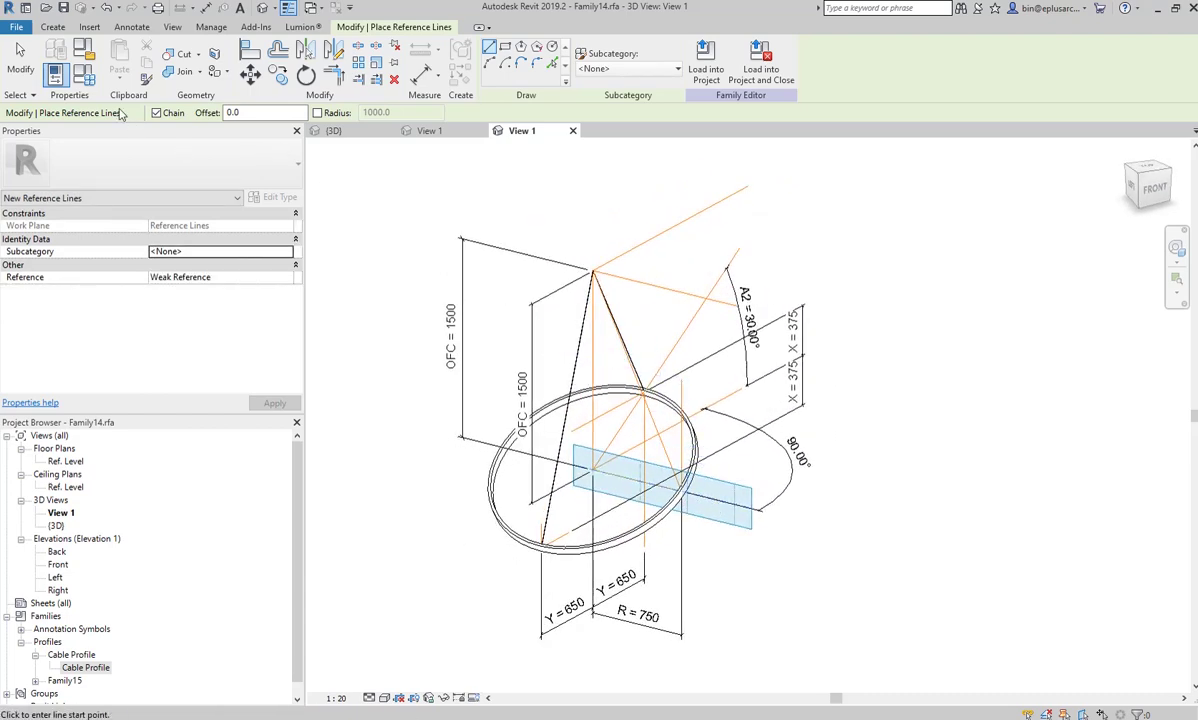
click(83, 74)
- Flex A1 and A2 to 15° and back to 30° to test the ring's tilt
click(228, 243)
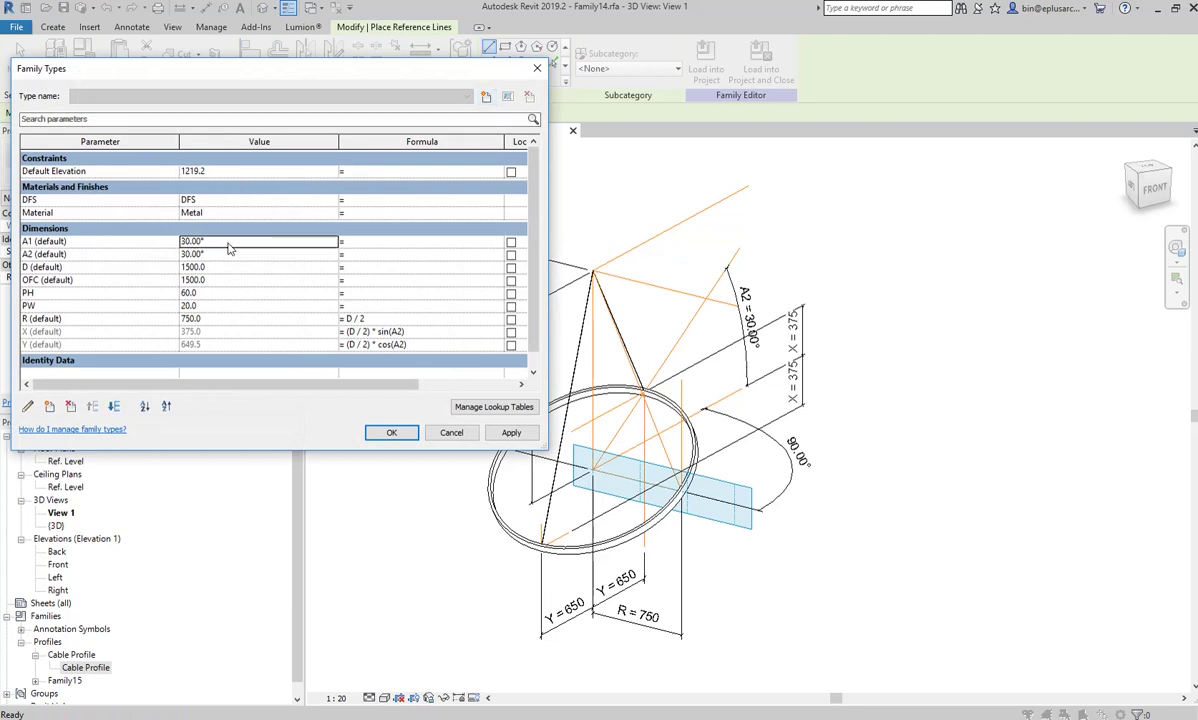
text(15)
click(508, 432)
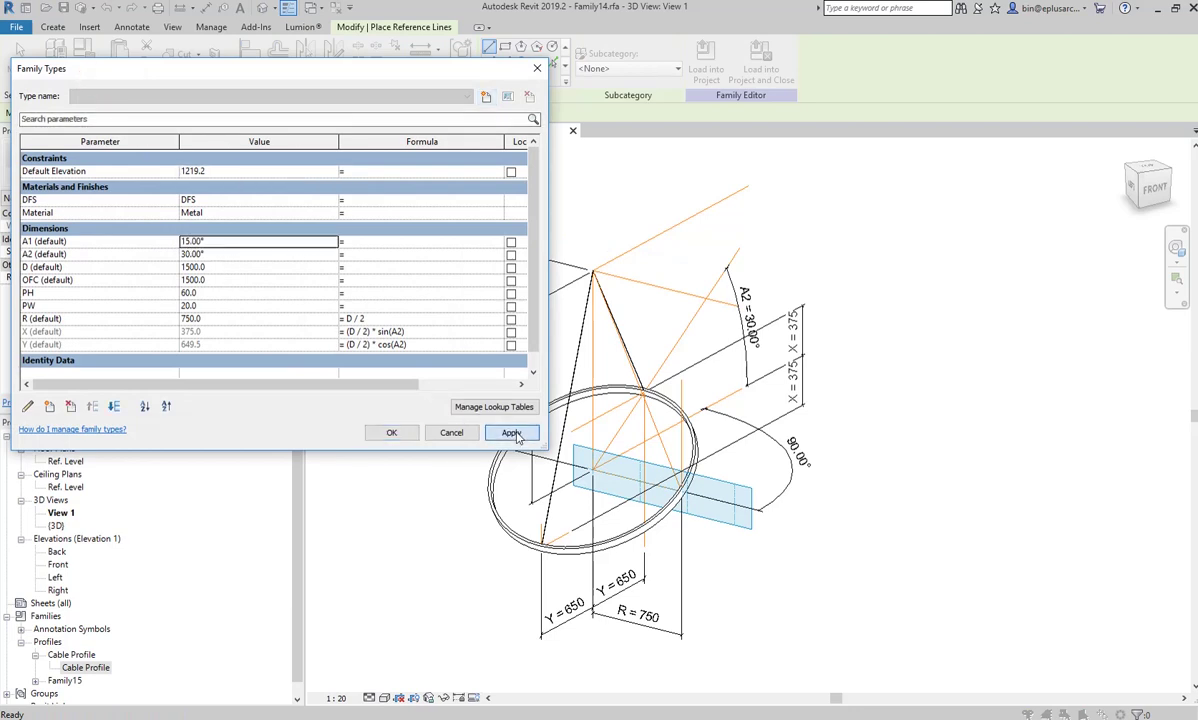
click(266, 244)
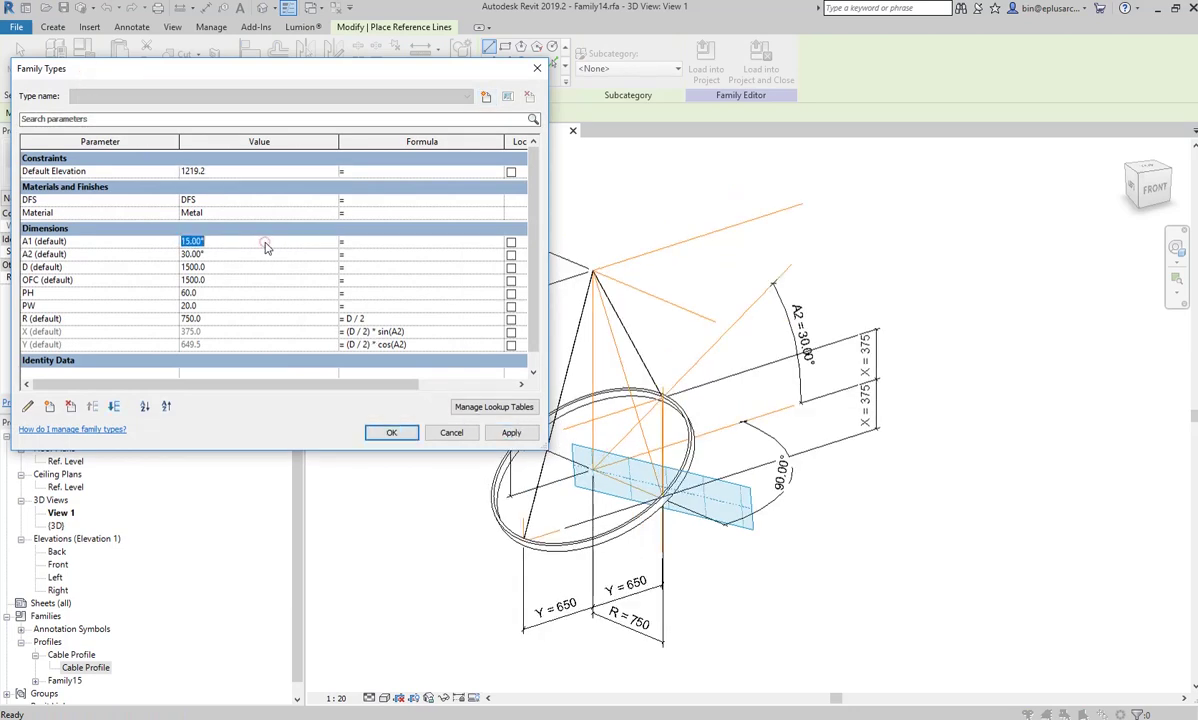
text(30)
click(511, 433)
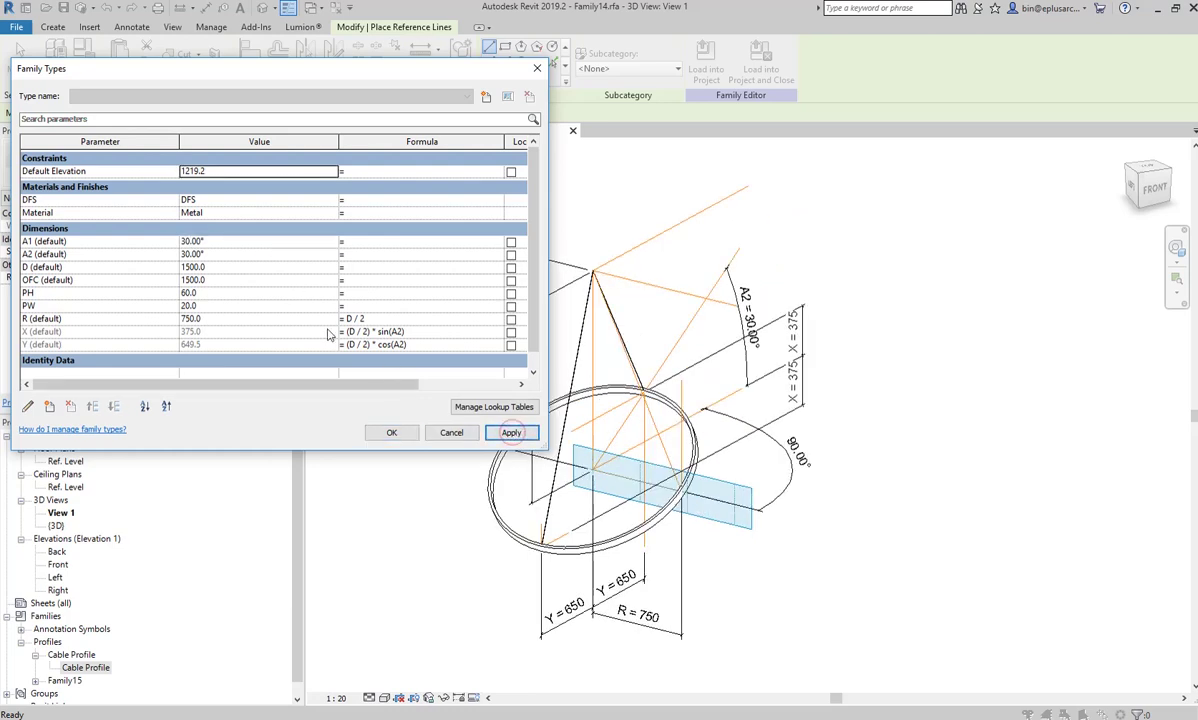
click(229, 258)
text(15)
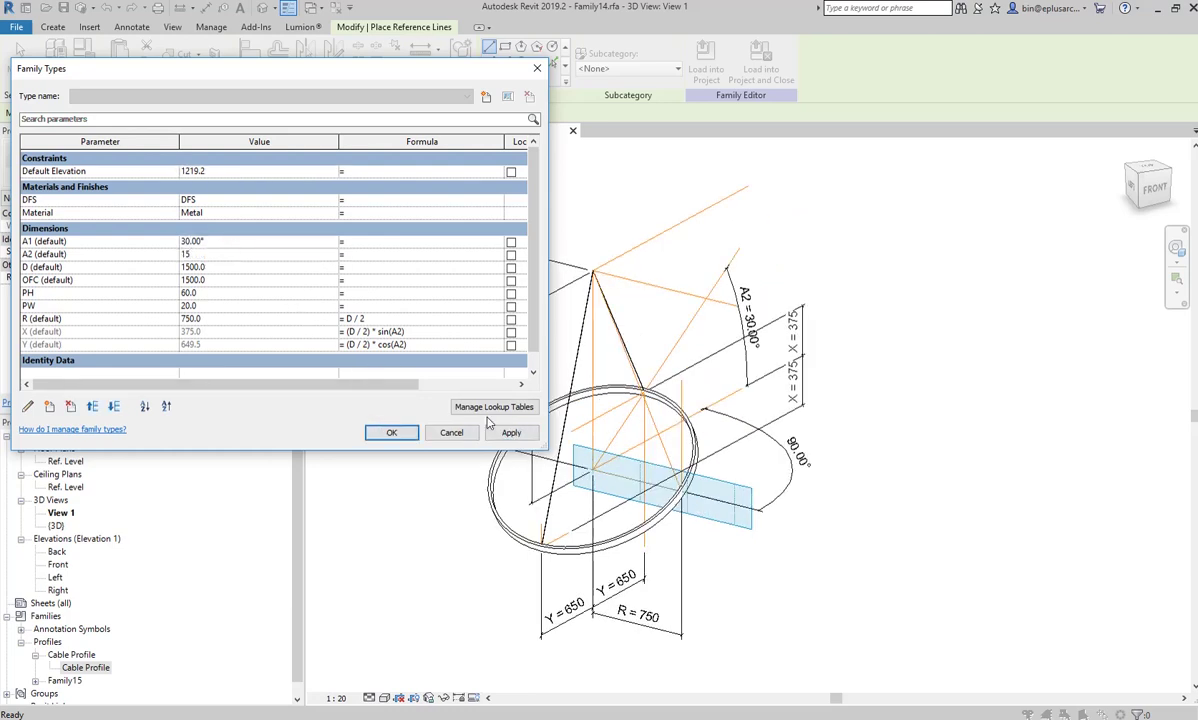
click(509, 435)
click(241, 258)
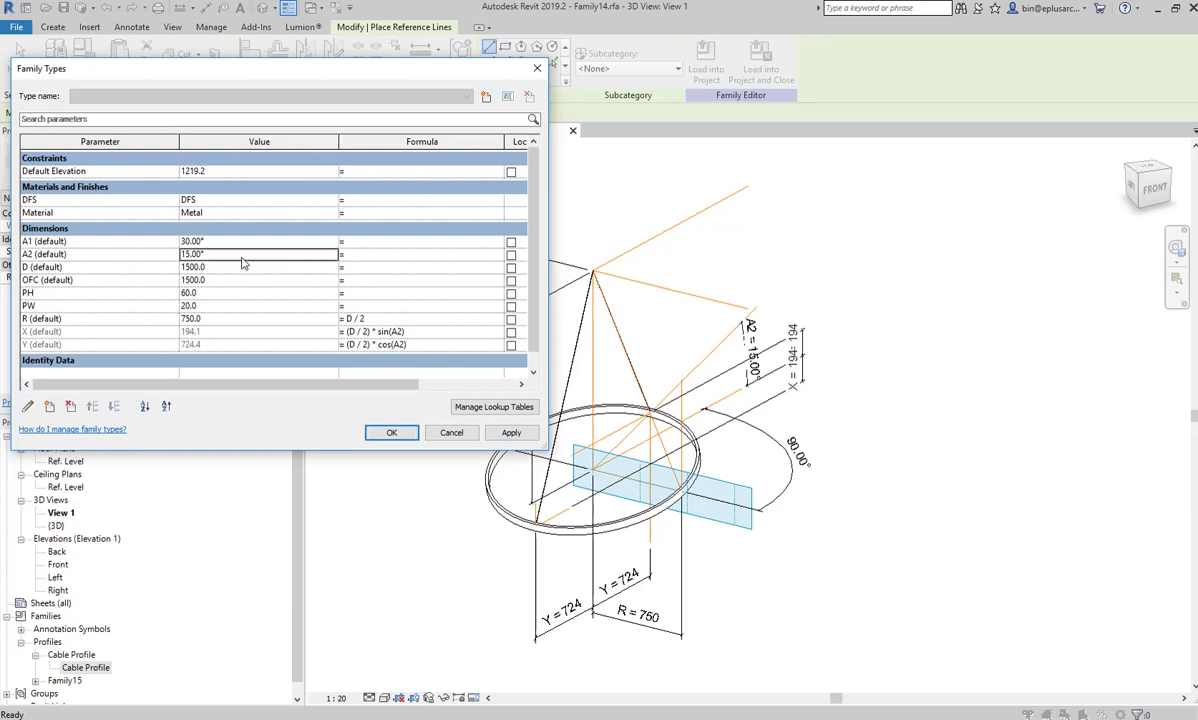
text(30)
click(510, 434)
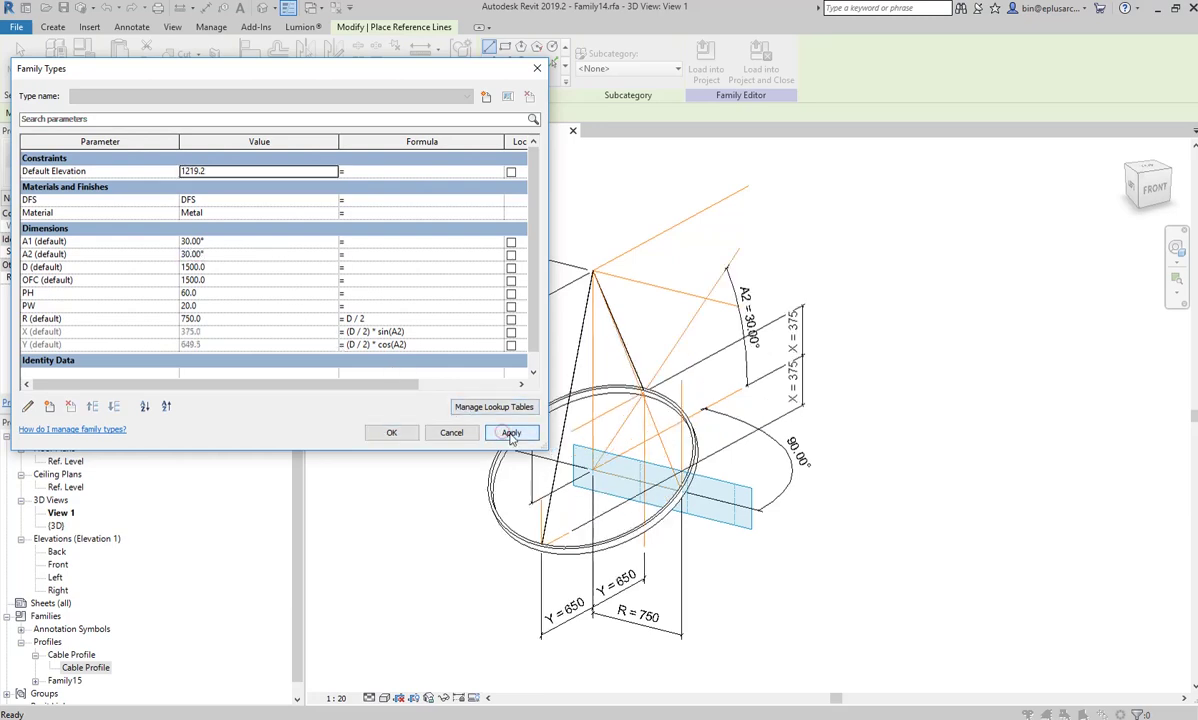
- Set D and OFC to 2000, giving R 1000, and close Family Types
click(231, 270)
text(2000)
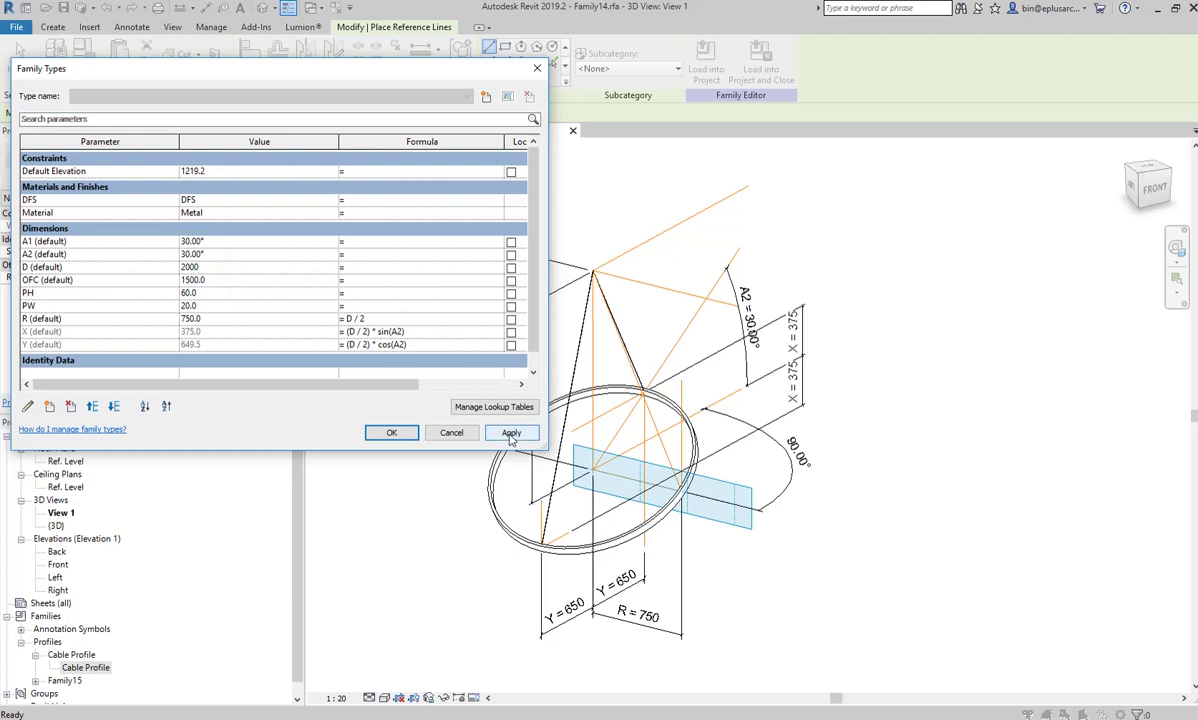
click(510, 436)
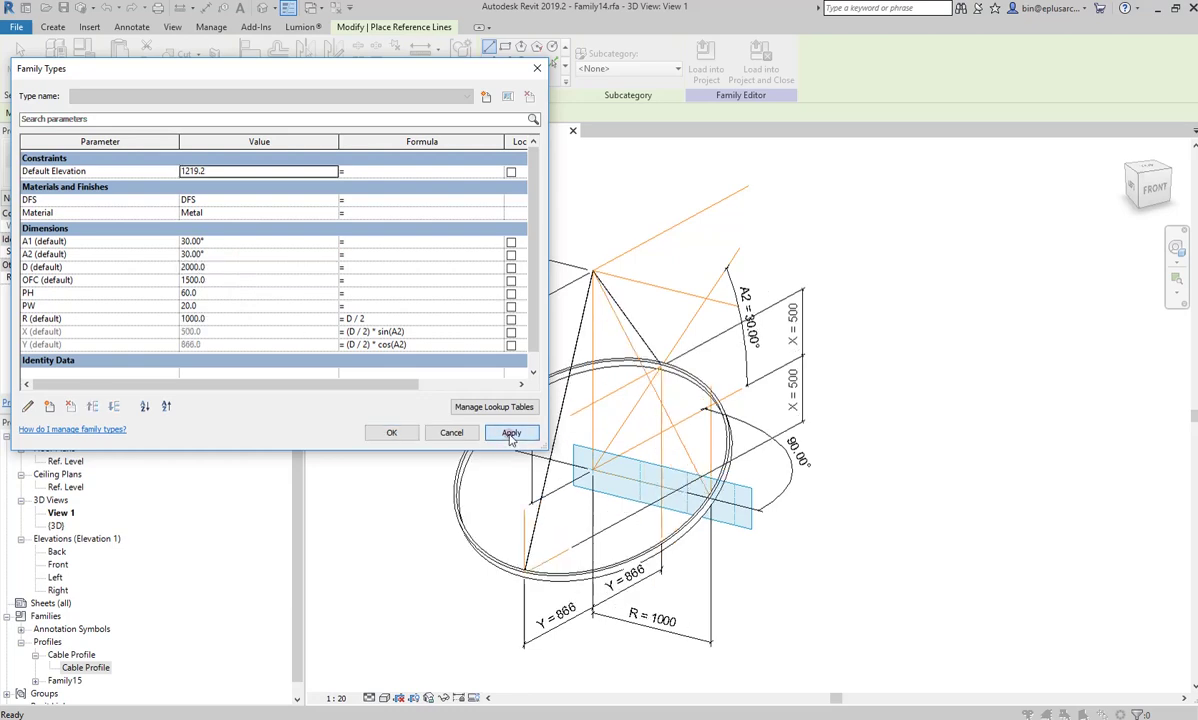
click(252, 283)
text(2000)
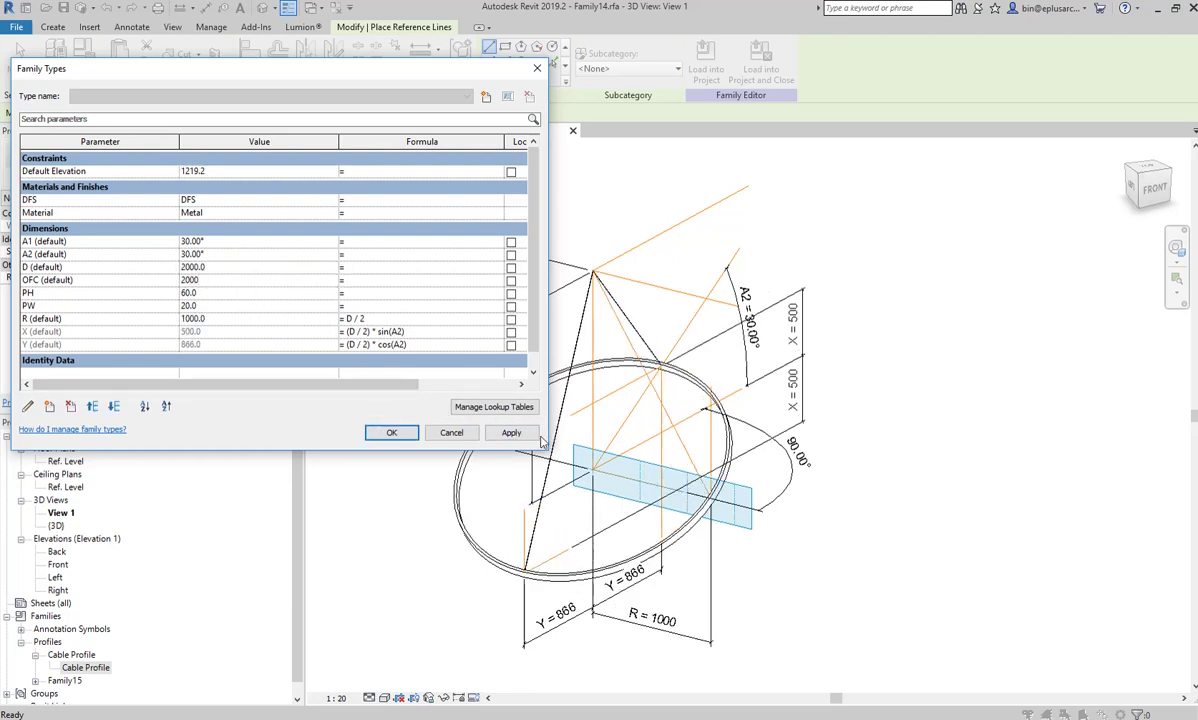
click(527, 437)
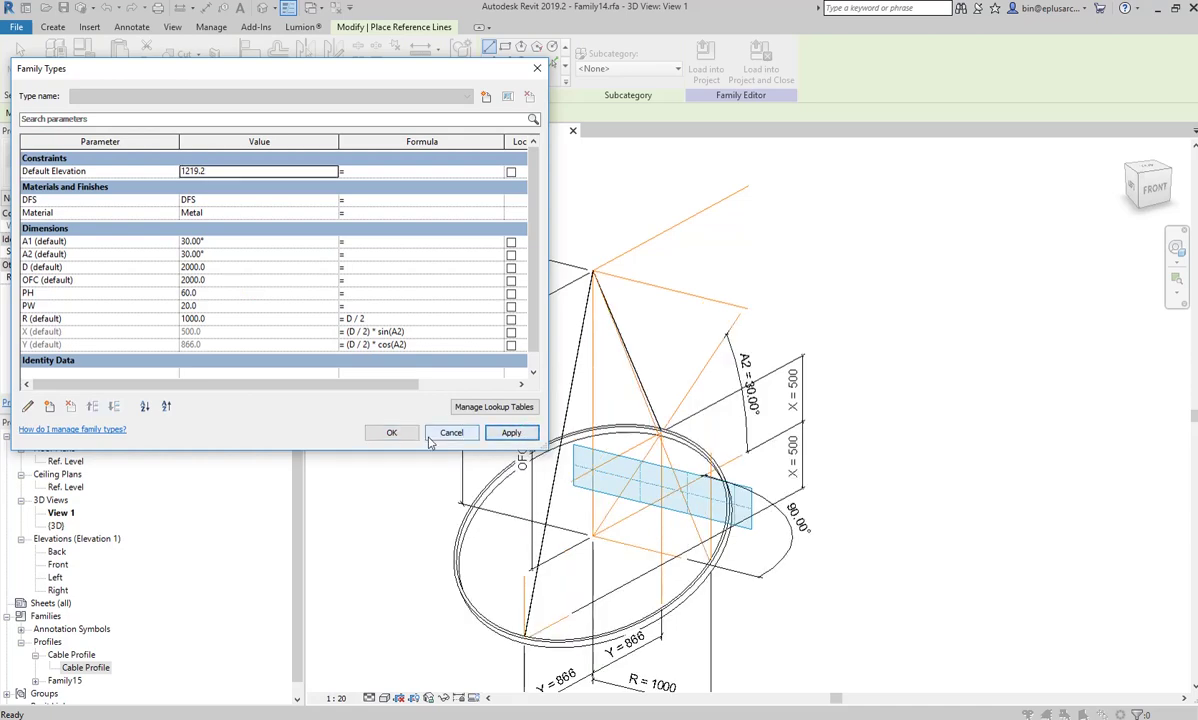
click(391, 432)
mouse_move(390, 428)
shift+middle_down()
mouse_move(757, 525)
mouse_move(757, 503)
mouse_move(820, 503)
mouse_move(767, 497)
mouse_move(780, 497)
shift+middle_up()
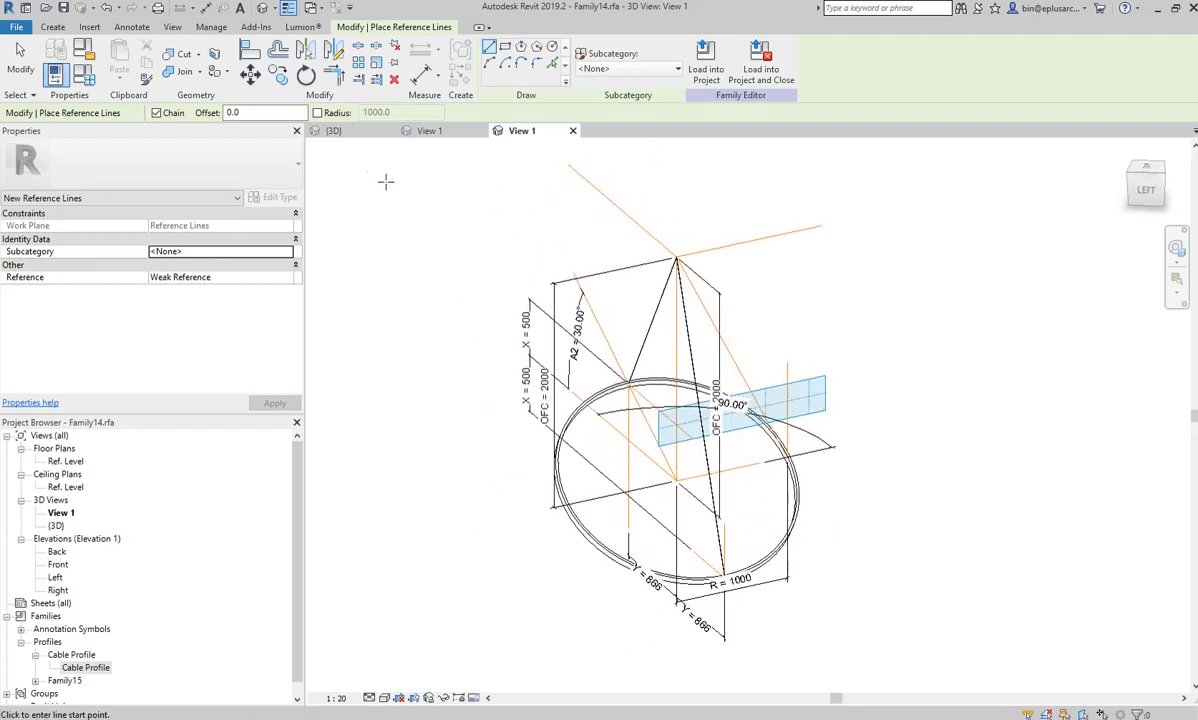
- Set the work plane by picking the tilted ring's plane
click(64, 28)
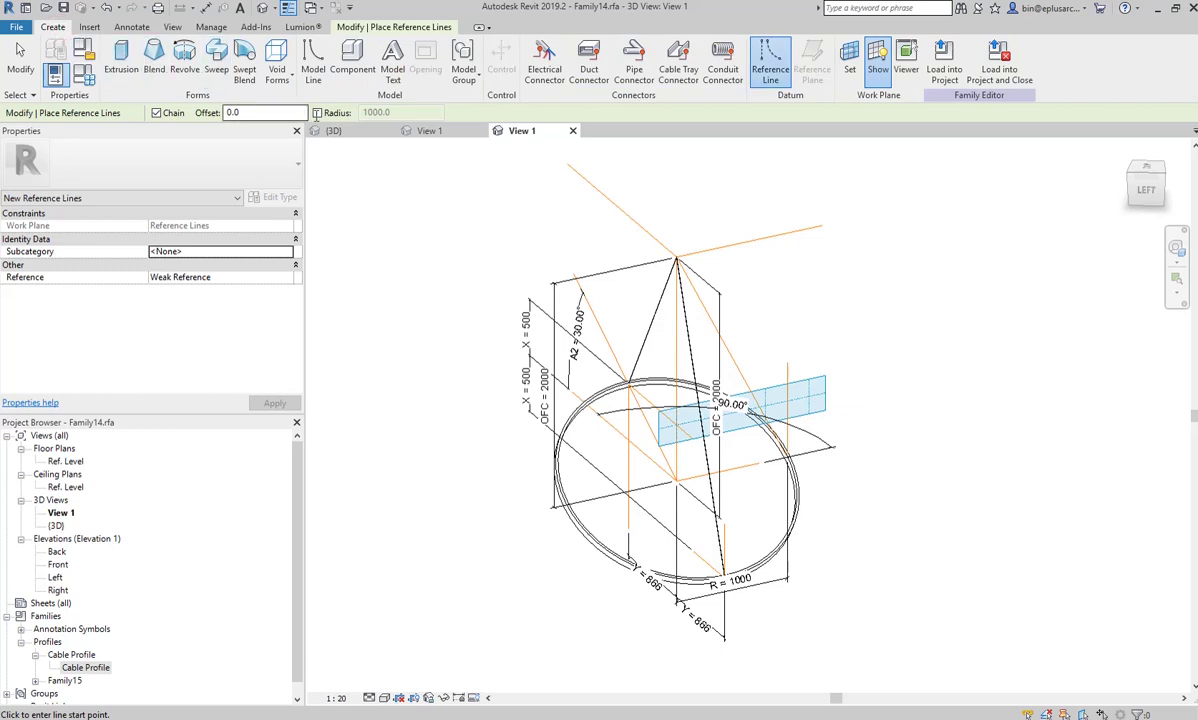
middle_drag(707, 287, 740, 215)
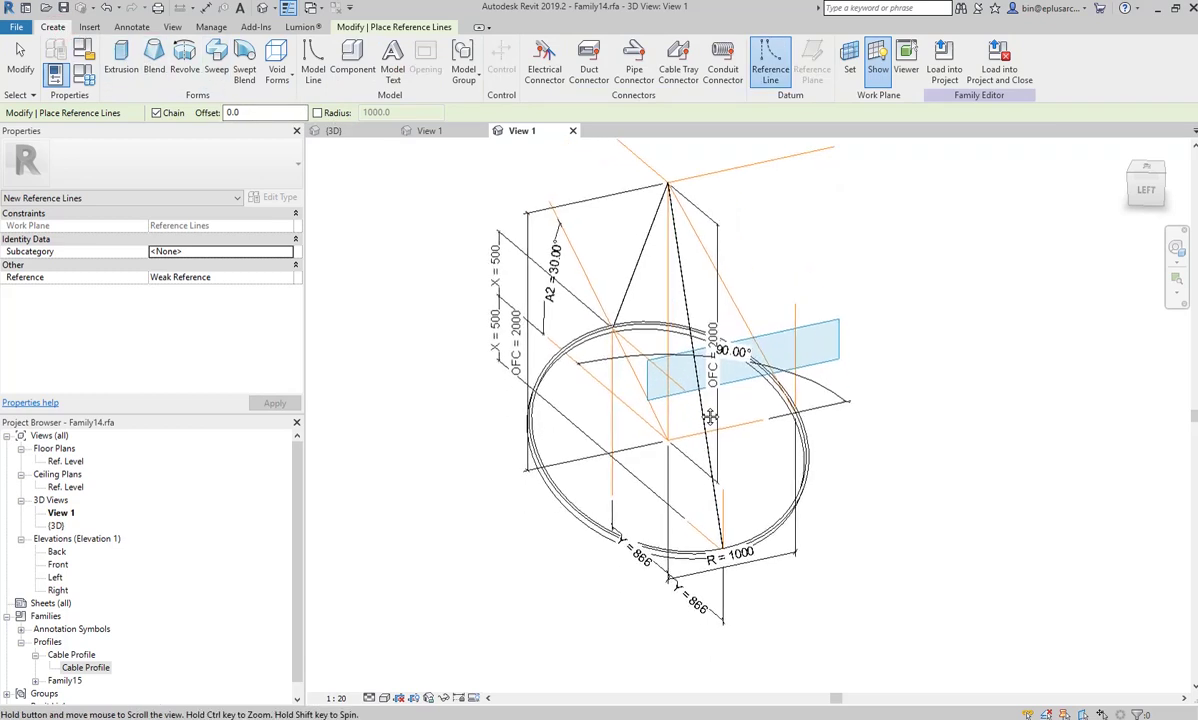
scroll(740, 215, up, 2)
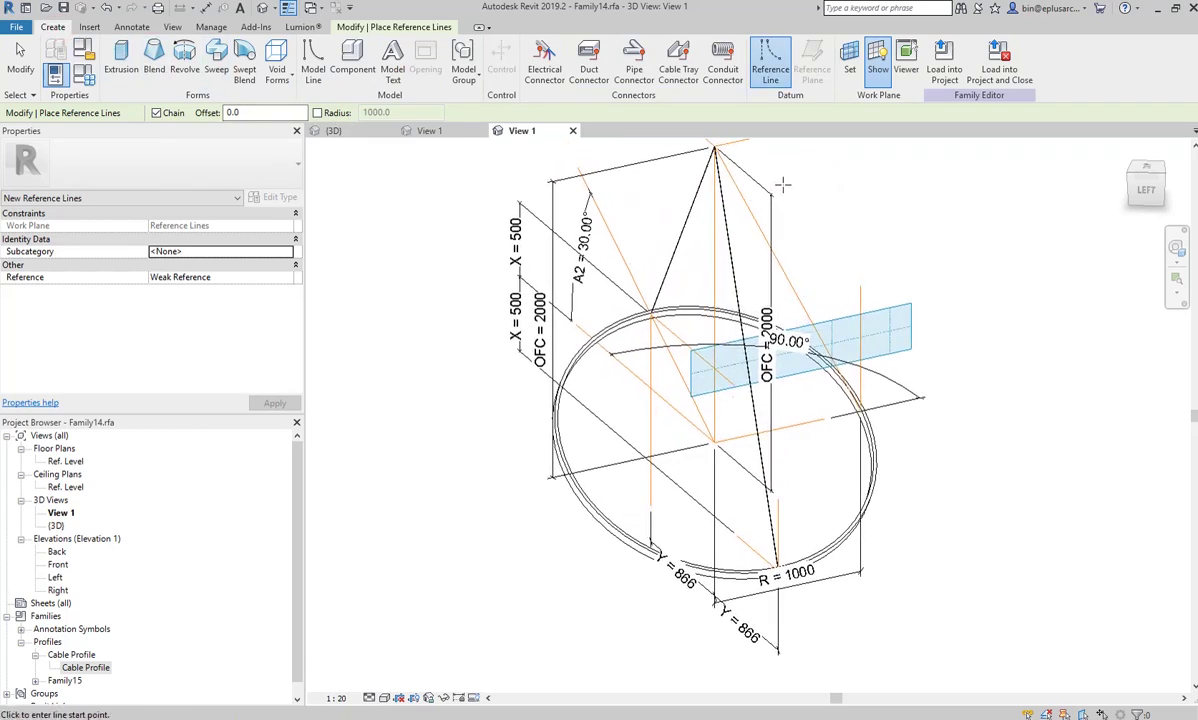
click(848, 70)
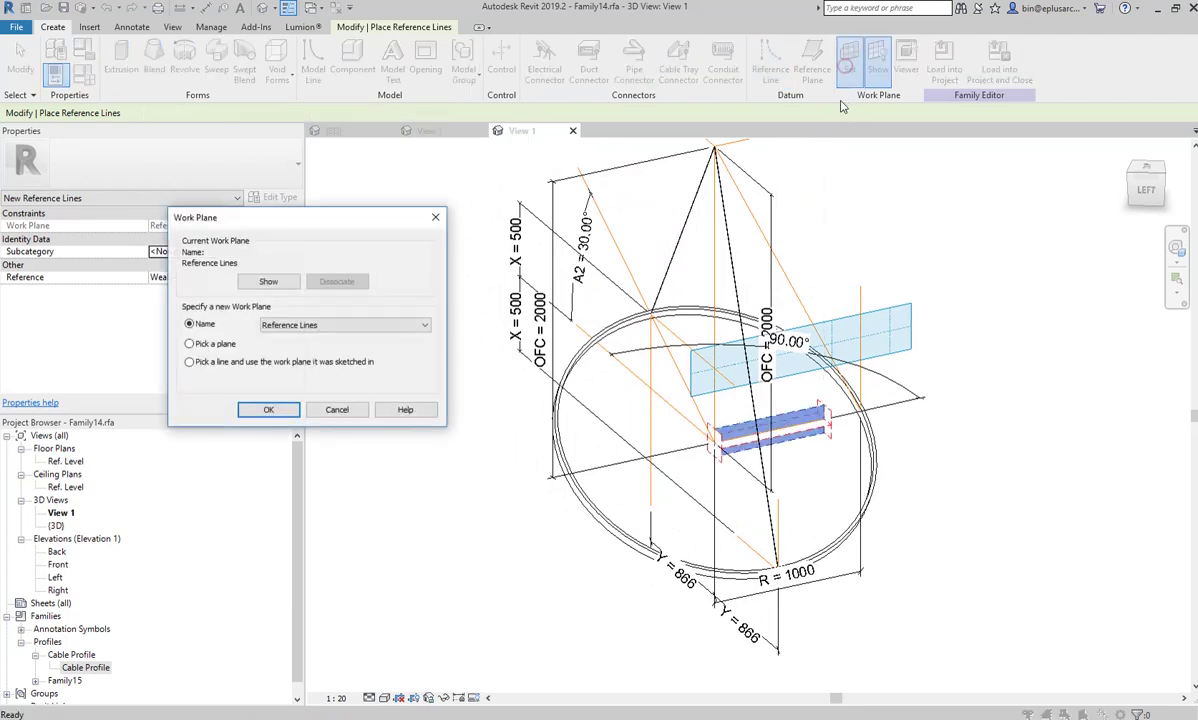
click(268, 409)
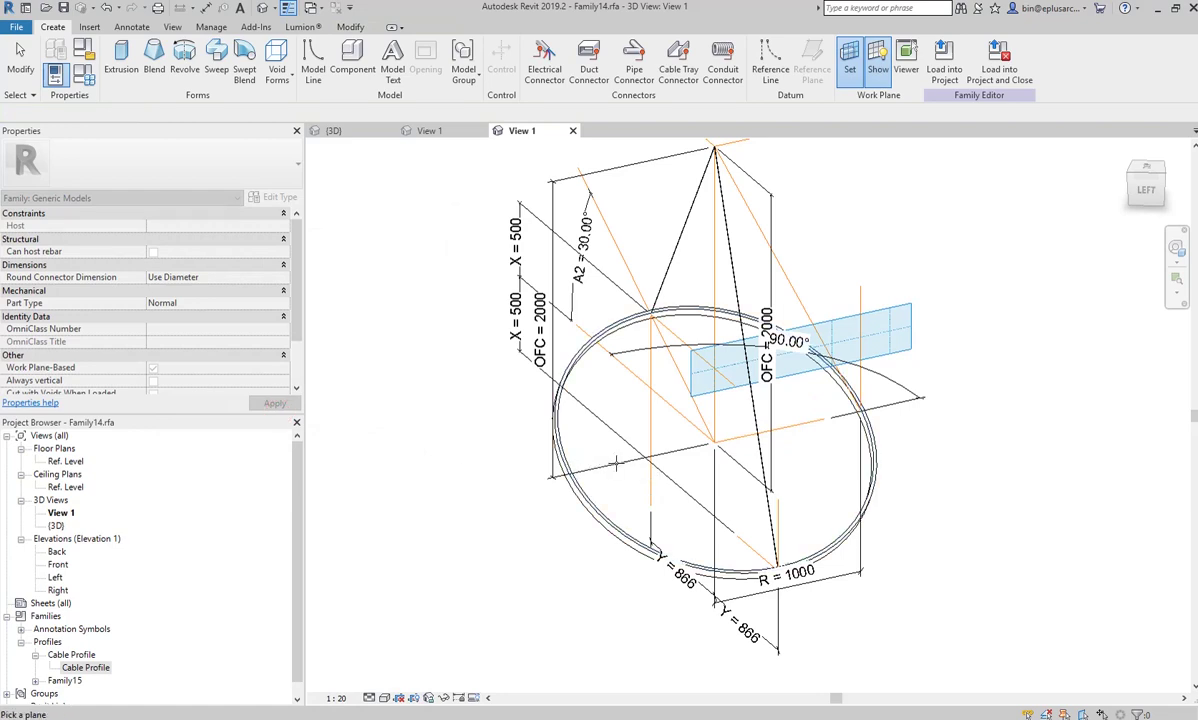
click(659, 396)
shift+middle_drag(659, 396, 730, 385)
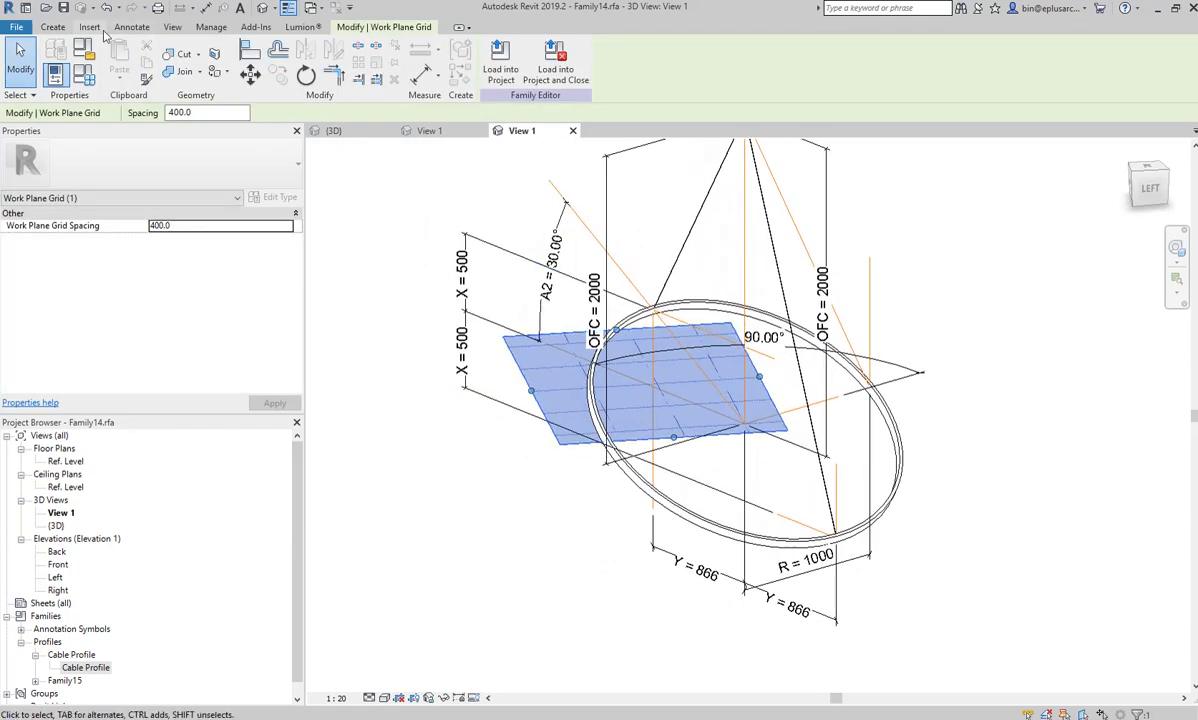
- Draw a reference line from the ring's centre on the new work plane
click(53, 27)
click(770, 62)
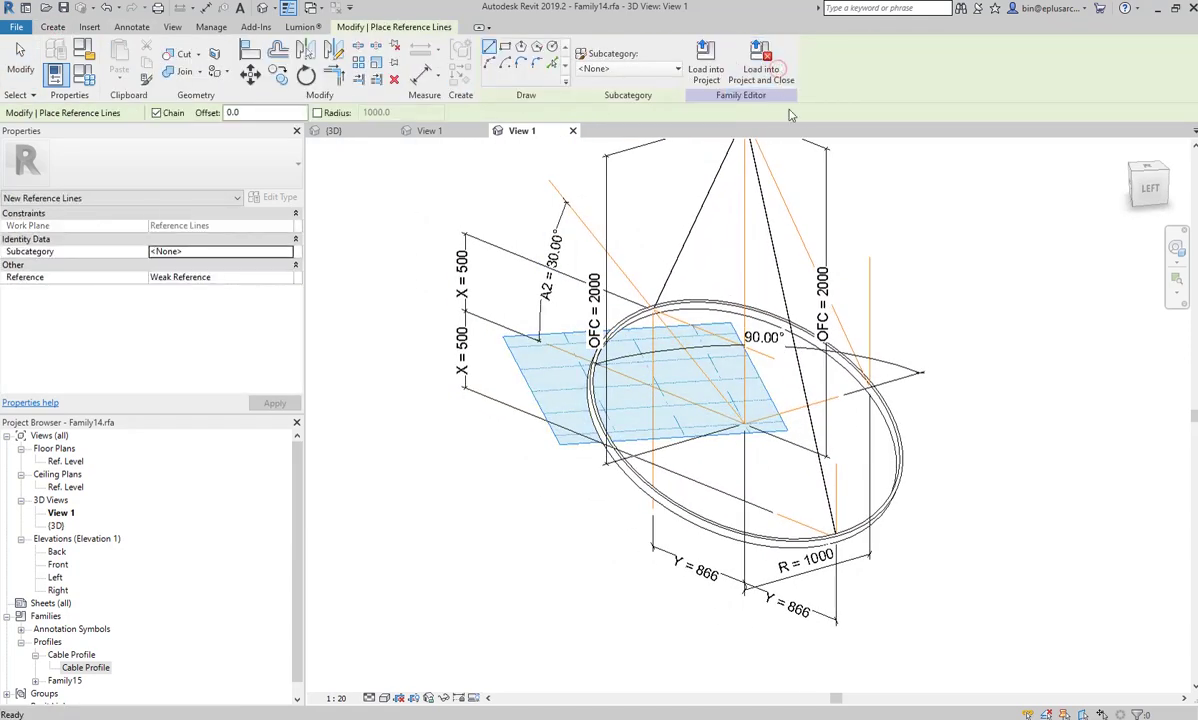
middle_drag(640, 175, 599, 210)
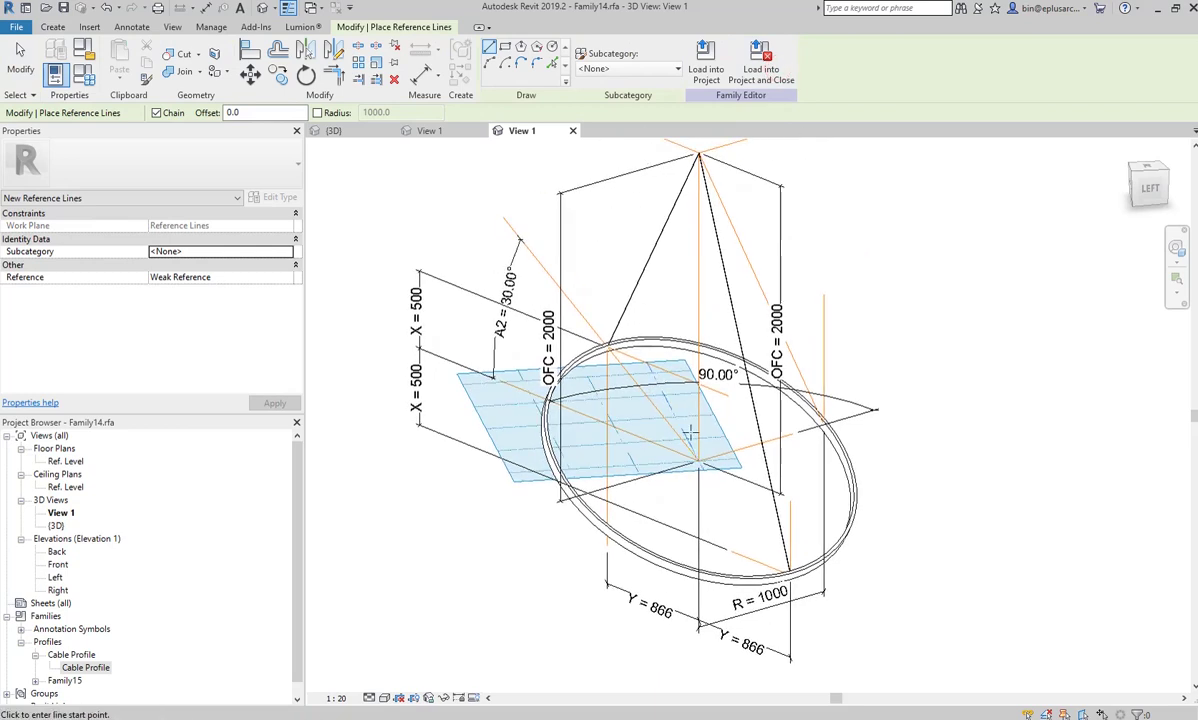
click(698, 461)
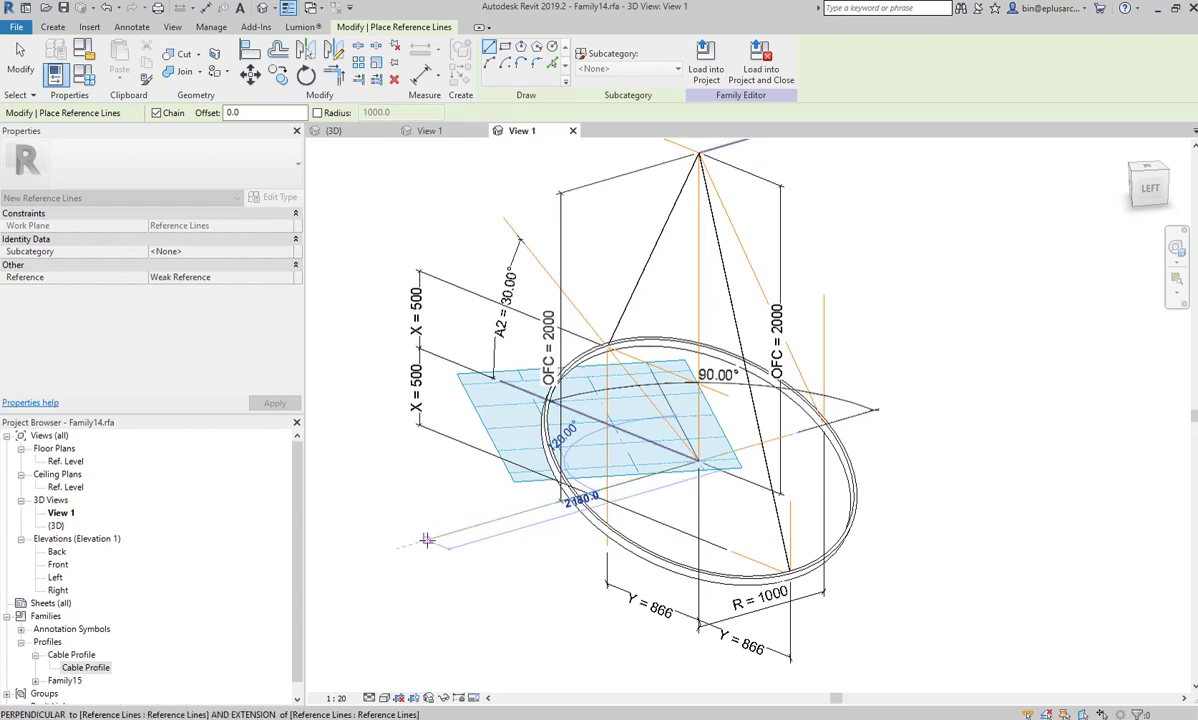
mouse_move(427, 541)
shift+middle_down()
mouse_move(673, 568)
mouse_move(619, 577)
shift+middle_up()
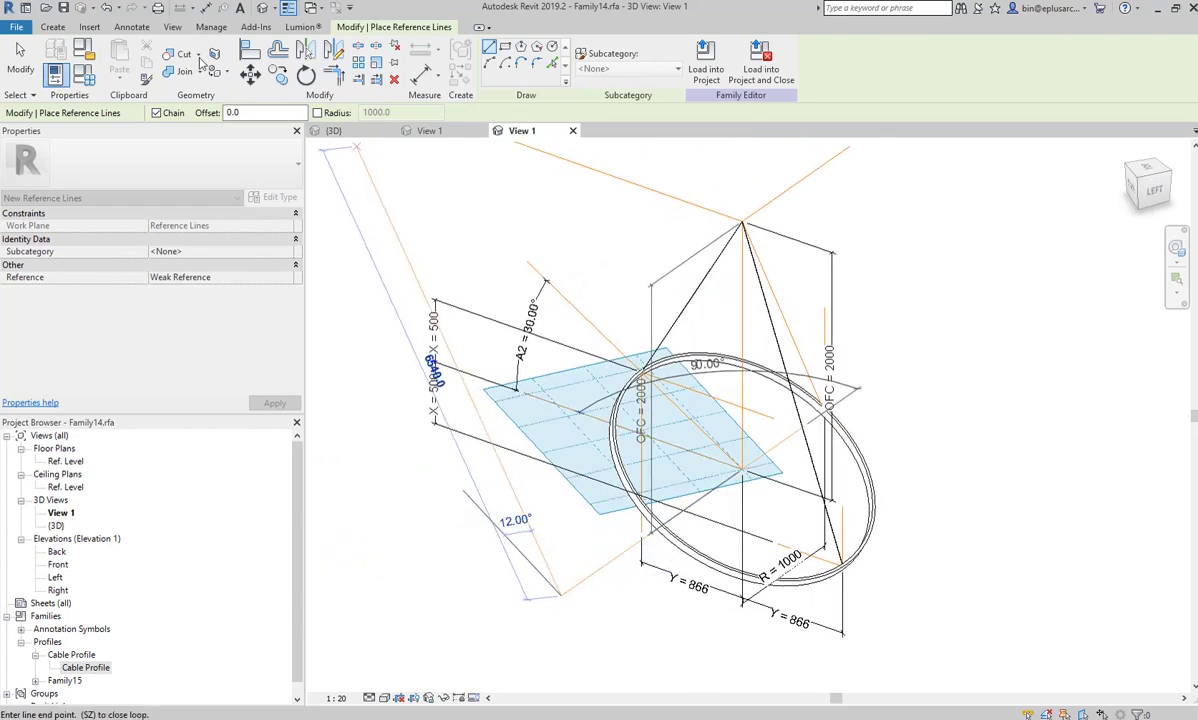
click(128, 29)
- Place a 90° angular dimension between the two reference lines
click(91, 55)
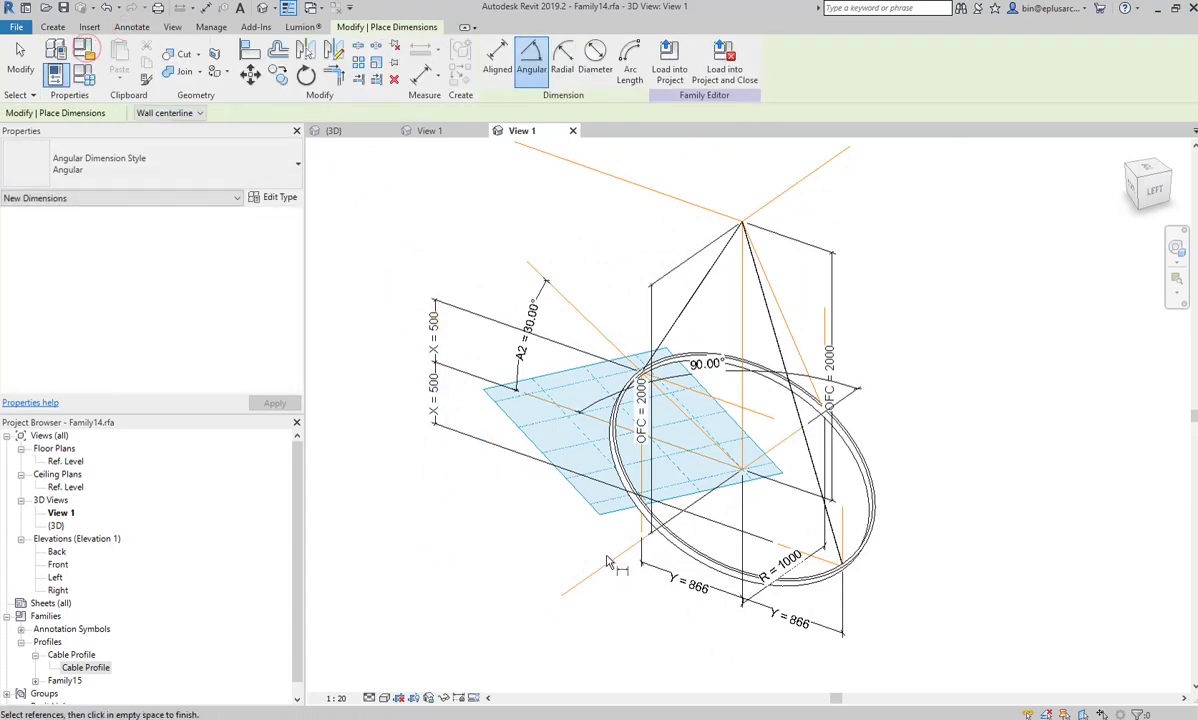
click(553, 408)
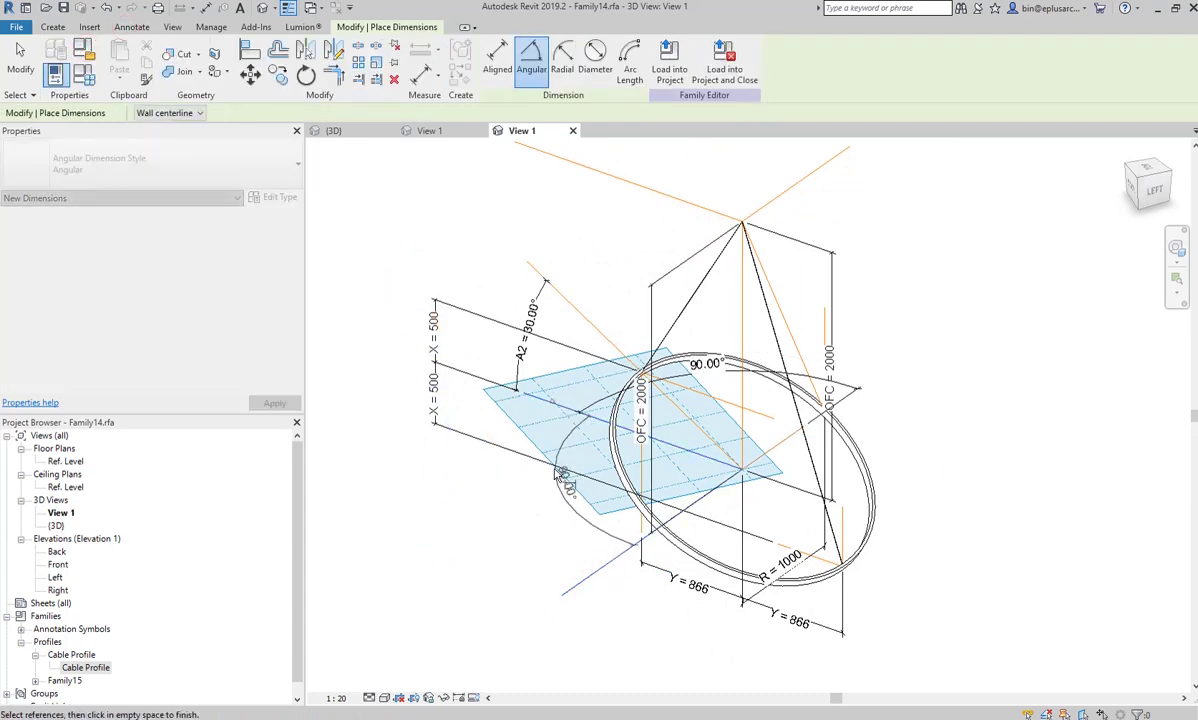
click(549, 530)
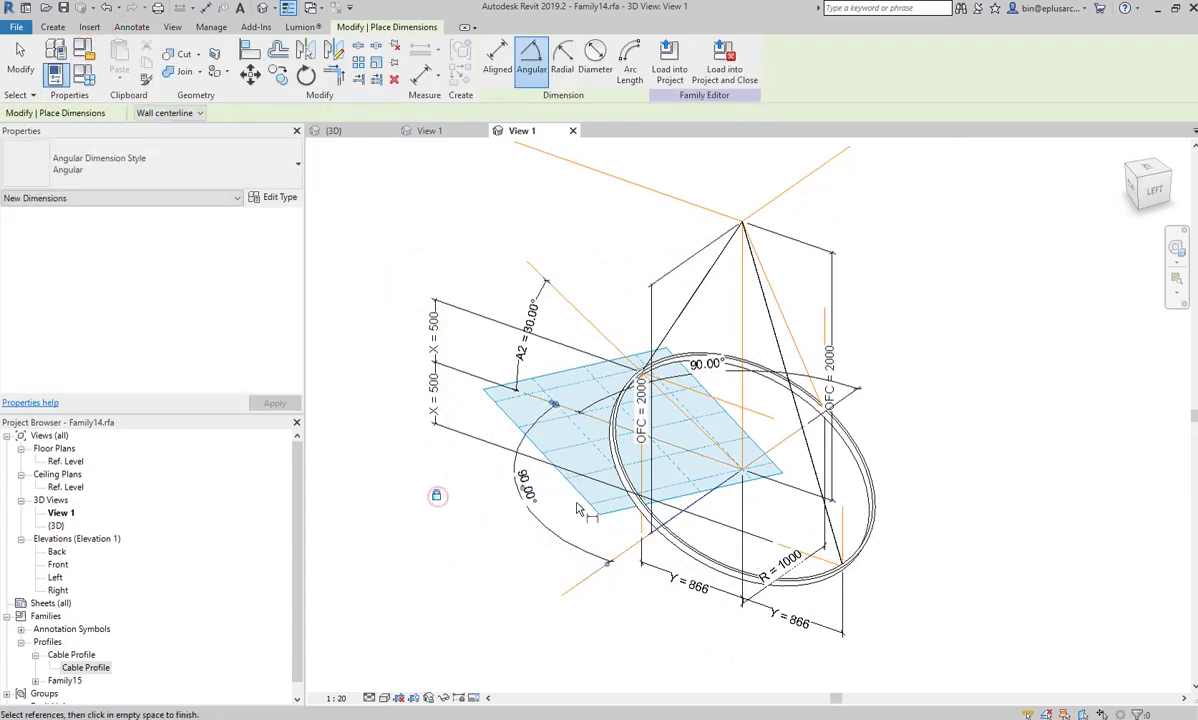
shift+middle_drag(577, 510, 500, 480)
- Pick the vertical plane along the reference line as the new work plane
click(52, 27)
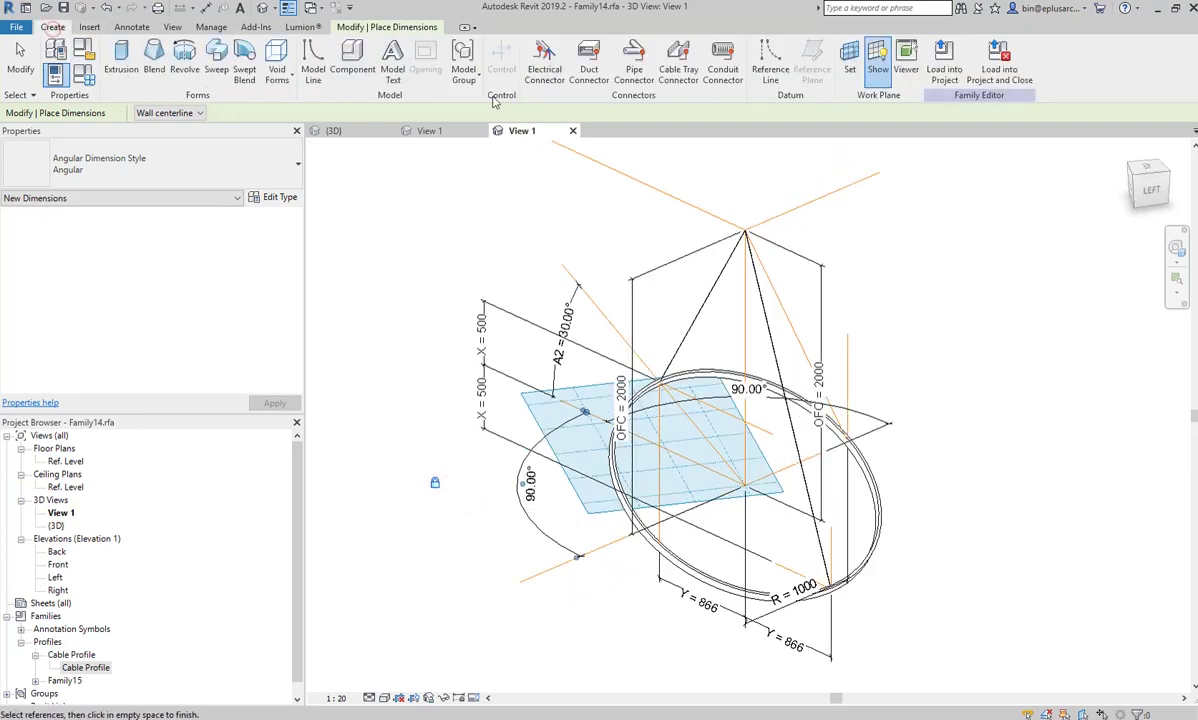
click(845, 78)
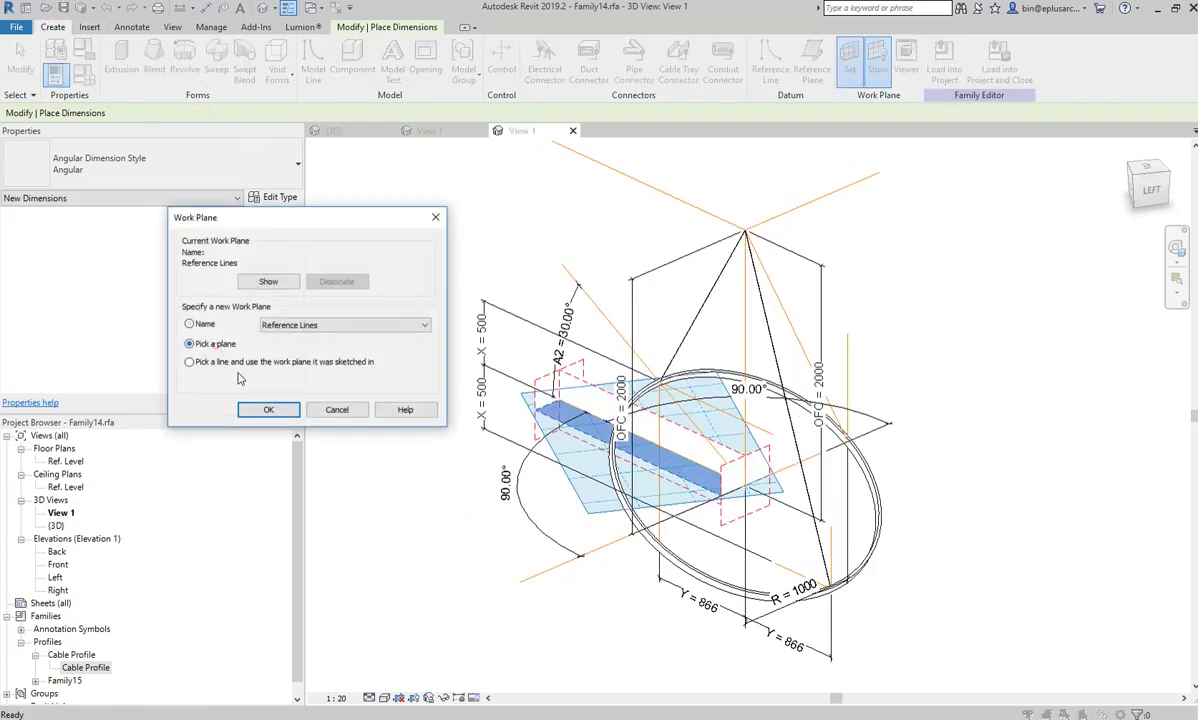
click(272, 410)
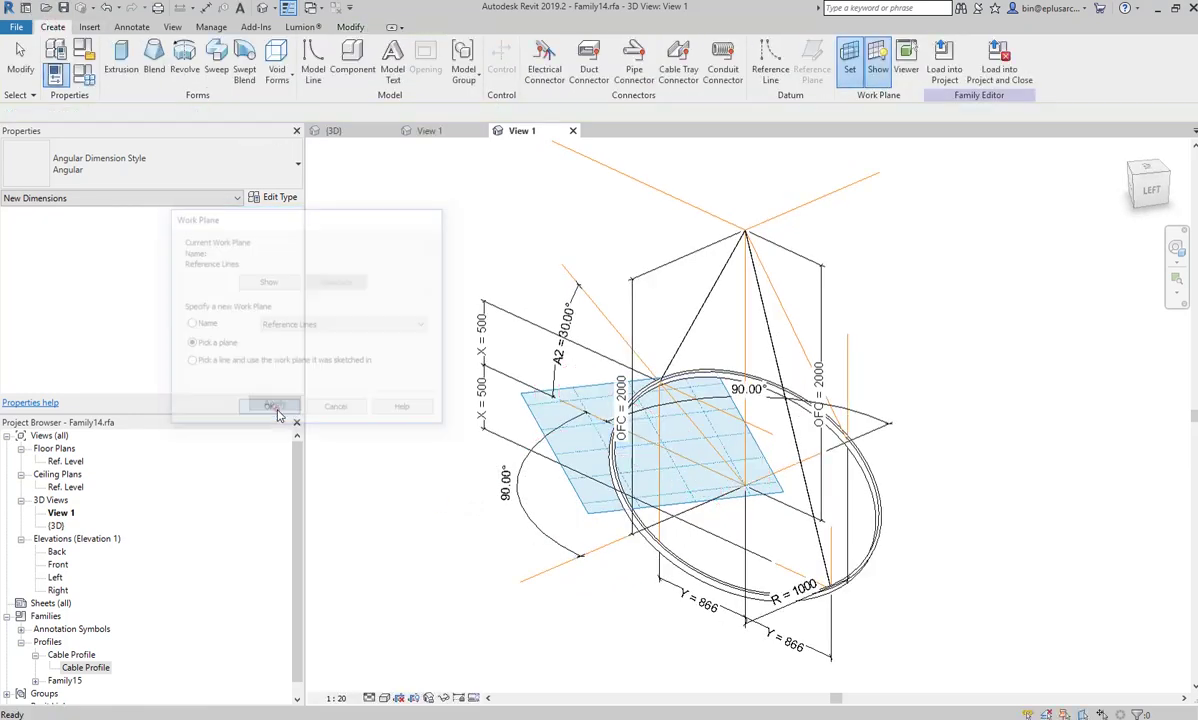
click(605, 548)
shift+middle_drag(608, 548, 650, 540)
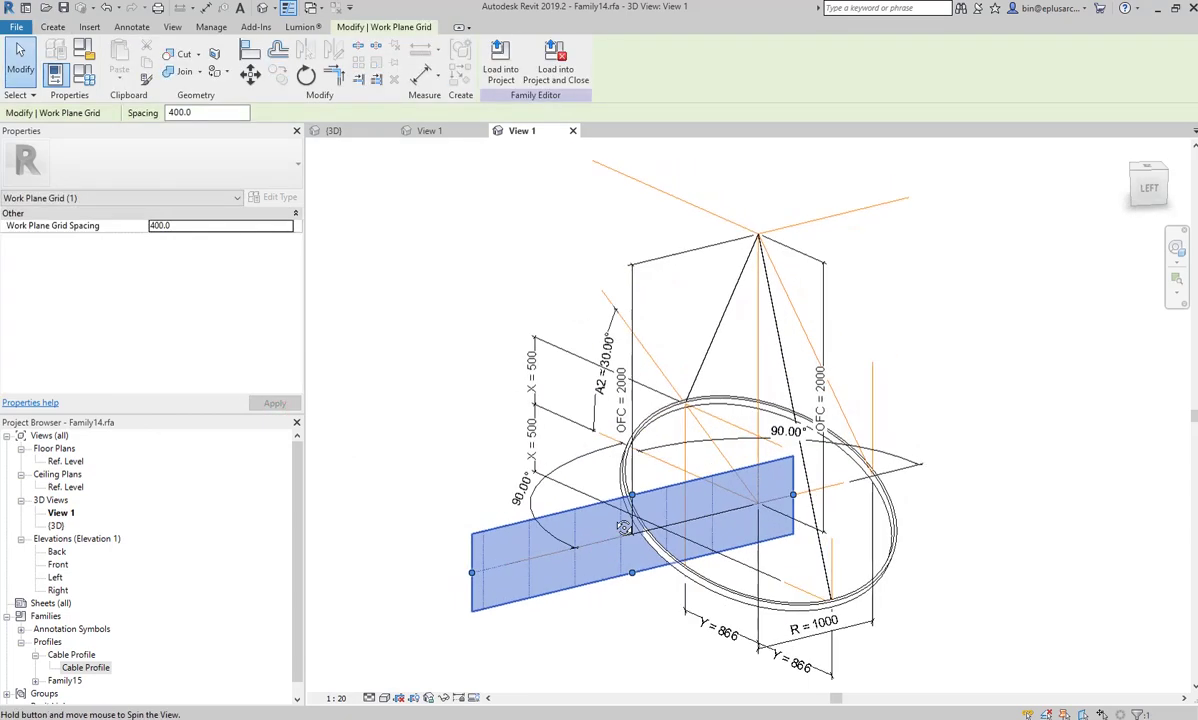
- Draw a vertical reference line upward from near the ring's edge on the vertical work plane
click(770, 62)
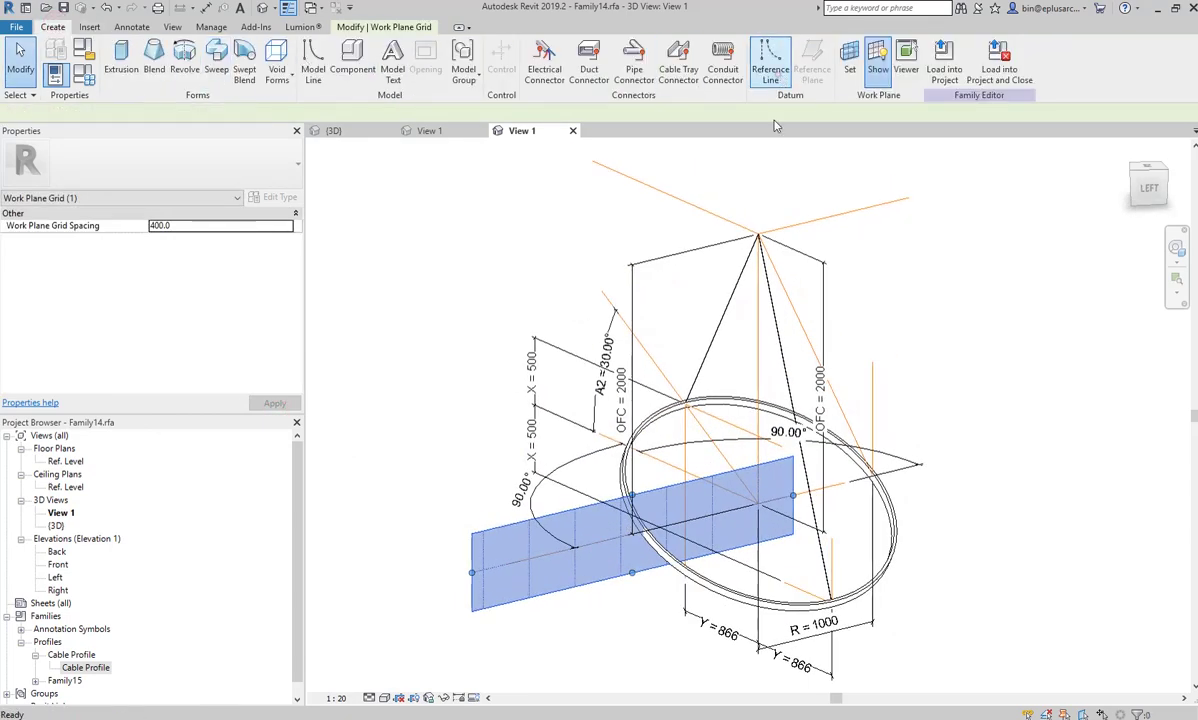
click(645, 611)
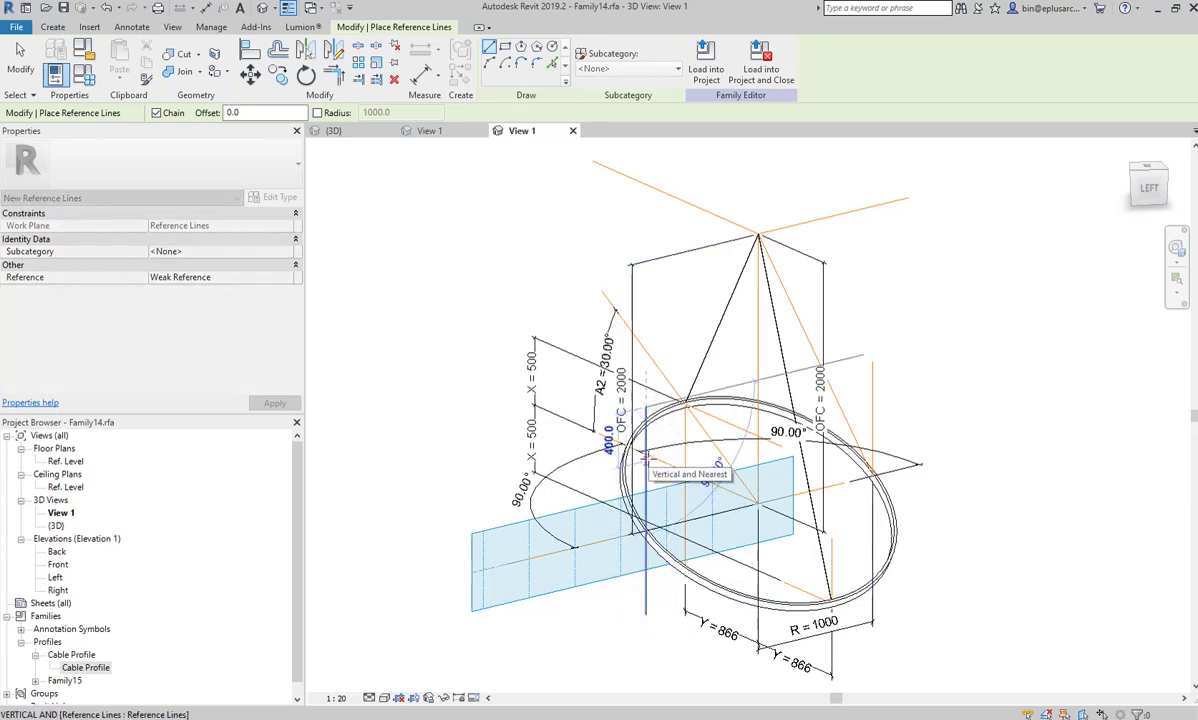
click(645, 457)
shift+middle_drag(668, 453, 799, 459)
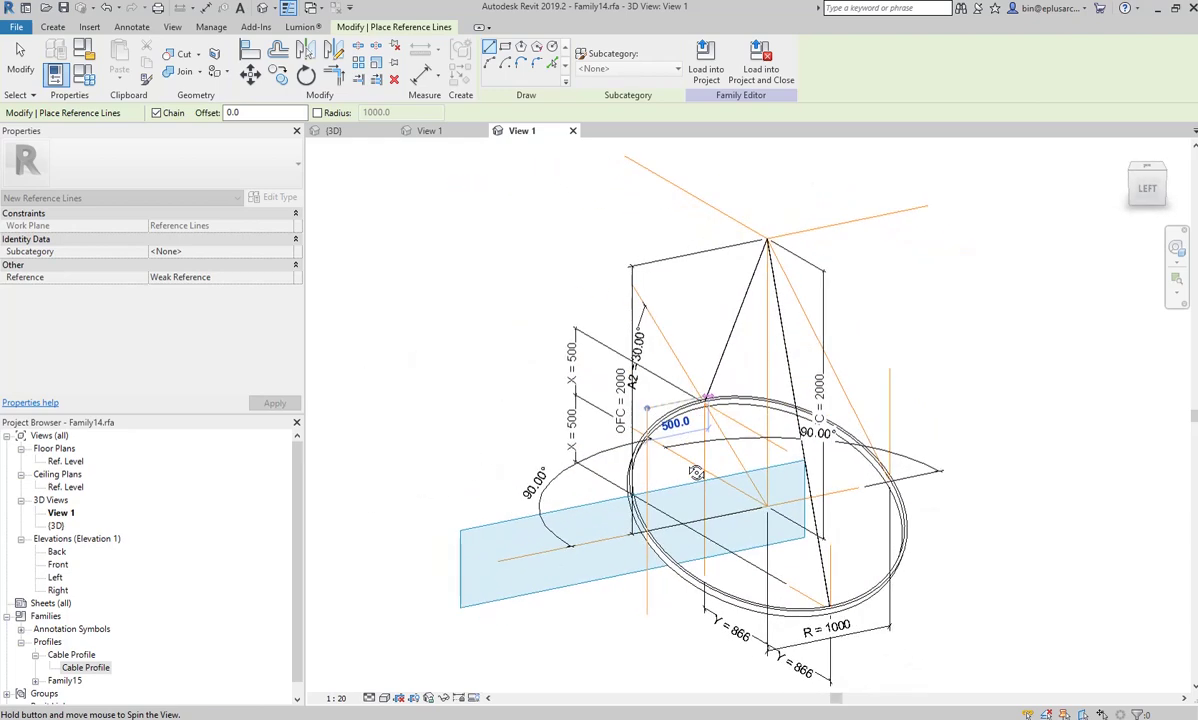
shift+middle_drag(799, 459, 636, 464)
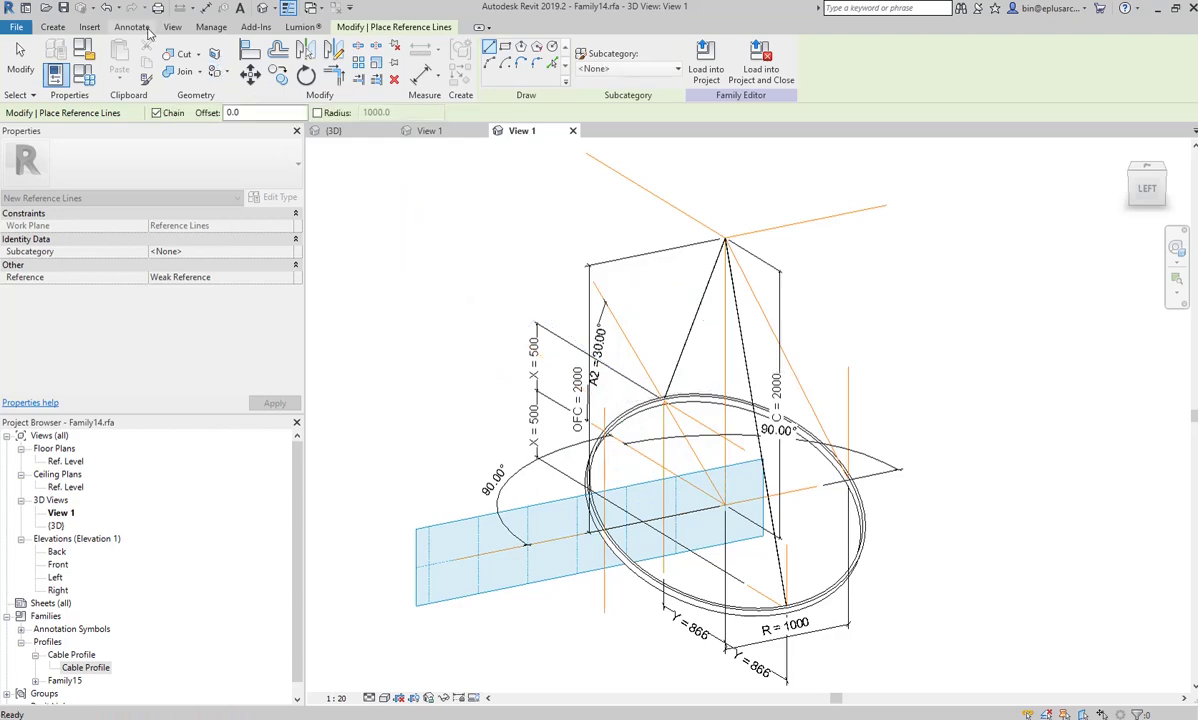
click(133, 27)
- Place an aligned 980 dimension from the ring's centre to the vertical reference line
click(66, 52)
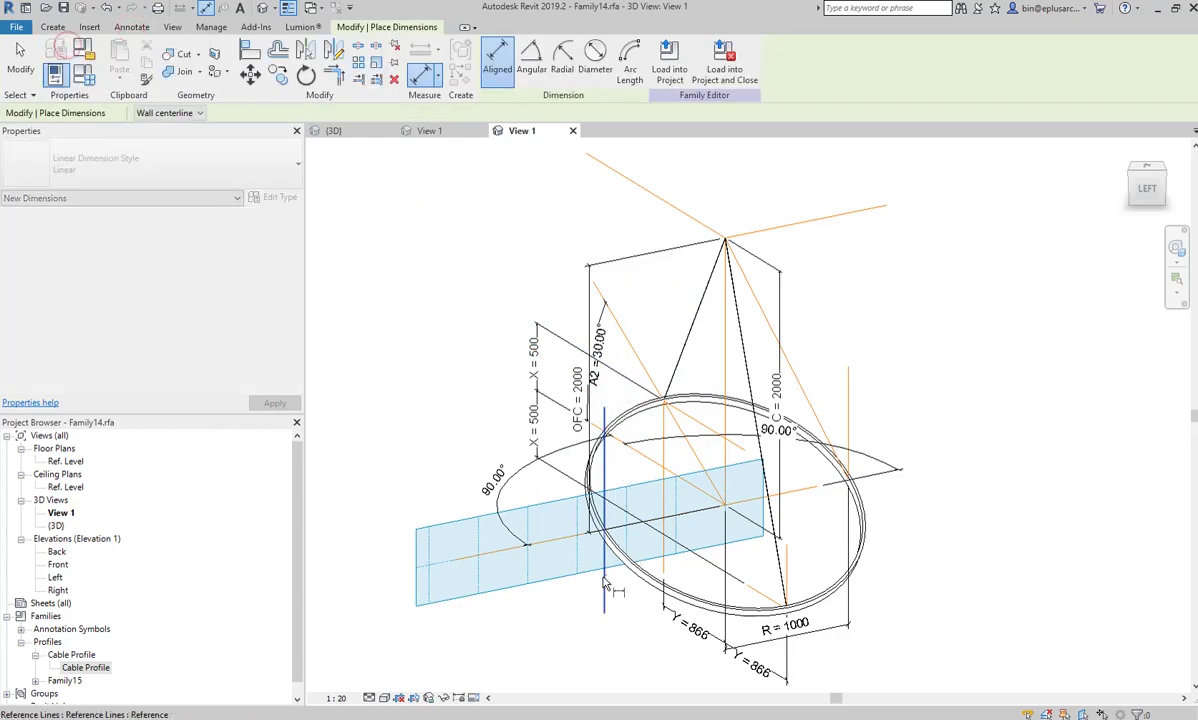
shift+middle_drag(754, 505, 732, 434)
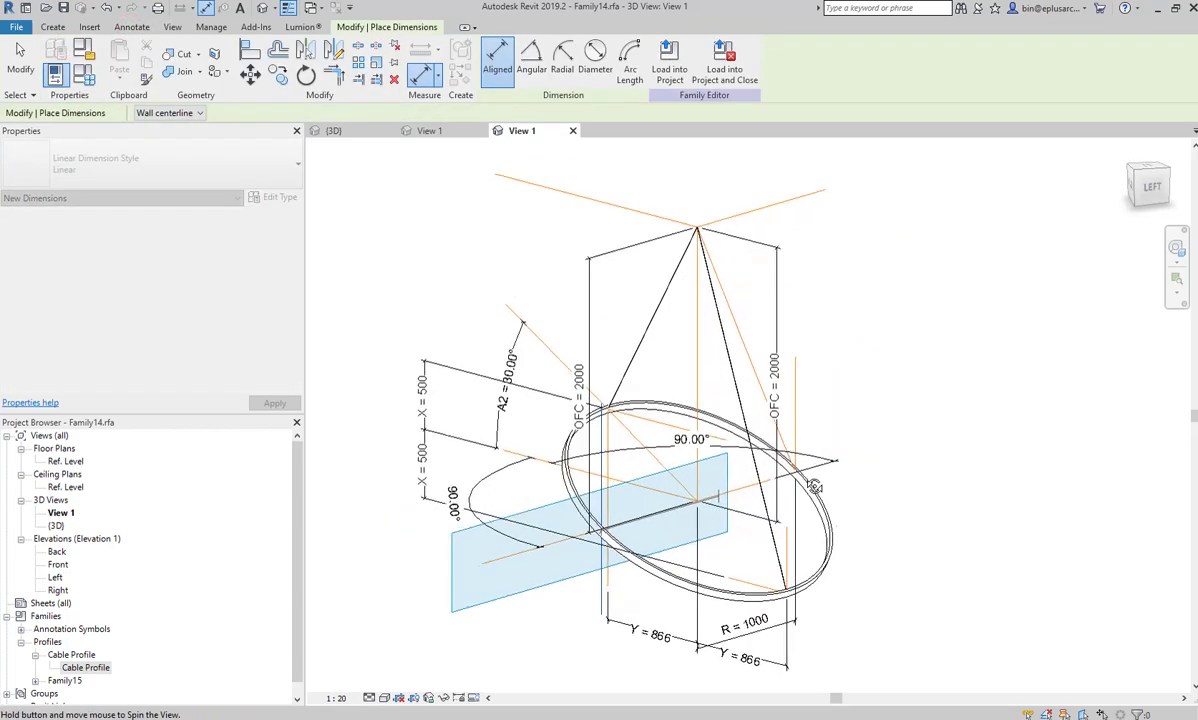
scroll(703, 350, down, 2)
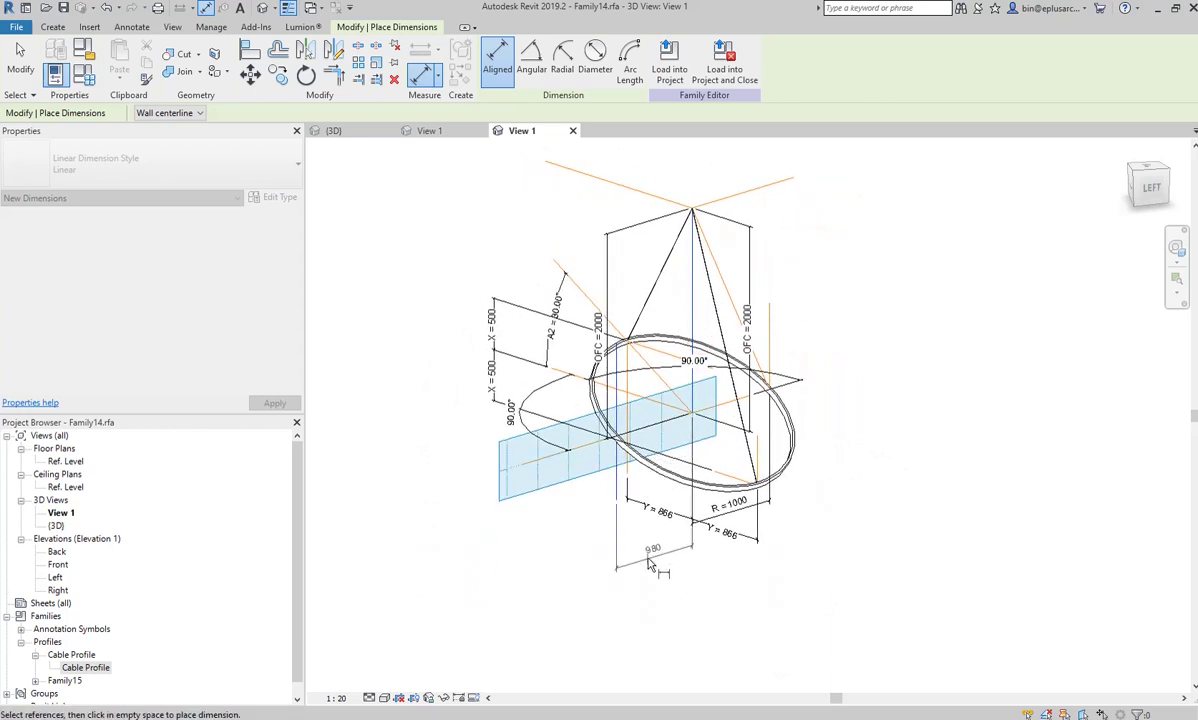
click(643, 545)
key(Escape)
key(Escape)
- Label that dimension with R = D / 2 so it reads R = 1000
click(645, 540)
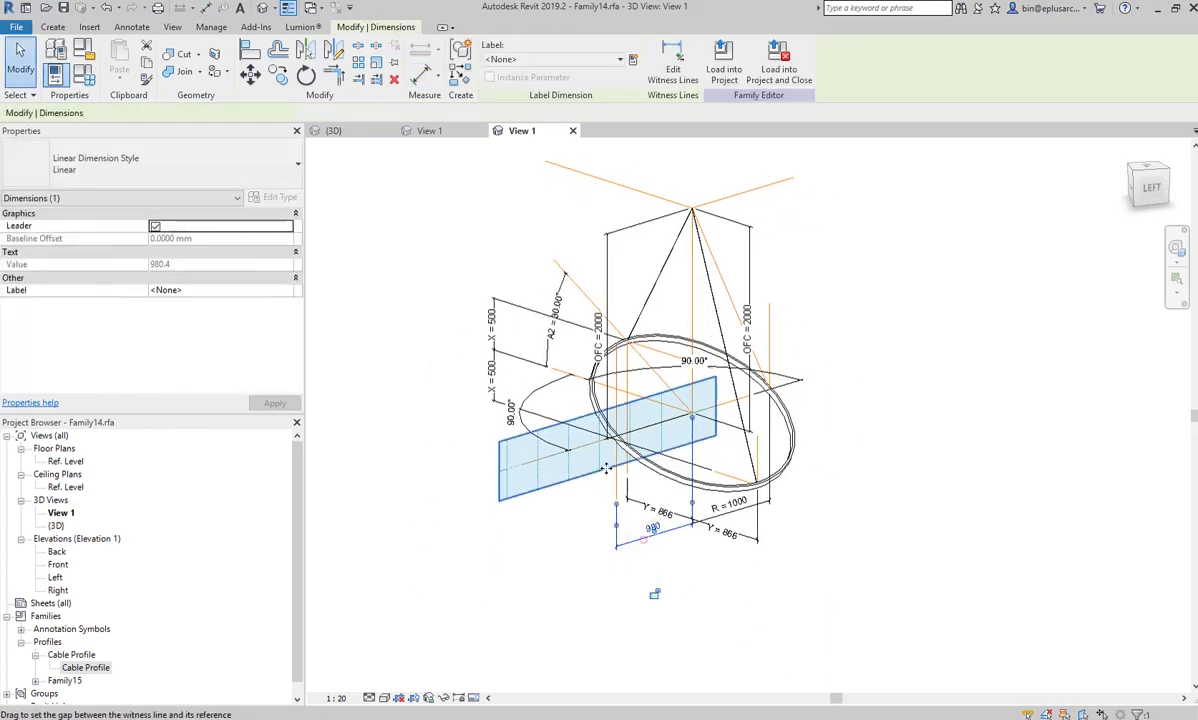
click(560, 62)
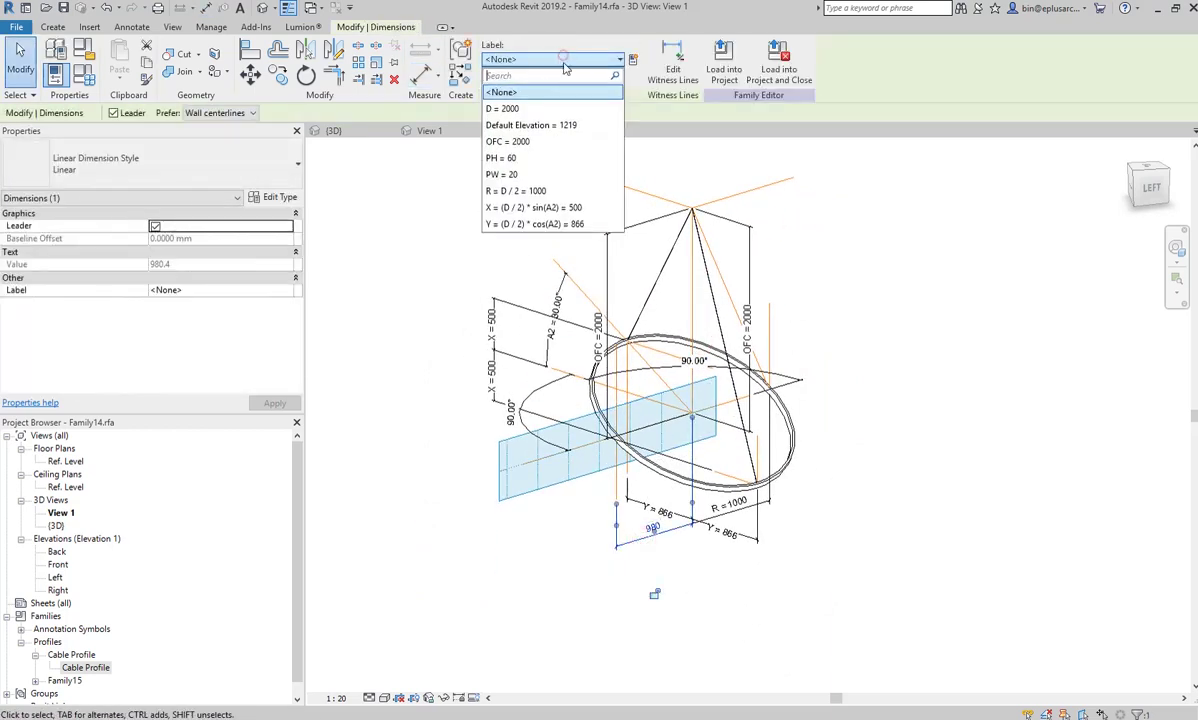
click(530, 188)
scroll(575, 385, up, 2)
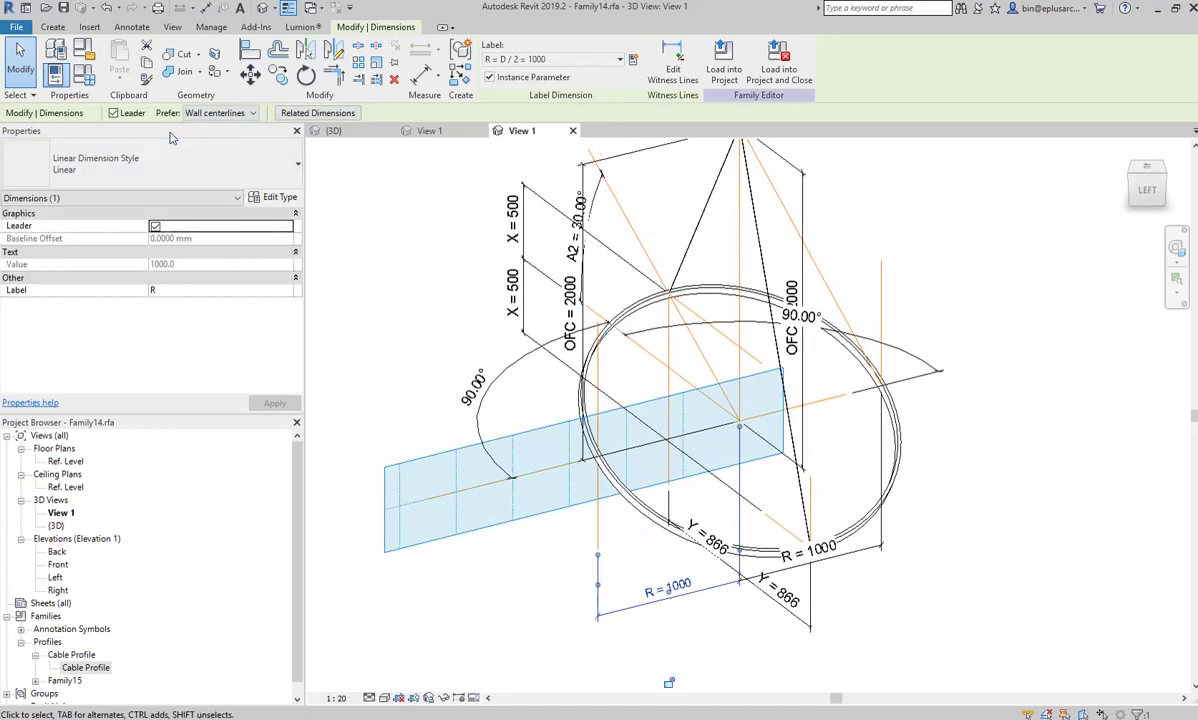
key(Escape)
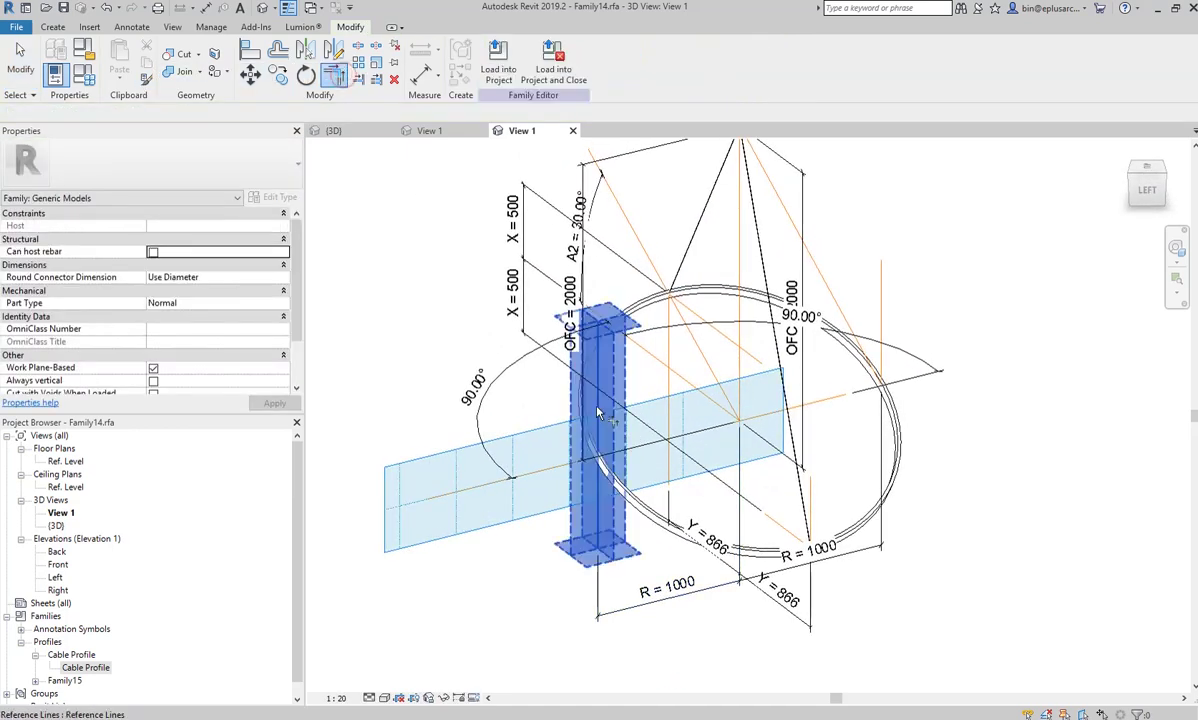
- Draw a slanted reference line from near the ring, snapping to the cone's apex endpoint
key(t)
key(r)
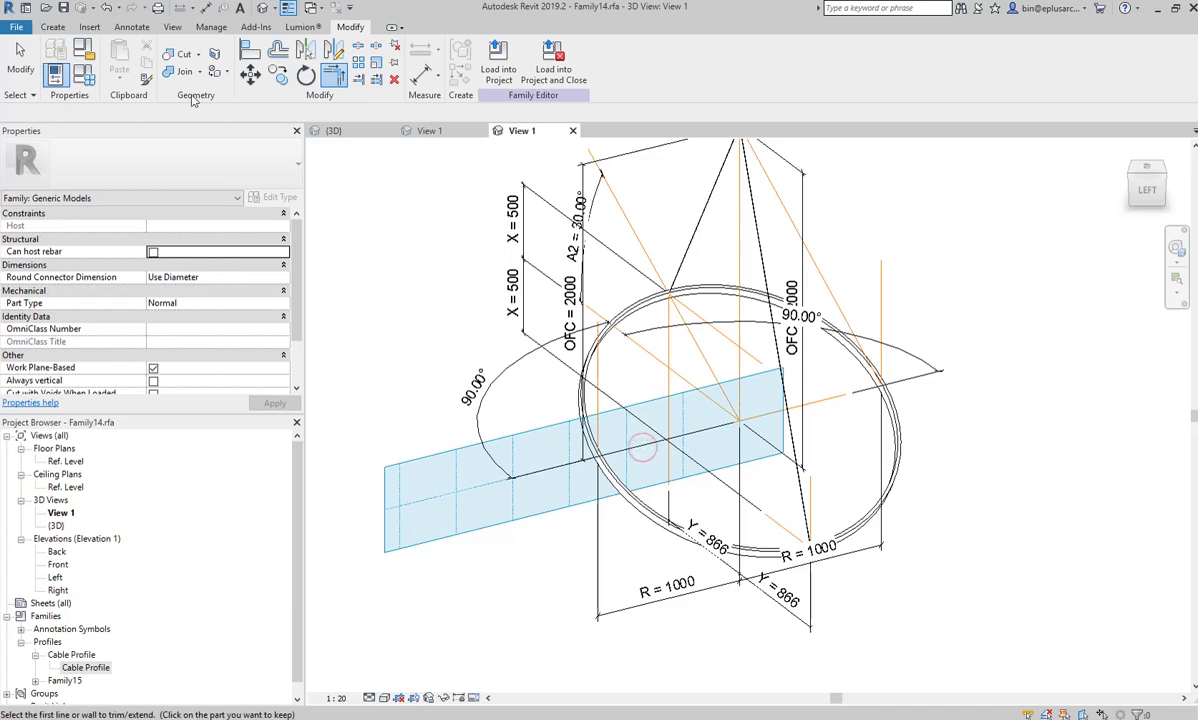
click(60, 29)
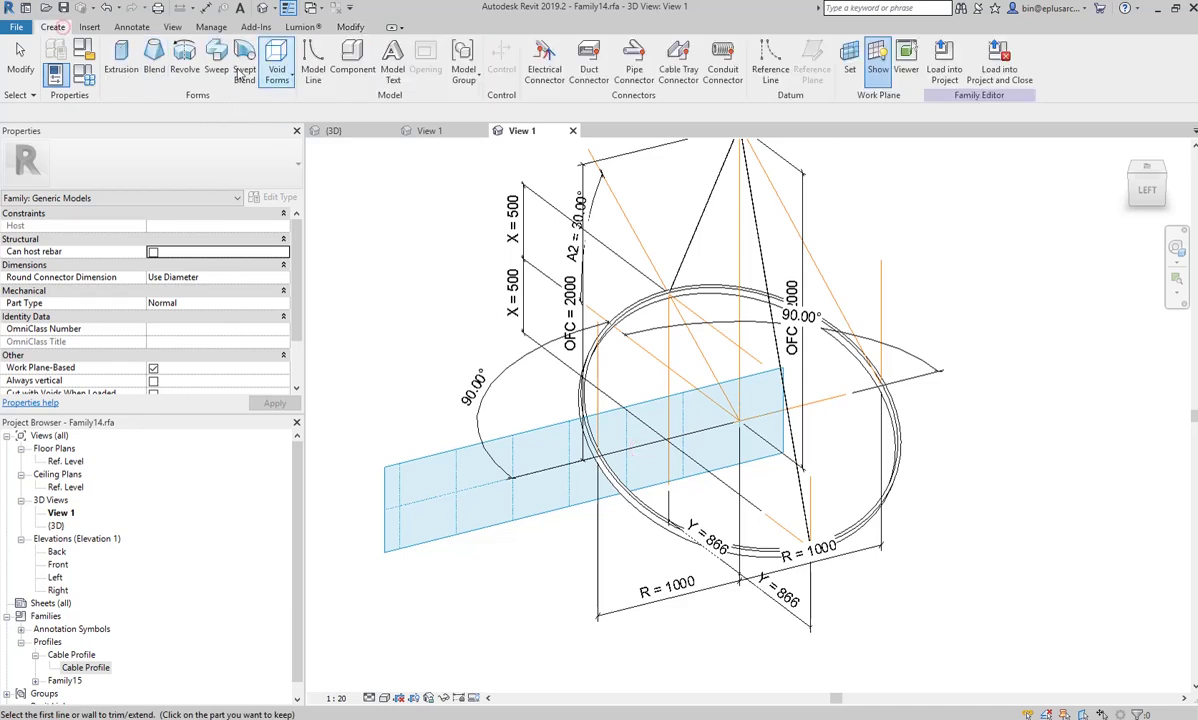
click(768, 62)
click(564, 428)
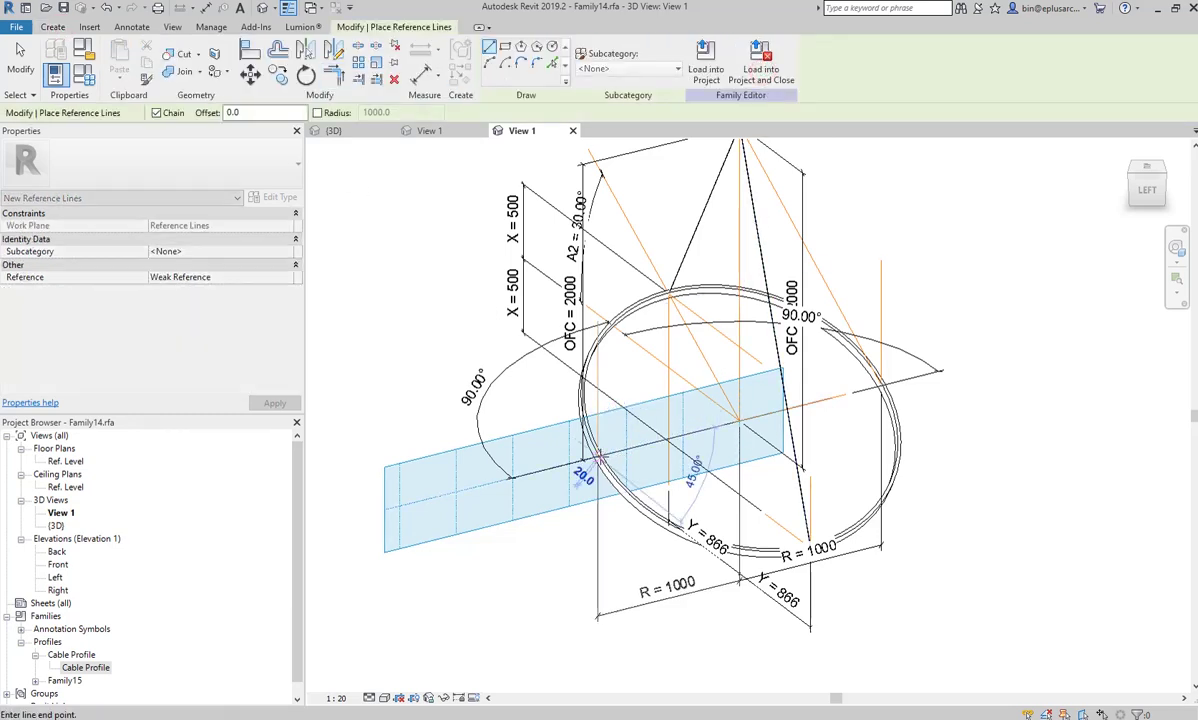
middle_drag(660, 378, 618, 457)
scroll(618, 457, down, 1)
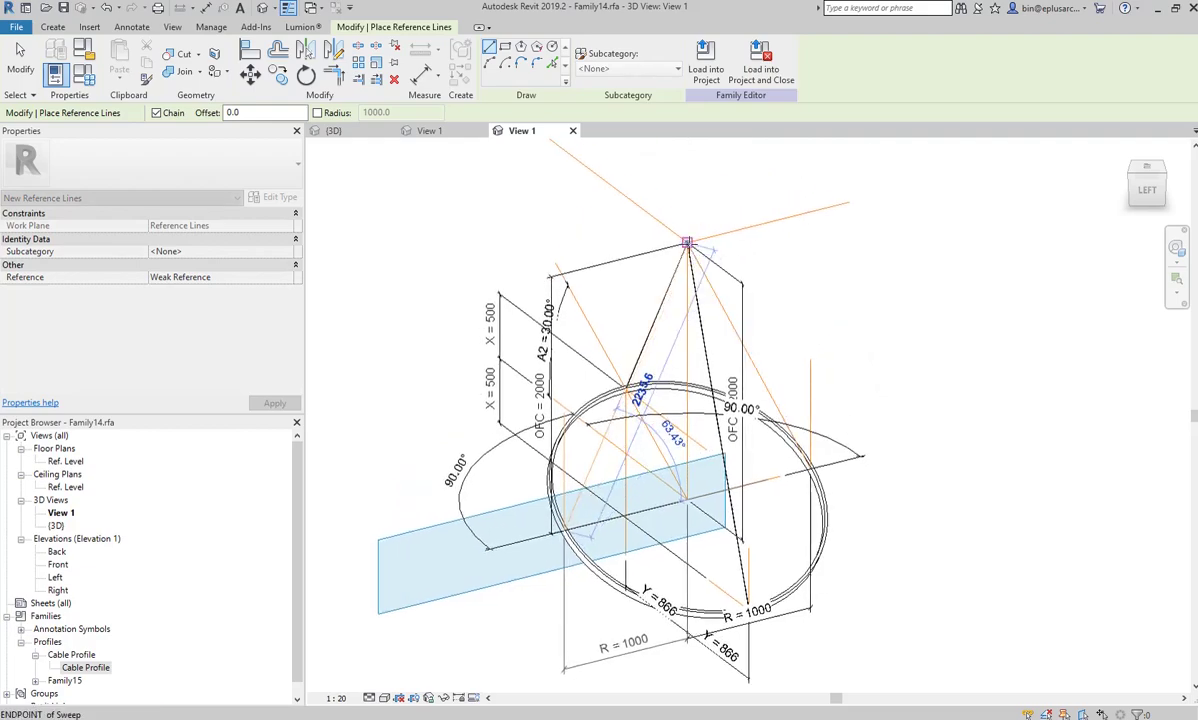
mouse_move(687, 243)
shift+middle_down()
mouse_move(724, 404)
mouse_move(614, 452)
mouse_move(772, 400)
shift+middle_up()
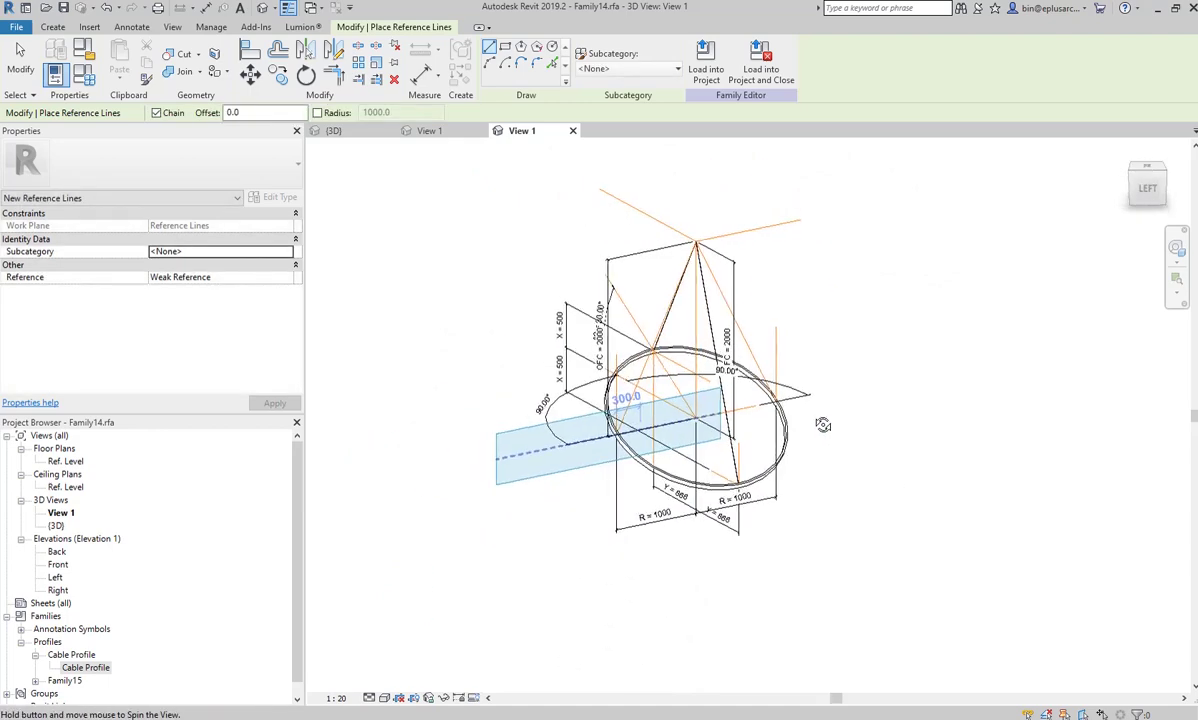
click(83, 72)
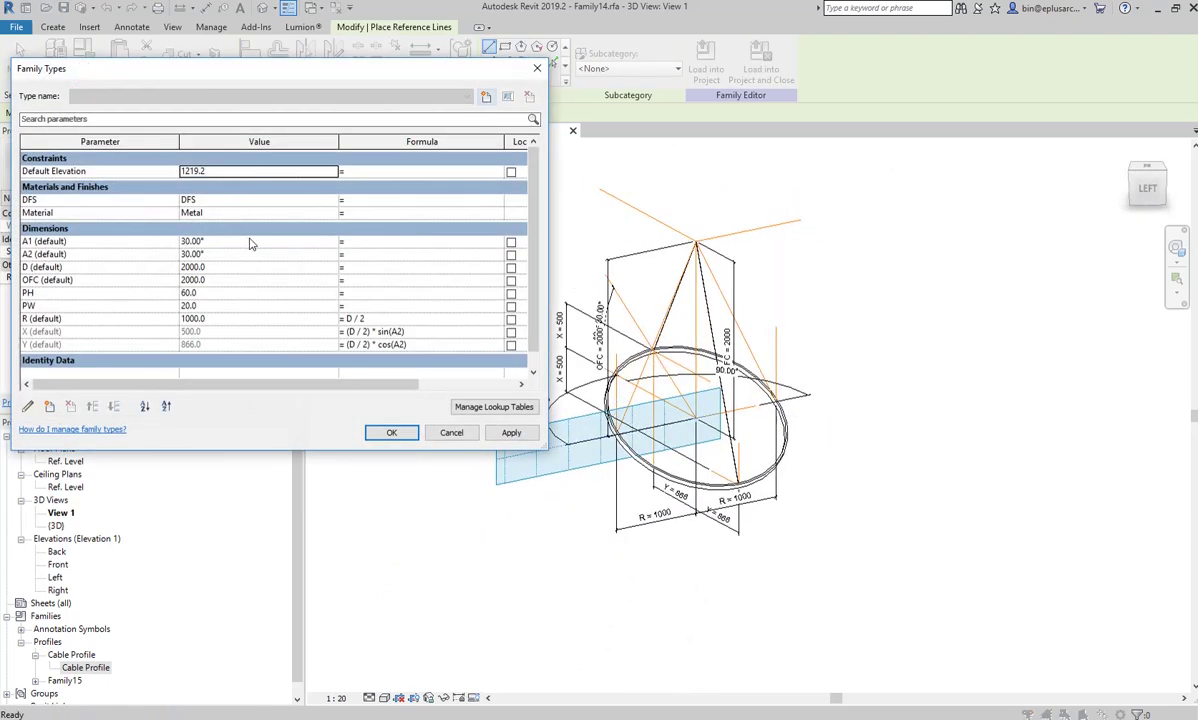
- Select the ring and both slanted apex lines, then use Isolate Element to hide the rest
click(391, 432)
shift+middle_drag(600, 400, 762, 449)
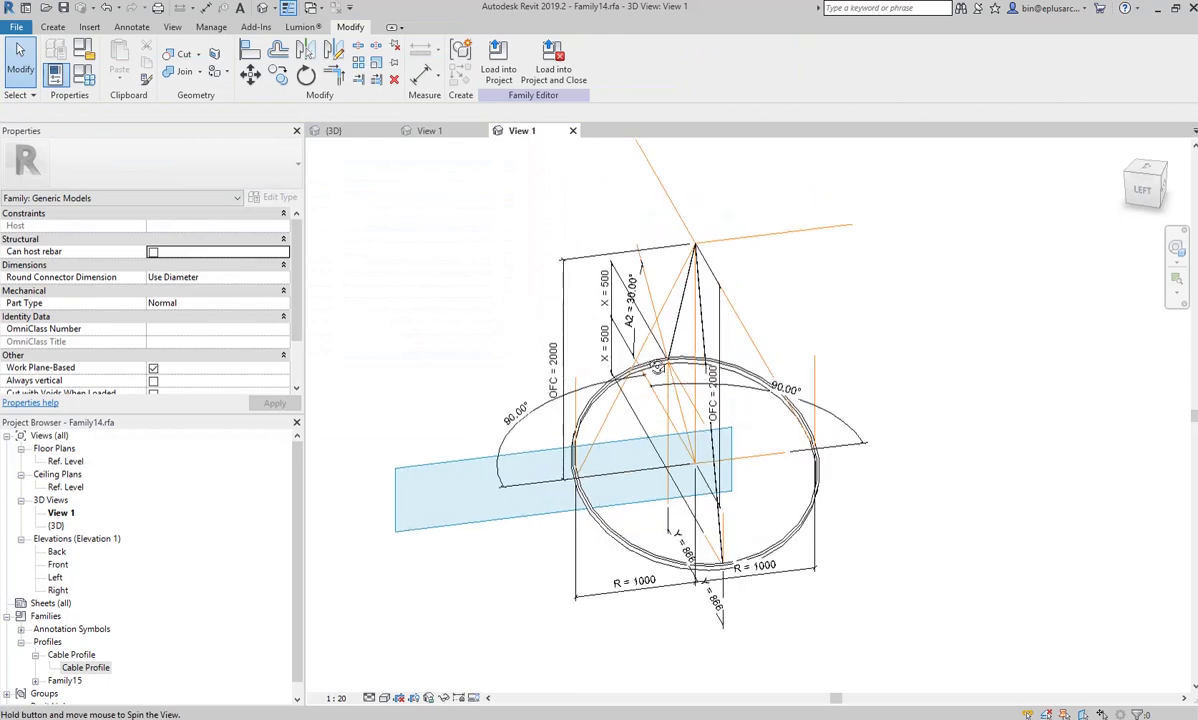
click(762, 449)
ctrl+click(762, 449)
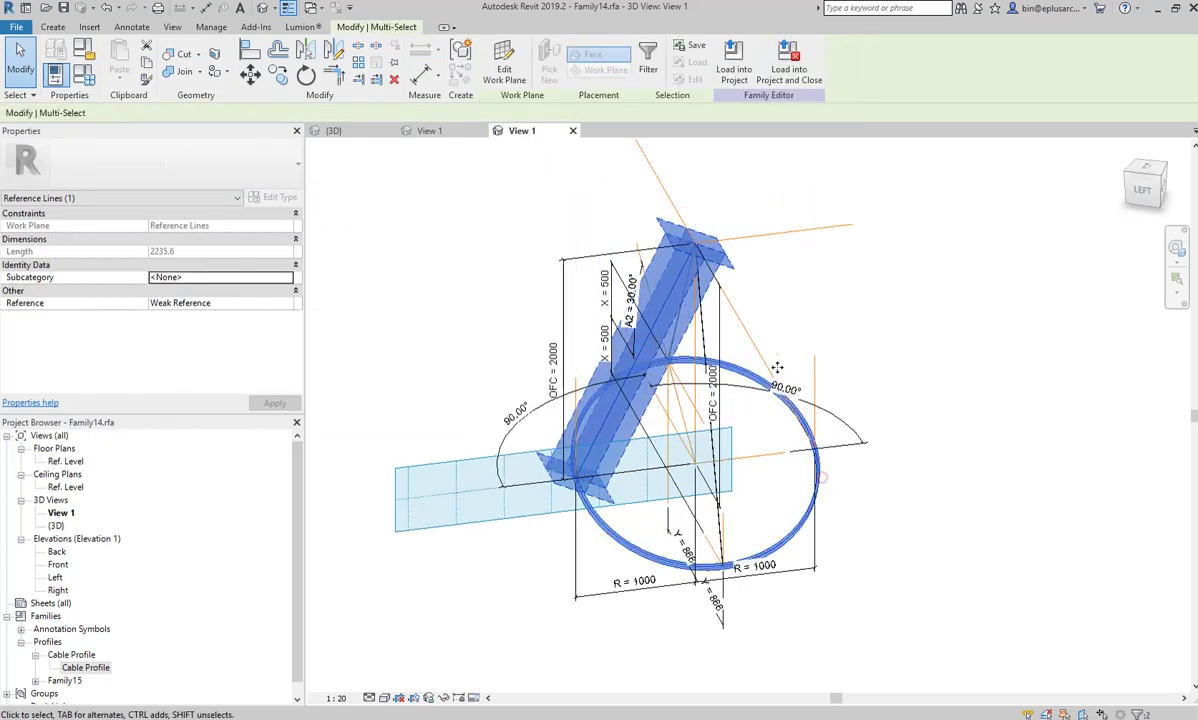
ctrl+click(754, 337)
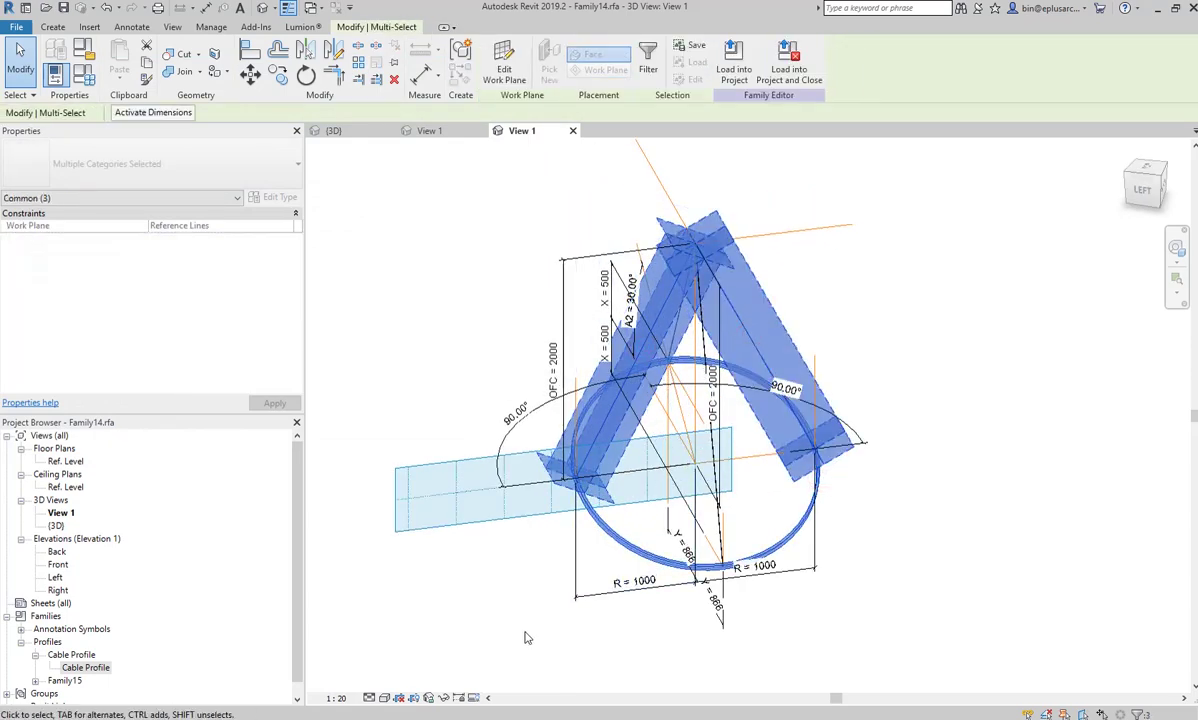
click(432, 698)
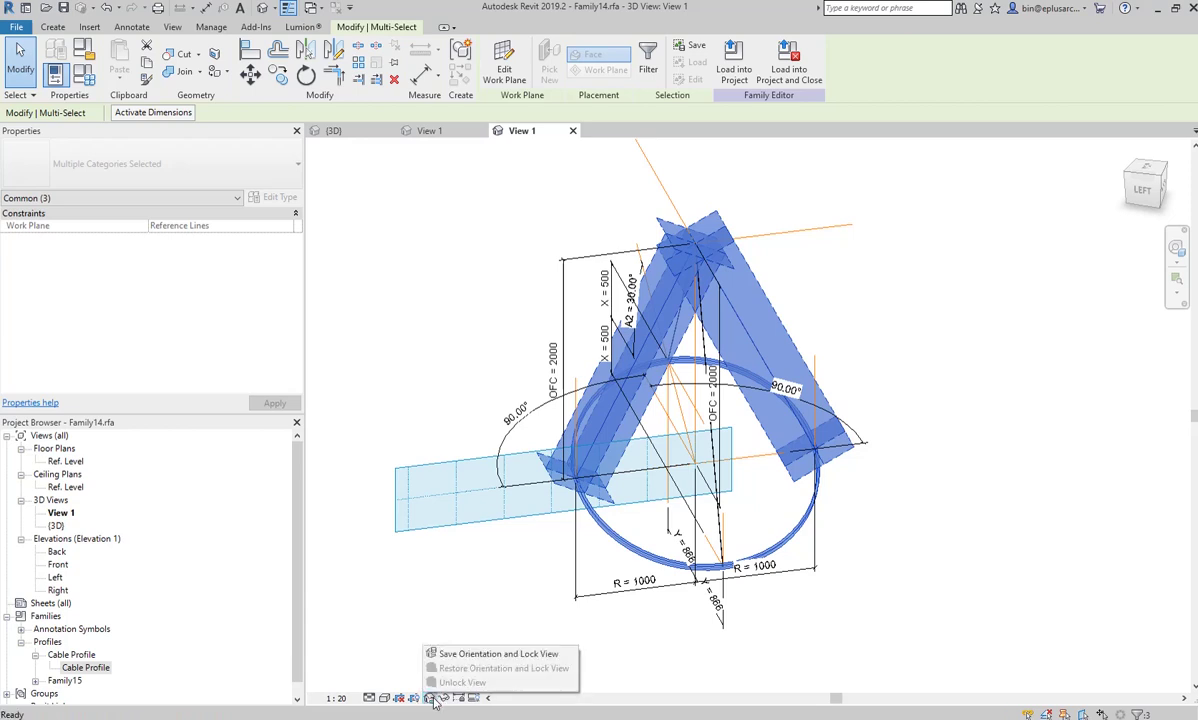
click(444, 698)
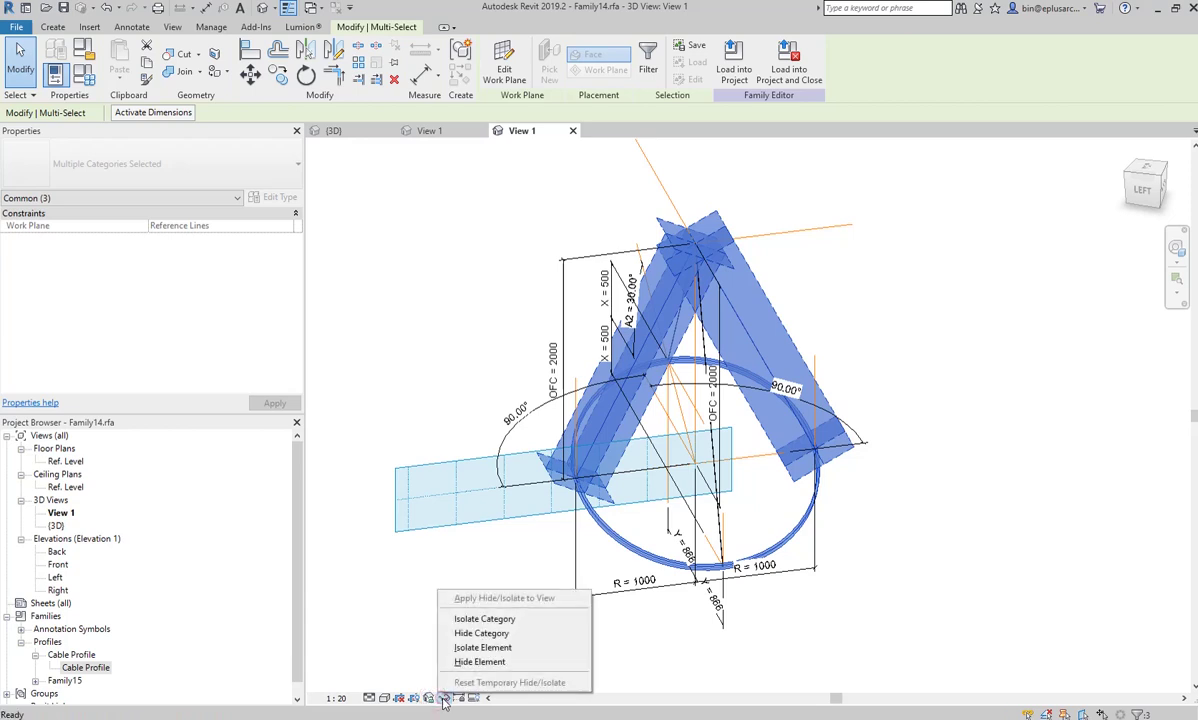
click(492, 648)
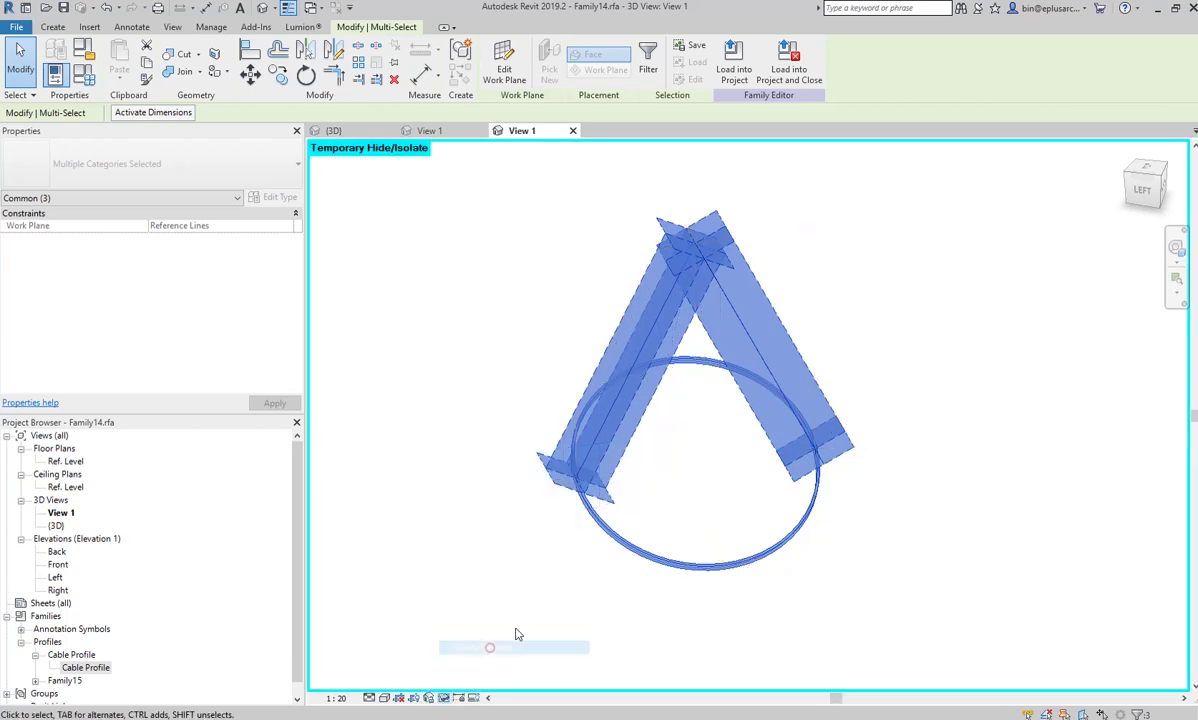
shift+middle_drag(516, 631, 856, 491)
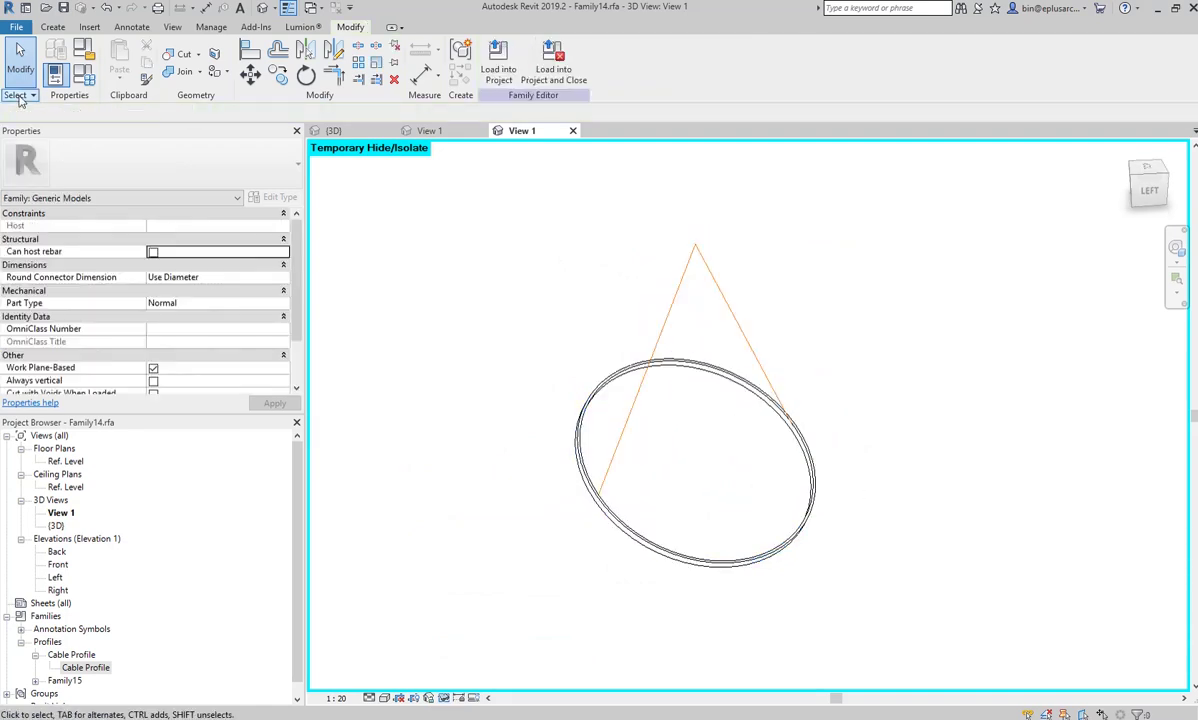
click(86, 78)
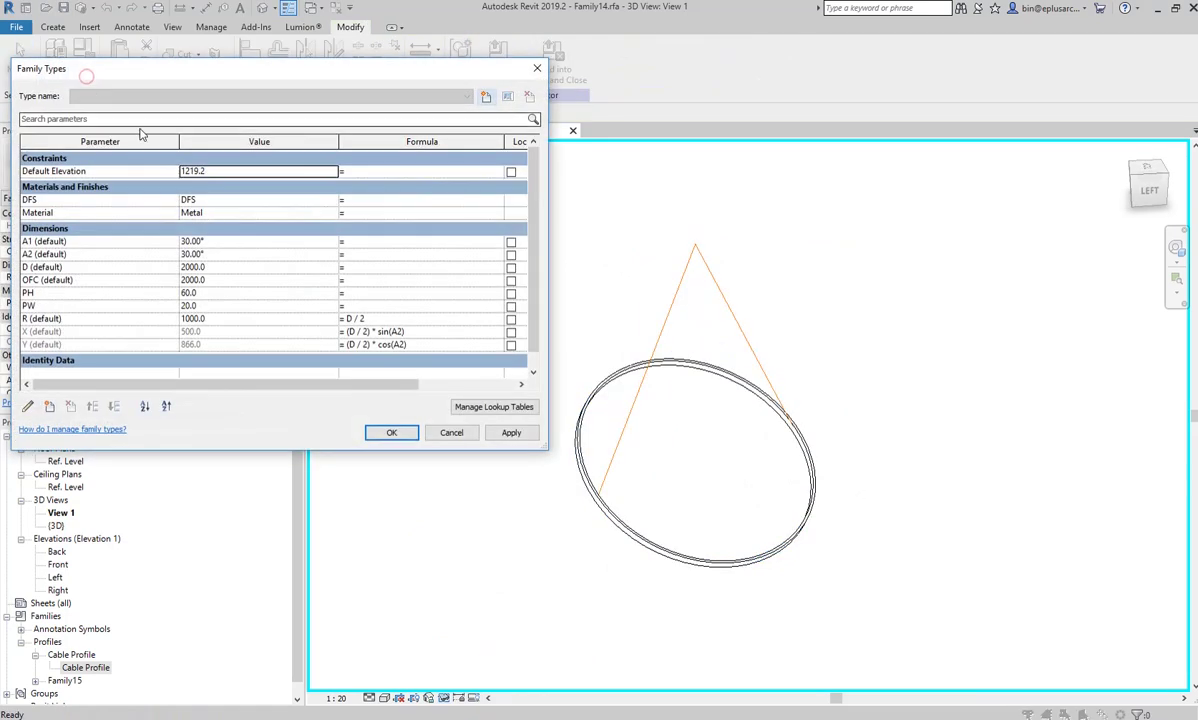
- Set D and OFC back to 1500 so R returns to 750, then close Family Types
click(229, 256)
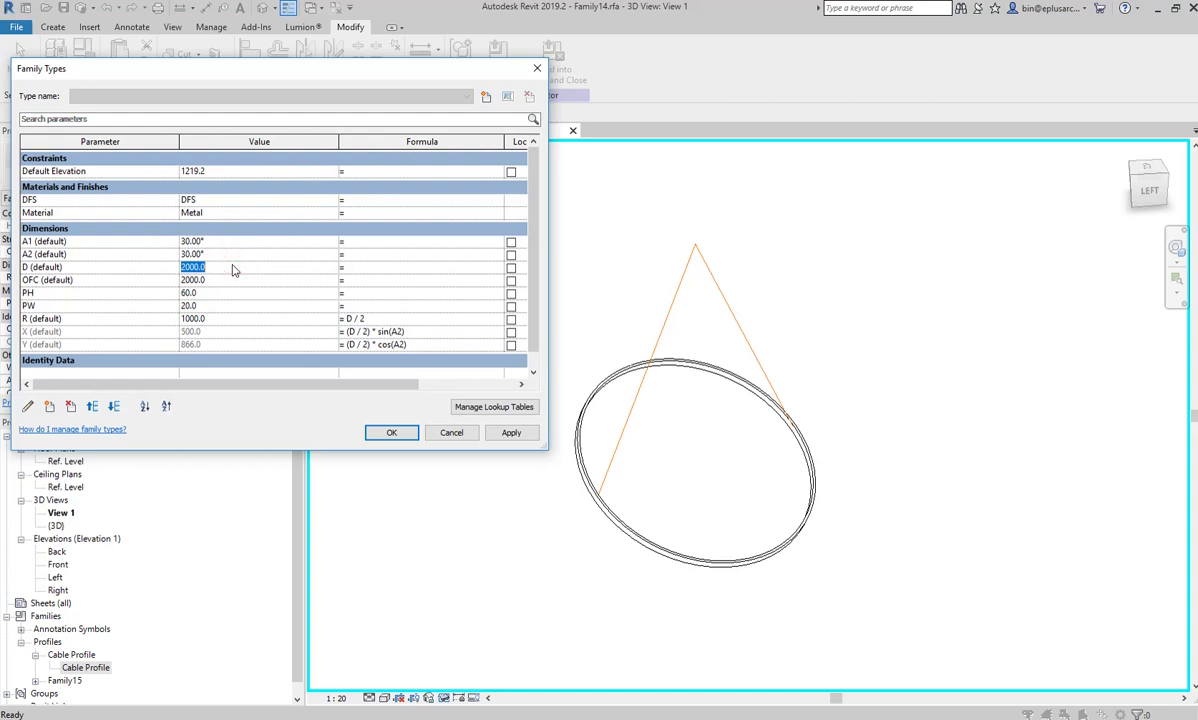
text(1500)
click(509, 434)
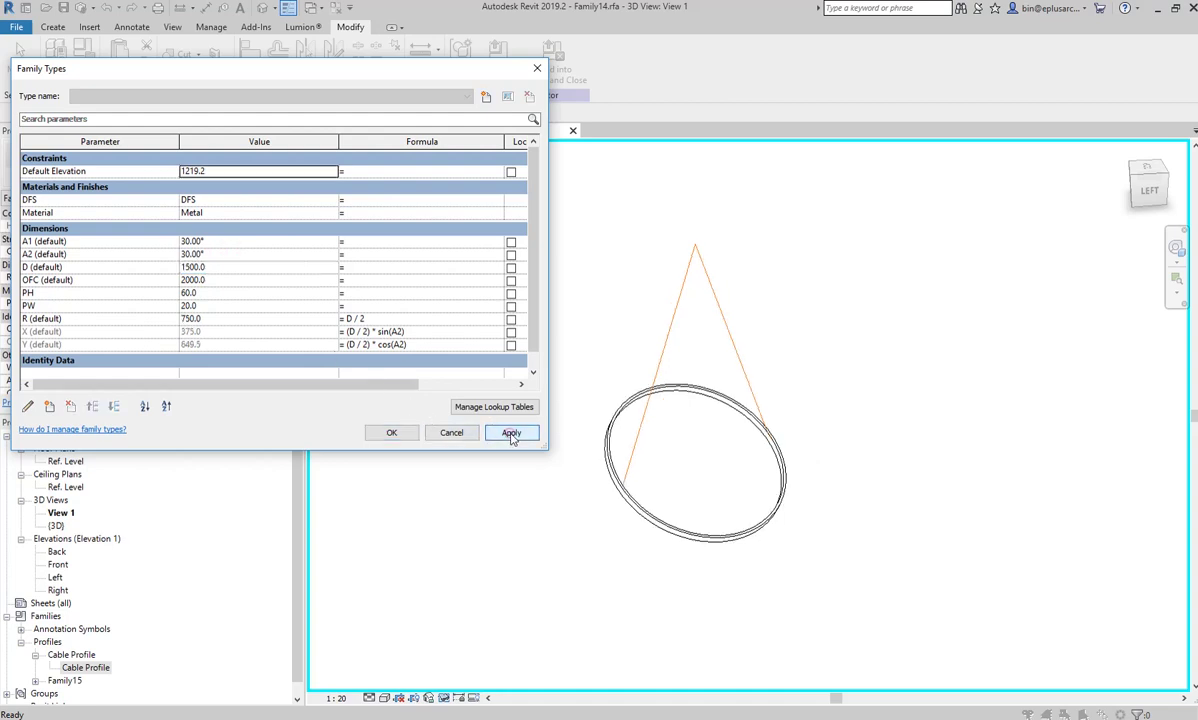
click(231, 284)
text(1500)
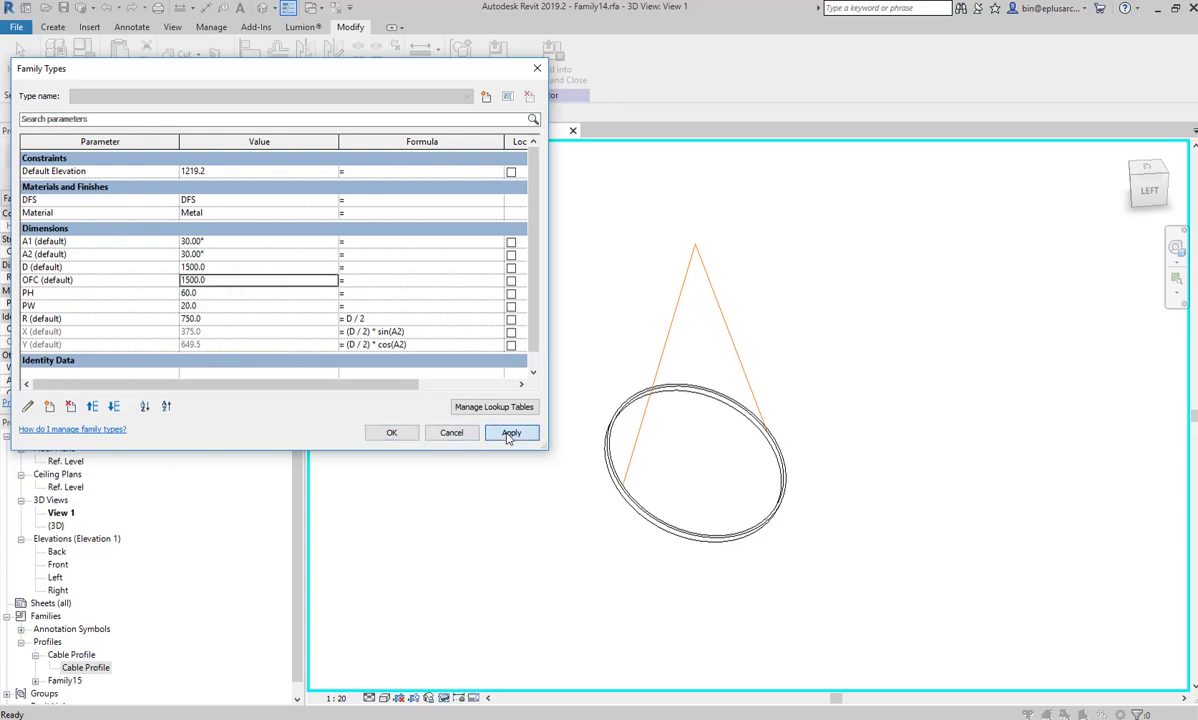
click(509, 434)
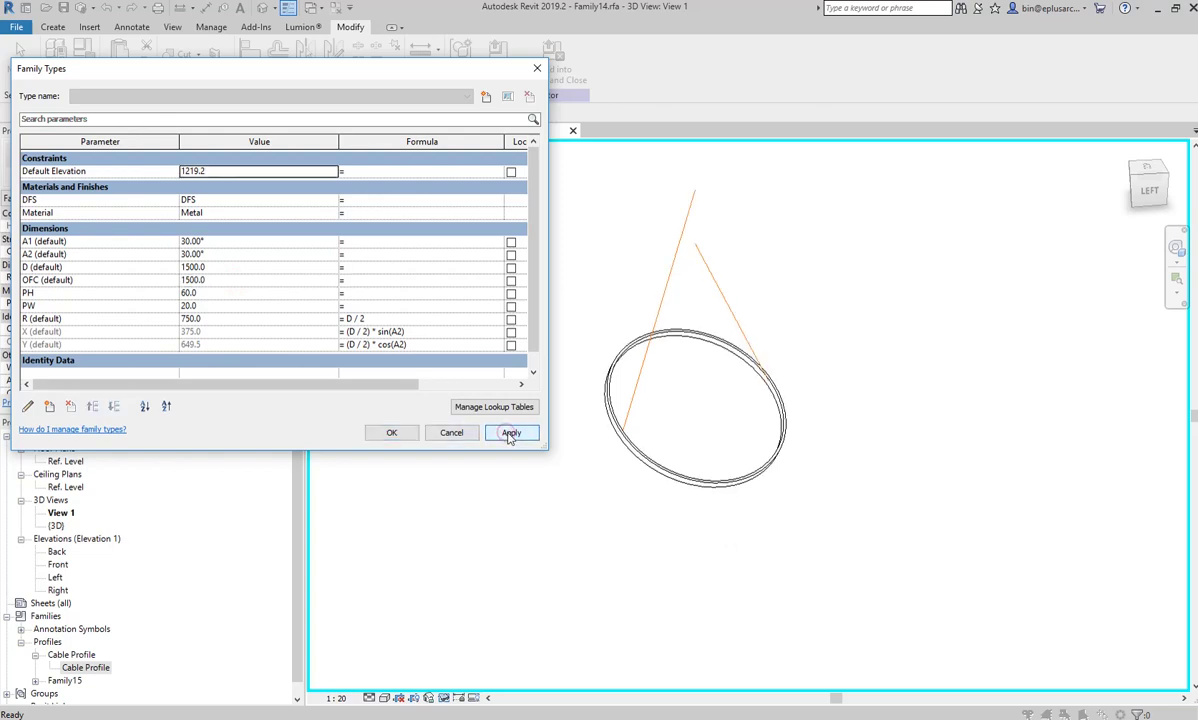
click(393, 434)
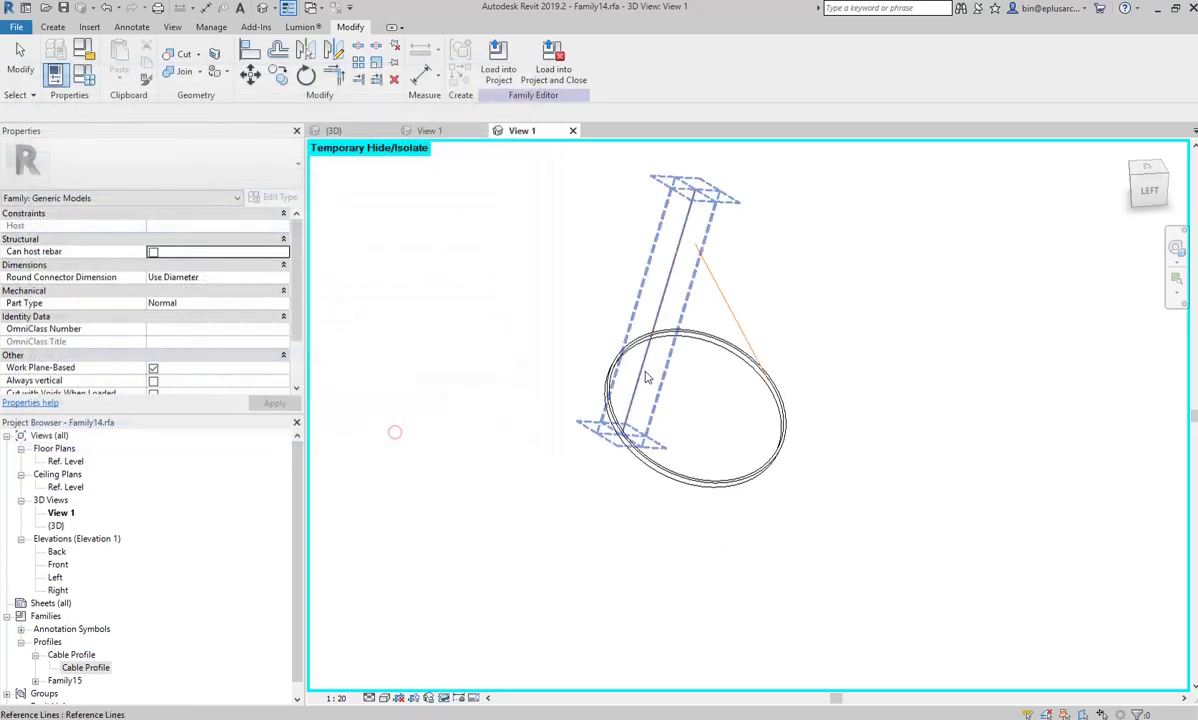
mouse_move(489, 270)
middle_down()
mouse_move(498, 290)
mouse_move(580, 249)
mouse_move(703, 264)
mouse_move(657, 345)
middle_up()
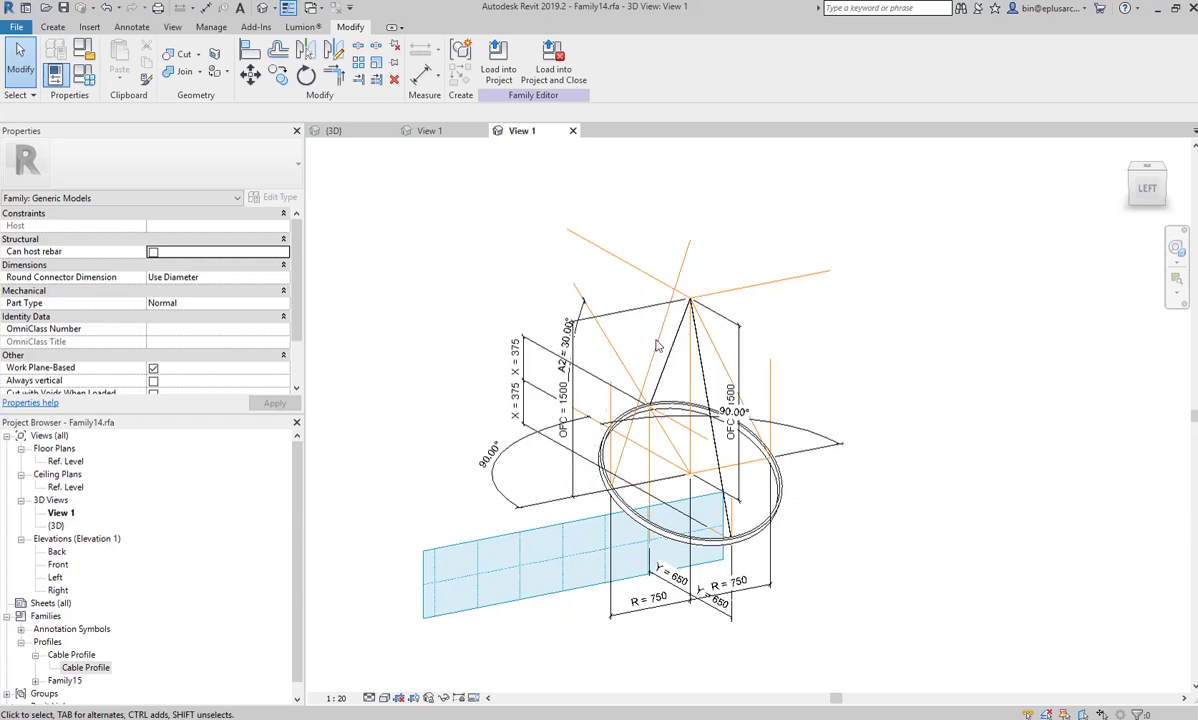
mouse_move(620, 500)
shift+middle_down()
mouse_move(800, 520)
mouse_move(443, 315)
shift+middle_up()
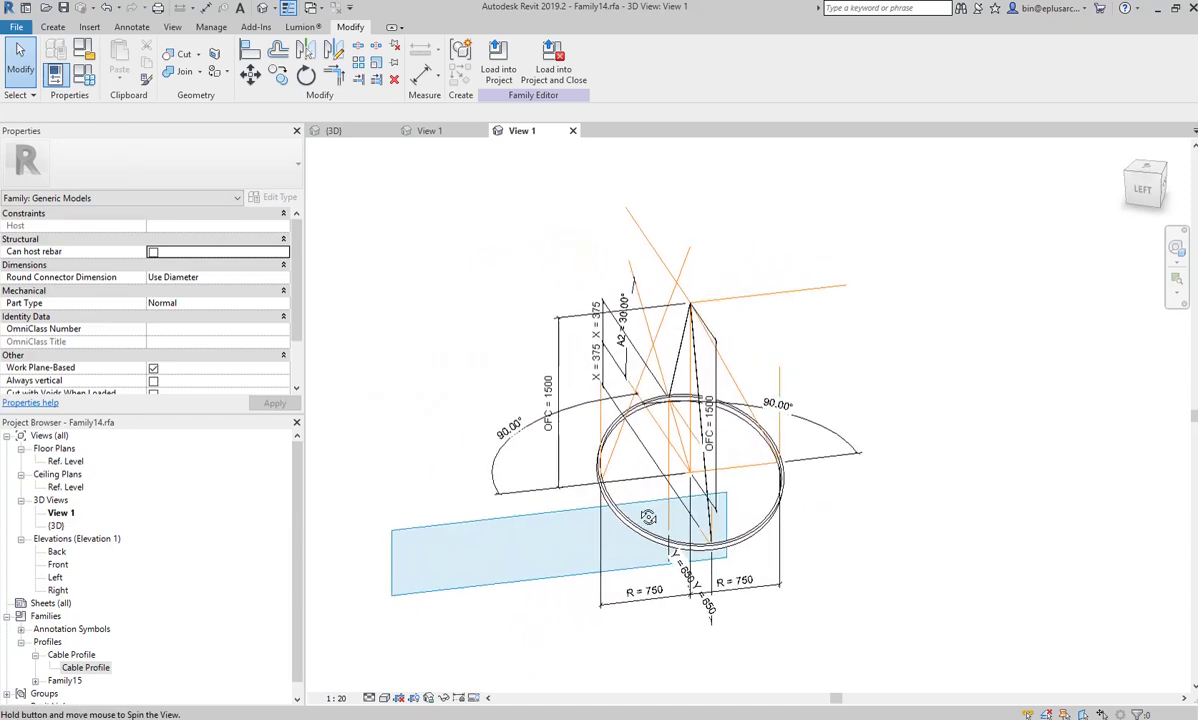
click(52, 27)
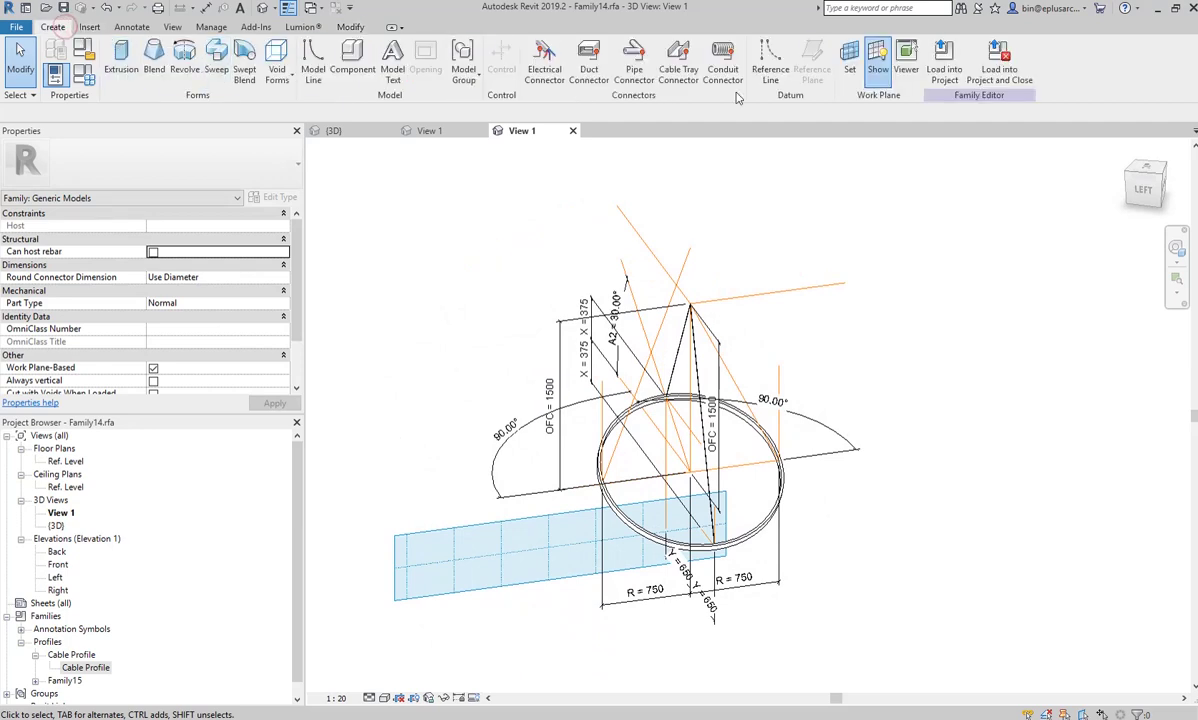
- Start a reference line, then cancel it and adjust the view
click(722, 60)
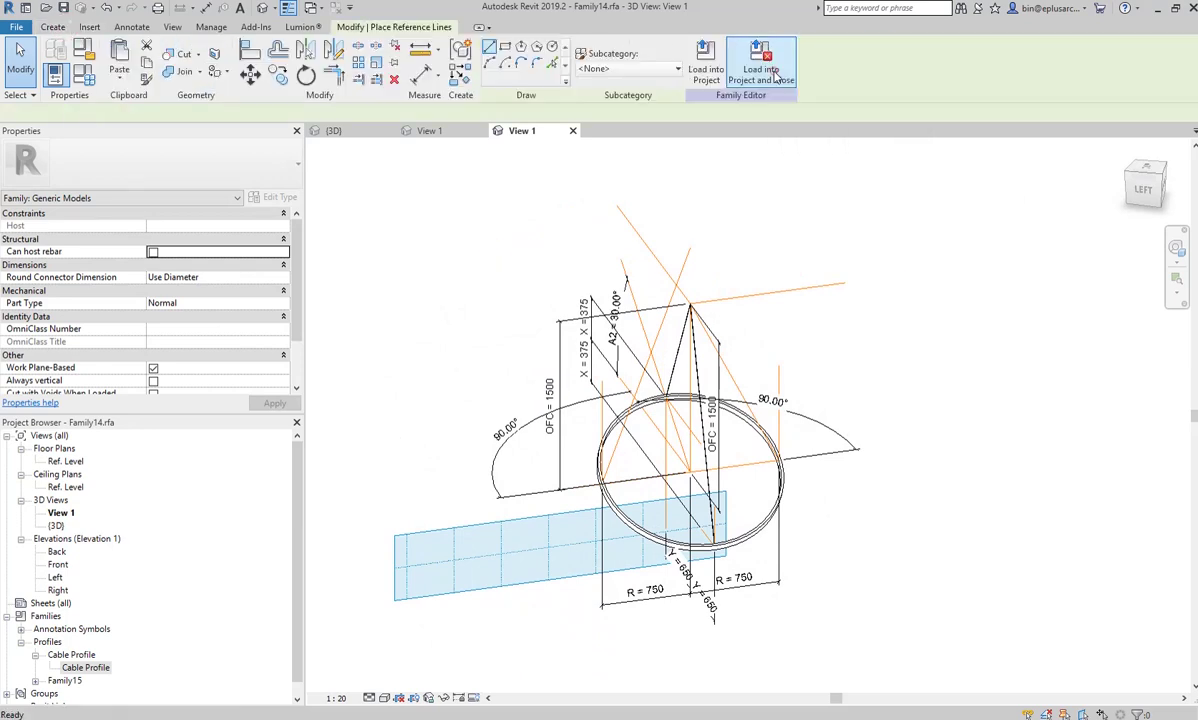
click(764, 258)
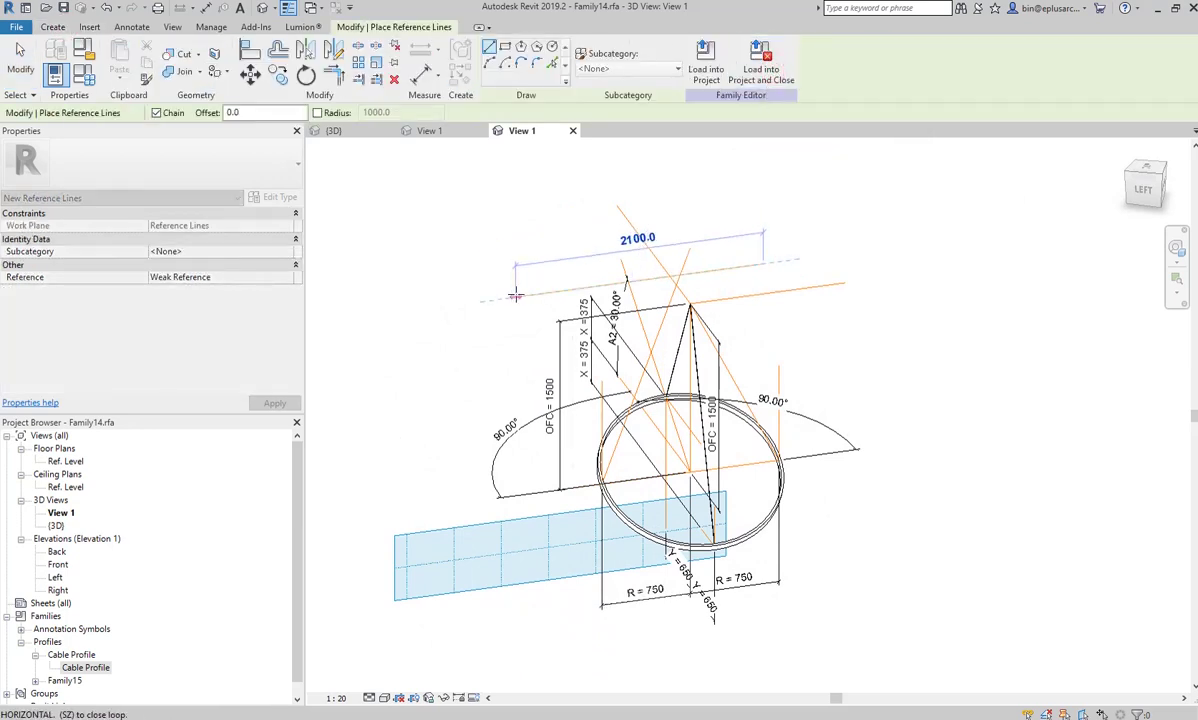
shift+middle_drag(516, 296, 717, 268)
key(Escape)
key(Escape)
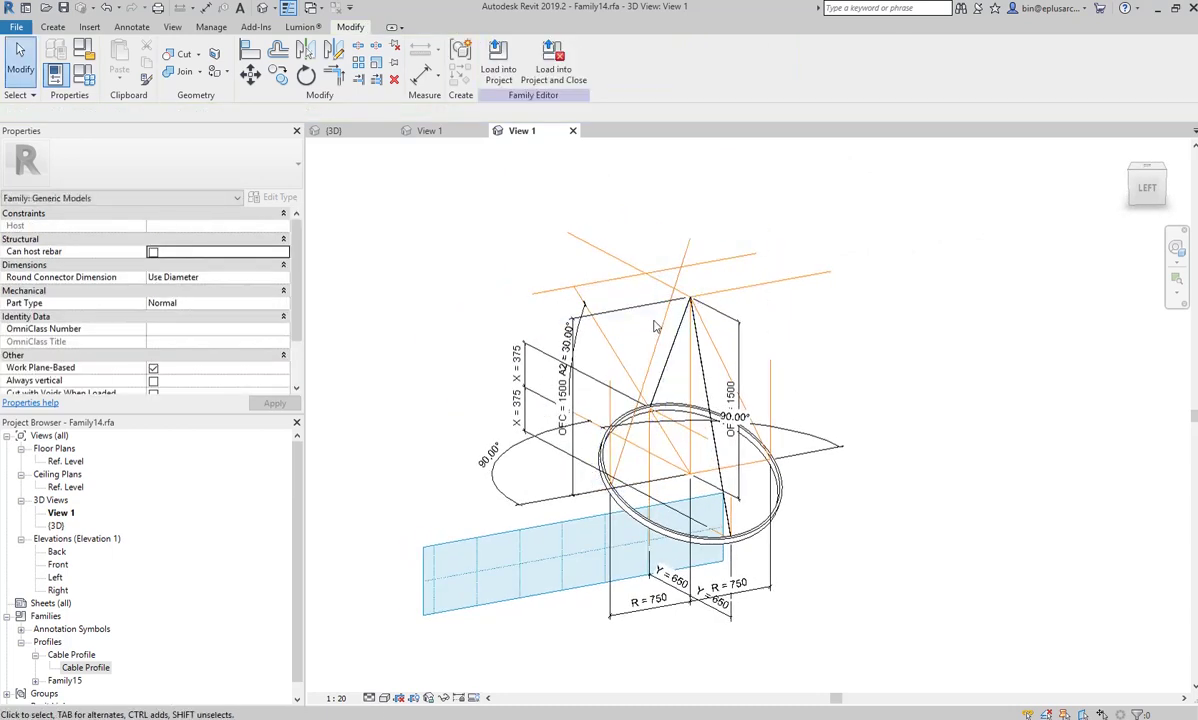
middle_drag(655, 326, 670, 310)
- Add a 1768 aligned dimension from the top reference line and label it OFC, now 1500
key(d)
key(i)
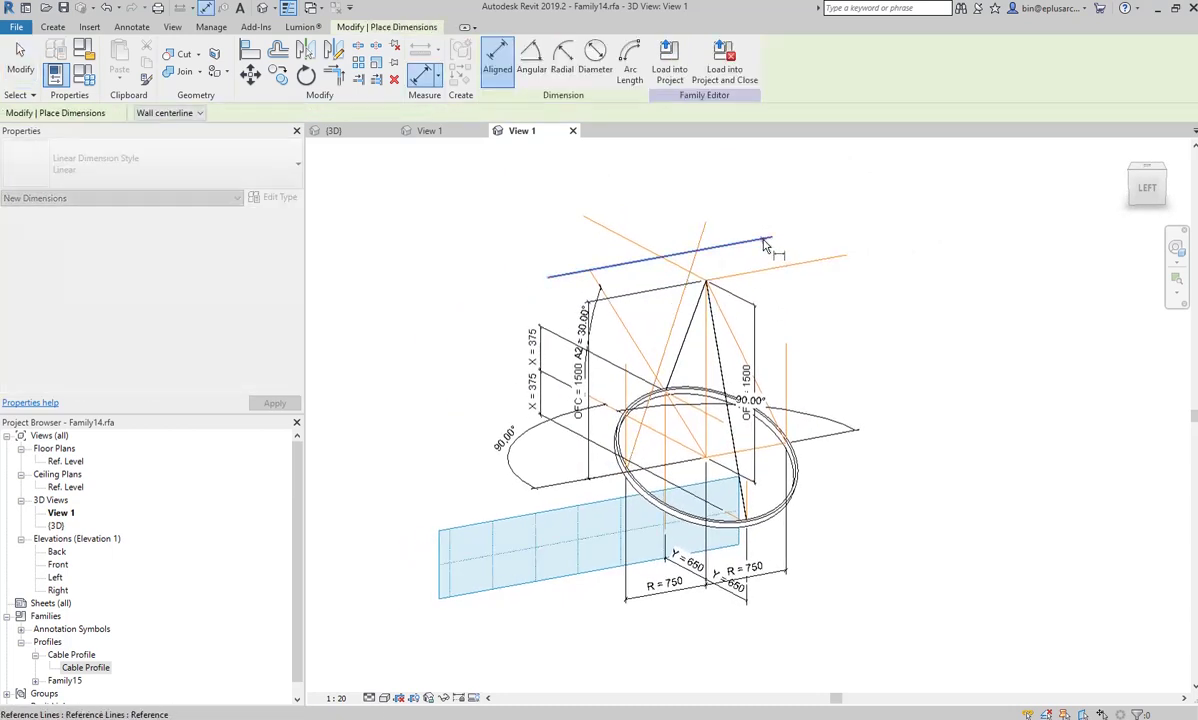
click(765, 245)
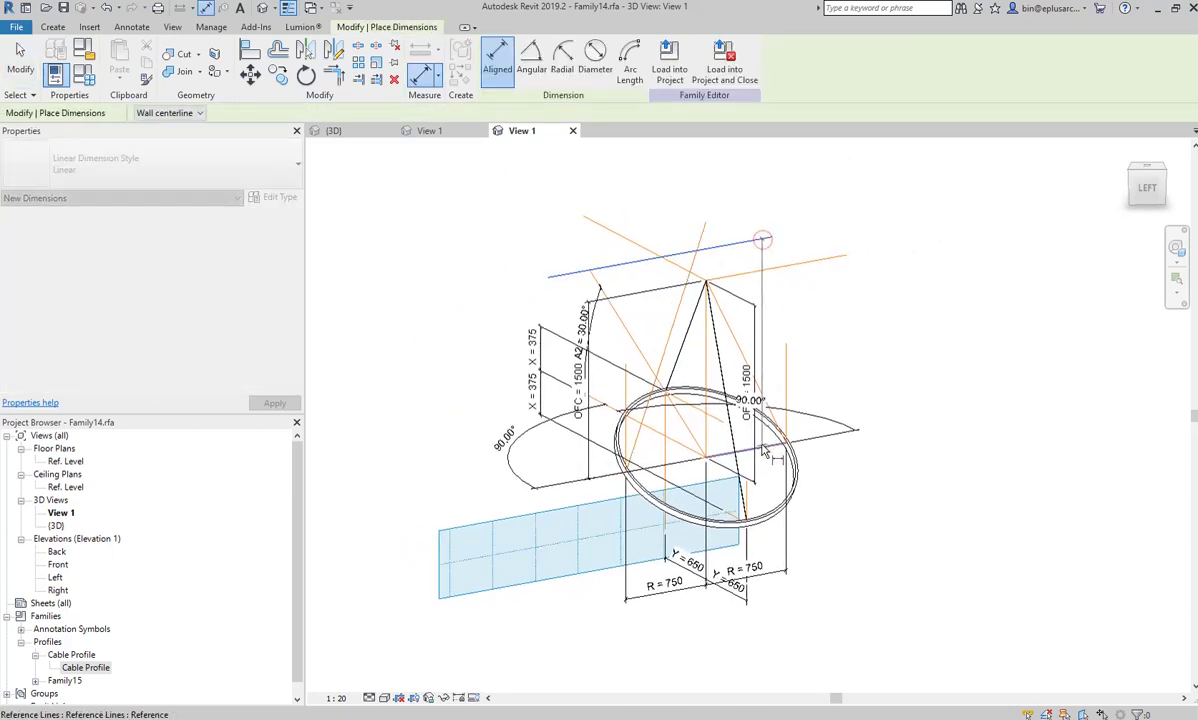
click(937, 398)
key(Escape)
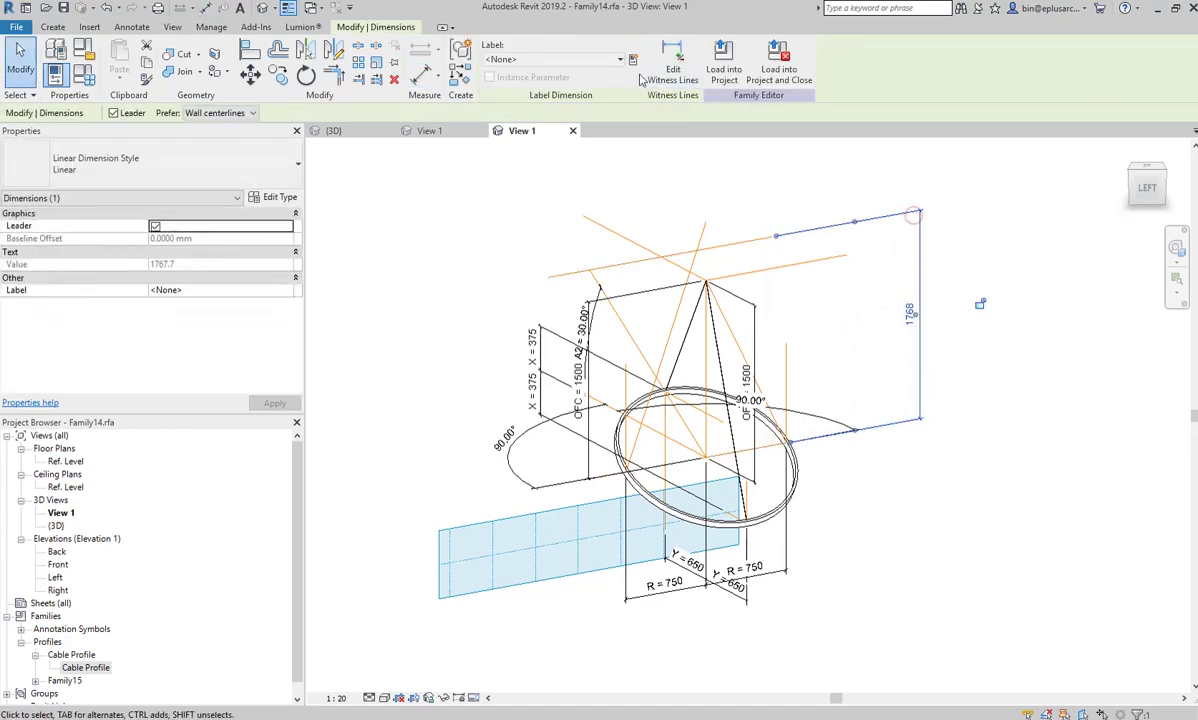
click(620, 59)
click(527, 148)
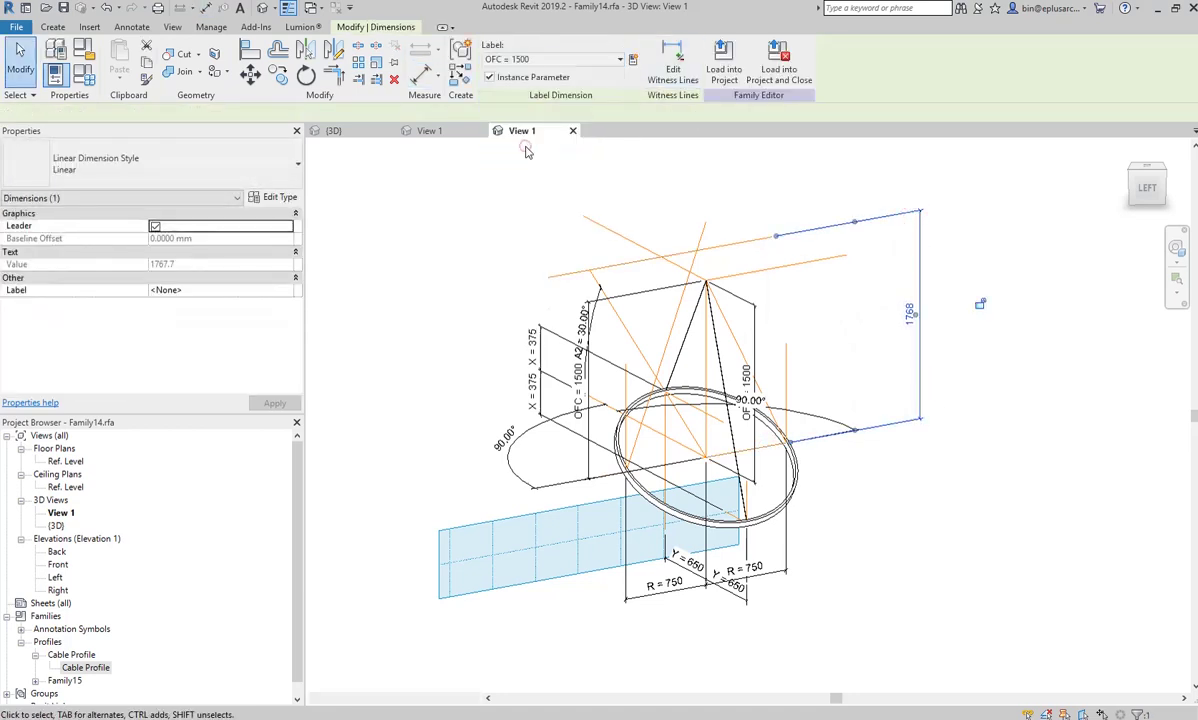
click(826, 316)
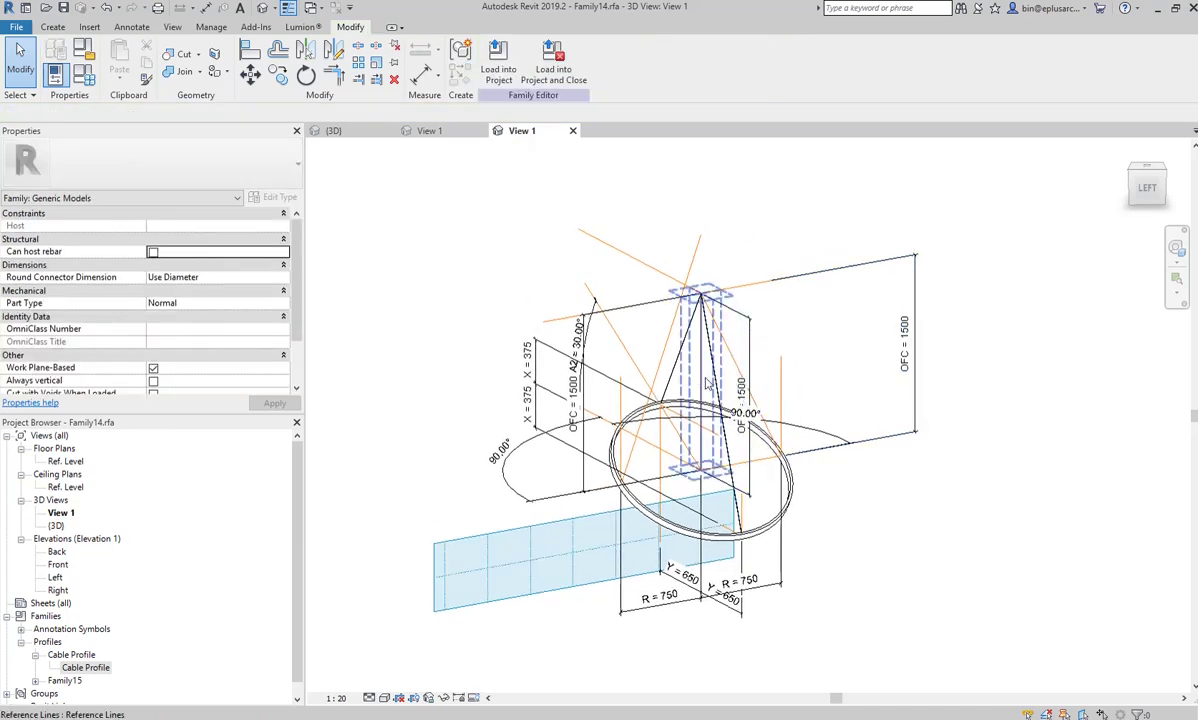
- Shorten the inclined reference line so its top end stops at the cone apex
click(338, 78)
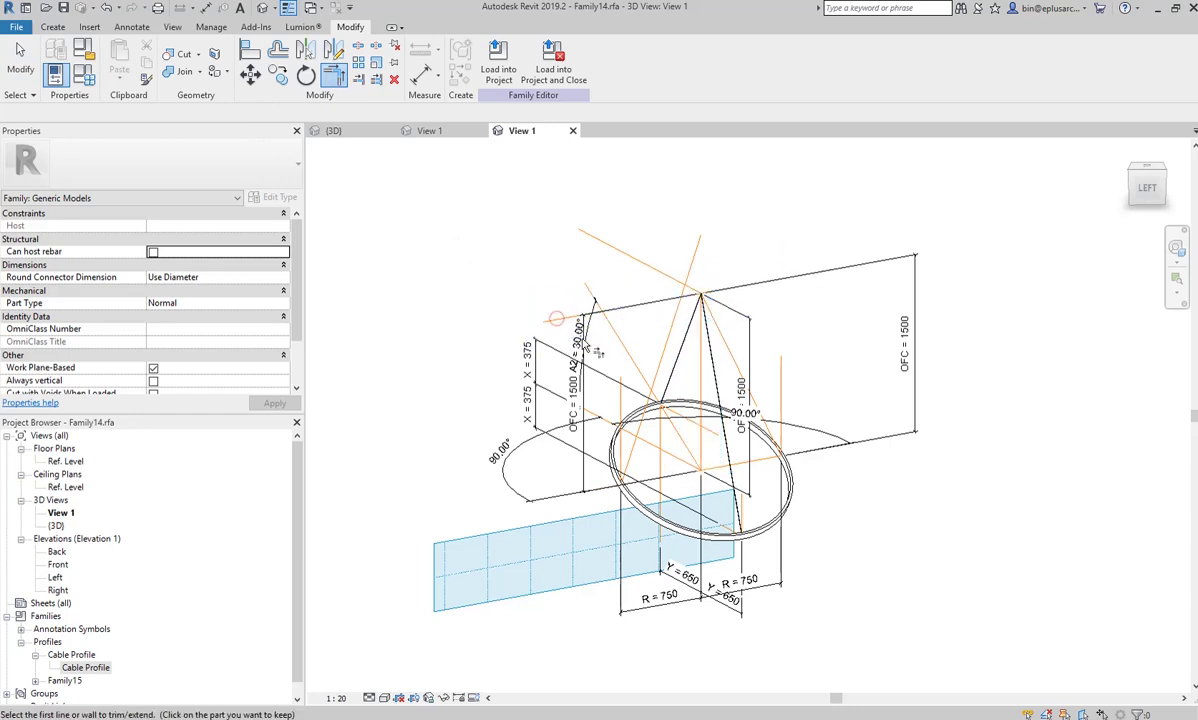
key(Escape)
click(643, 368)
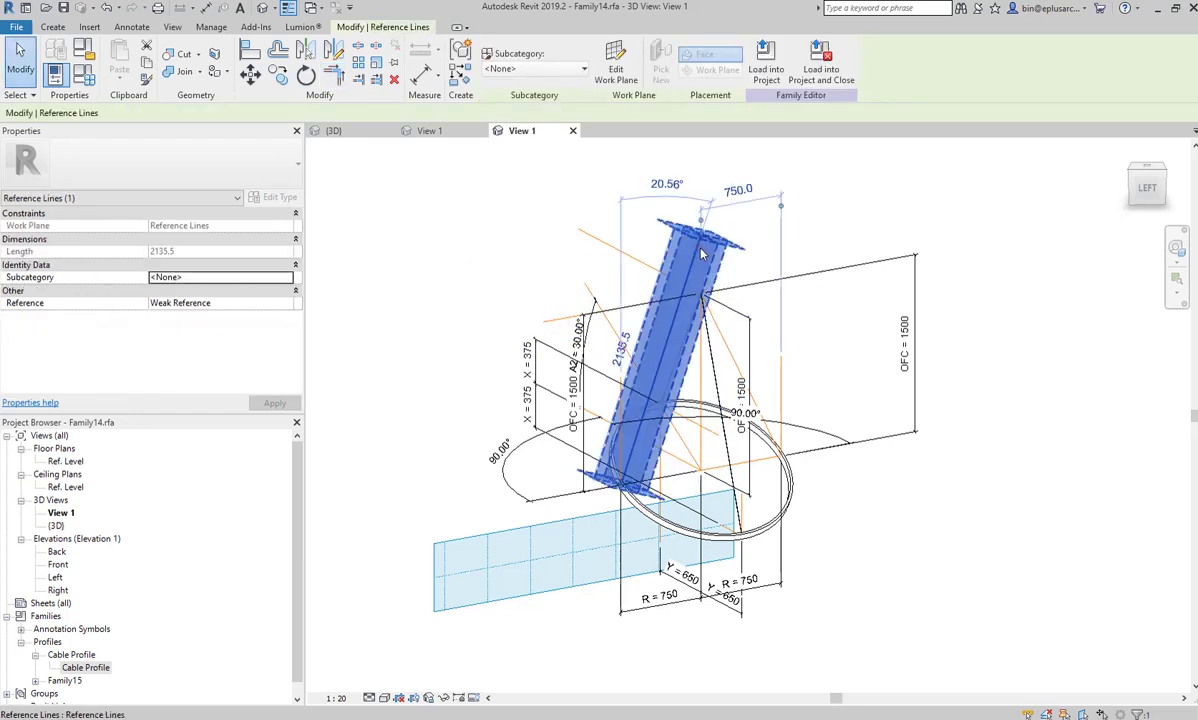
drag(705, 240, 702, 292)
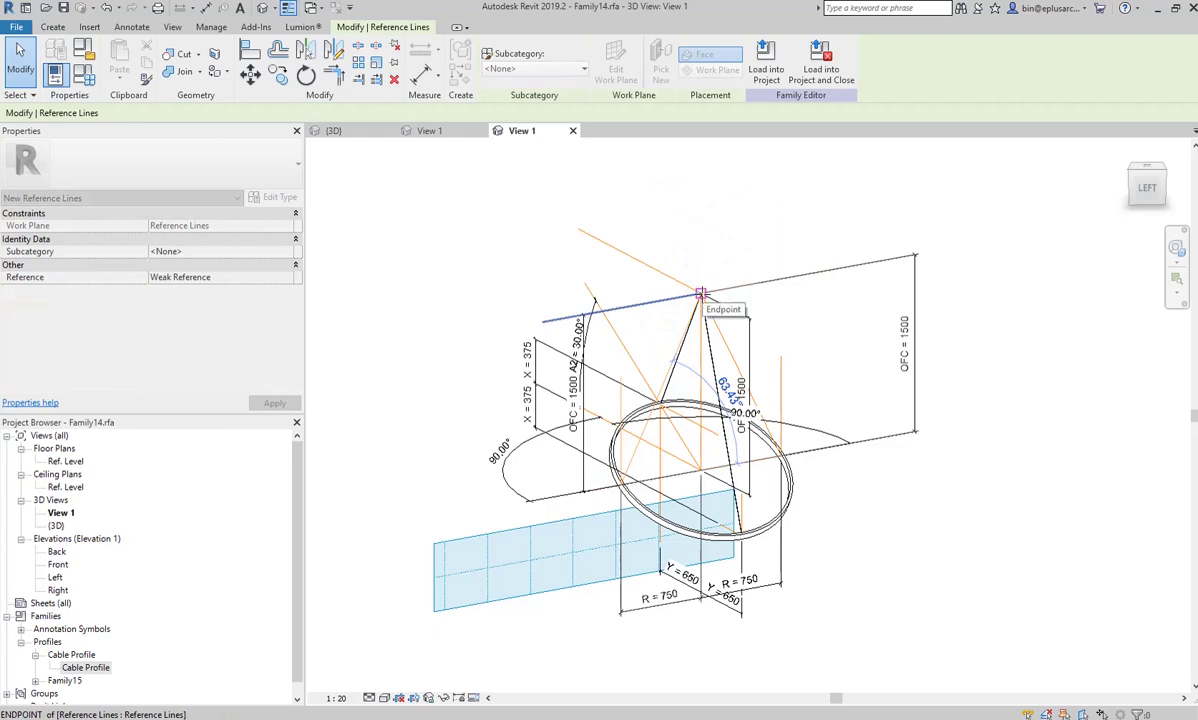
shift+middle_drag(715, 327, 744, 362)
key(Escape)
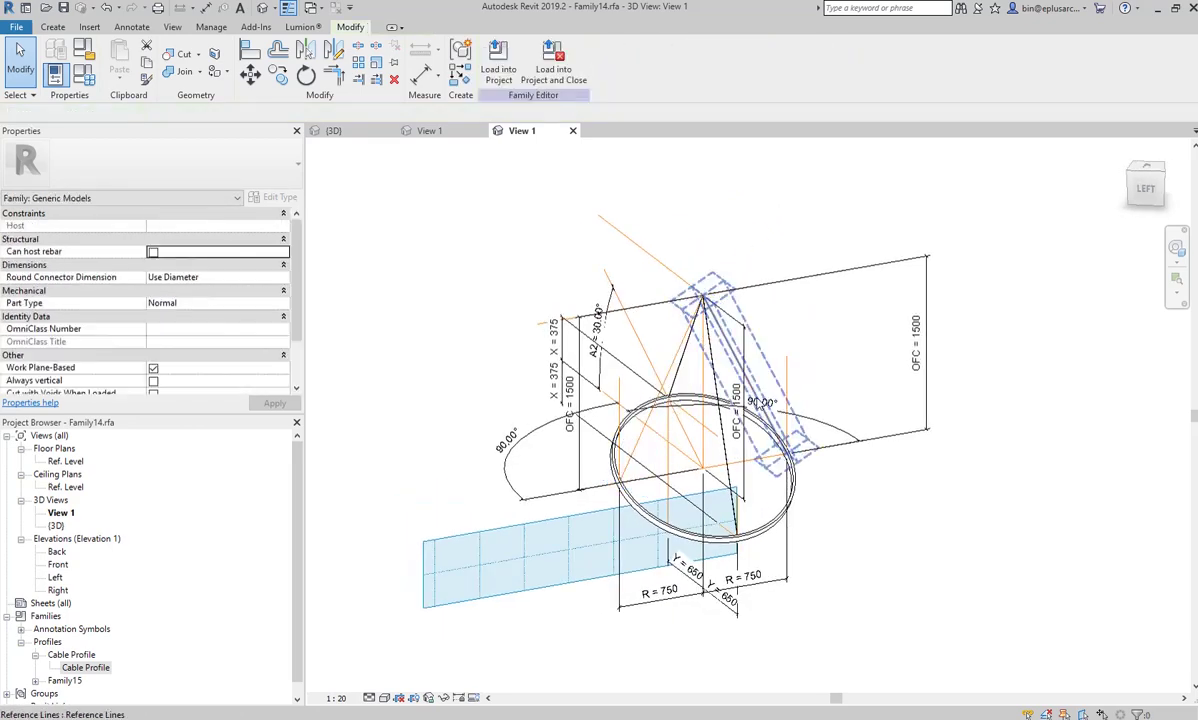
- Temporarily isolate the two inclined reference lines and the ring, then orbit them
click(675, 358)
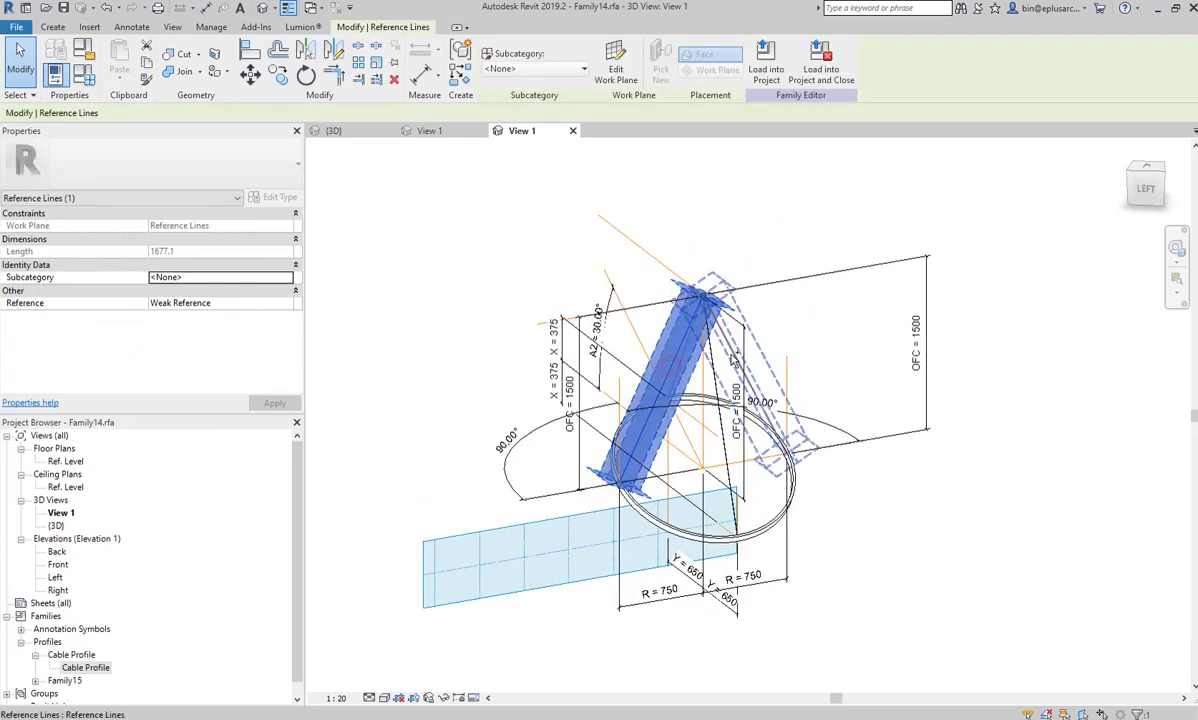
ctrl+click(733, 358)
ctrl+click(628, 495)
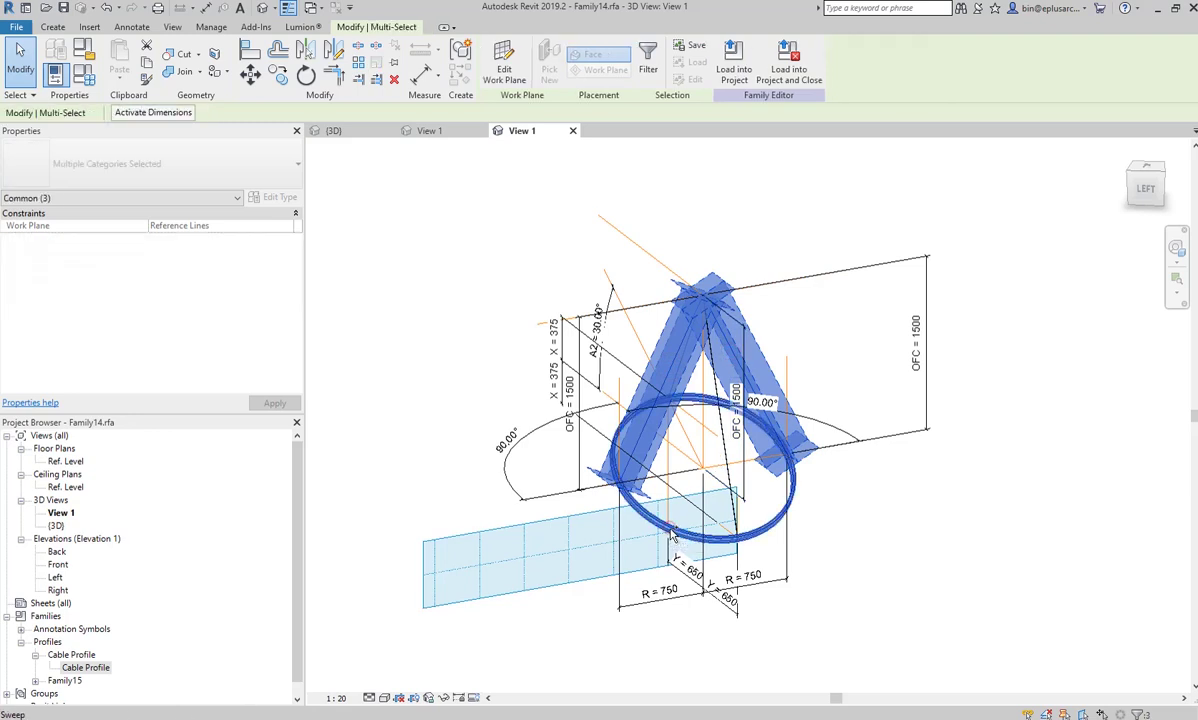
click(459, 697)
click(468, 651)
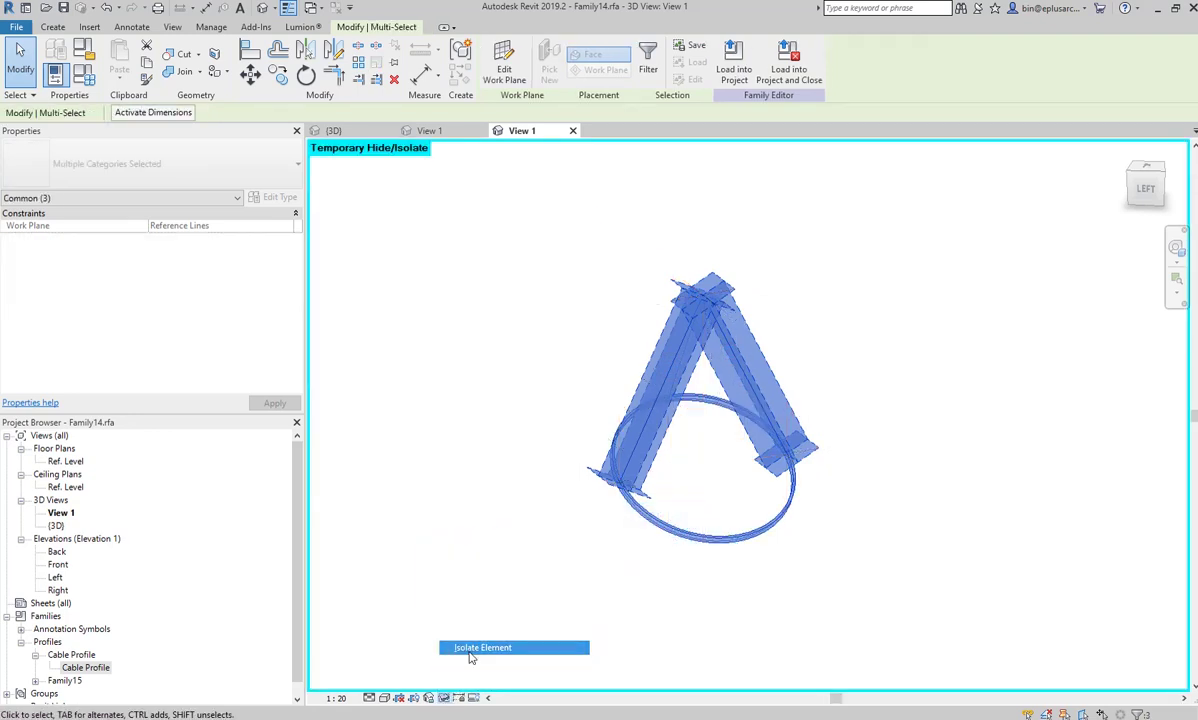
key(Escape)
mouse_move(791, 450)
shift+middle_down()
mouse_move(864, 471)
mouse_move(883, 463)
shift+middle_up()
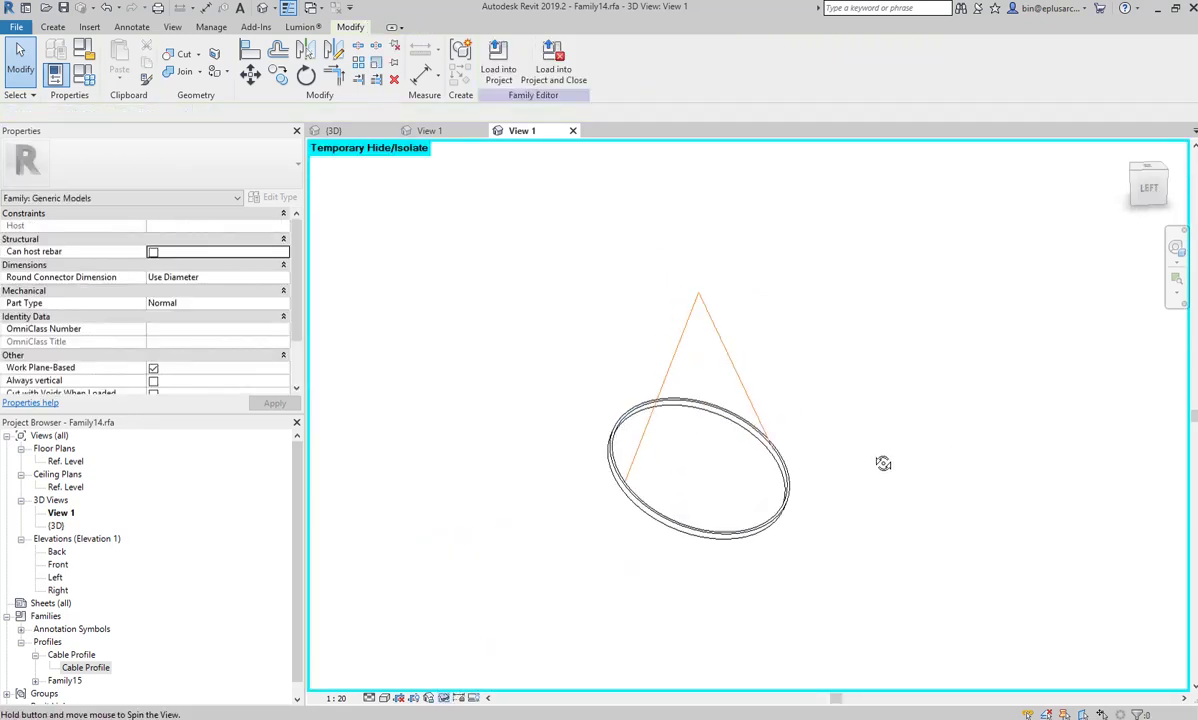
- In Family Types, apply OFC 2000, D 2000 and A1 15°, then close the dialog
click(82, 74)
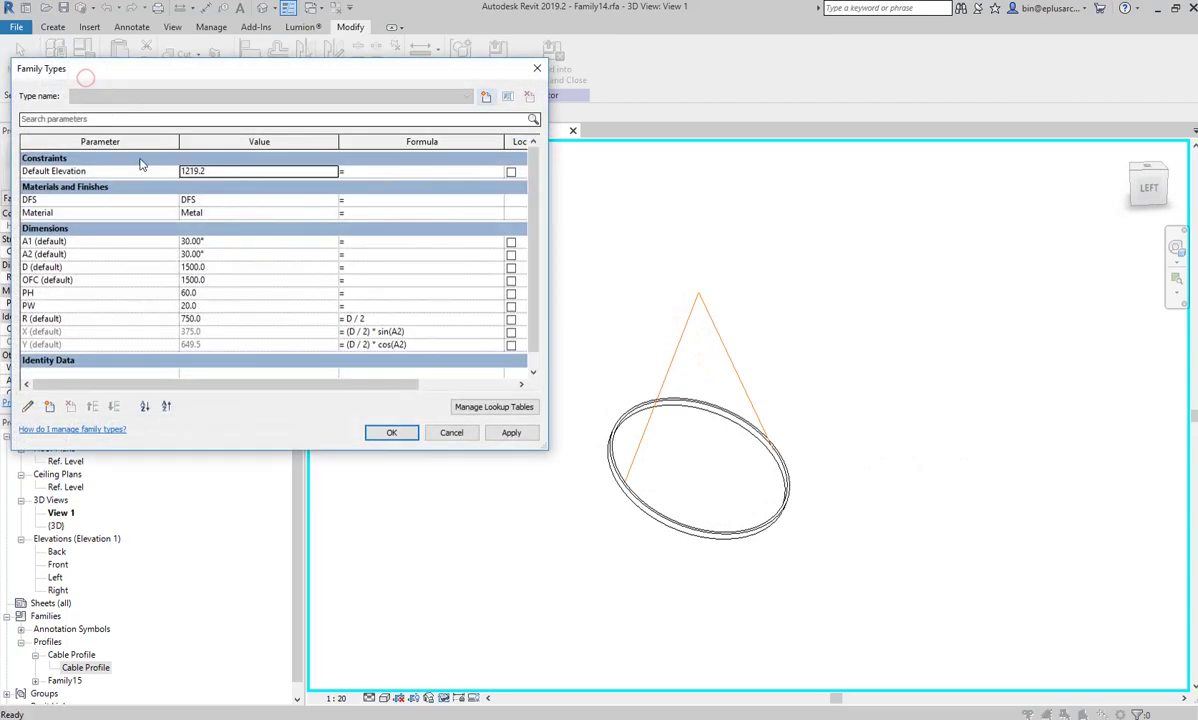
click(222, 283)
text(2000)
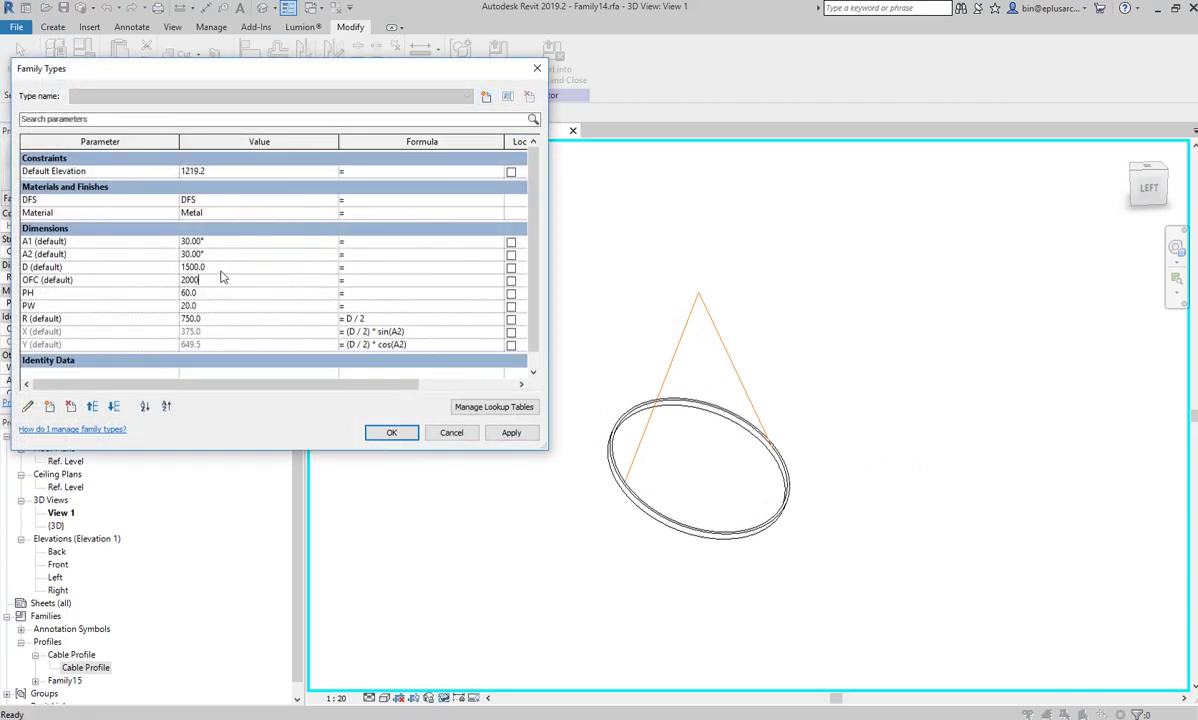
click(511, 432)
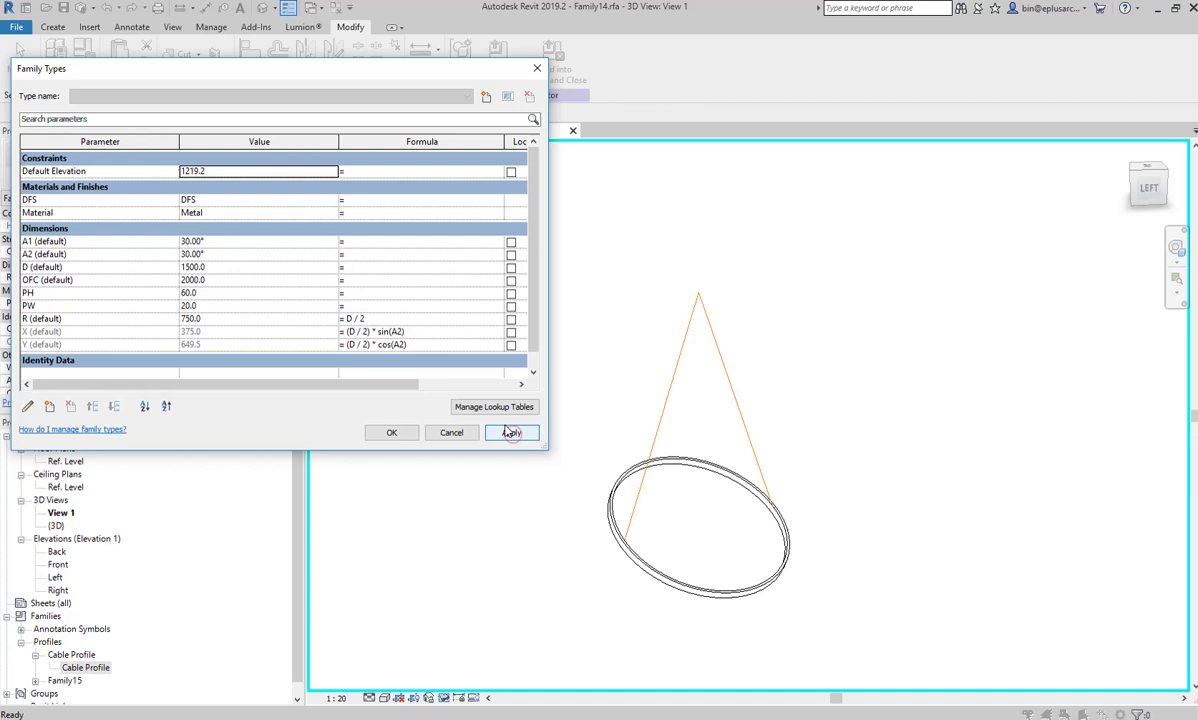
click(245, 268)
text(20)
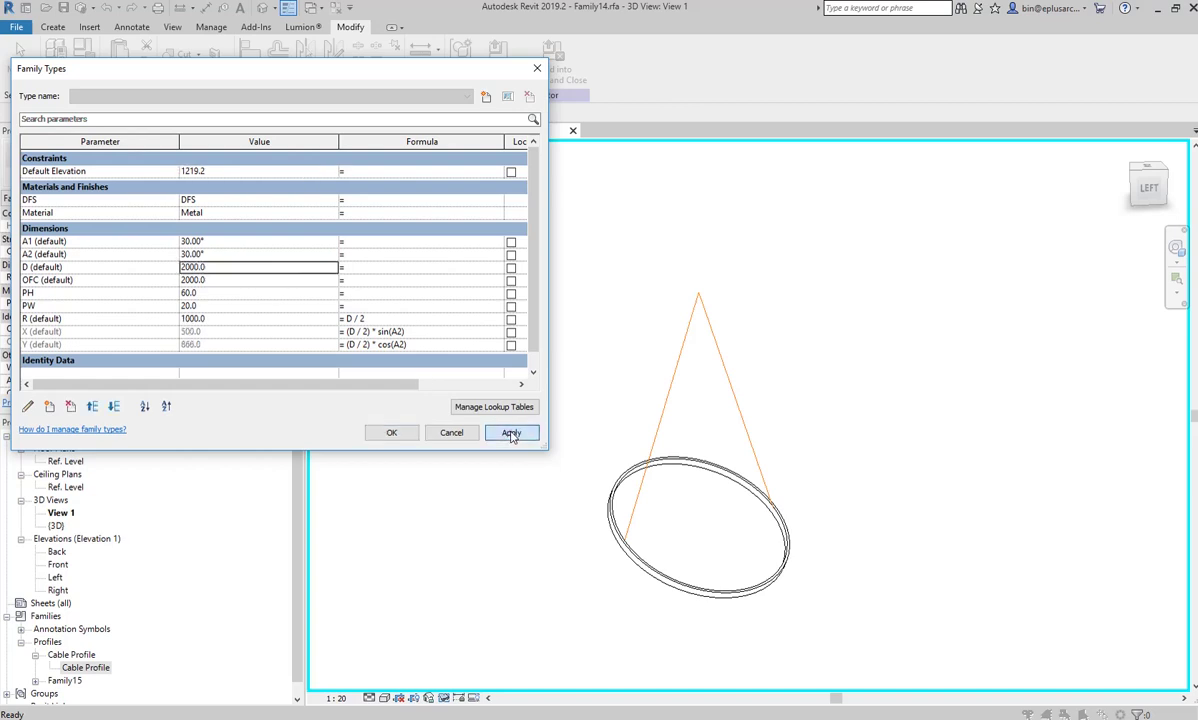
click(511, 432)
click(235, 245)
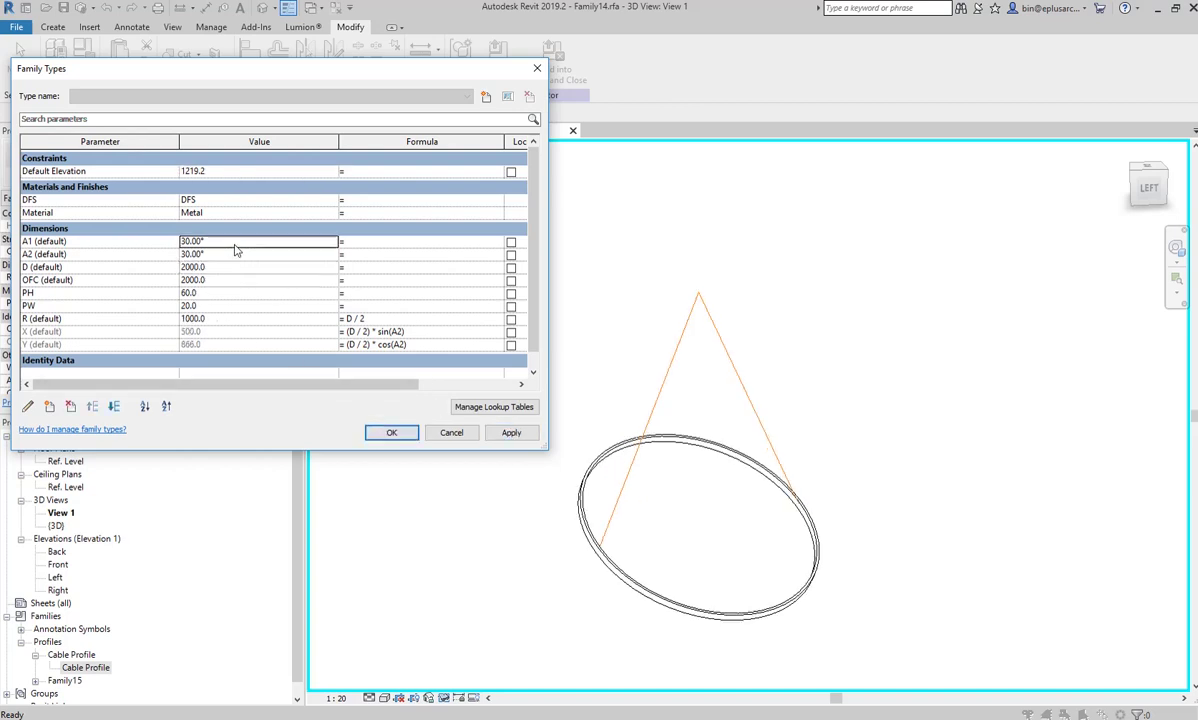
text(15)
click(511, 433)
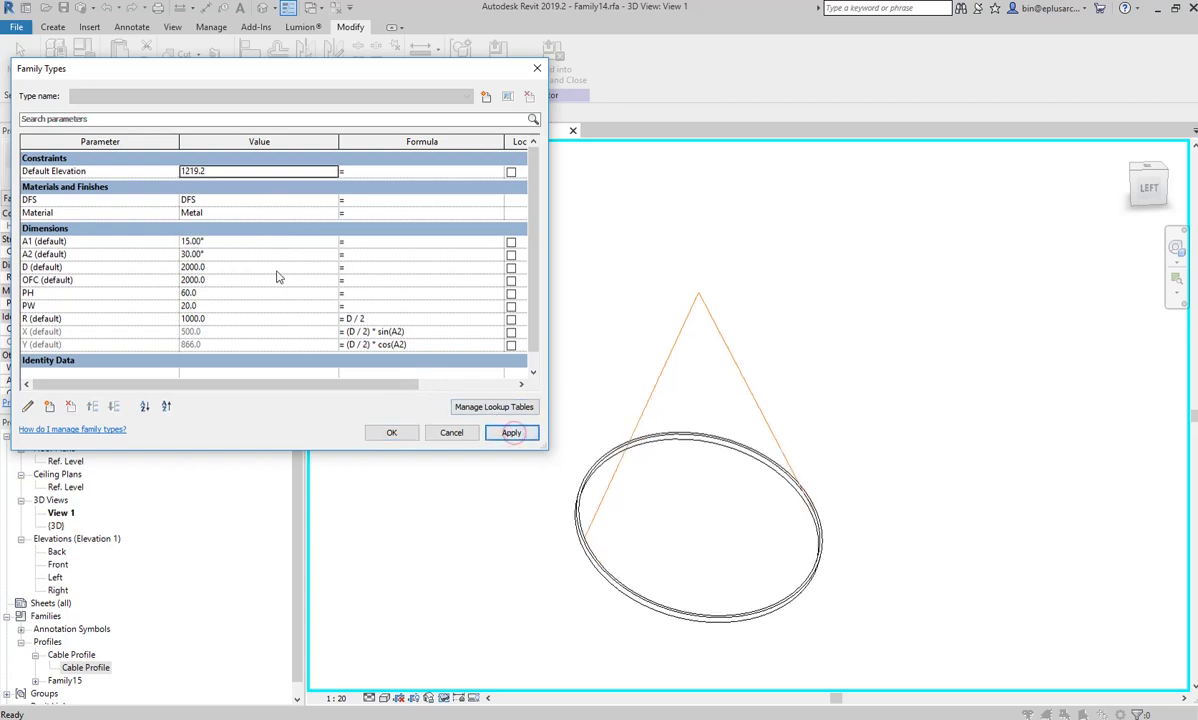
click(226, 257)
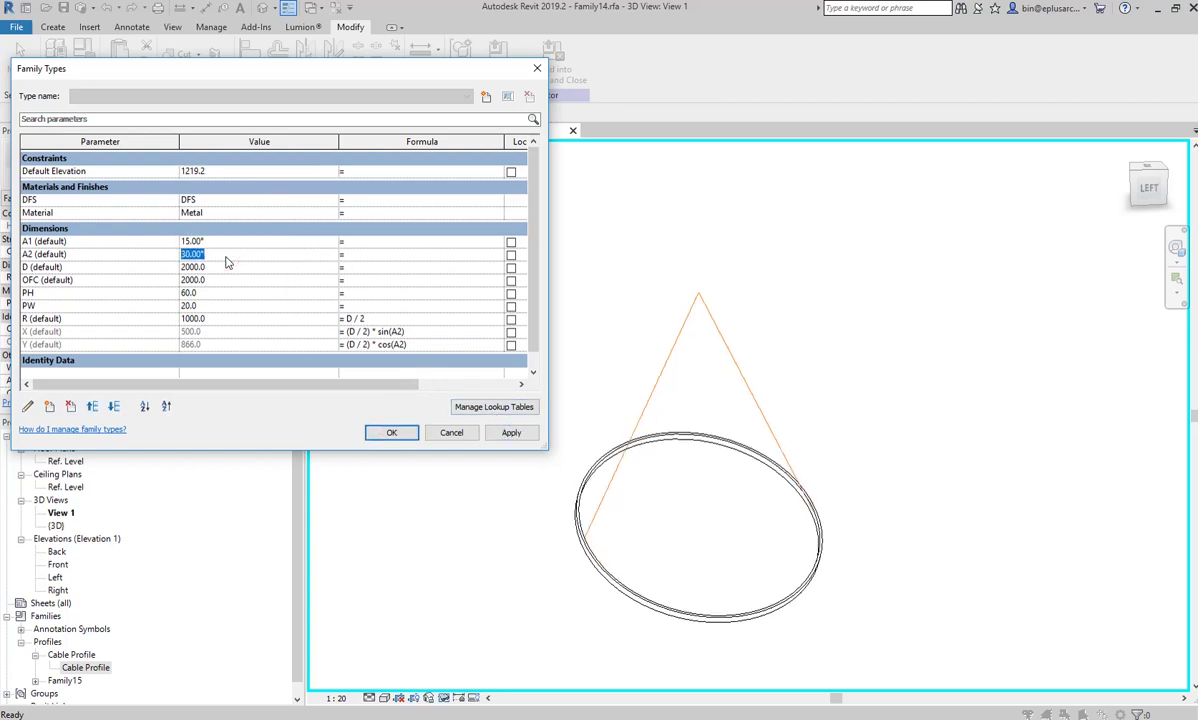
click(390, 432)
- Re-path the cable sweep along the left cone line and give it the Cable Profile
key(h)
key(r)
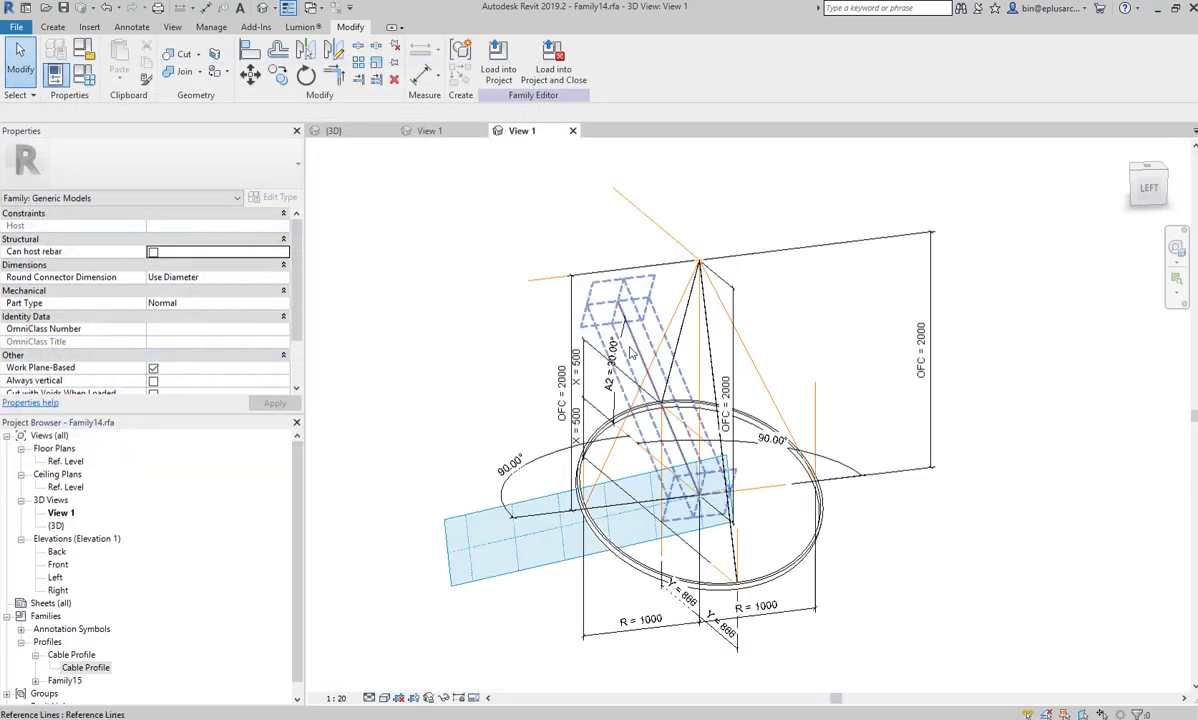
mouse_move(631, 352)
shift+middle_down()
mouse_move(806, 472)
mouse_move(786, 462)
shift+middle_up()
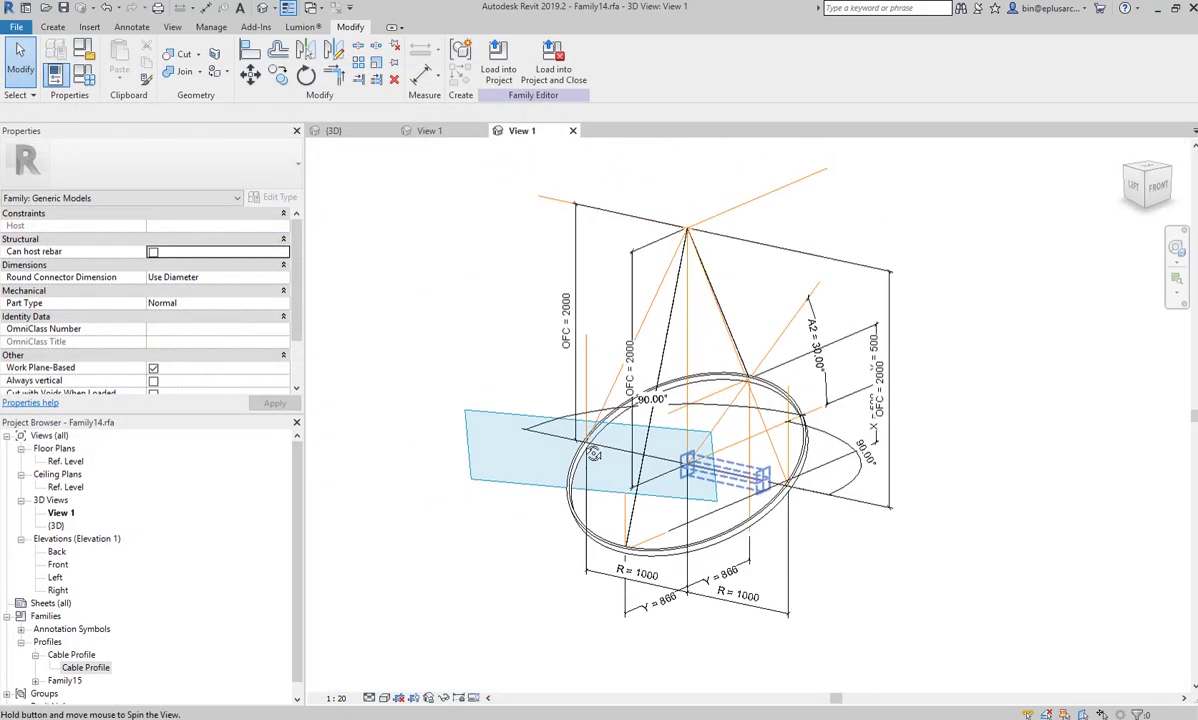
click(786, 462)
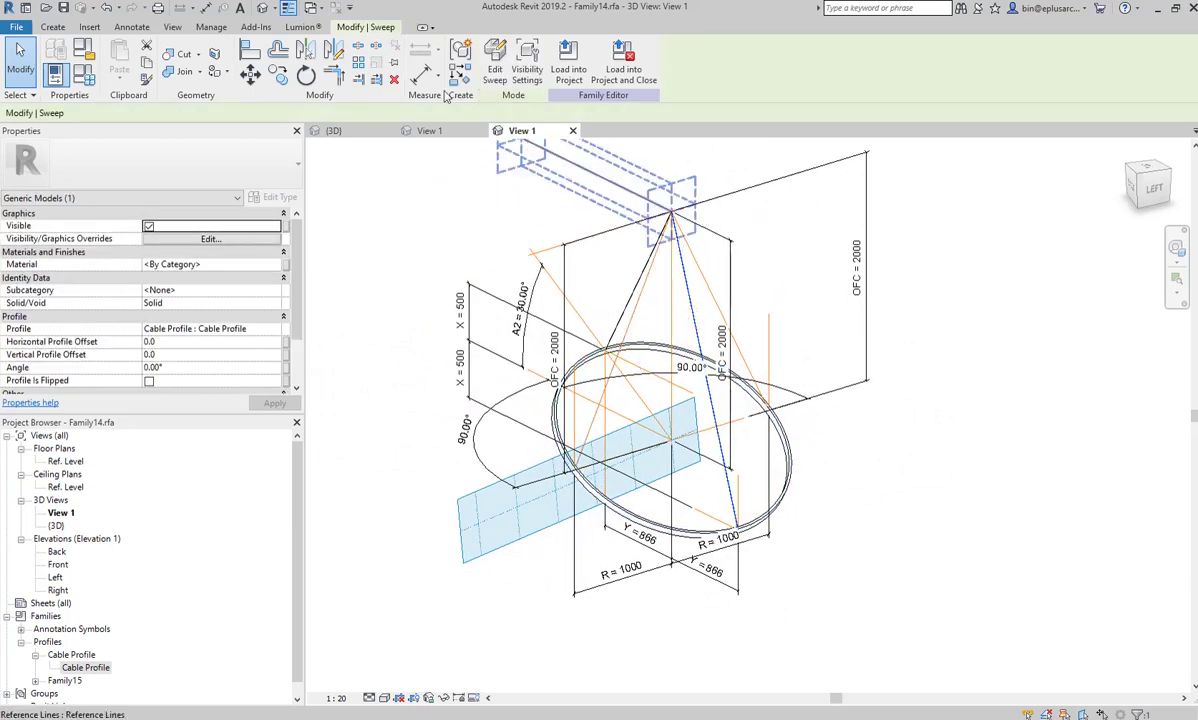
click(494, 62)
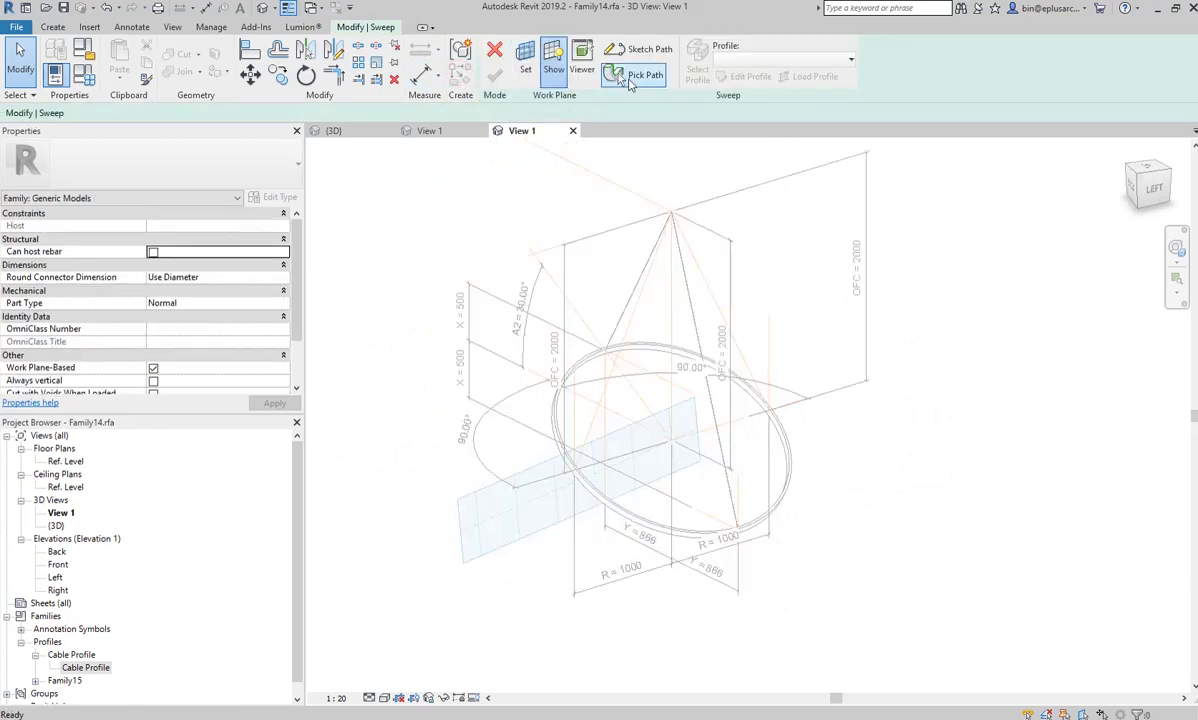
click(630, 84)
click(635, 308)
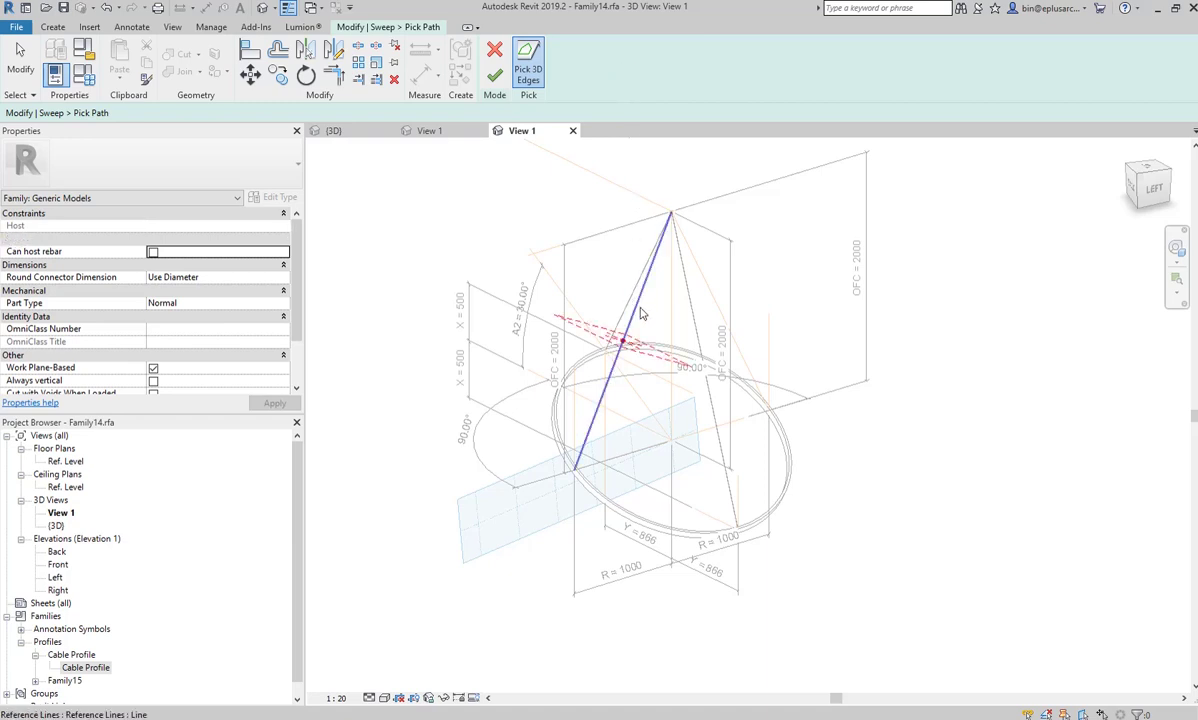
click(495, 78)
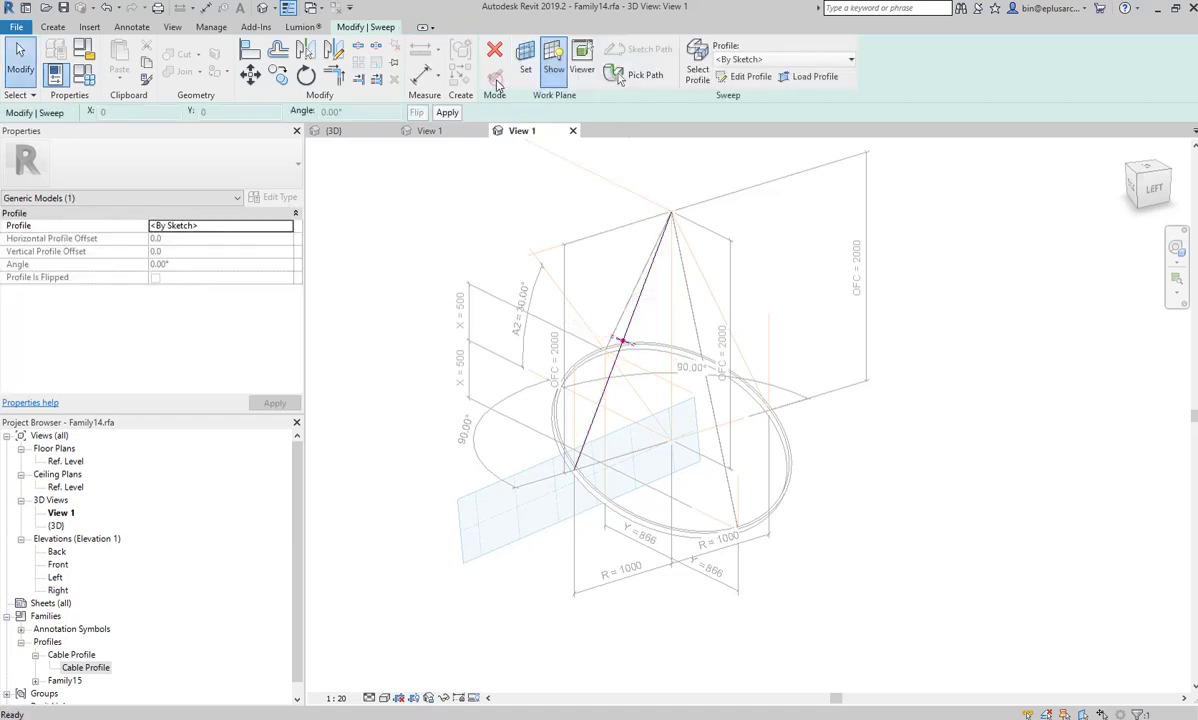
click(770, 59)
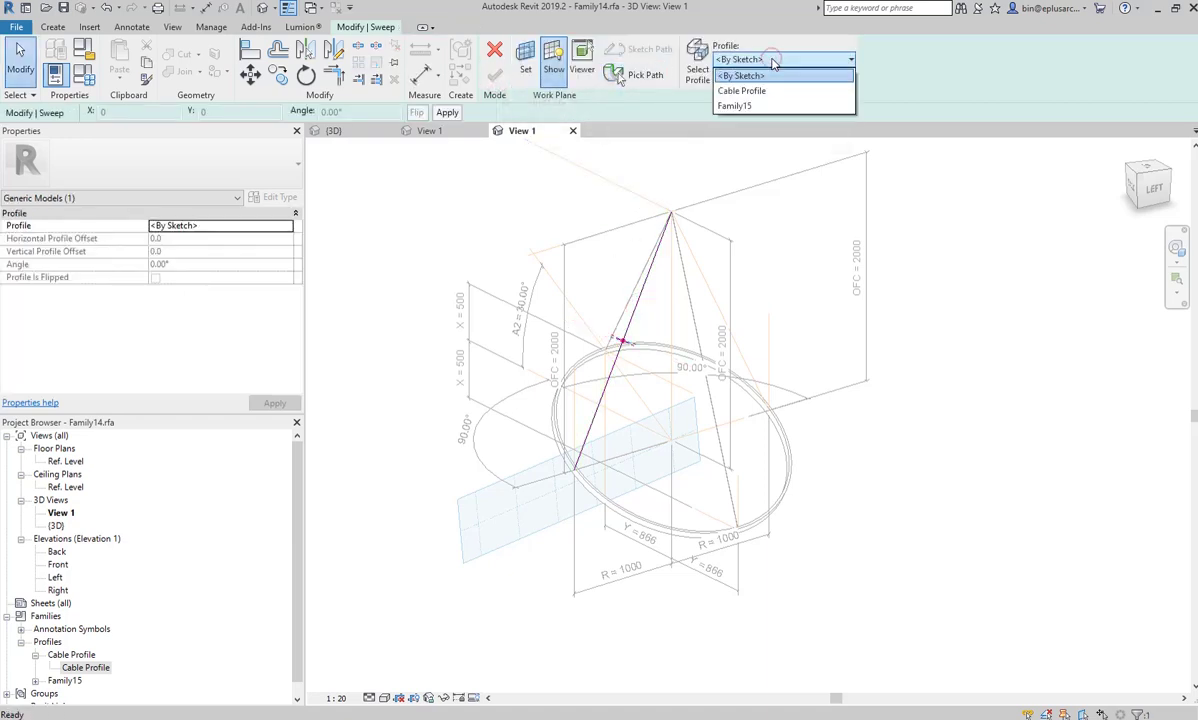
click(762, 91)
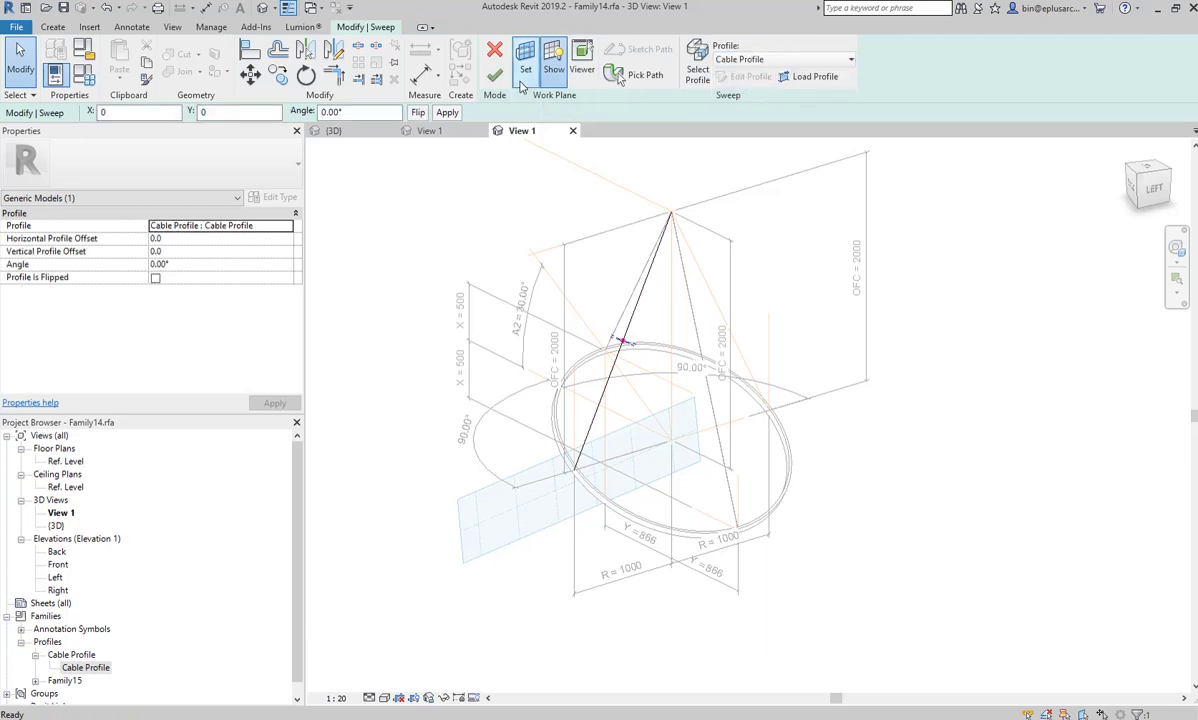
click(495, 78)
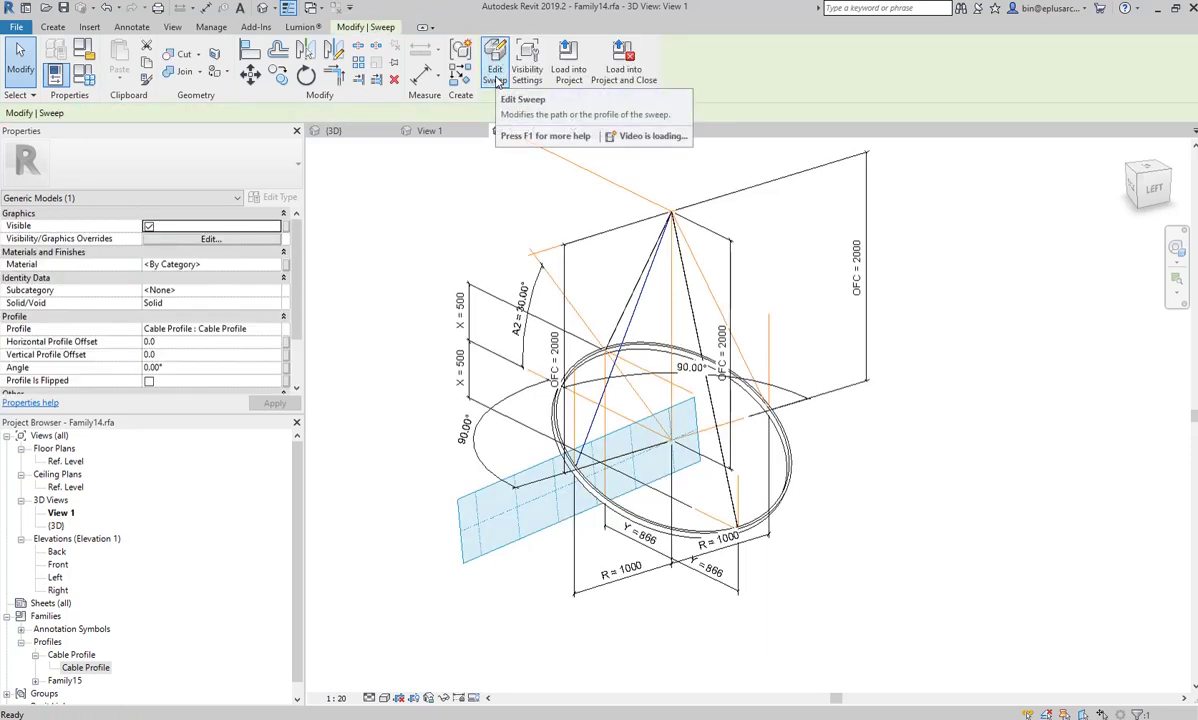
- Re-path the sweep to the cone's right edge, again with the Cable Profile
click(495, 68)
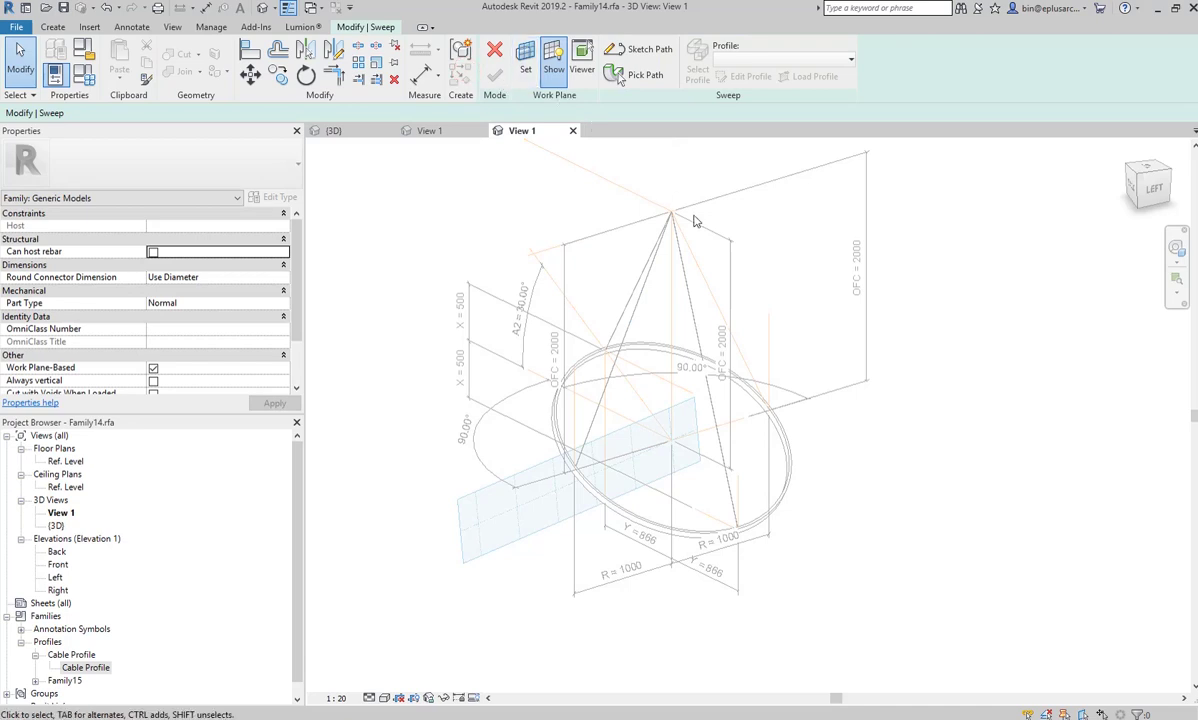
click(632, 75)
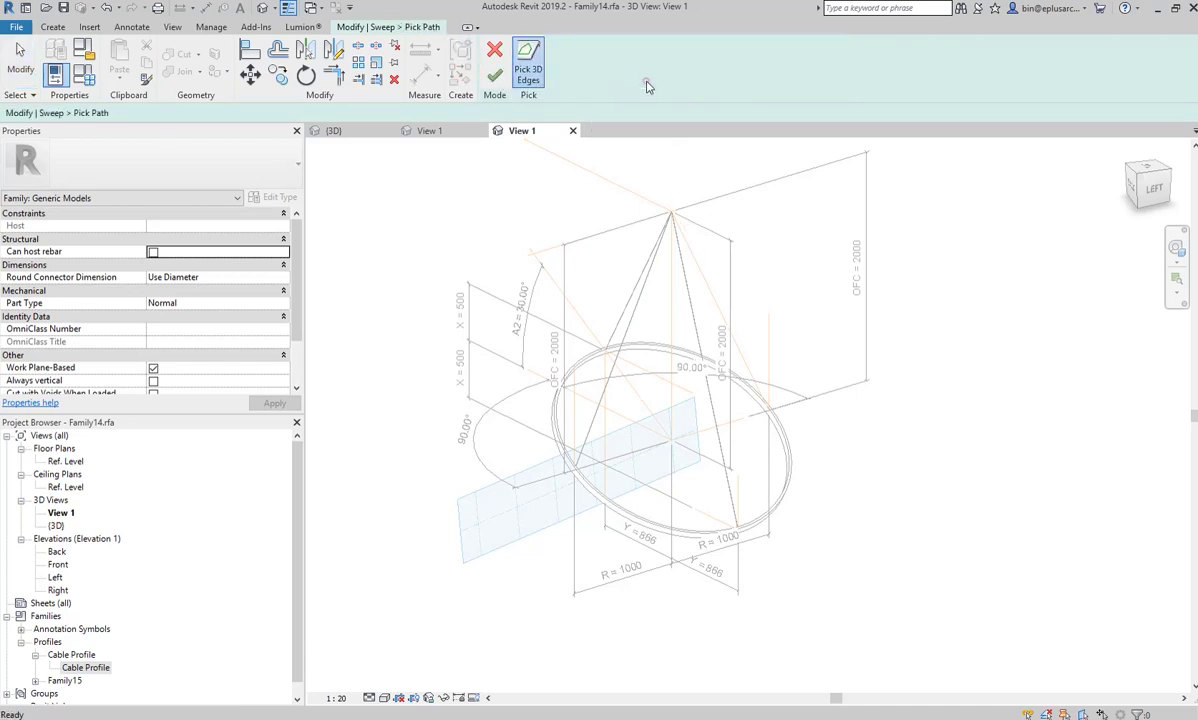
click(703, 280)
click(494, 75)
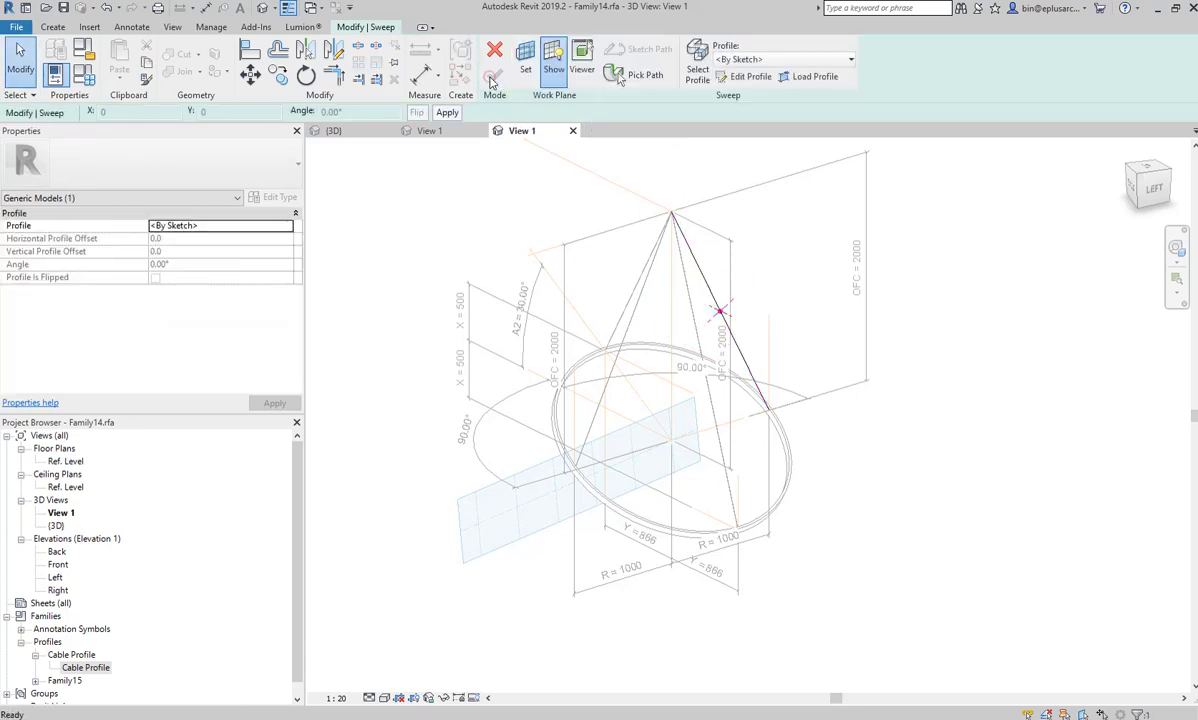
click(735, 59)
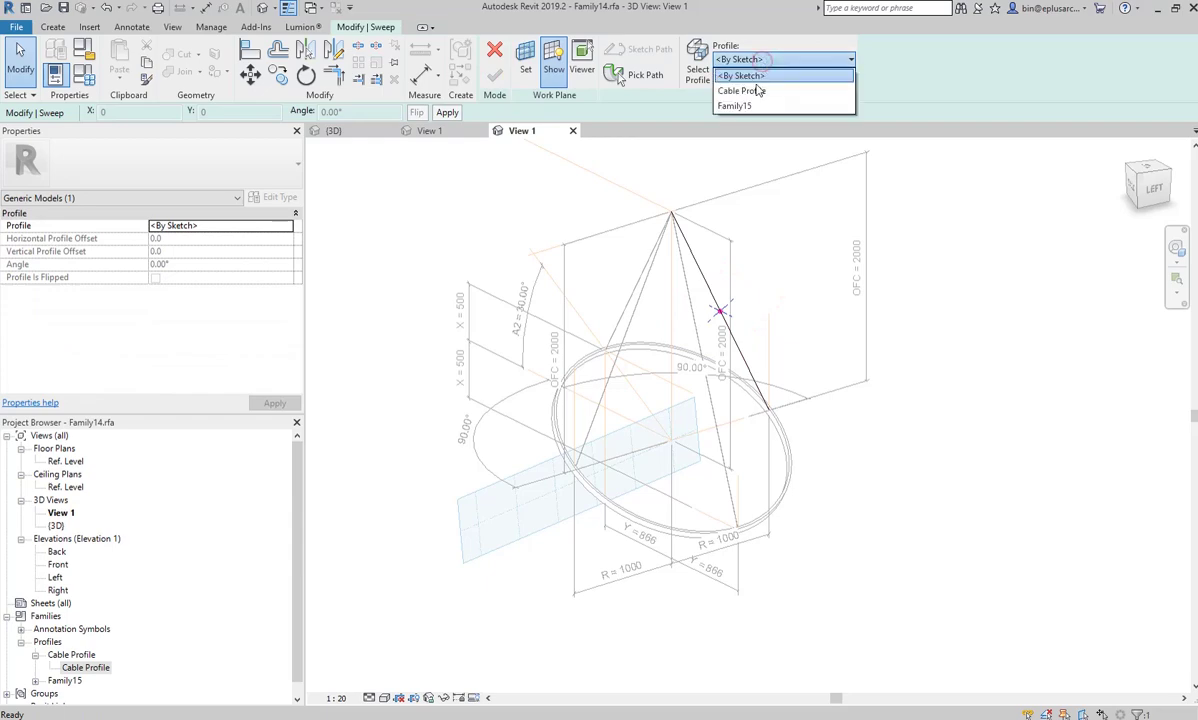
click(745, 91)
click(496, 75)
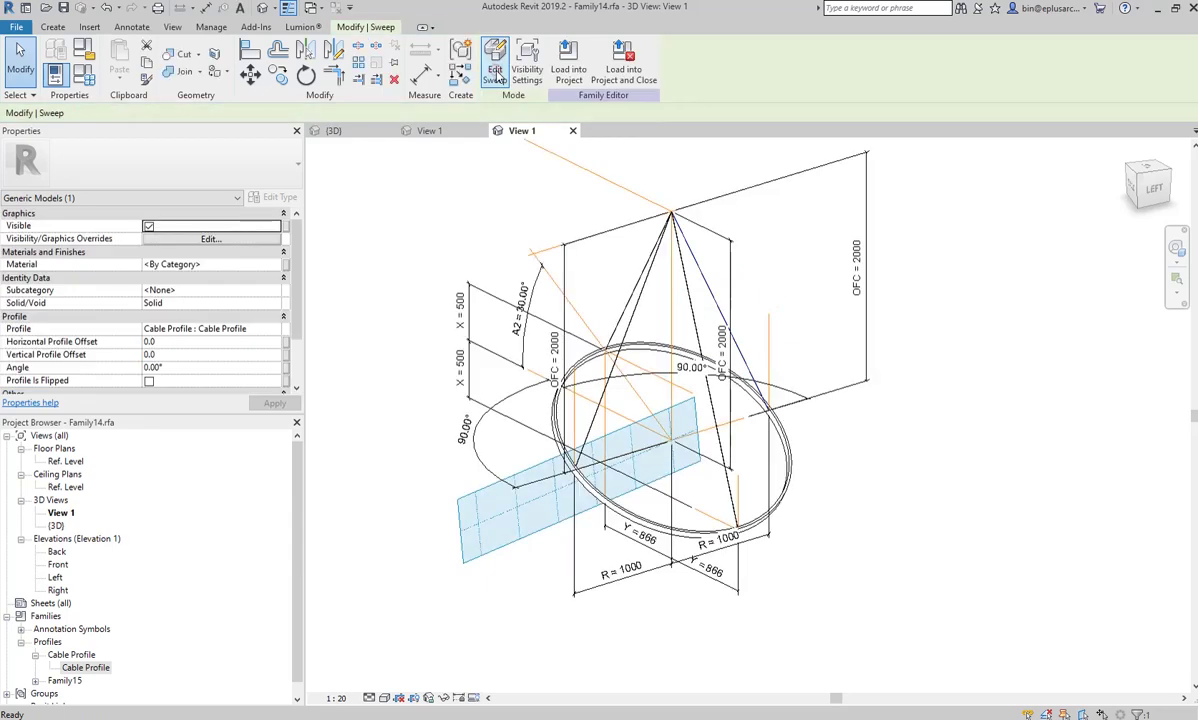
mouse_move(520, 300)
shift+middle_down()
mouse_move(519, 346)
mouse_move(444, 302)
mouse_move(773, 348)
mouse_move(753, 347)
shift+middle_up()
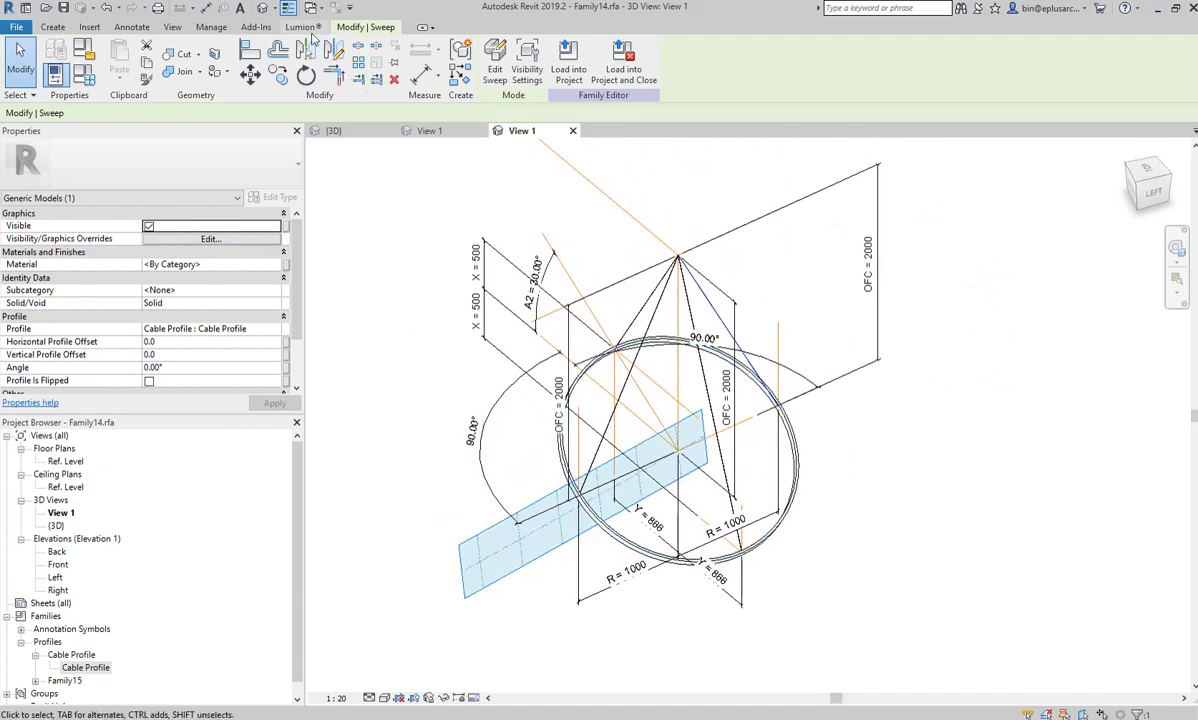
- Hide all annotation categories in the 3D view's Visibility/Graphics settings
click(174, 28)
click(60, 62)
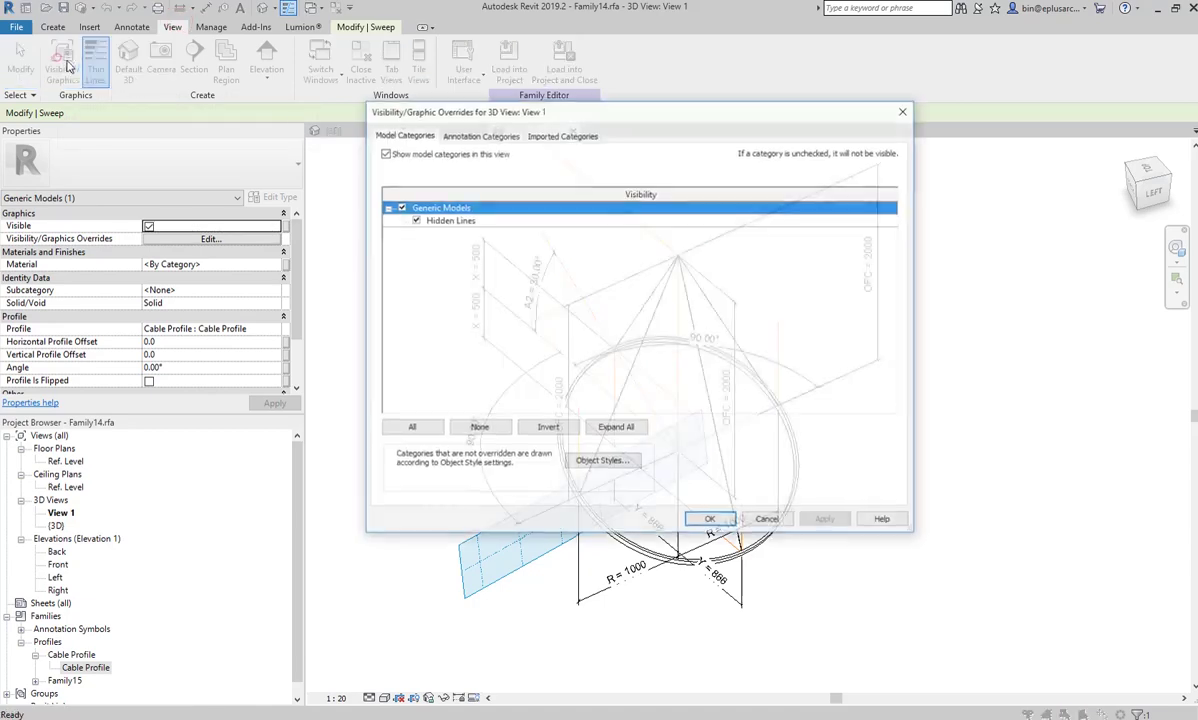
click(479, 135)
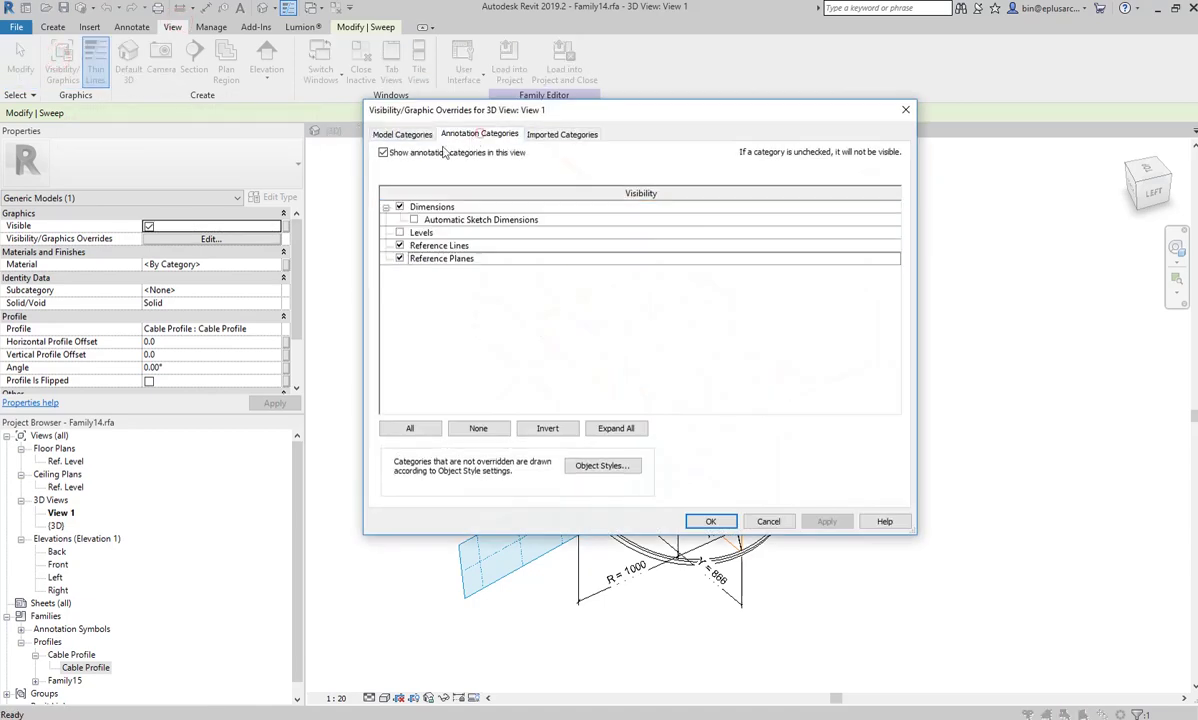
click(384, 153)
click(721, 521)
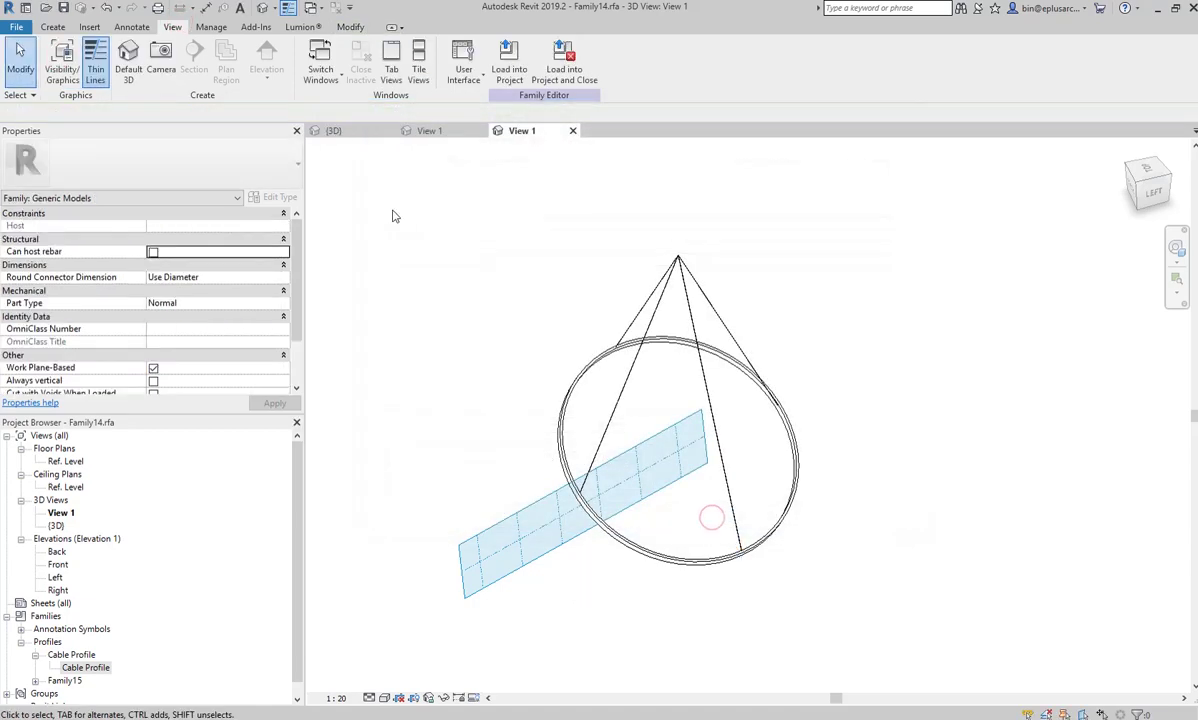
- Turn off the work plane display and reopen Family Types
click(55, 28)
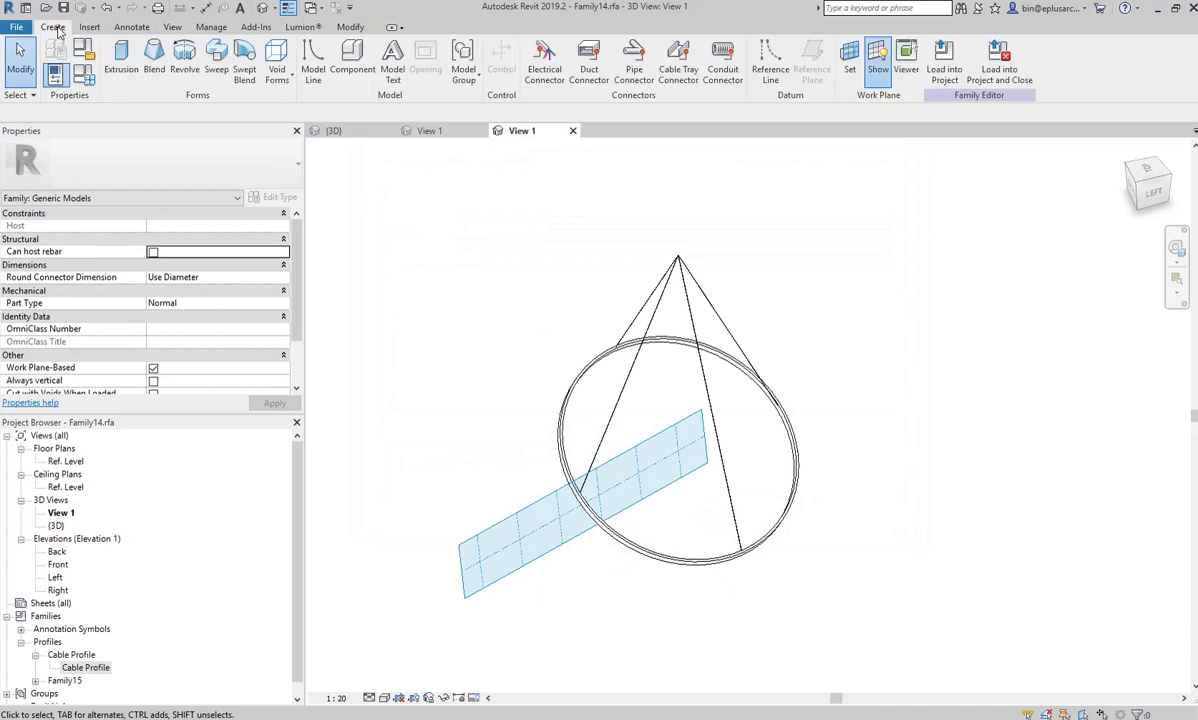
click(888, 78)
mouse_move(709, 267)
shift+middle_down()
mouse_move(508, 300)
mouse_move(342, 278)
mouse_move(548, 320)
mouse_move(564, 350)
mouse_move(700, 380)
shift+middle_up()
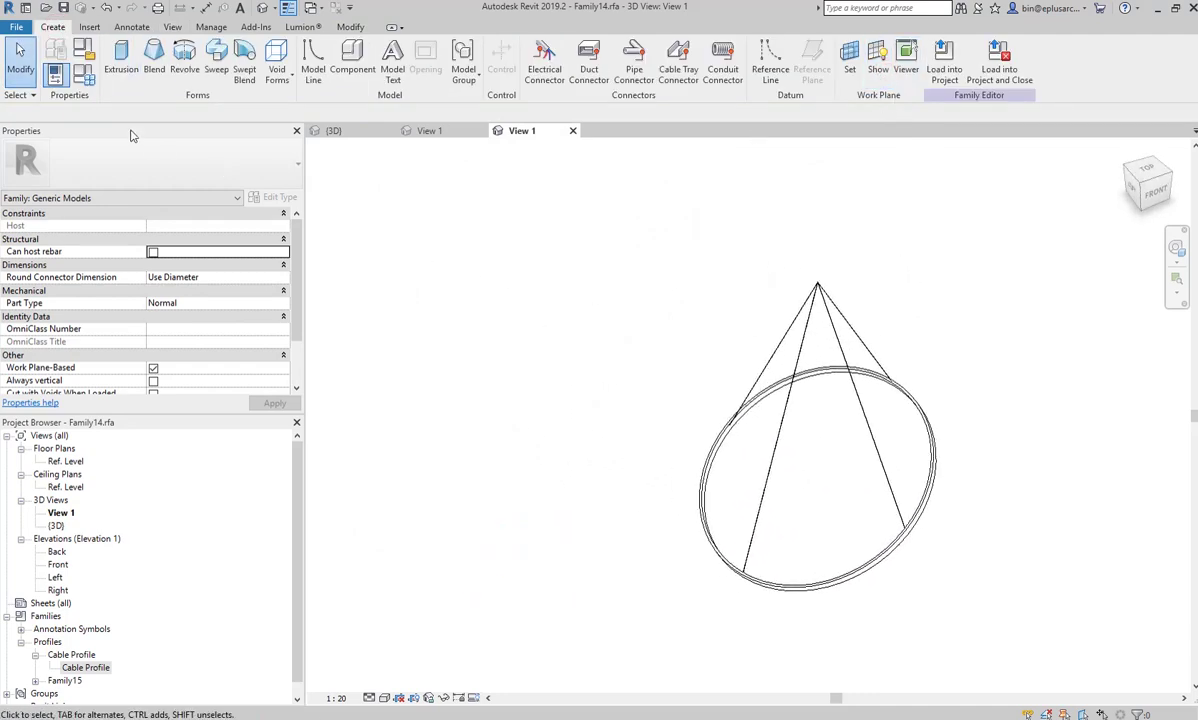
click(86, 80)
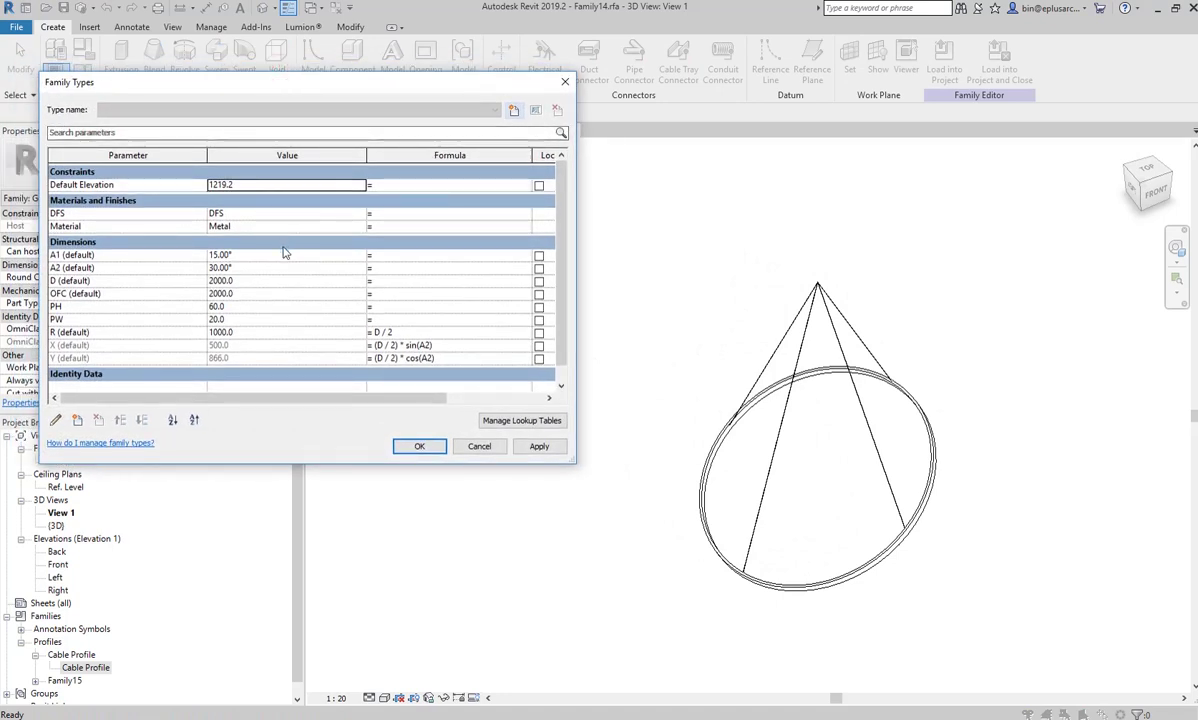
- Test the A1 rotation at 0°, 50° and 100°, then return it to 0°
click(274, 255)
text(0)
click(539, 446)
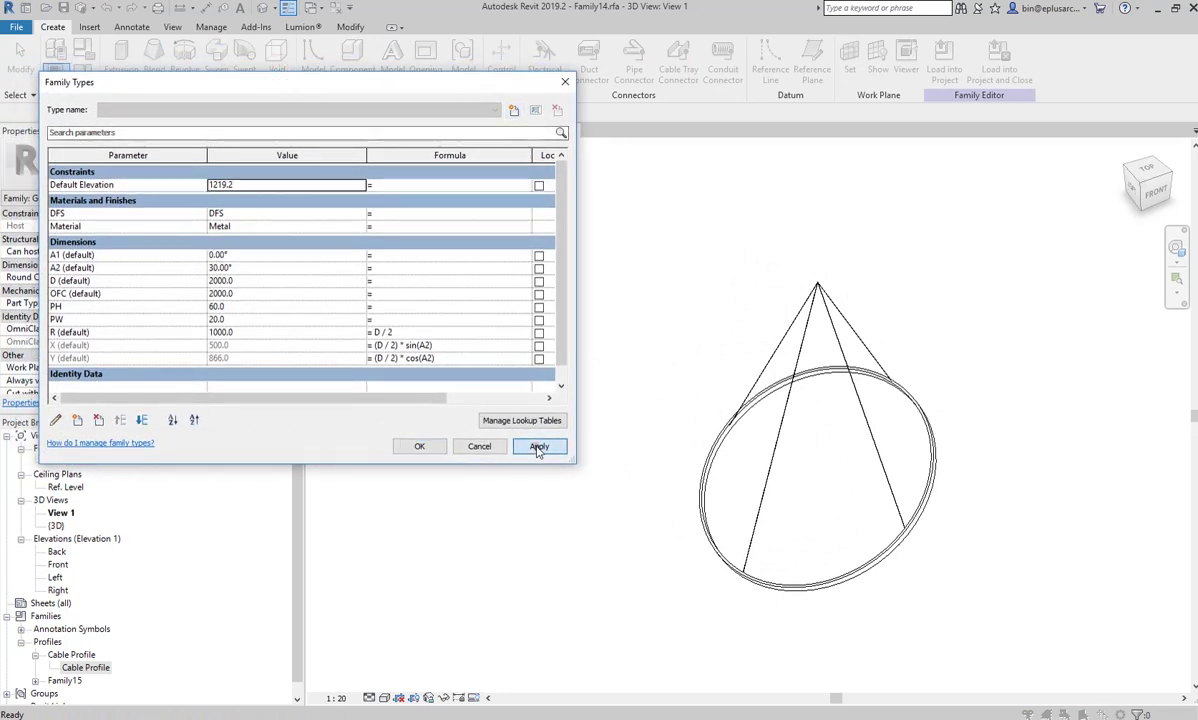
click(272, 258)
text(50)
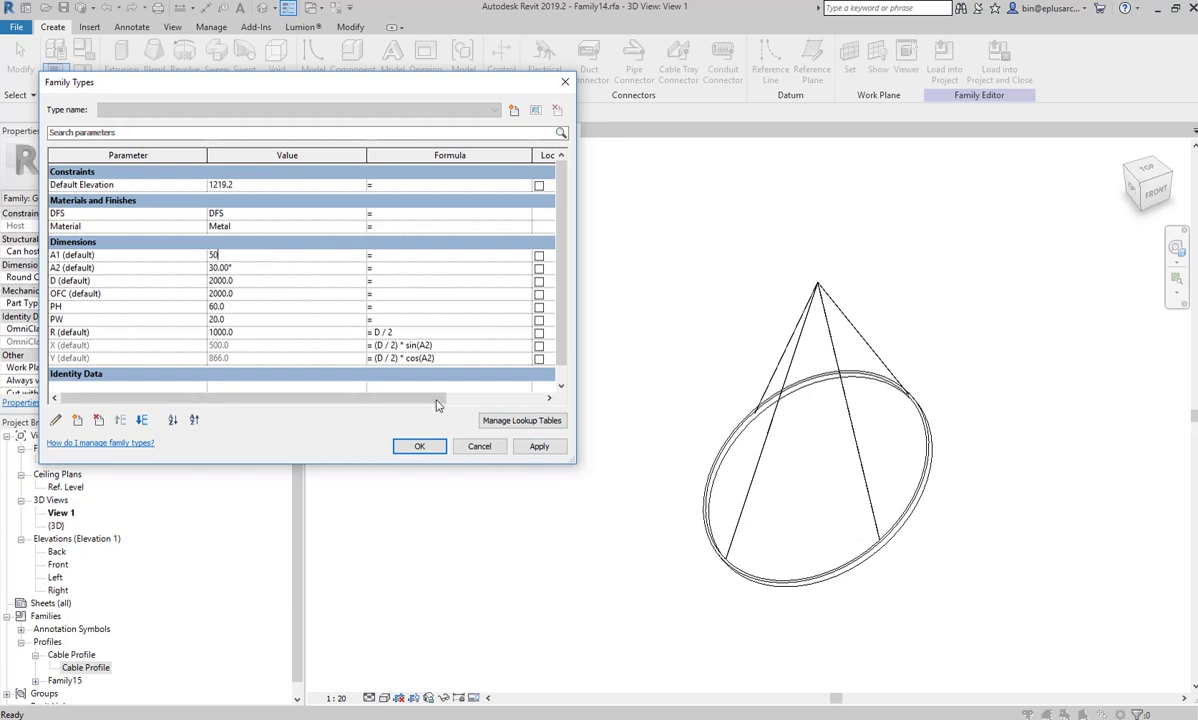
click(539, 446)
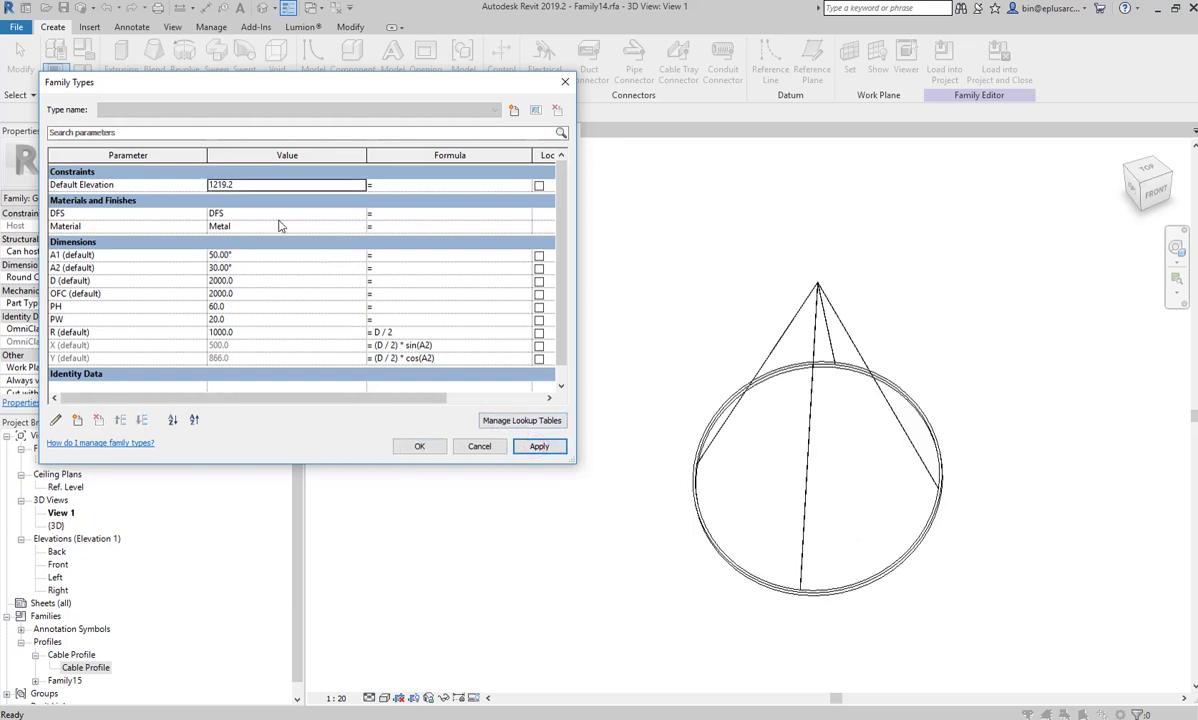
click(264, 258)
text(100)
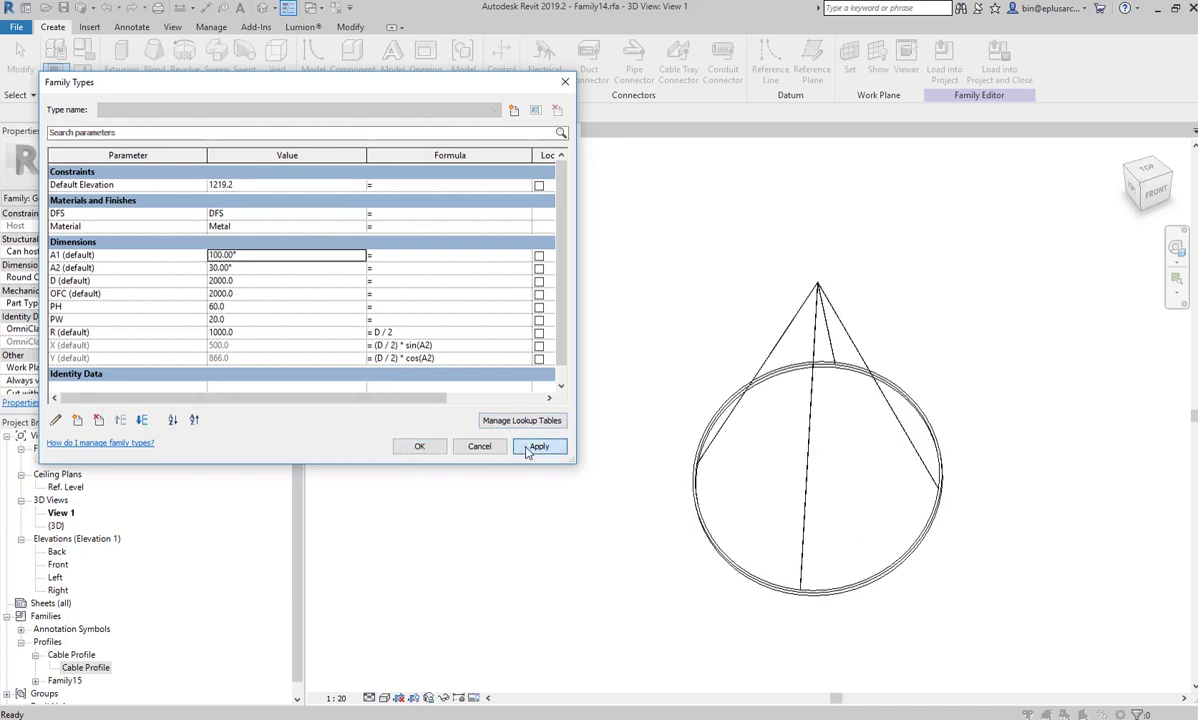
click(532, 448)
click(280, 258)
text(0)
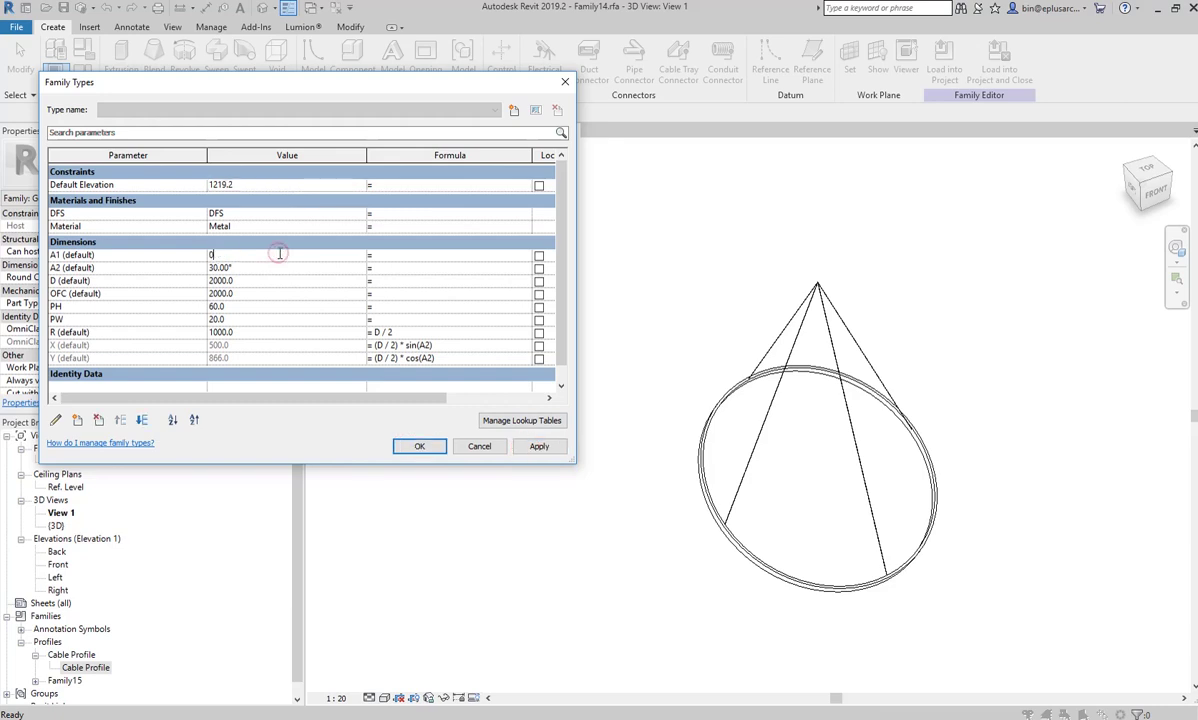
click(535, 447)
- Try A2 tilts of 0°, 30° and 45°, settling on 15°
click(265, 269)
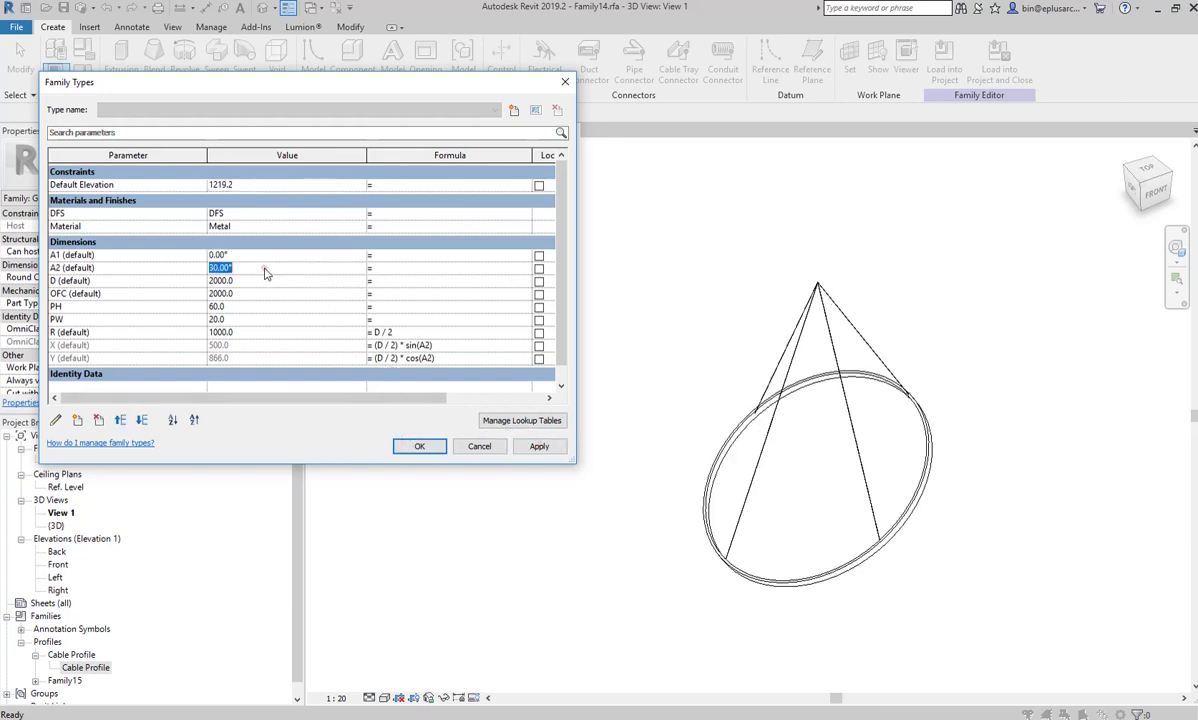
text(0)
click(538, 447)
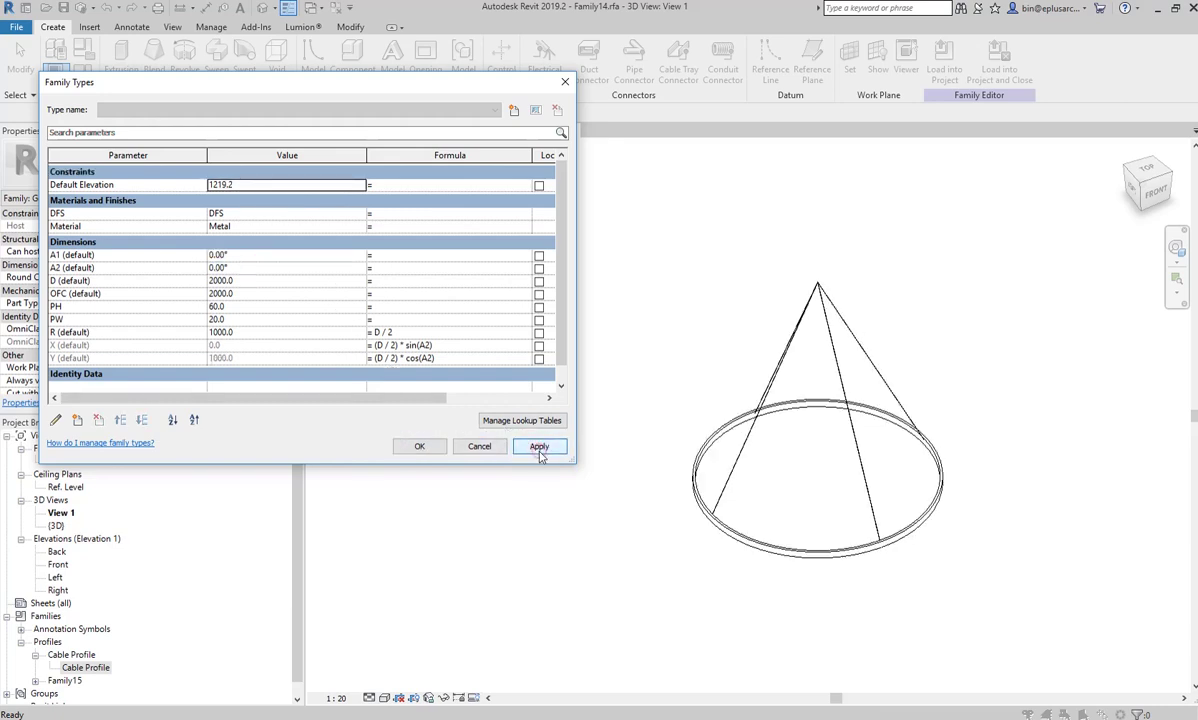
click(260, 270)
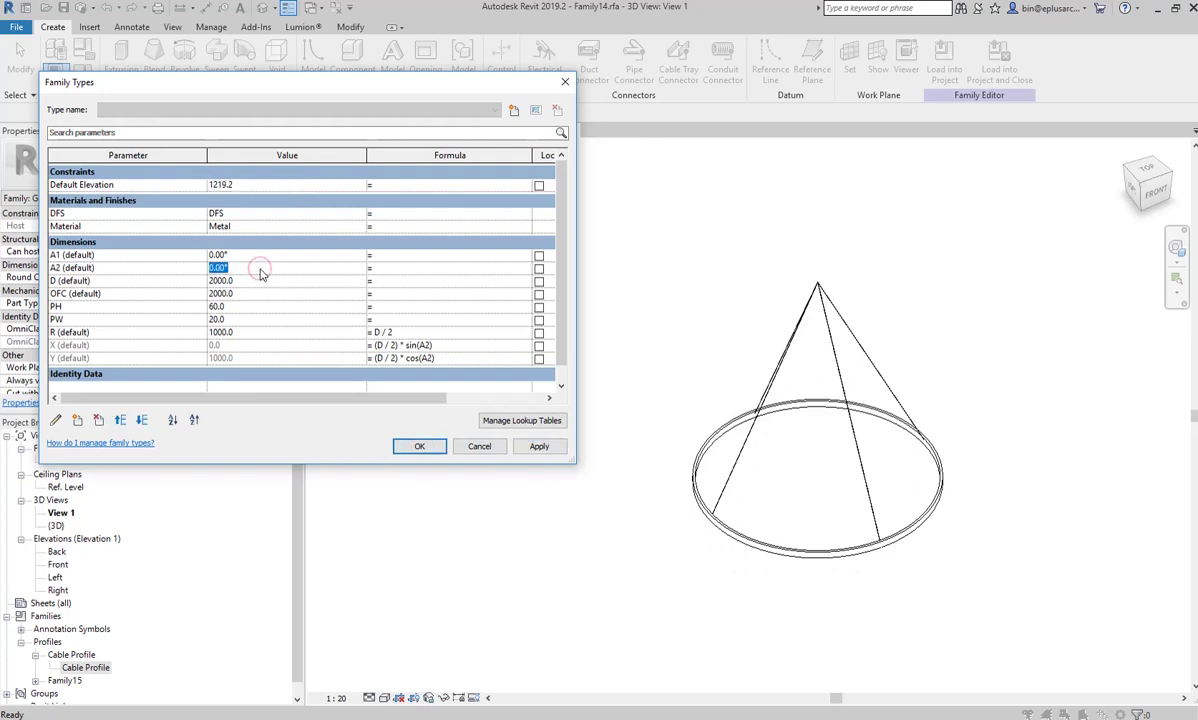
text(30)
click(537, 447)
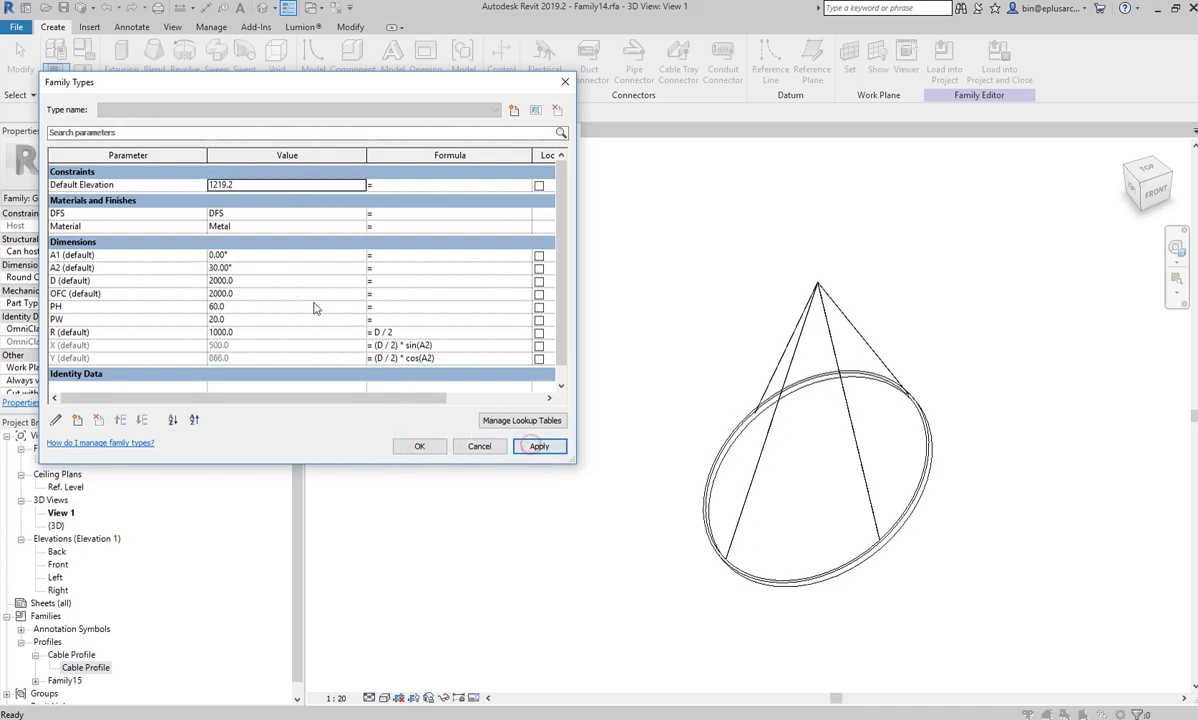
click(256, 270)
text(45)
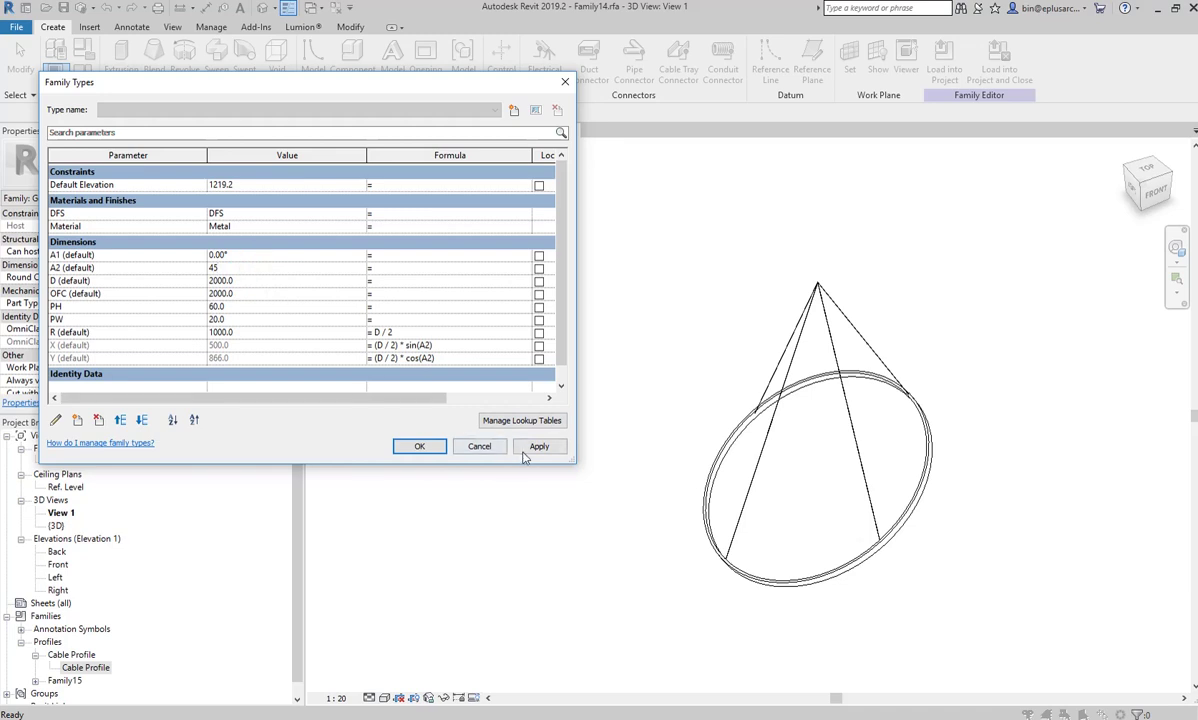
click(533, 450)
click(268, 268)
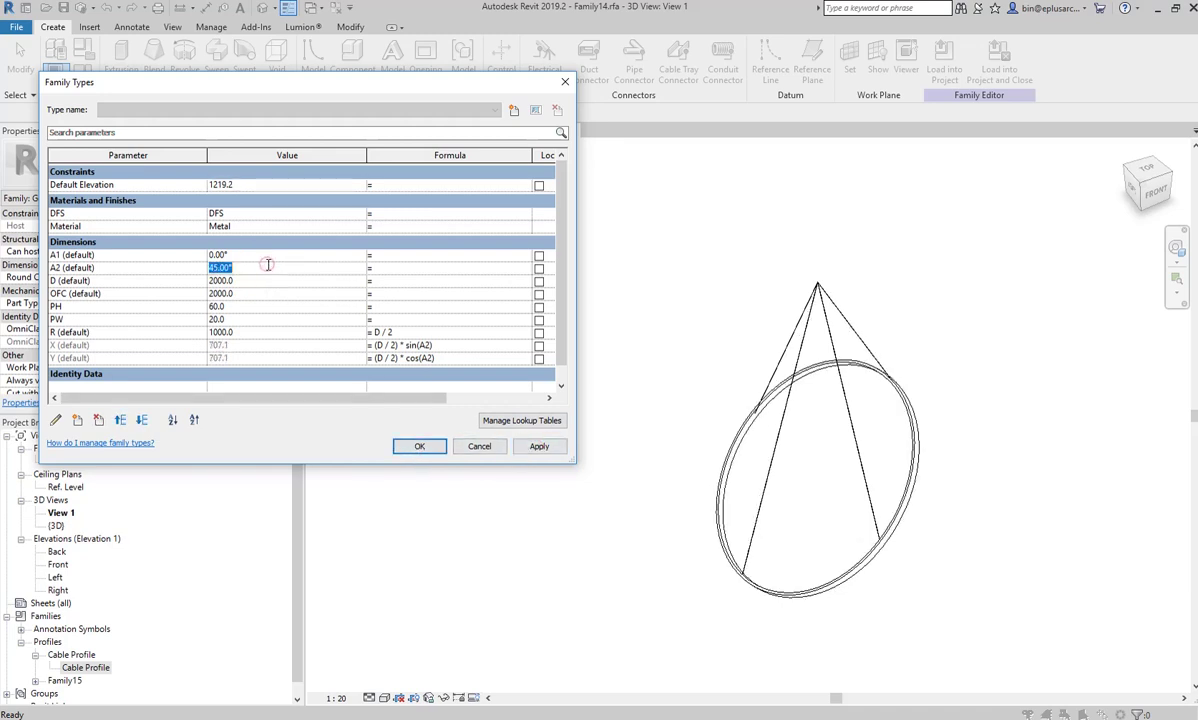
text(15)
click(535, 447)
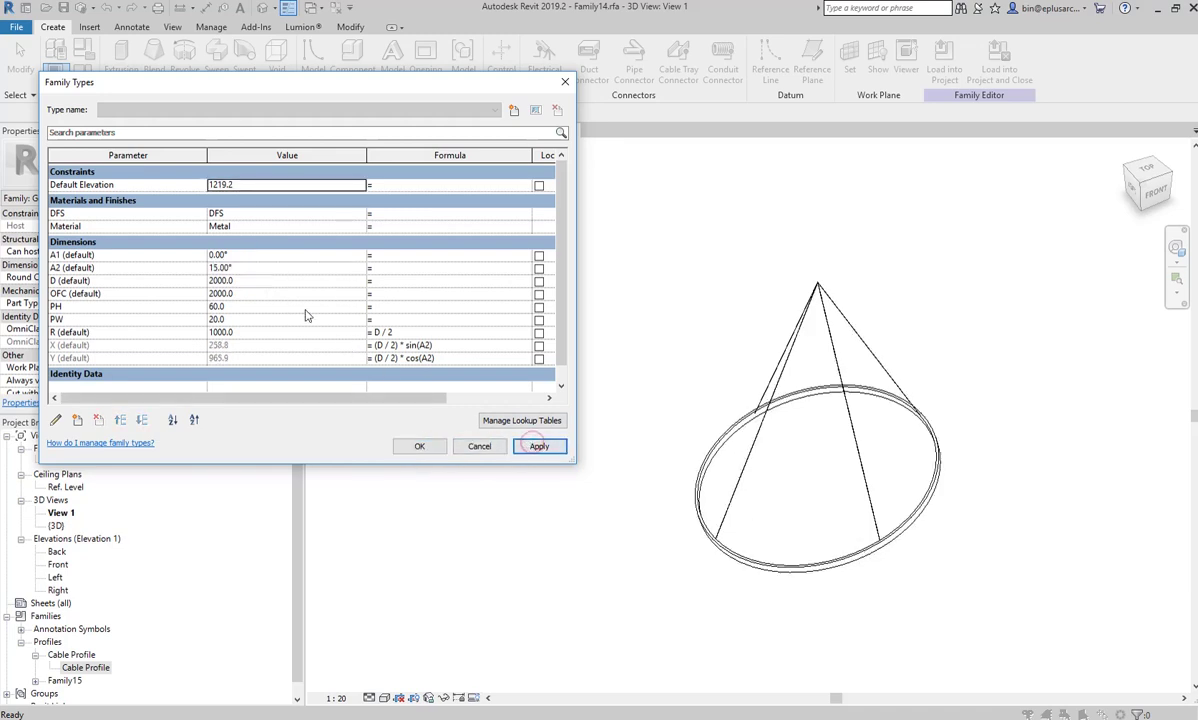
- Set the ring diameter D to 1500 and OFC to 1500
click(259, 283)
text(15)
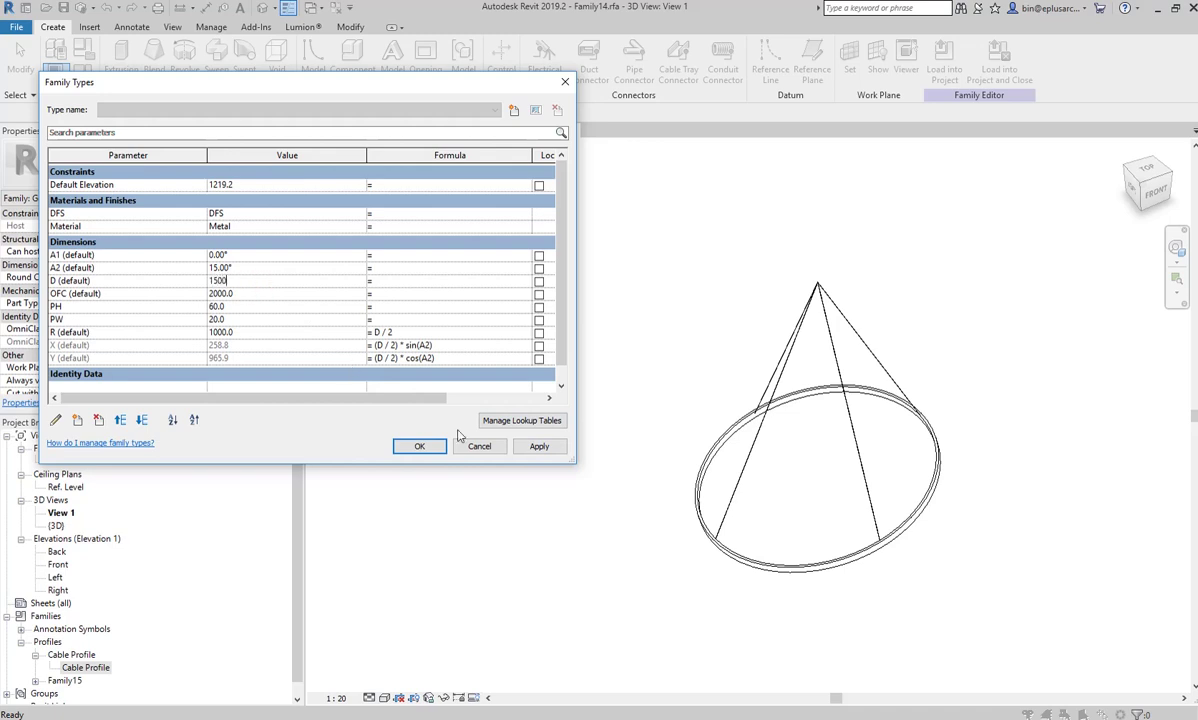
click(537, 447)
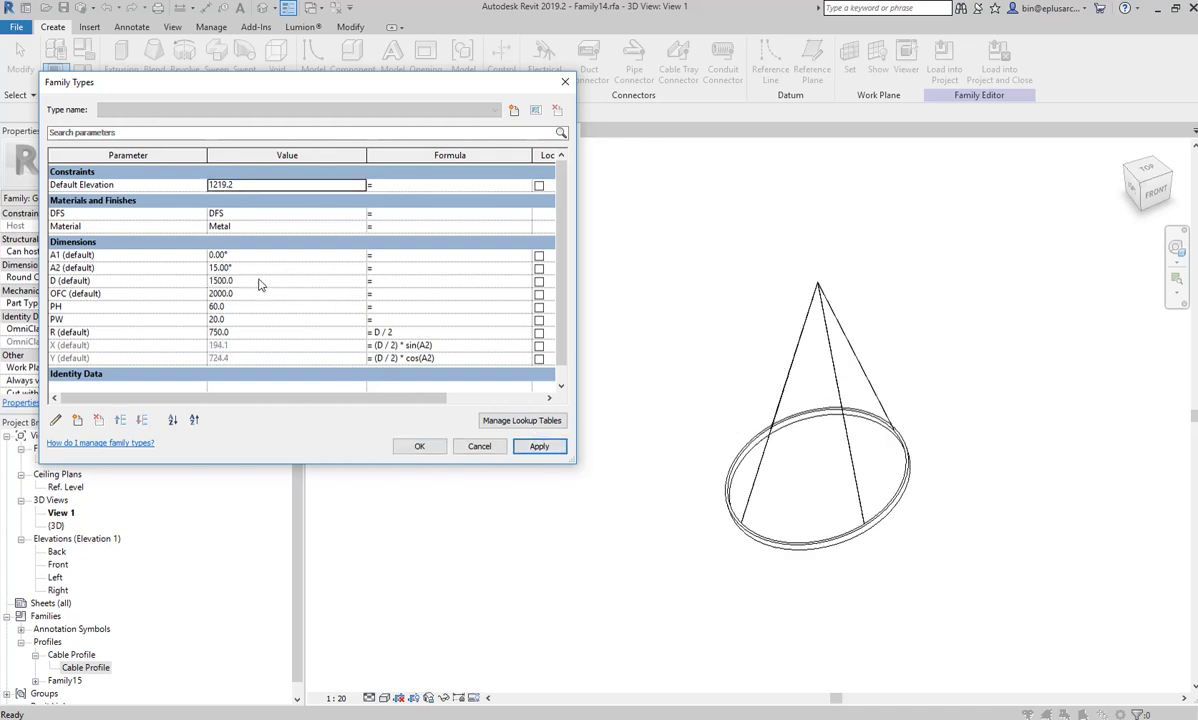
click(260, 286)
click(265, 296)
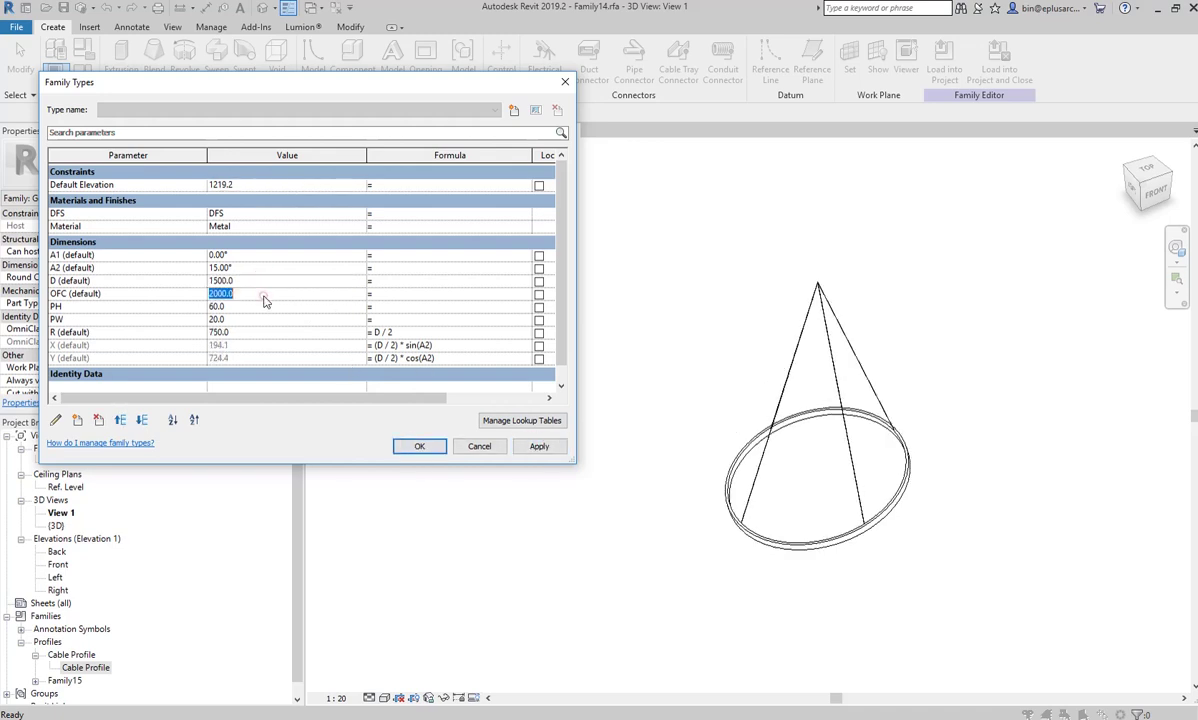
text(1500)
click(541, 450)
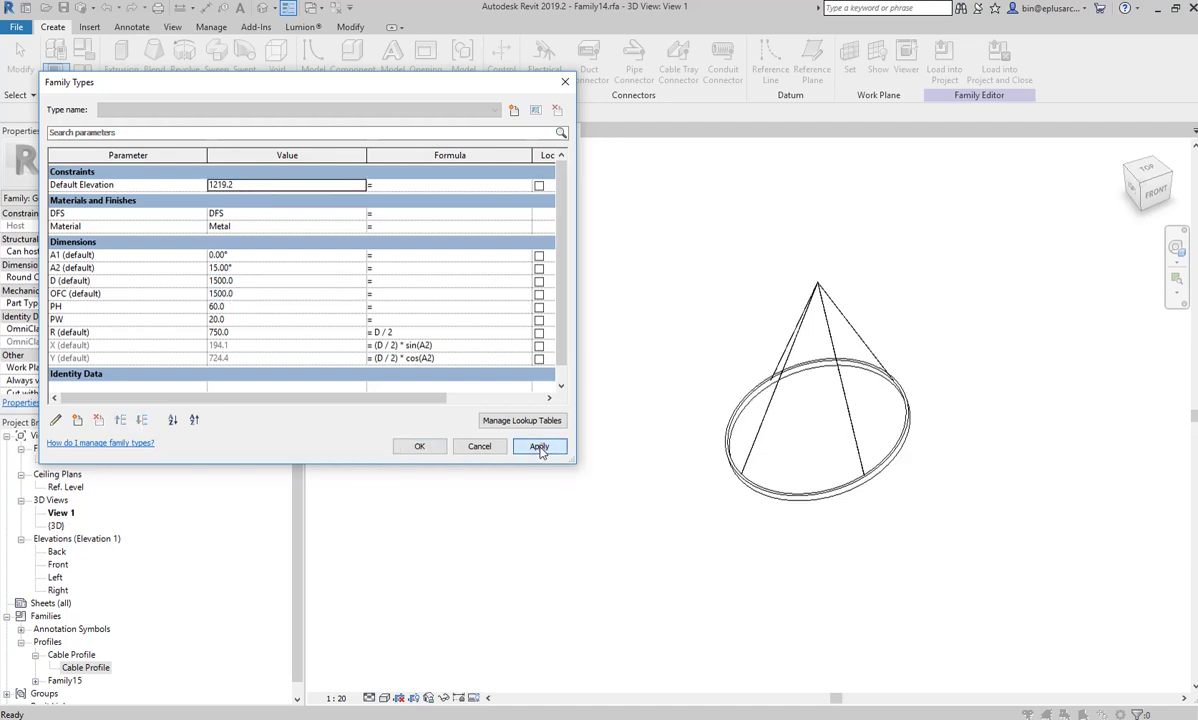
- Set PW to 10 and PH to 50, after first trying PH 100
click(240, 308)
text(100)
click(539, 447)
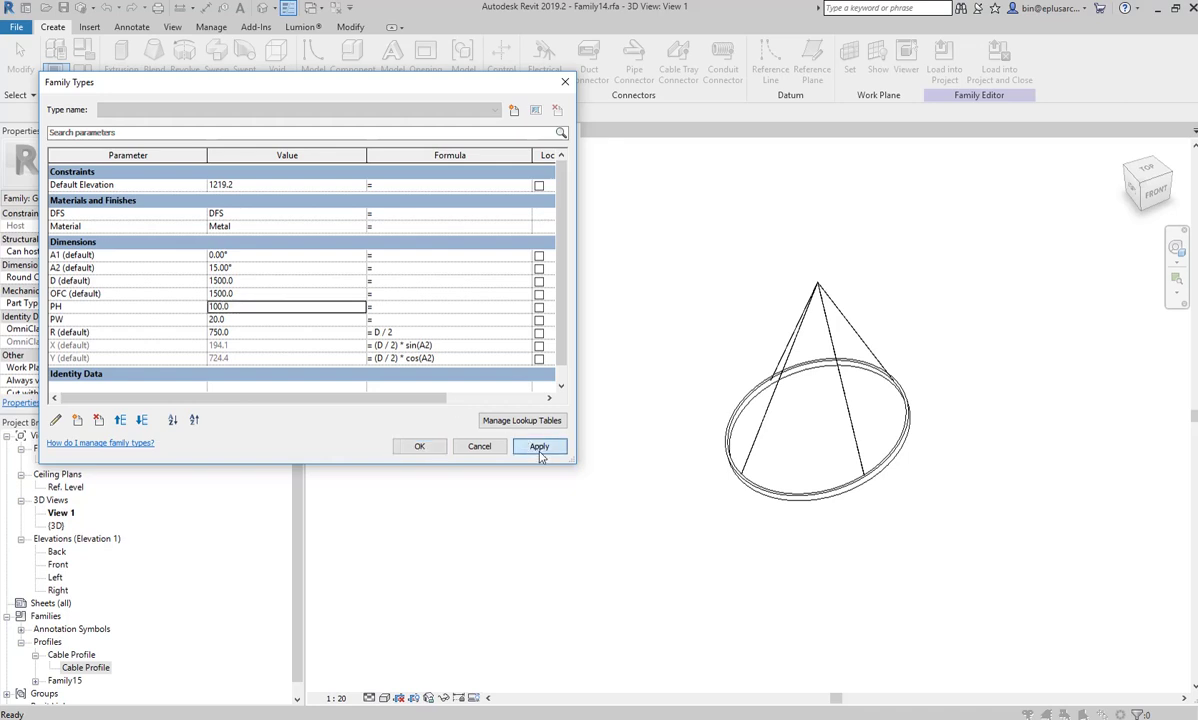
click(255, 320)
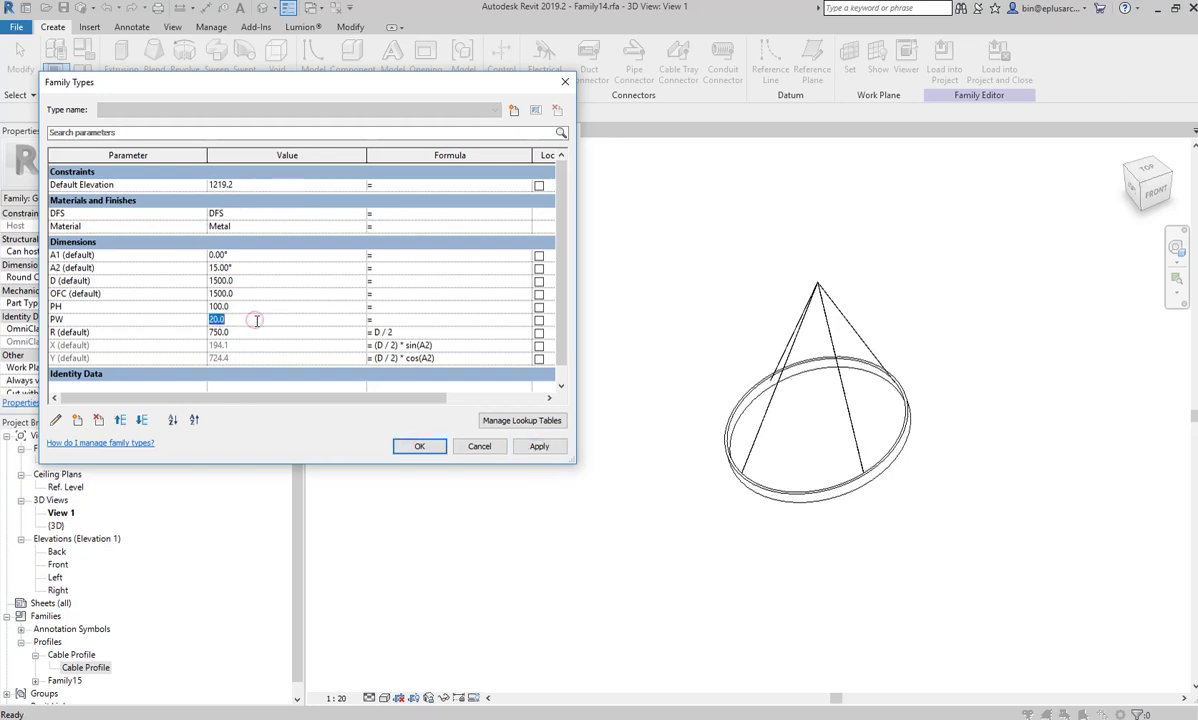
text(10)
click(539, 447)
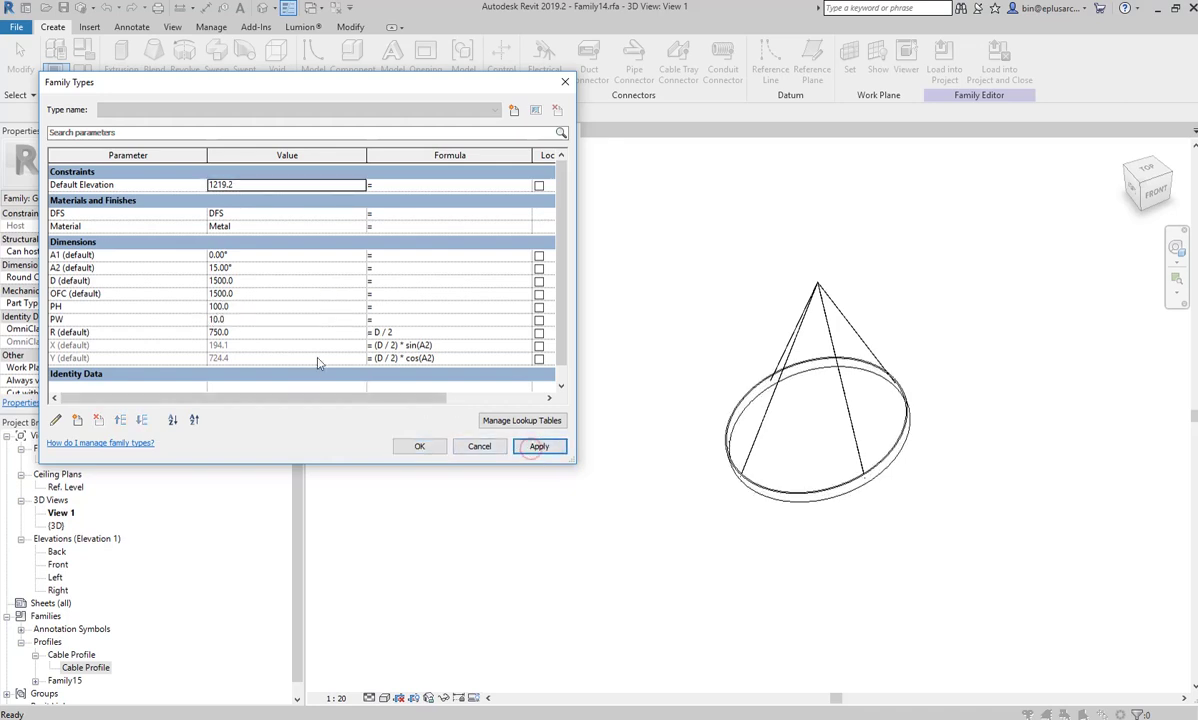
click(250, 312)
text(50)
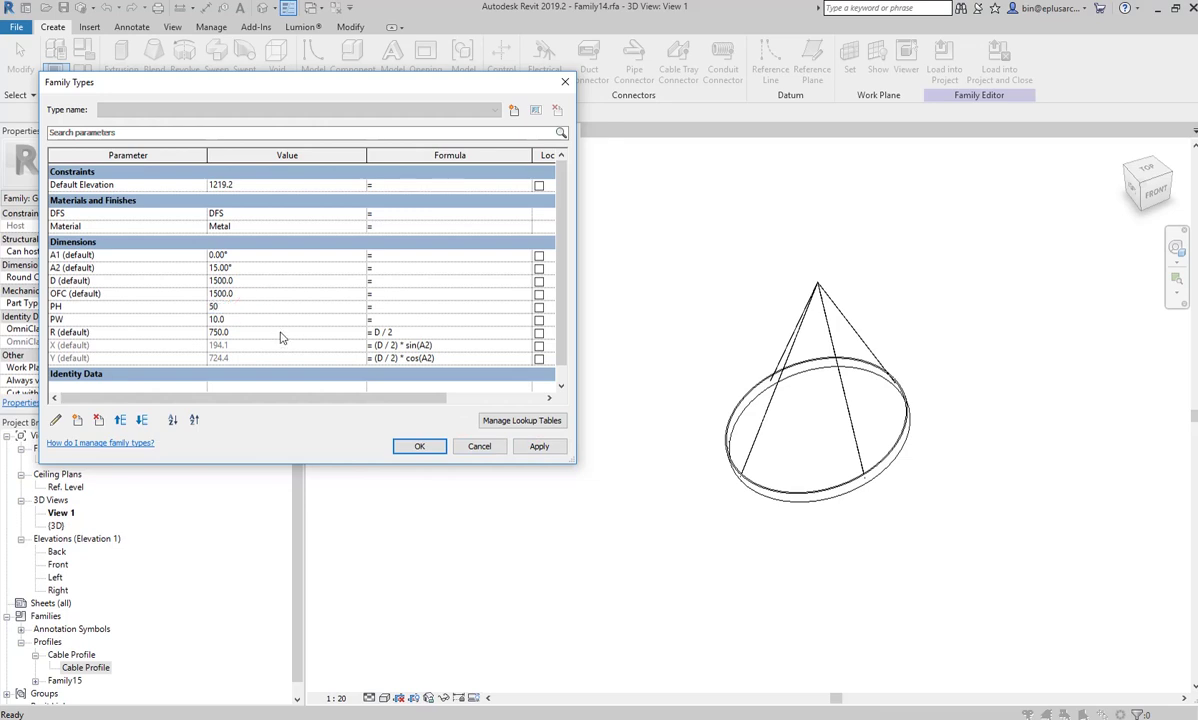
click(539, 447)
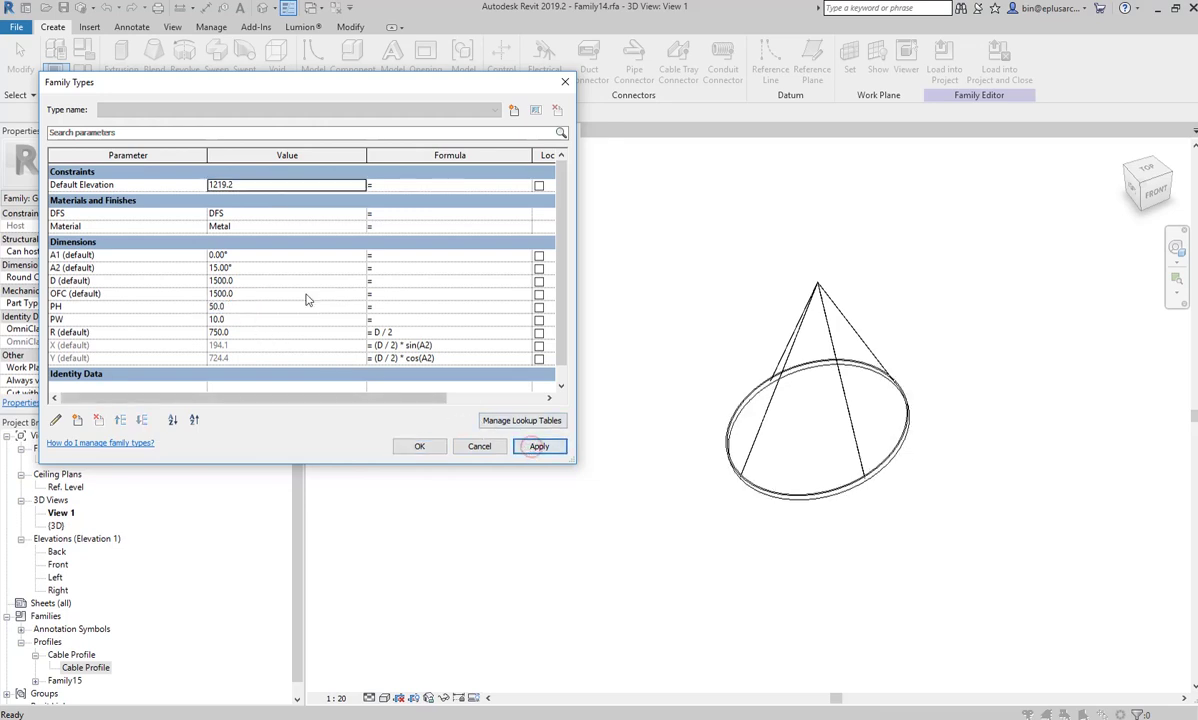
scroll(266, 305, down, 1)
scroll(266, 308, up, 1)
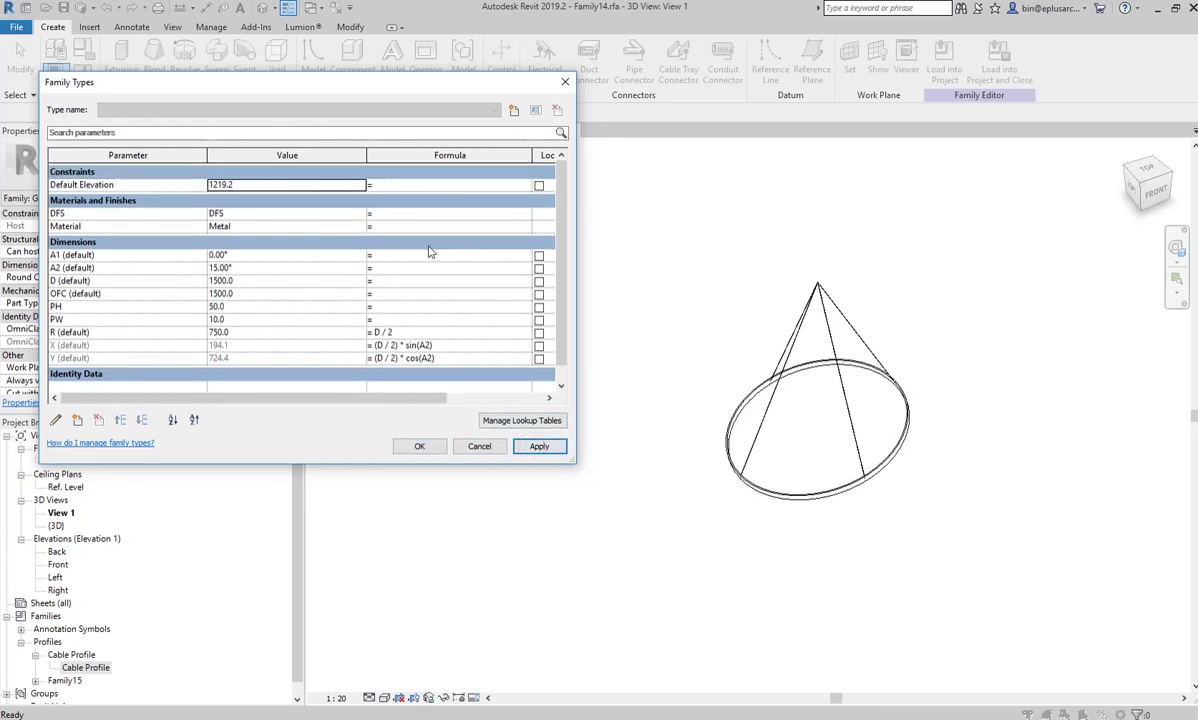
- Load the edited ring into Family16.rfa, overwriting the existing version
click(421, 446)
scroll(886, 484, up, 2)
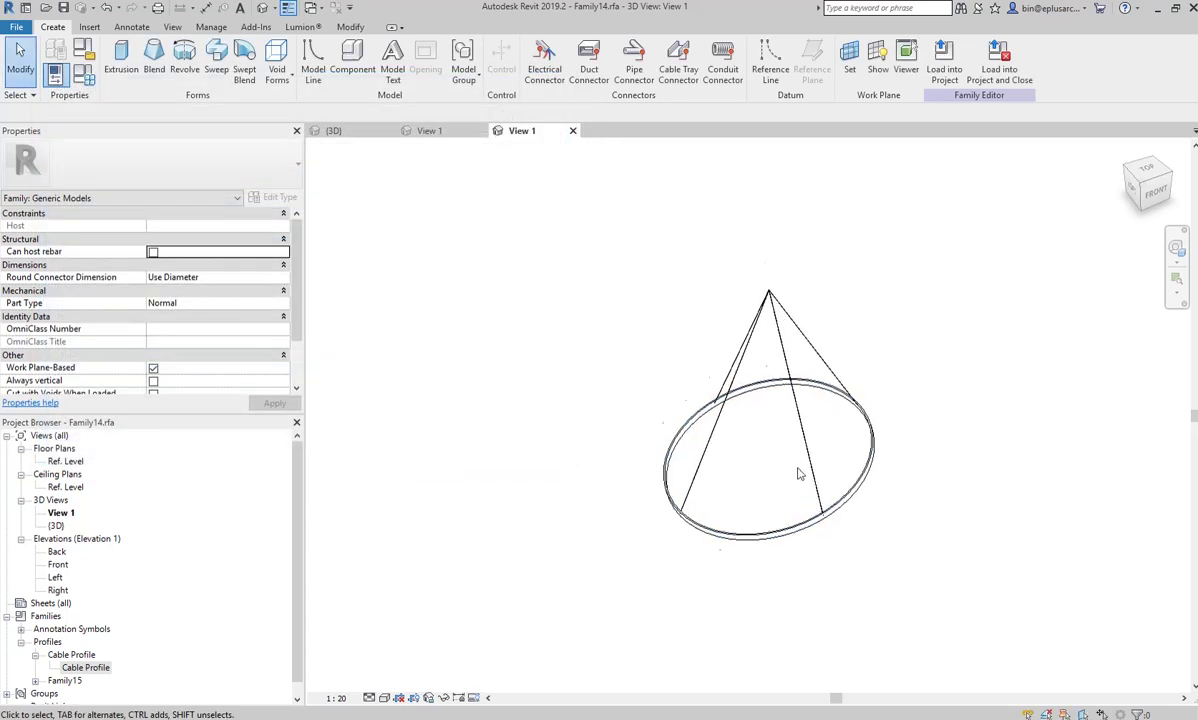
scroll(692, 462, up, 2)
scroll(668, 428, up, 1)
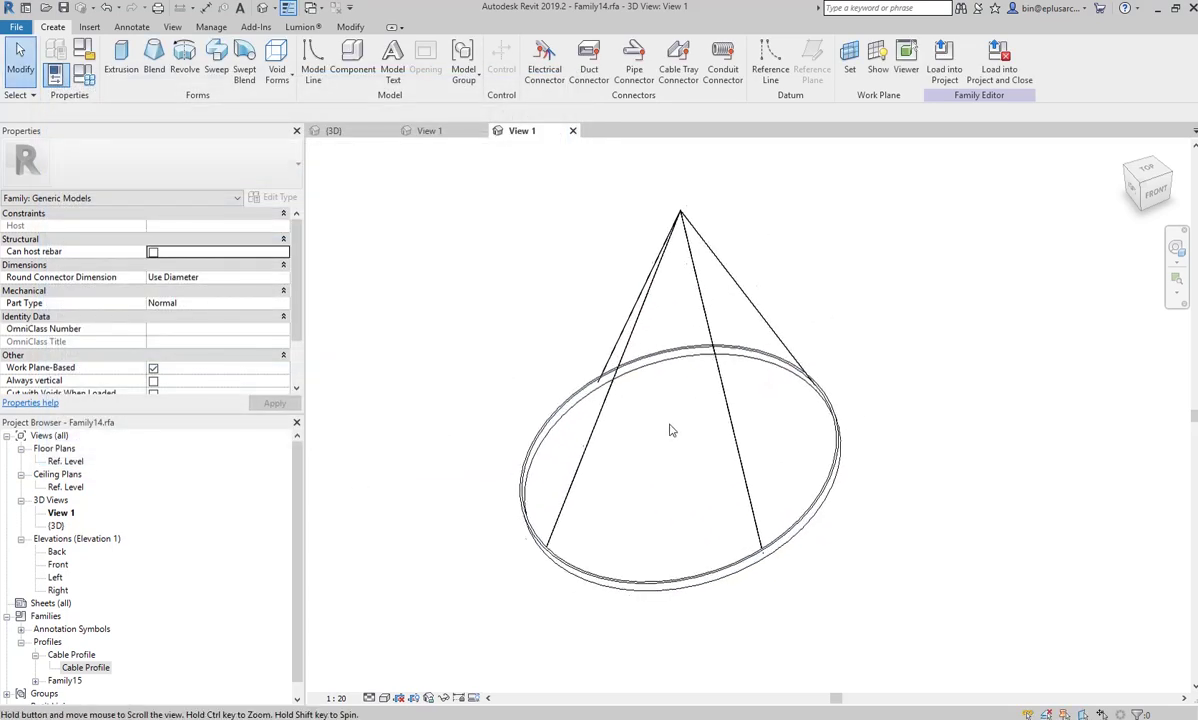
click(943, 62)
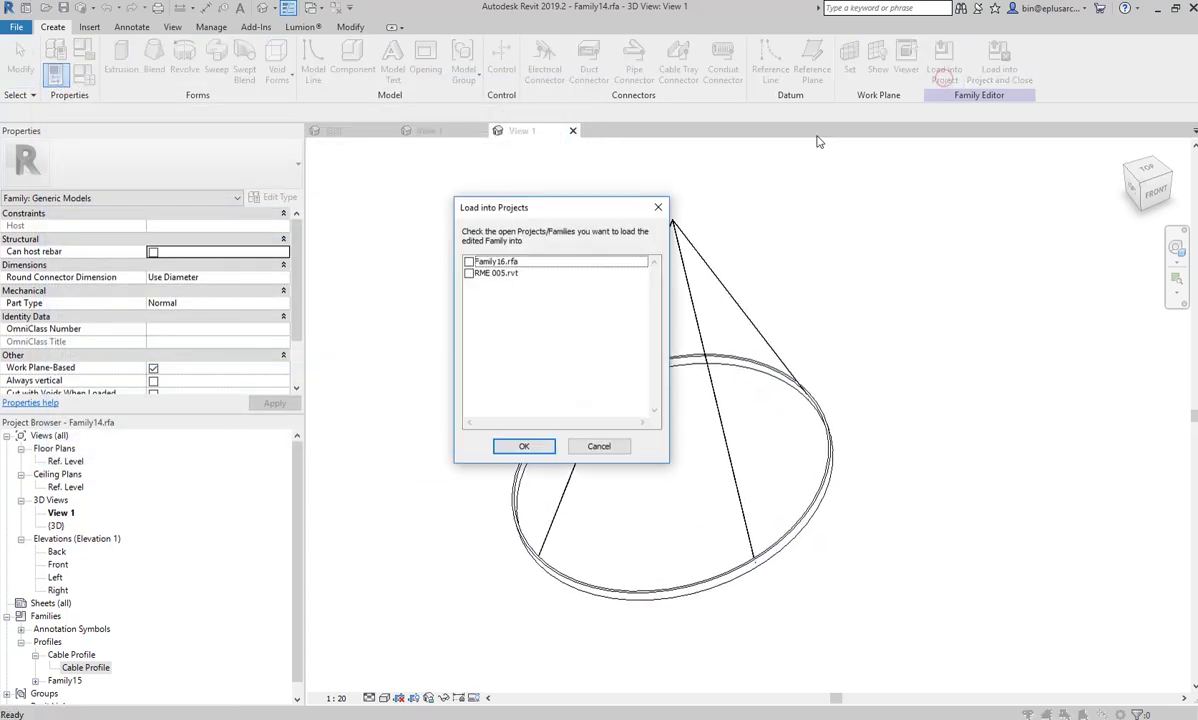
click(468, 262)
click(524, 446)
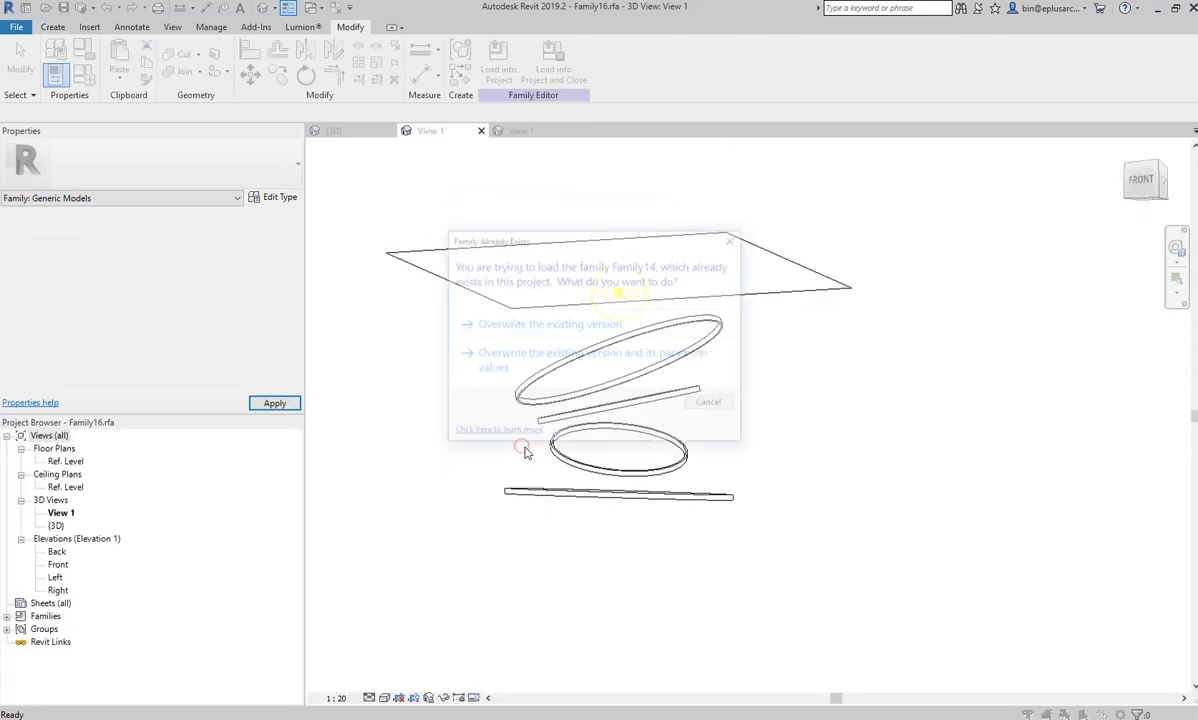
click(576, 326)
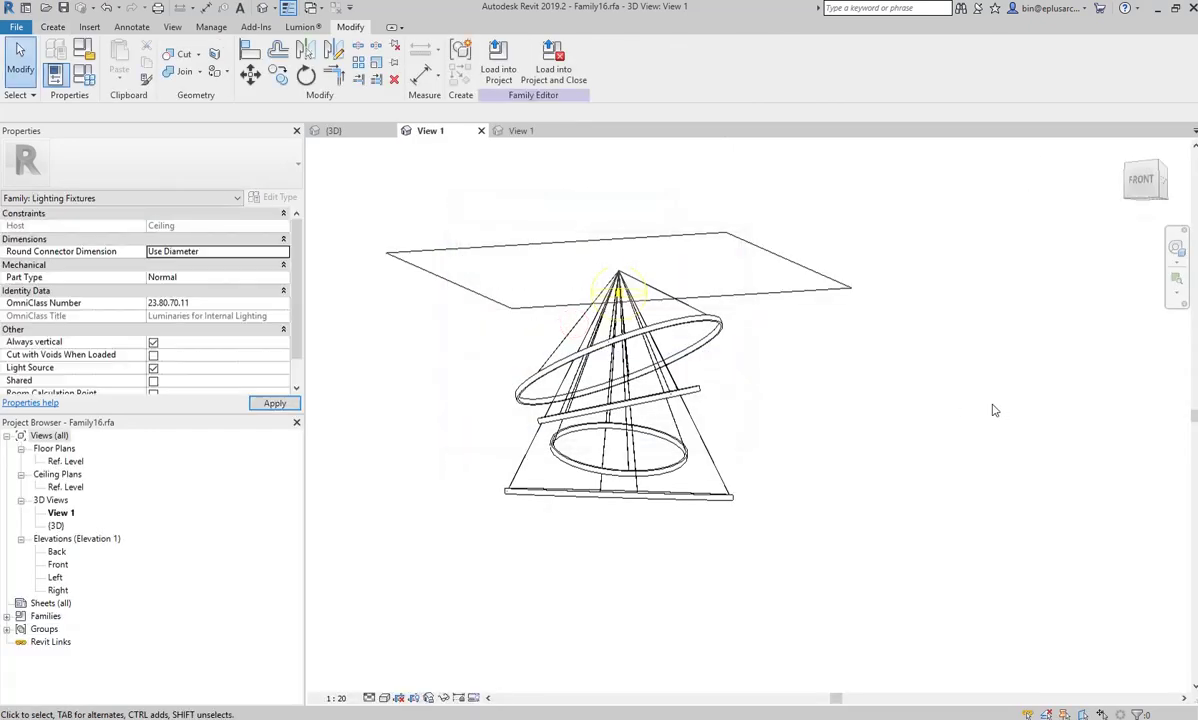
- Inspect the updated lower ring in the lamp, then start loading Family16 into a project
mouse_move(781, 409)
shift+middle_down()
mouse_move(939, 511)
mouse_move(580, 543)
shift+middle_up()
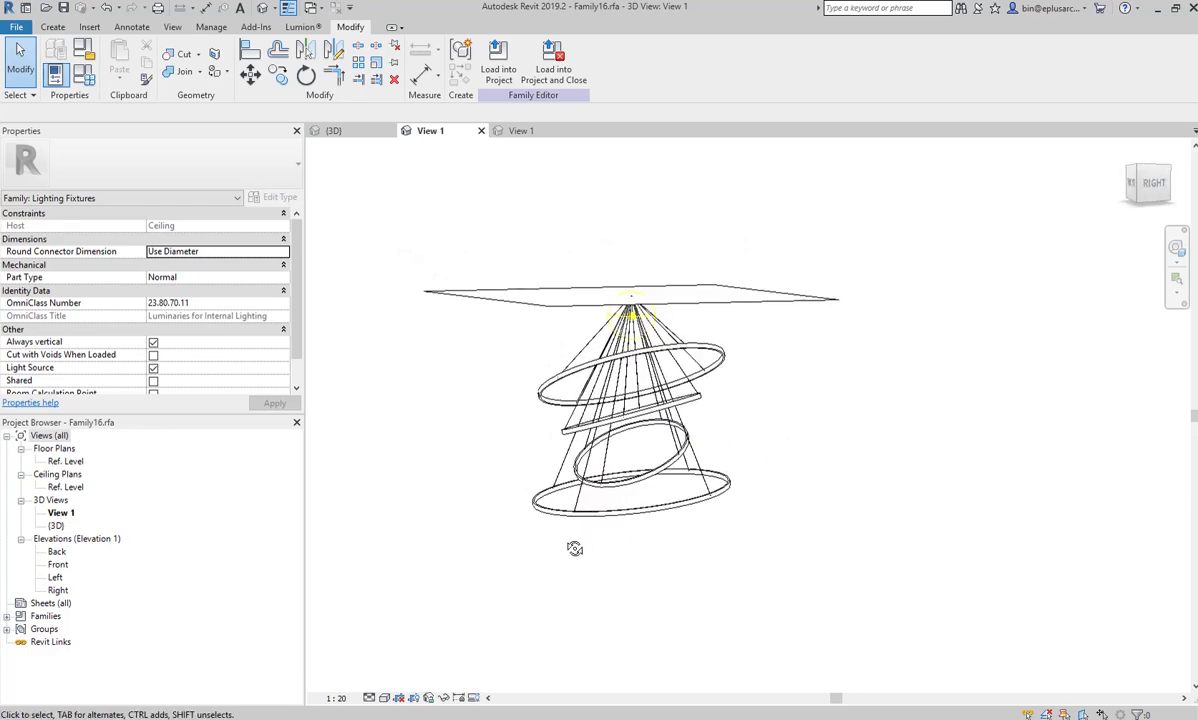
click(665, 518)
key(Escape)
click(665, 486)
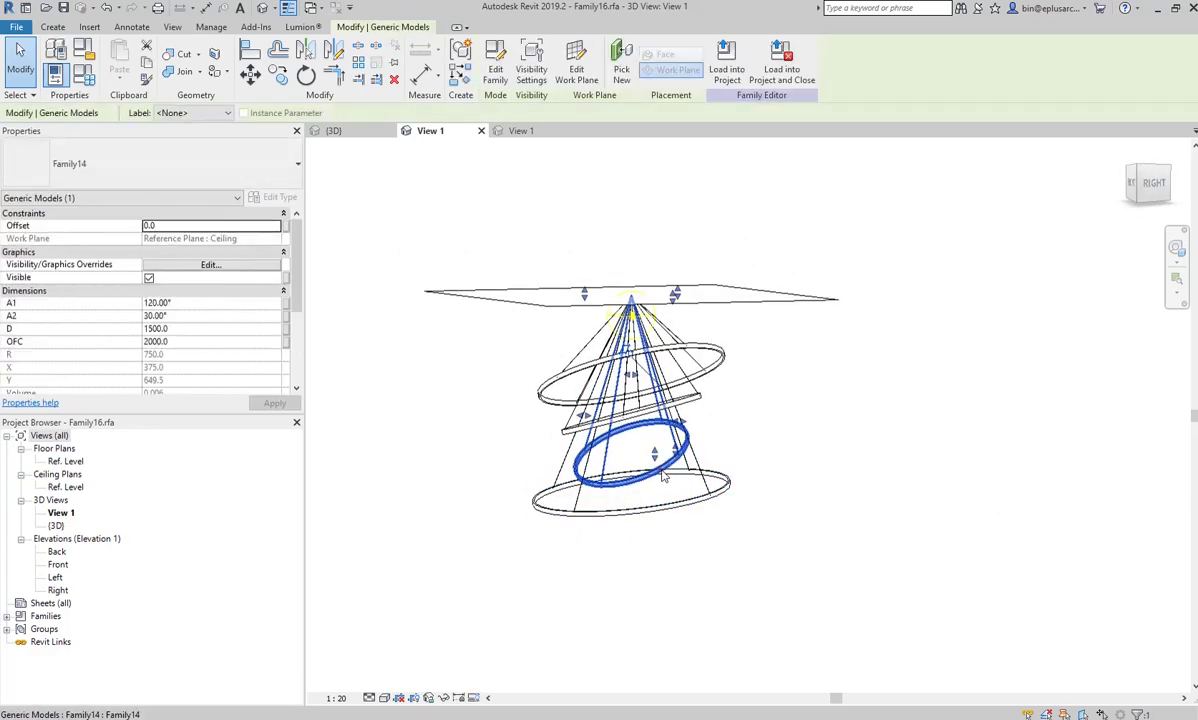
key(Escape)
shift+middle_drag(665, 486, 906, 505)
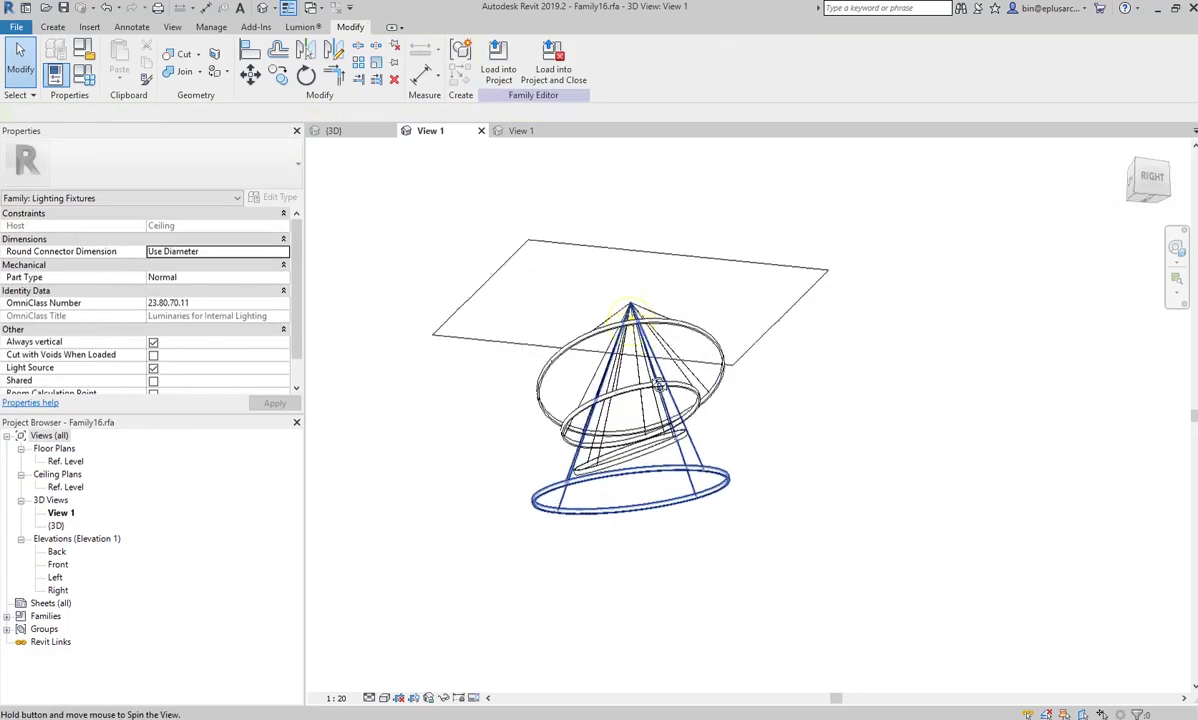
click(505, 72)
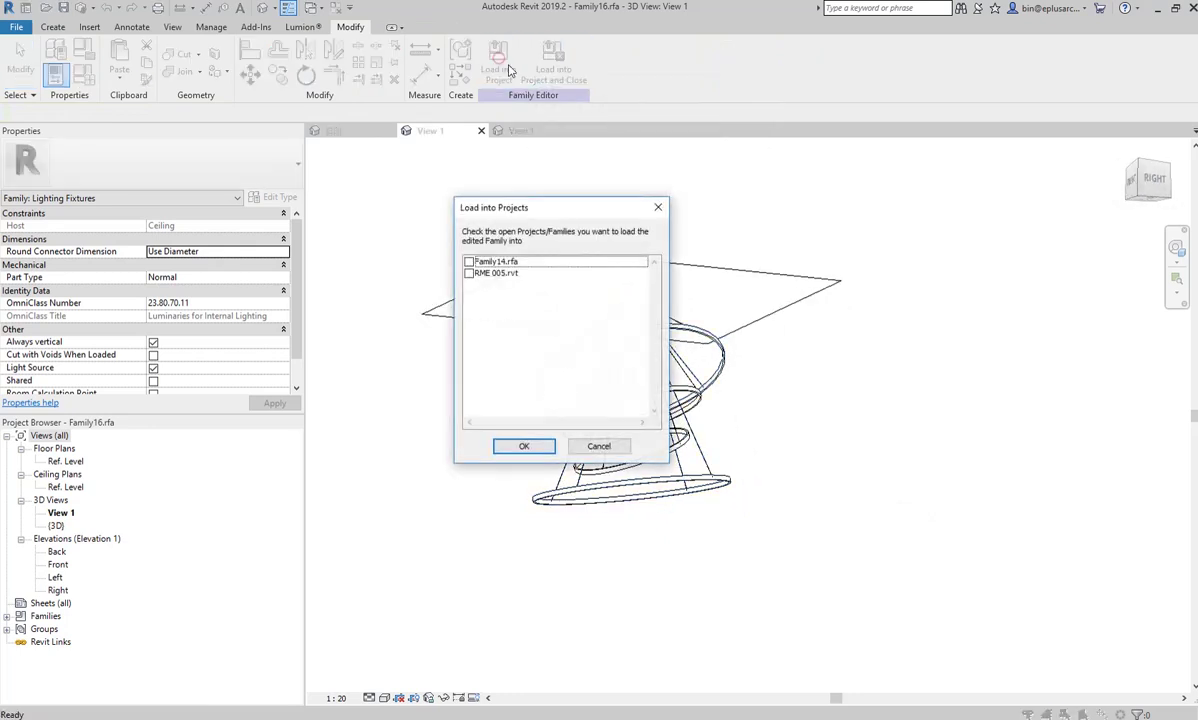
- Load Family16 into RME 005.rvt, overwriting the existing fixture version
click(469, 273)
click(527, 446)
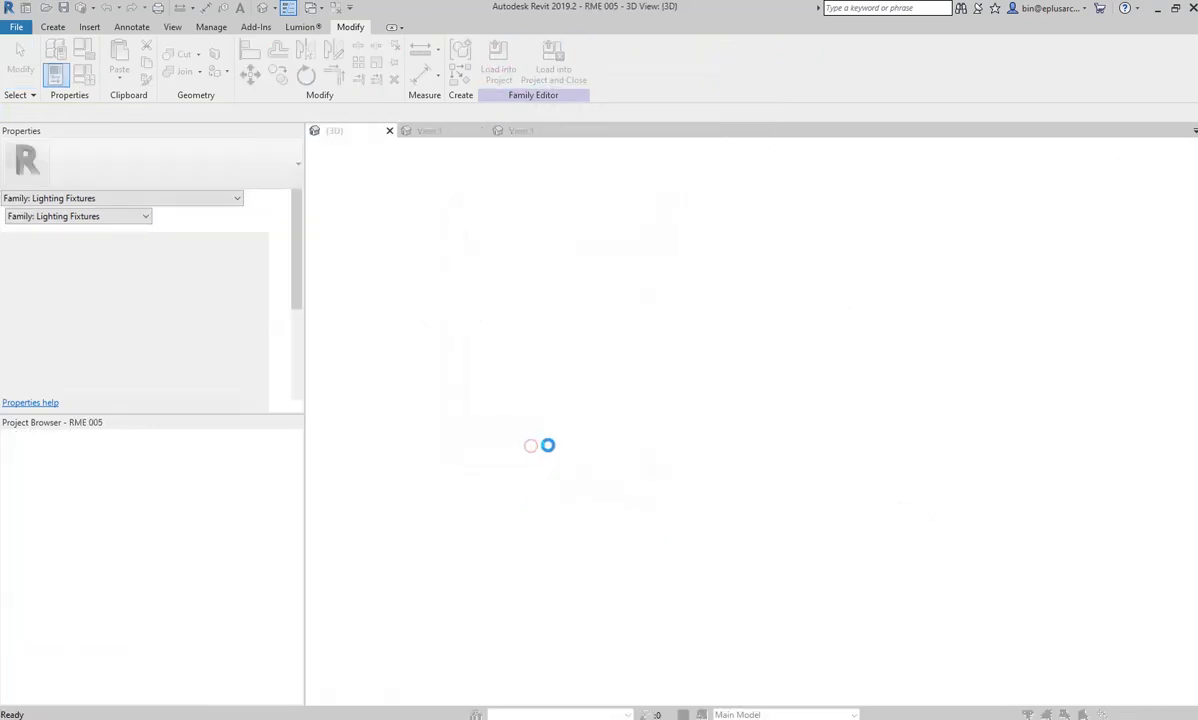
click(563, 326)
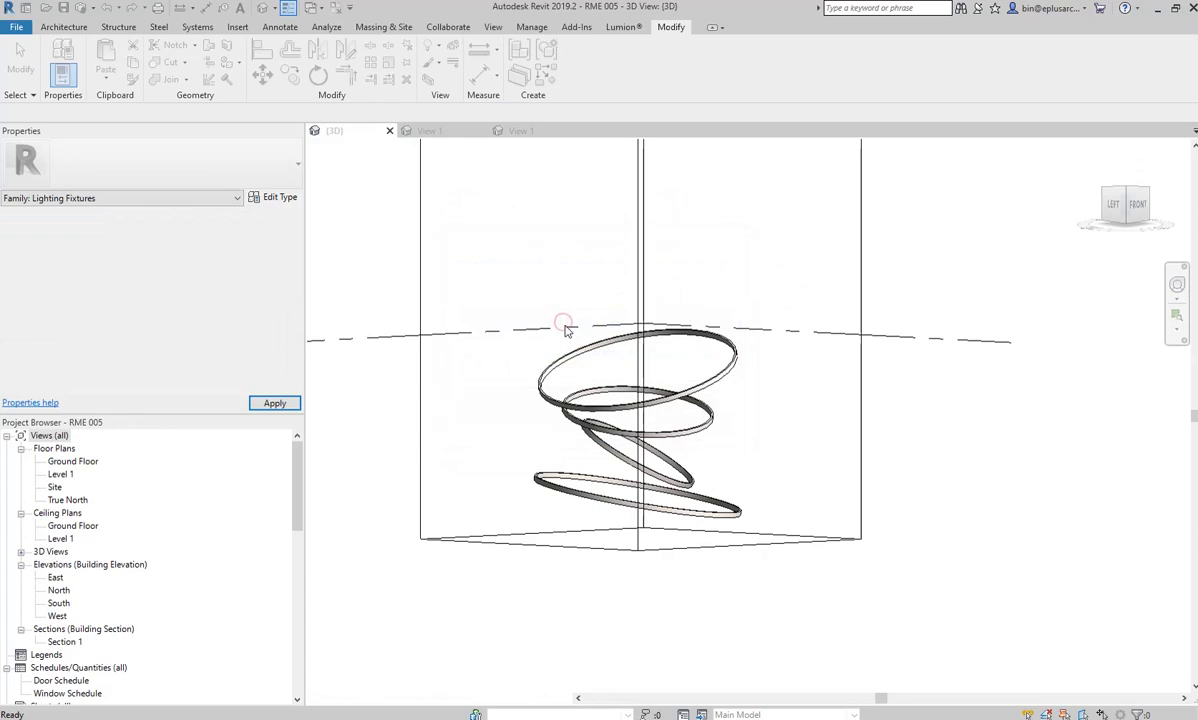
mouse_move(648, 392)
shift+middle_down()
mouse_move(449, 406)
mouse_move(342, 380)
shift+middle_up()
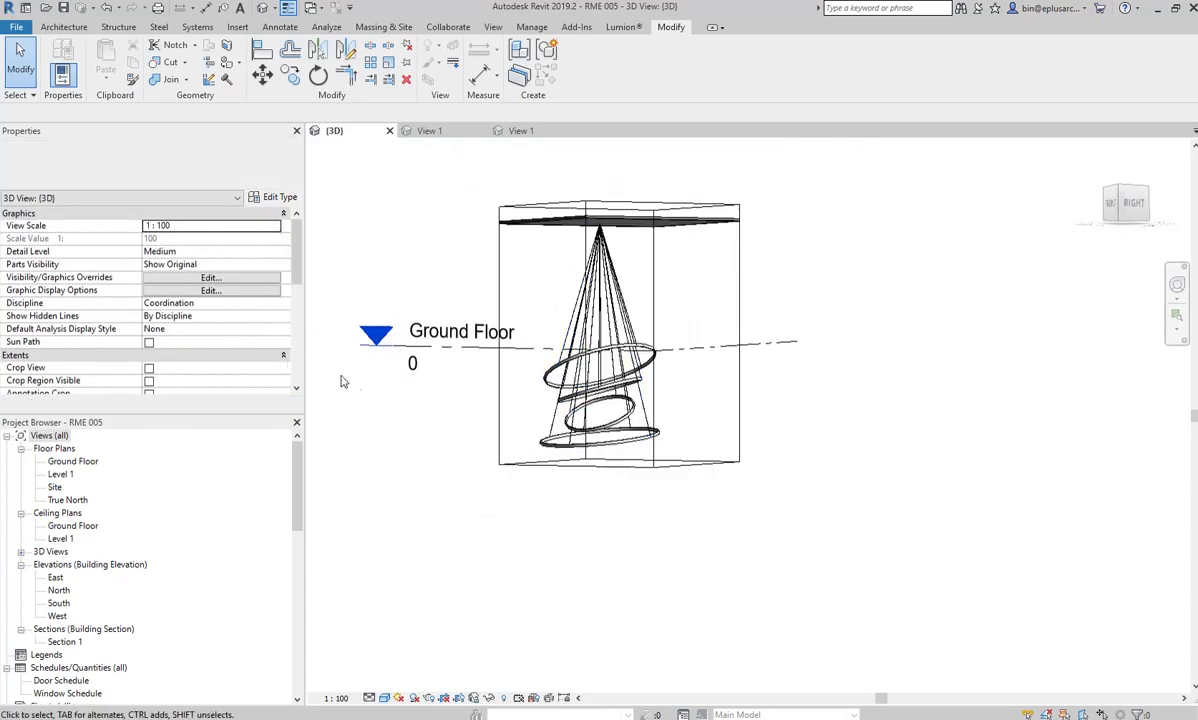
mouse_move(754, 484)
shift+middle_down()
mouse_move(844, 504)
mouse_move(821, 468)
mouse_move(543, 455)
mouse_move(607, 455)
mouse_move(638, 398)
mouse_move(521, 426)
shift+middle_up()
scroll(607, 455, up, 5)
- Set the pendant's Offset from ceiling to 2000, then to 4000
click(638, 398)
scroll(521, 426, down, 3)
double_click(233, 354)
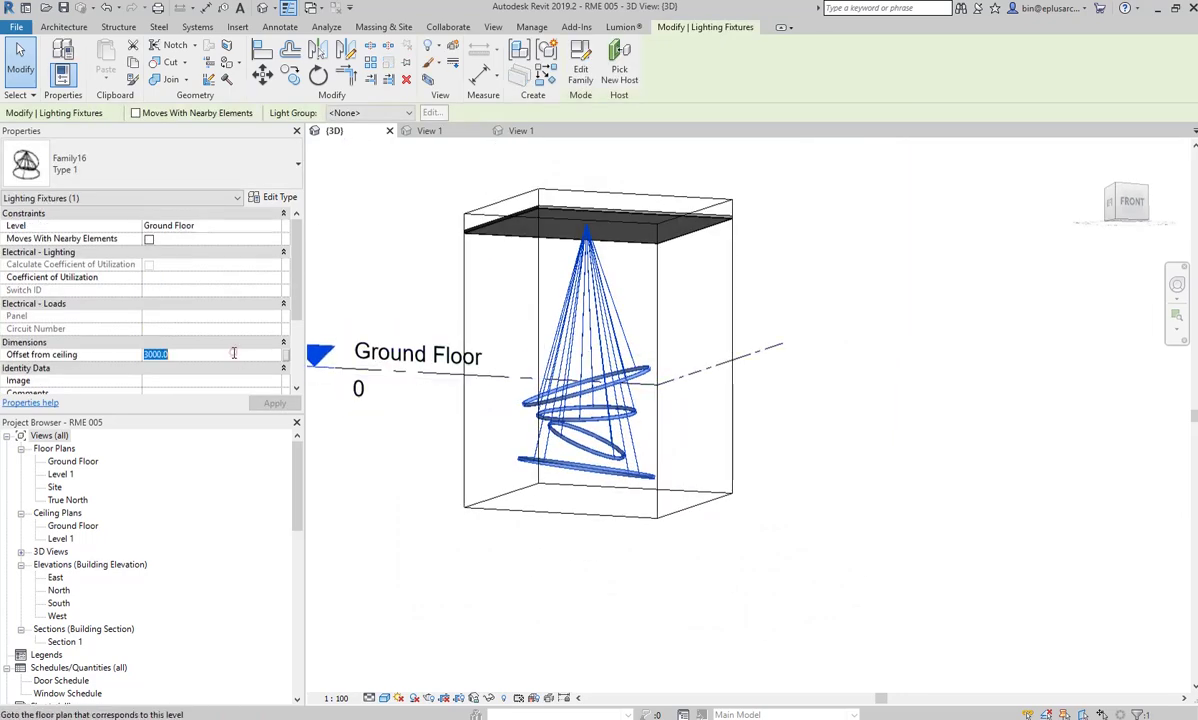
text(2000)
click(276, 404)
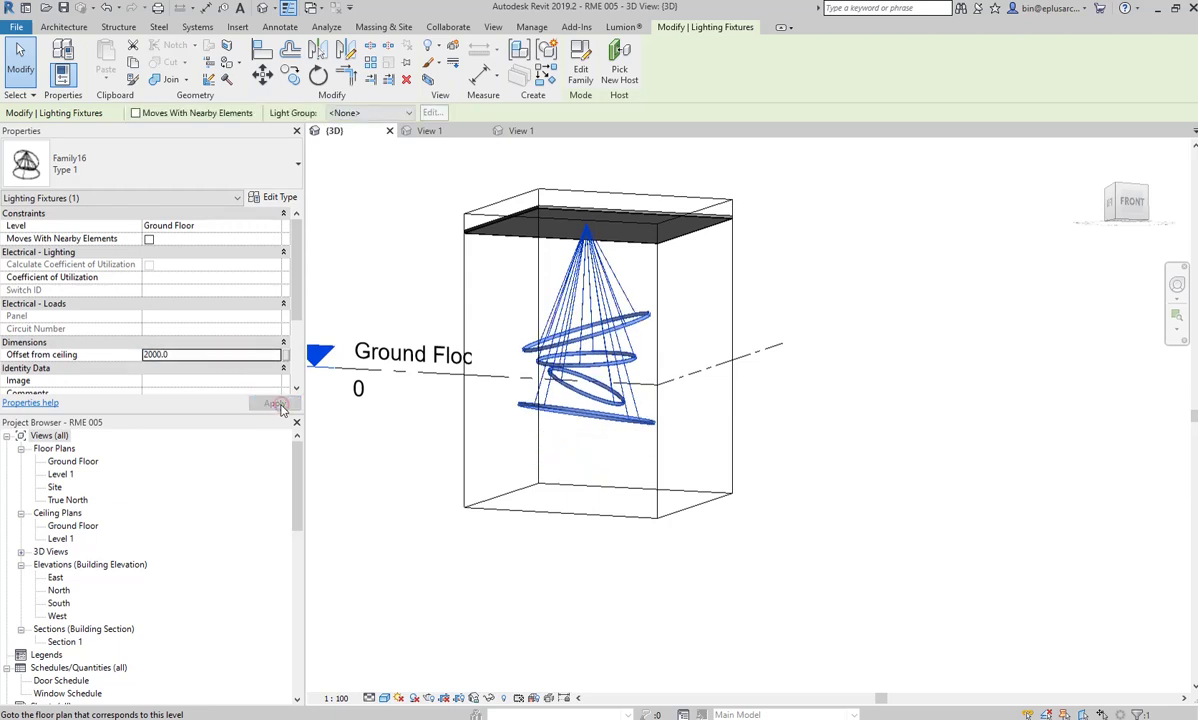
click(184, 354)
text(0)
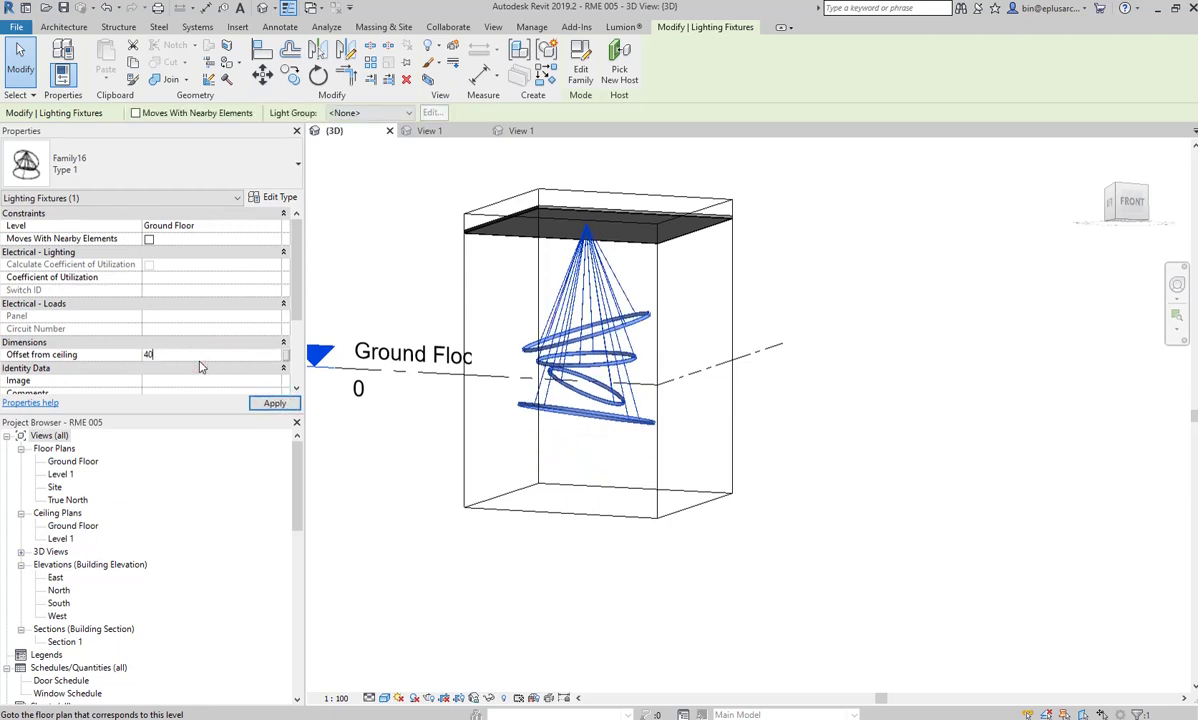
click(275, 403)
click(599, 508)
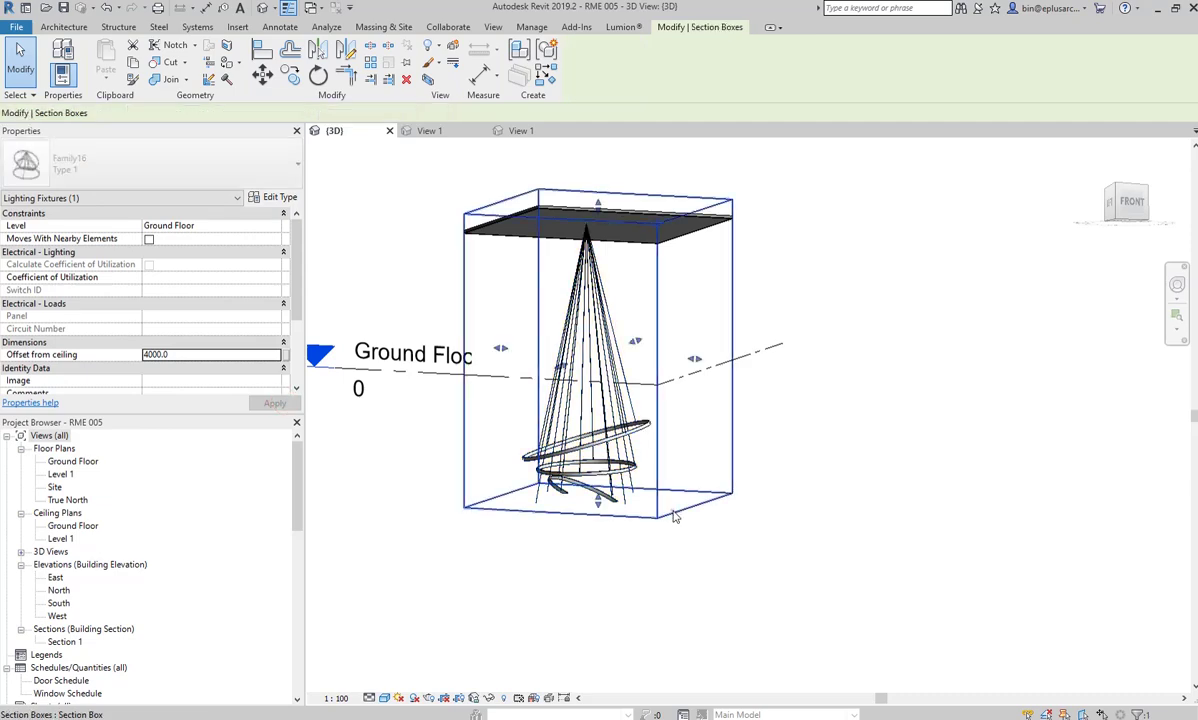
shift+middle_drag(602, 538, 757, 565)
key(Escape)
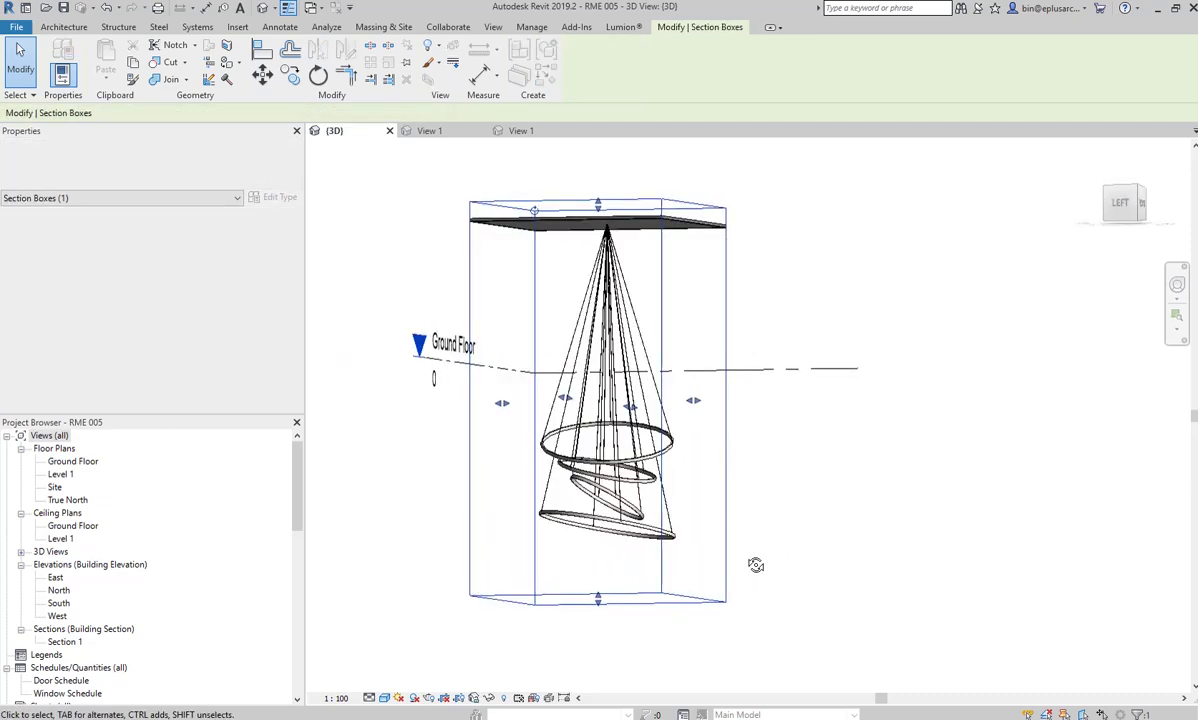
scroll(600, 560, up, 1)
scroll(623, 556, up, 1)
scroll(680, 520, up, 2)
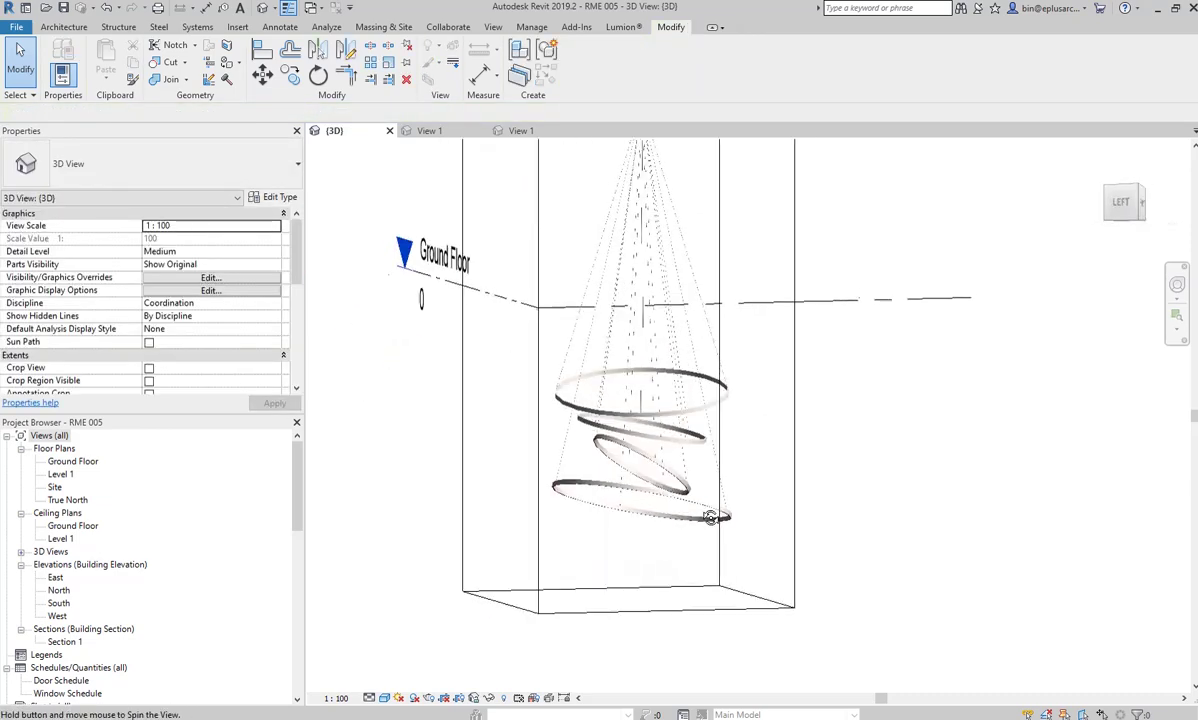
scroll(644, 473, up, 1)
mouse_move(645, 475)
shift+middle_down()
mouse_move(638, 518)
mouse_move(715, 518)
shift+middle_up()
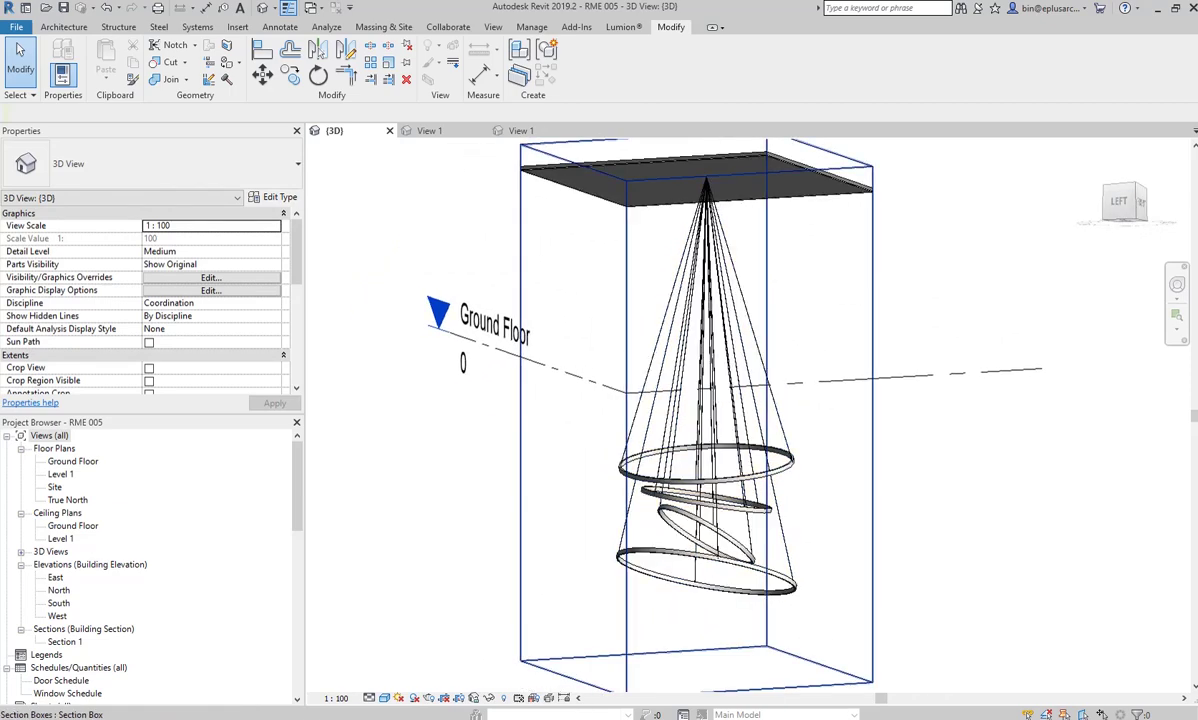
key(alt+Tab)
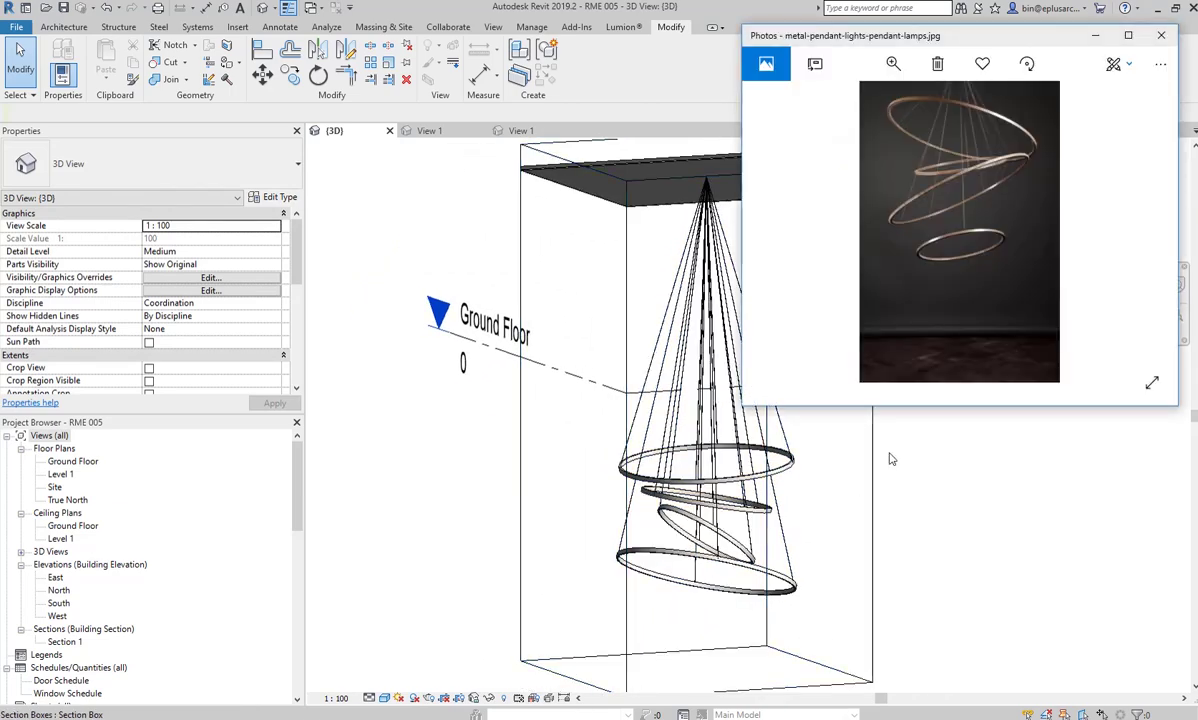
key(alt+Tab)
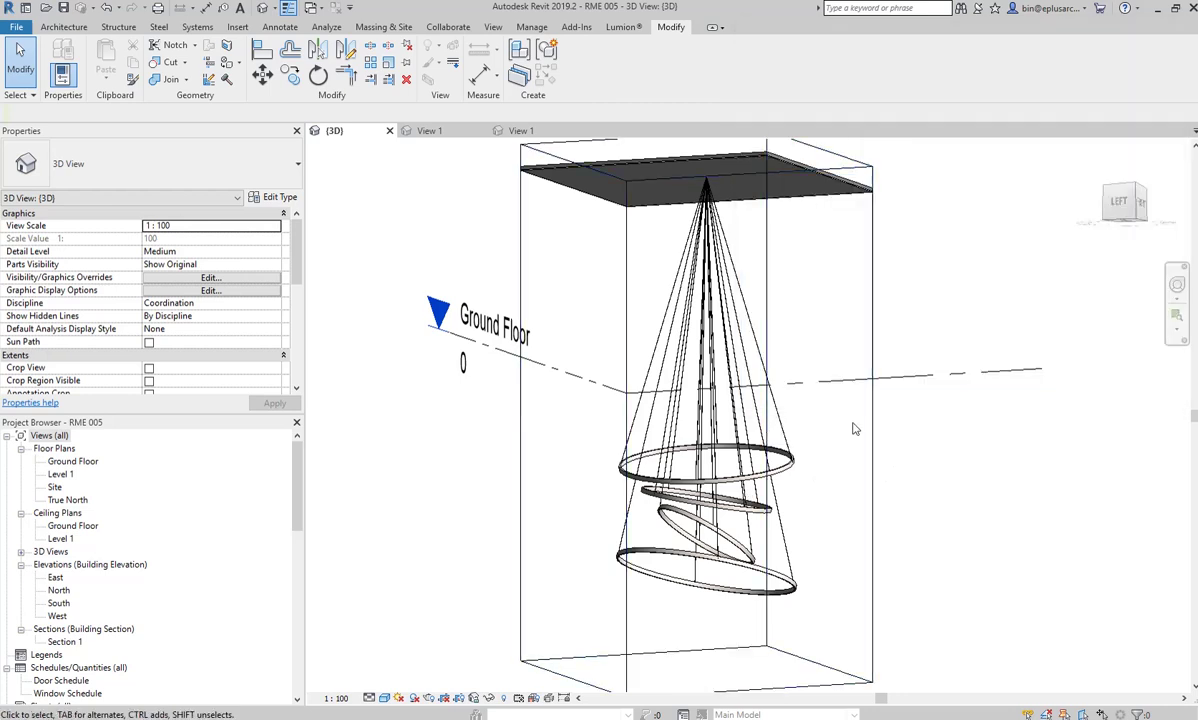